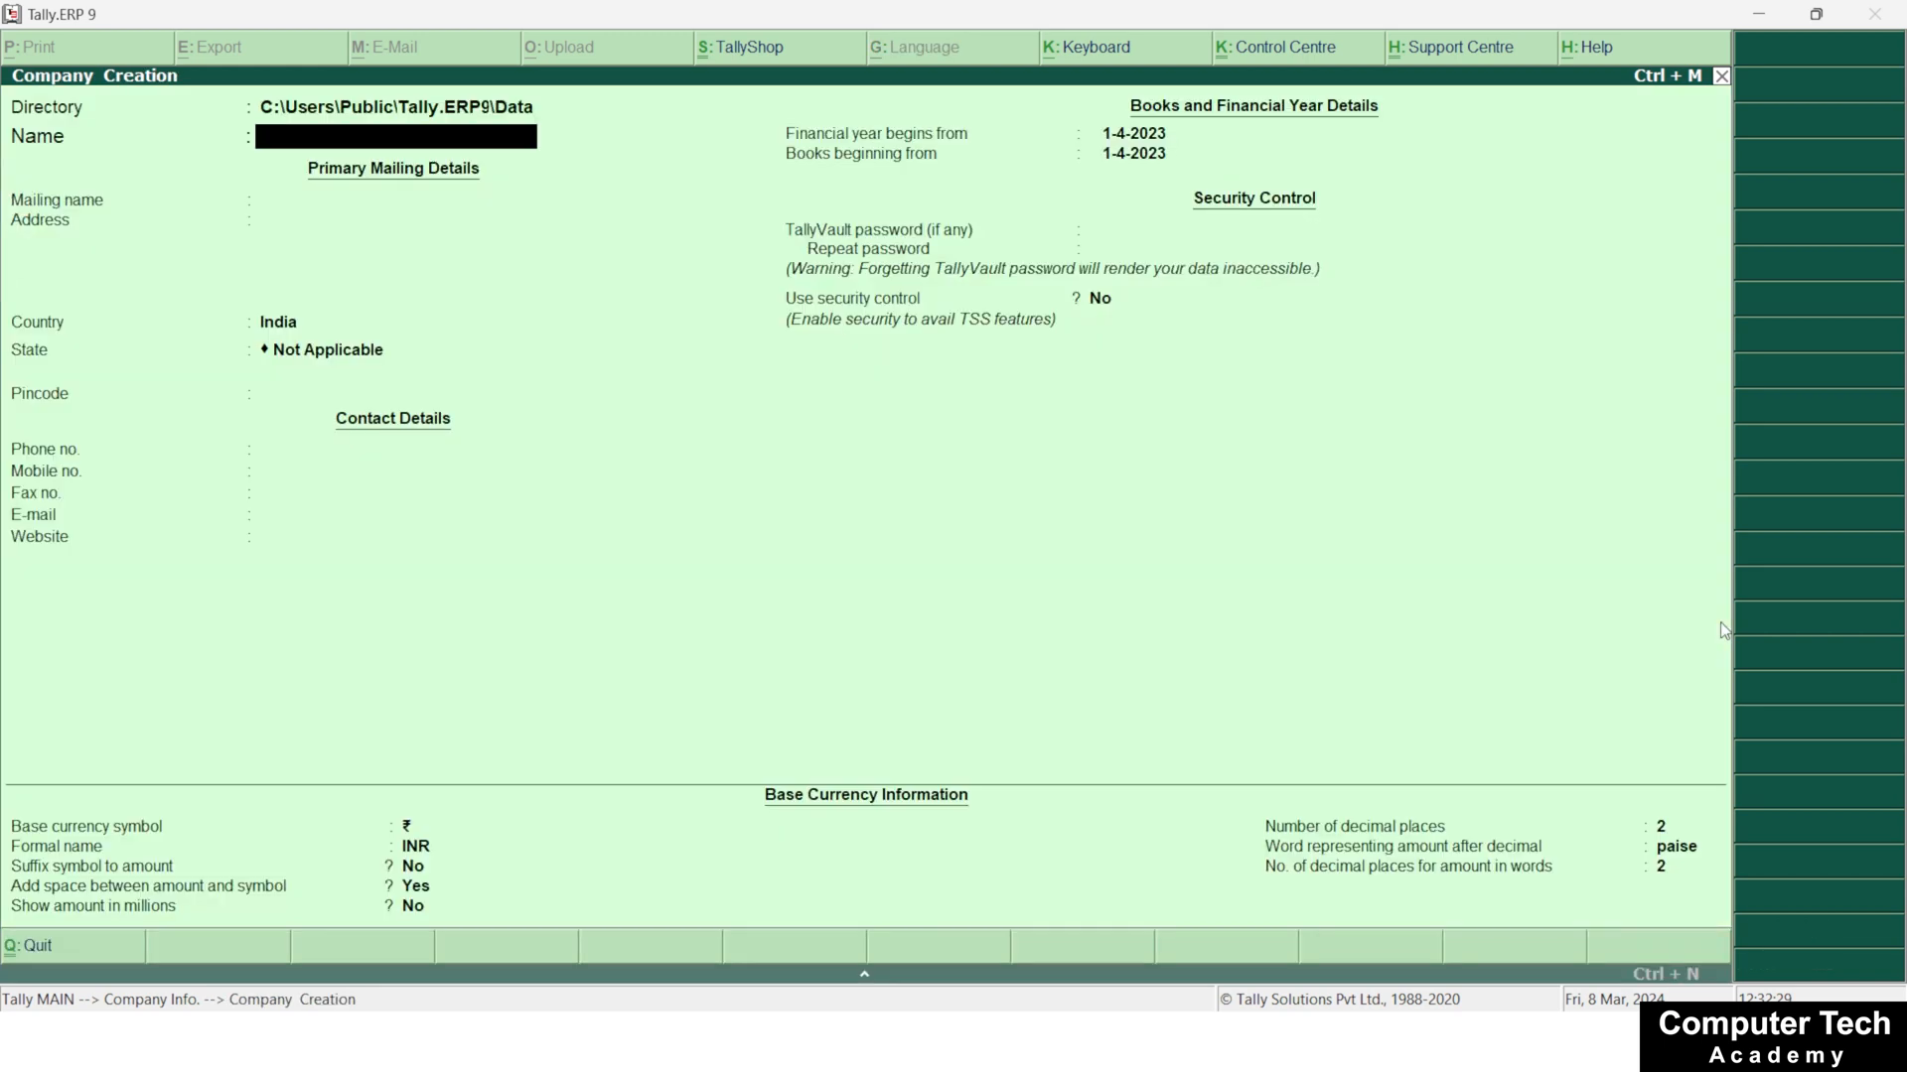
Create a company named TCS in India with Uttar Pradesh as its state and save it
{"action": "type", "text": "TCS"}
{"action": "key", "text": "Return"}
{"action": "key", "text": "Return"}
{"action": "key", "text": "Return"}
{"action": "key", "text": "Return"}
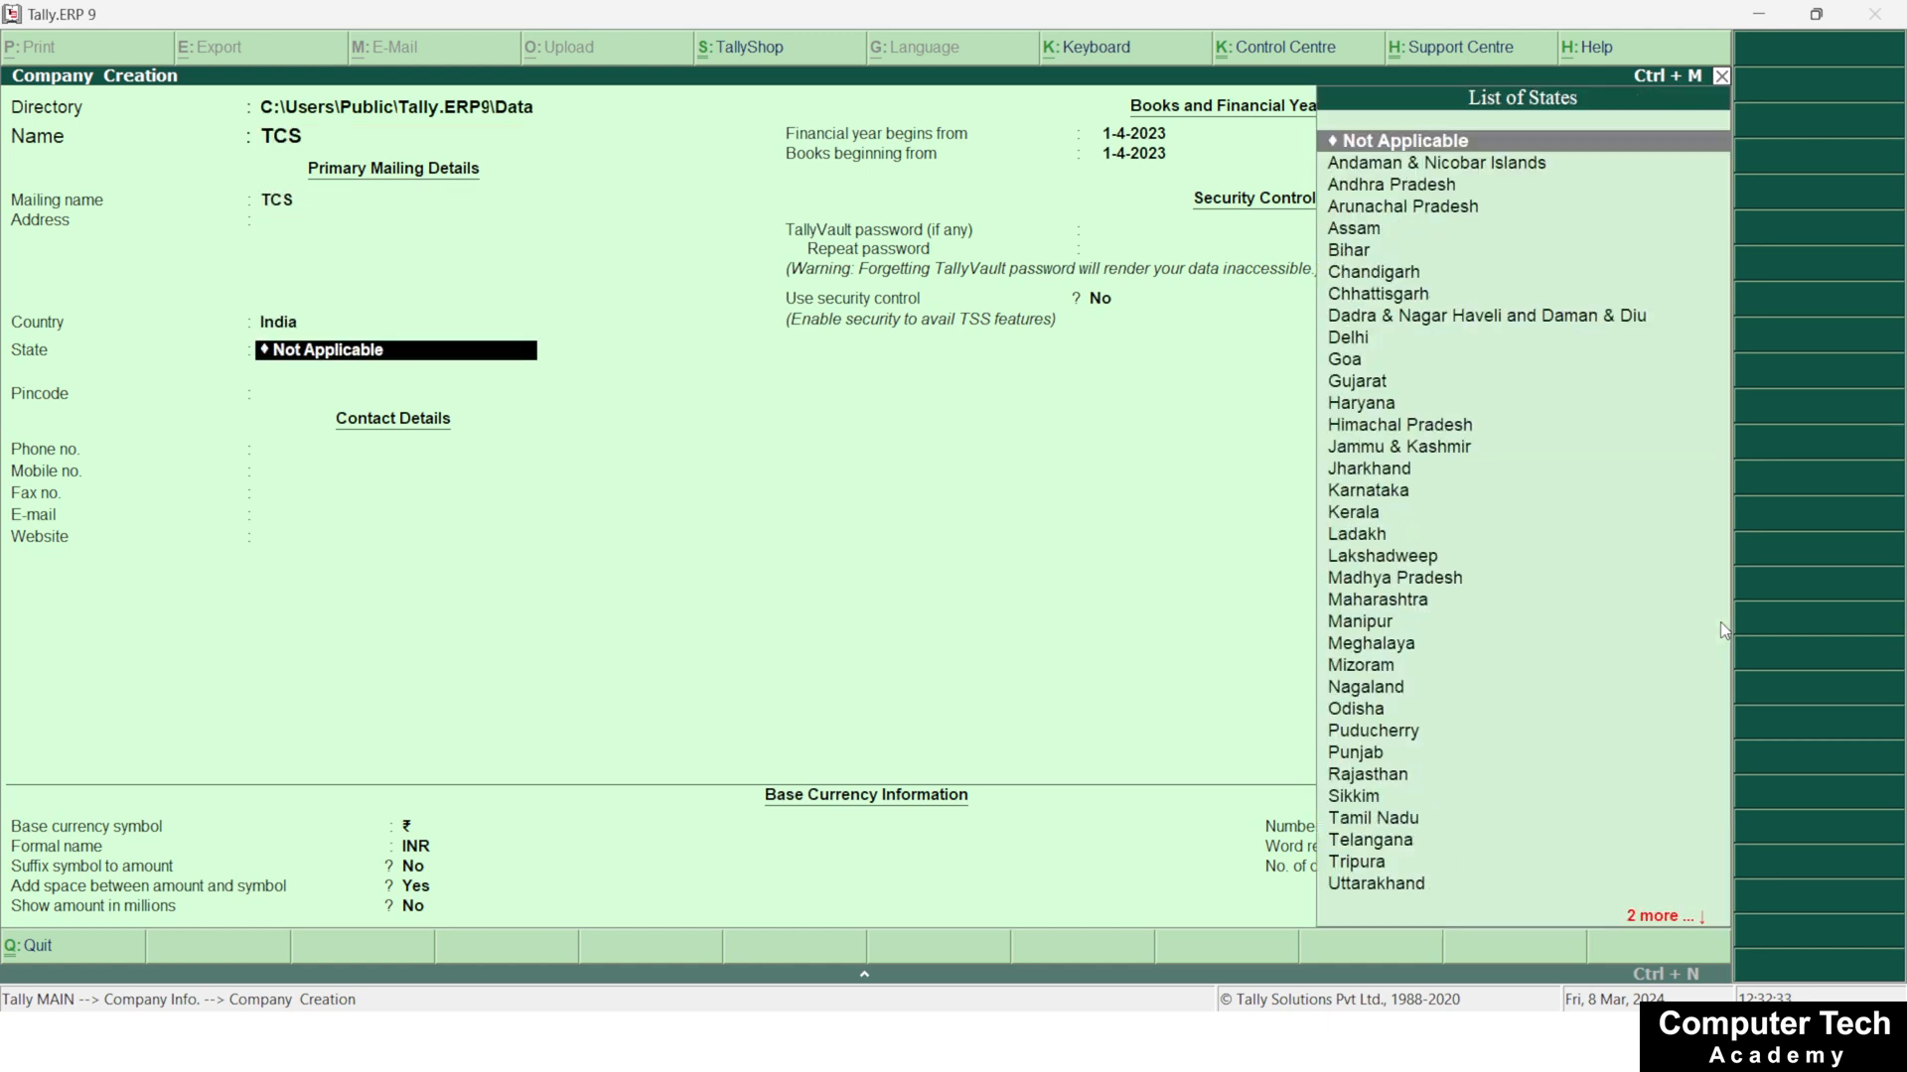
{"action": "type", "text": "Ut"}
{"action": "key", "text": "Down"}
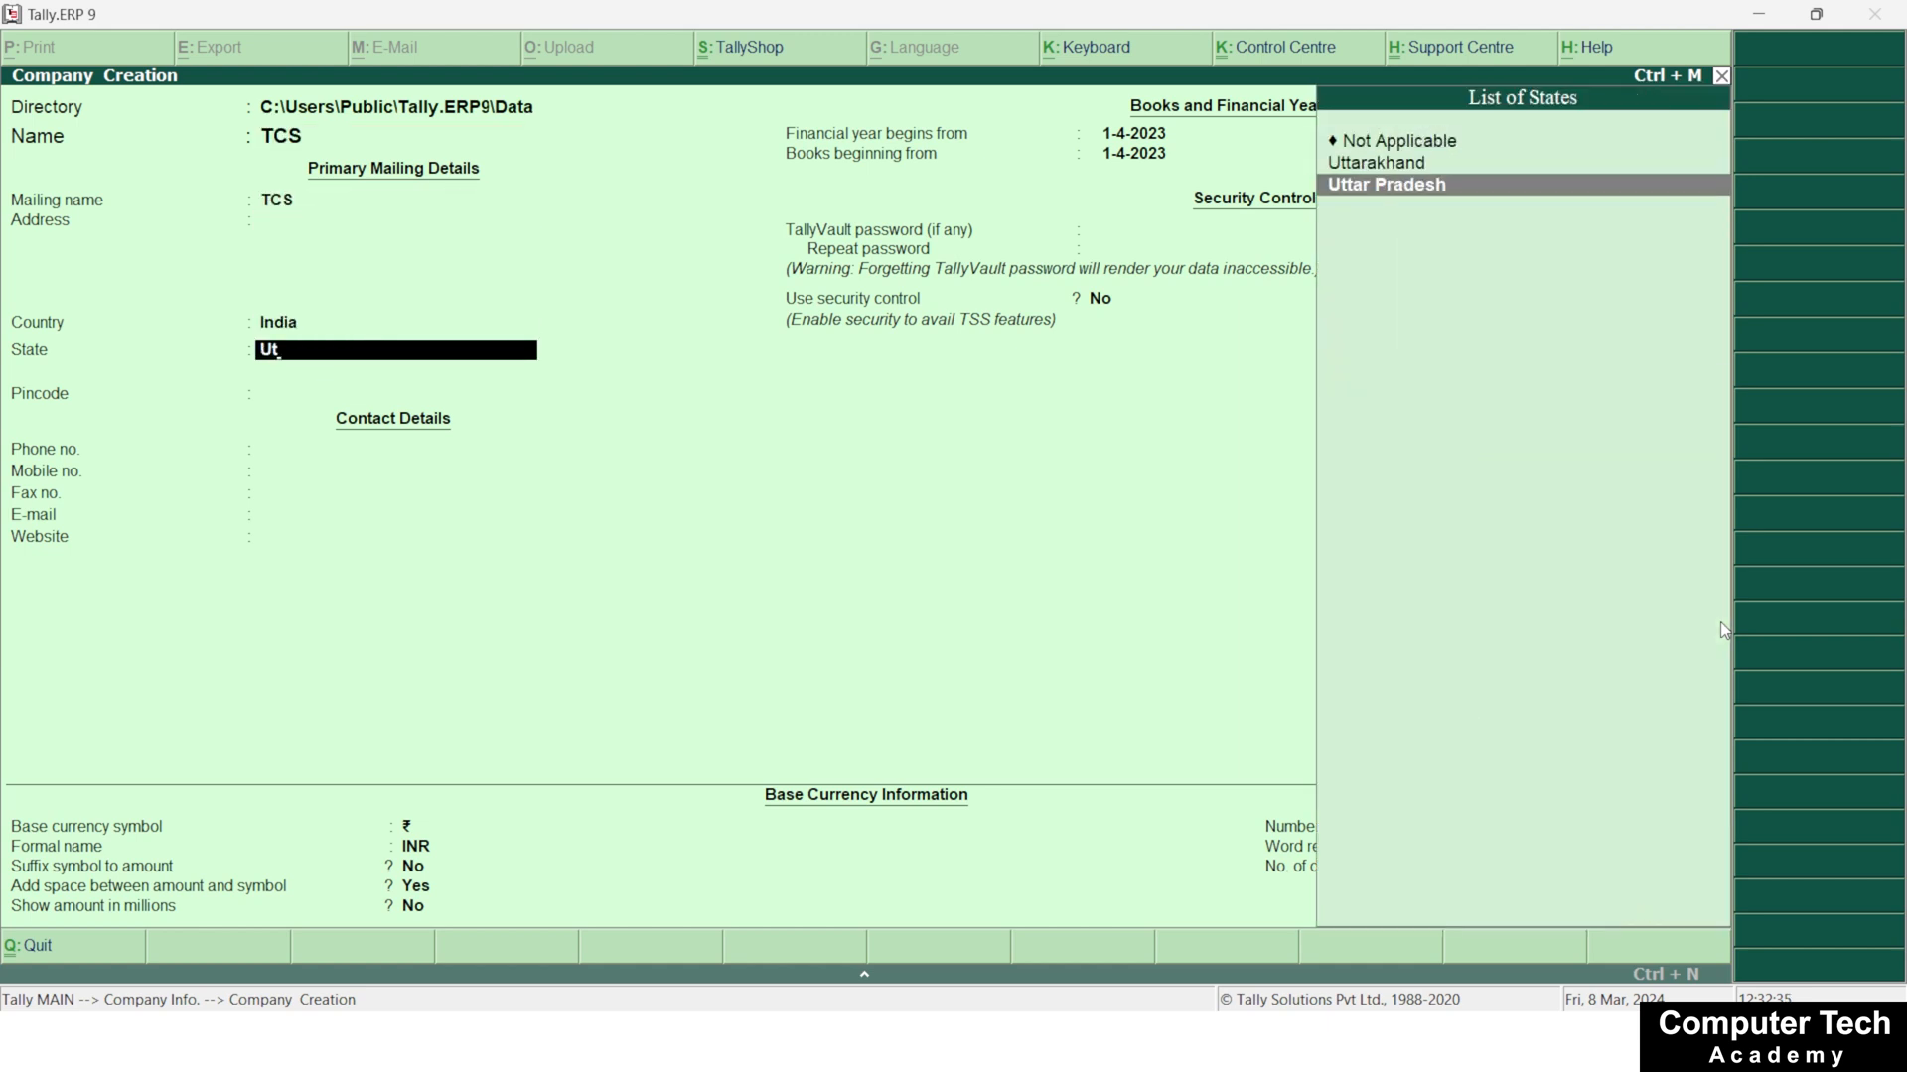
{"action": "key", "text": "Return"}
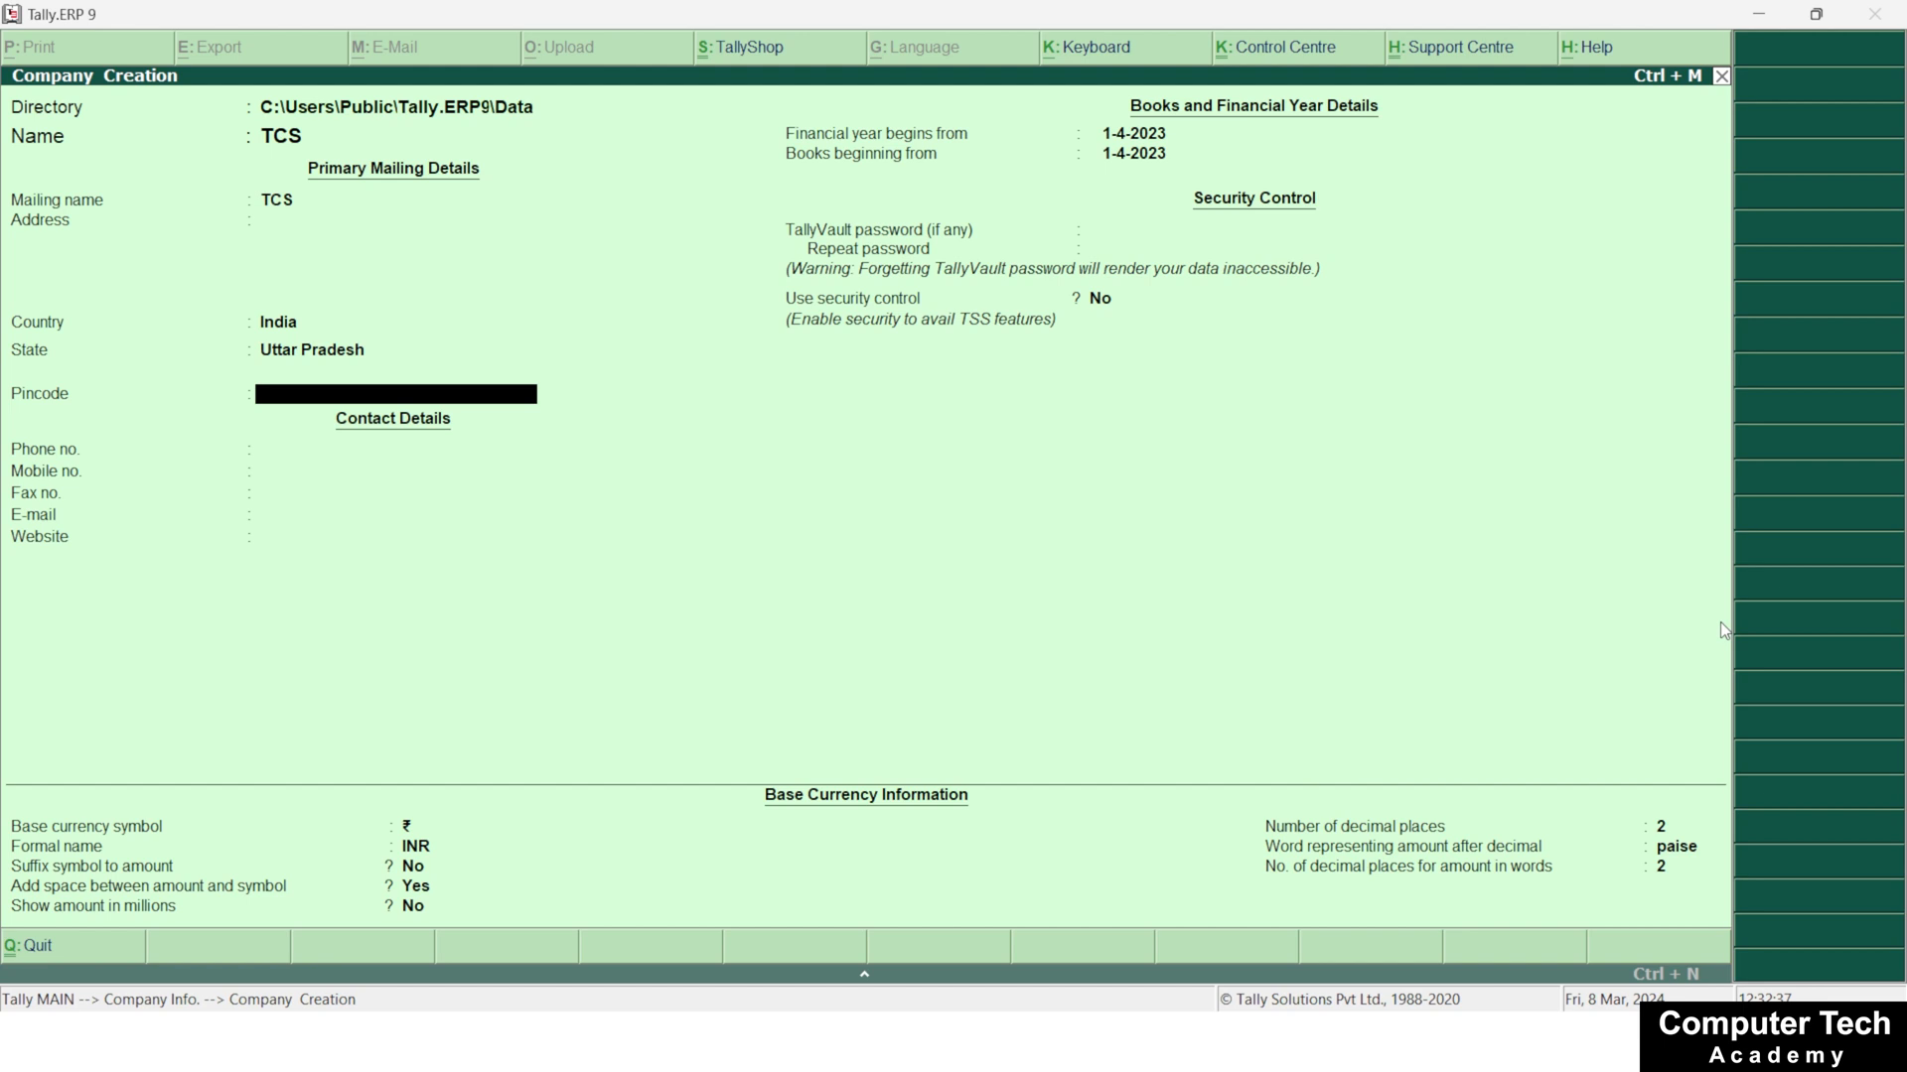
{"action": "key", "text": "ctrl+a"}
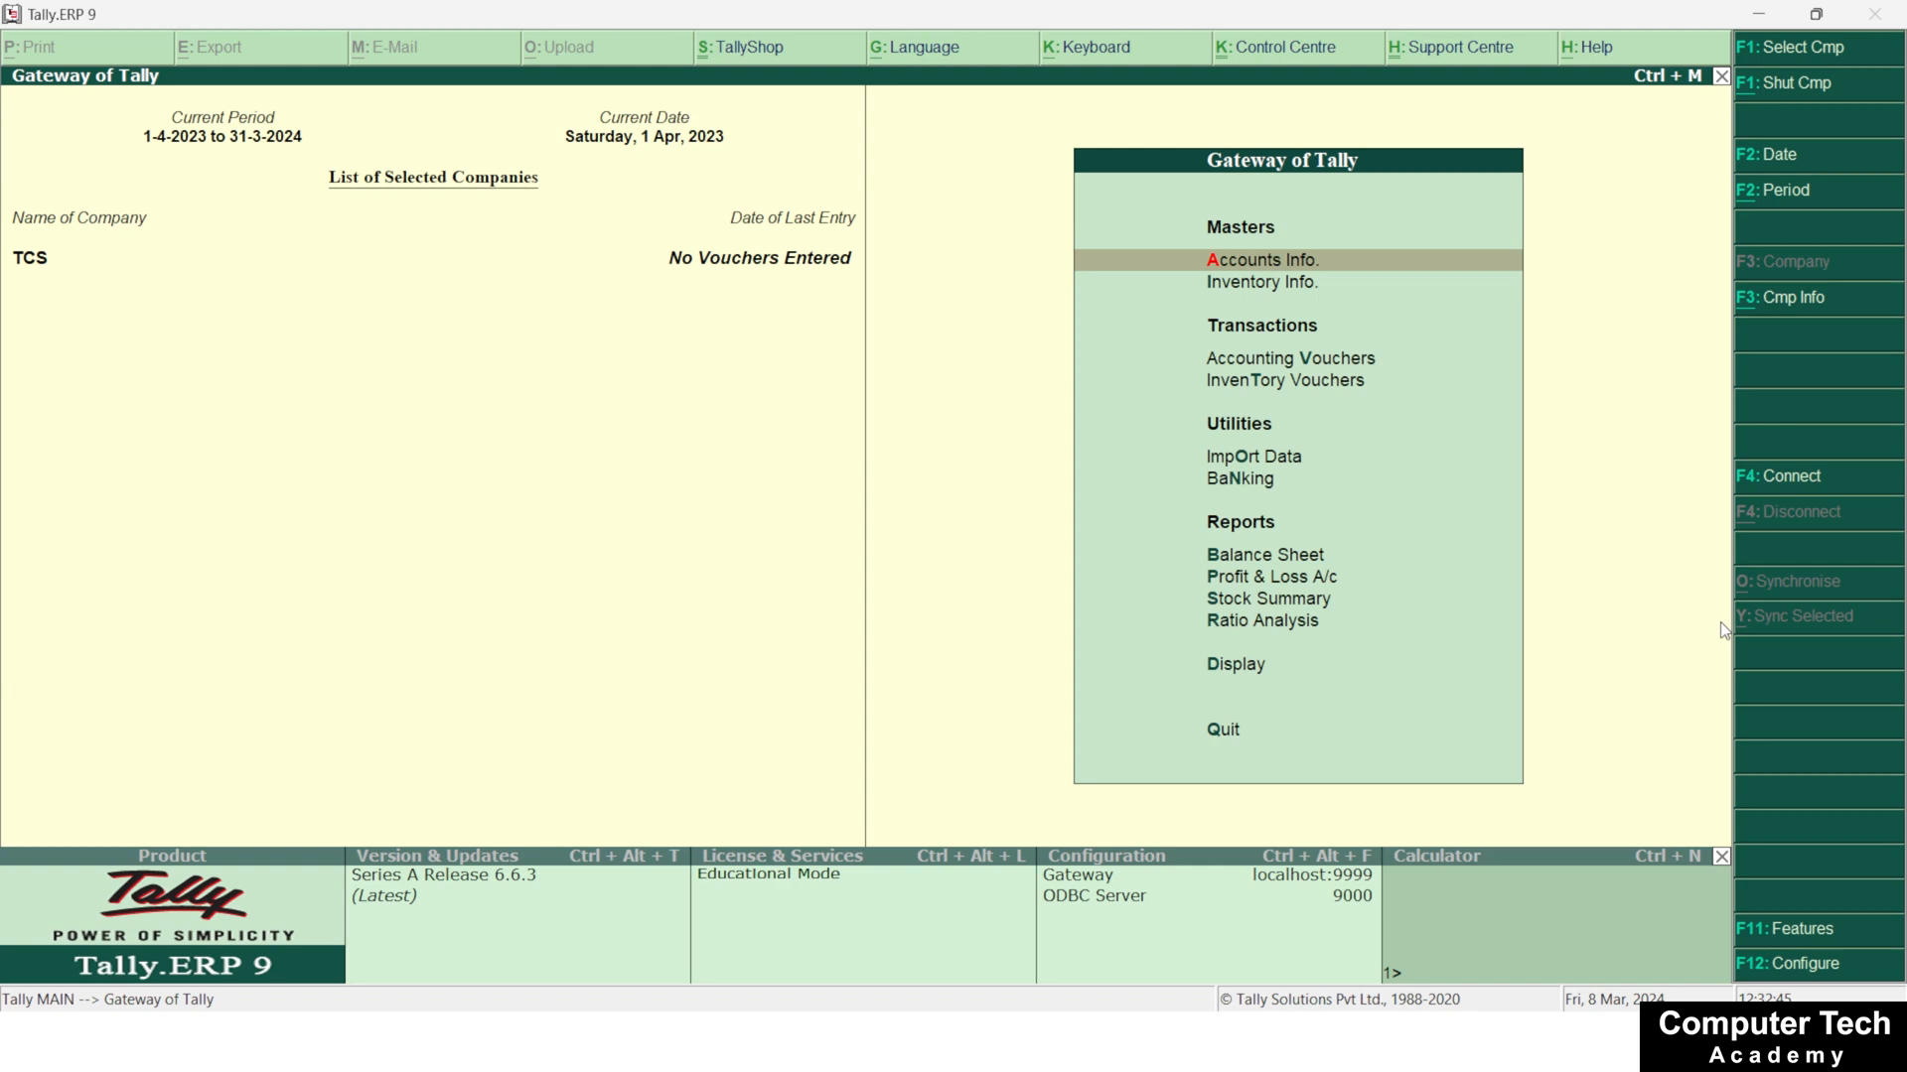
In the company's statutory and taxation features, enable Goods and Services Tax and choose to set the GST details
{"action": "key", "text": "F11"}
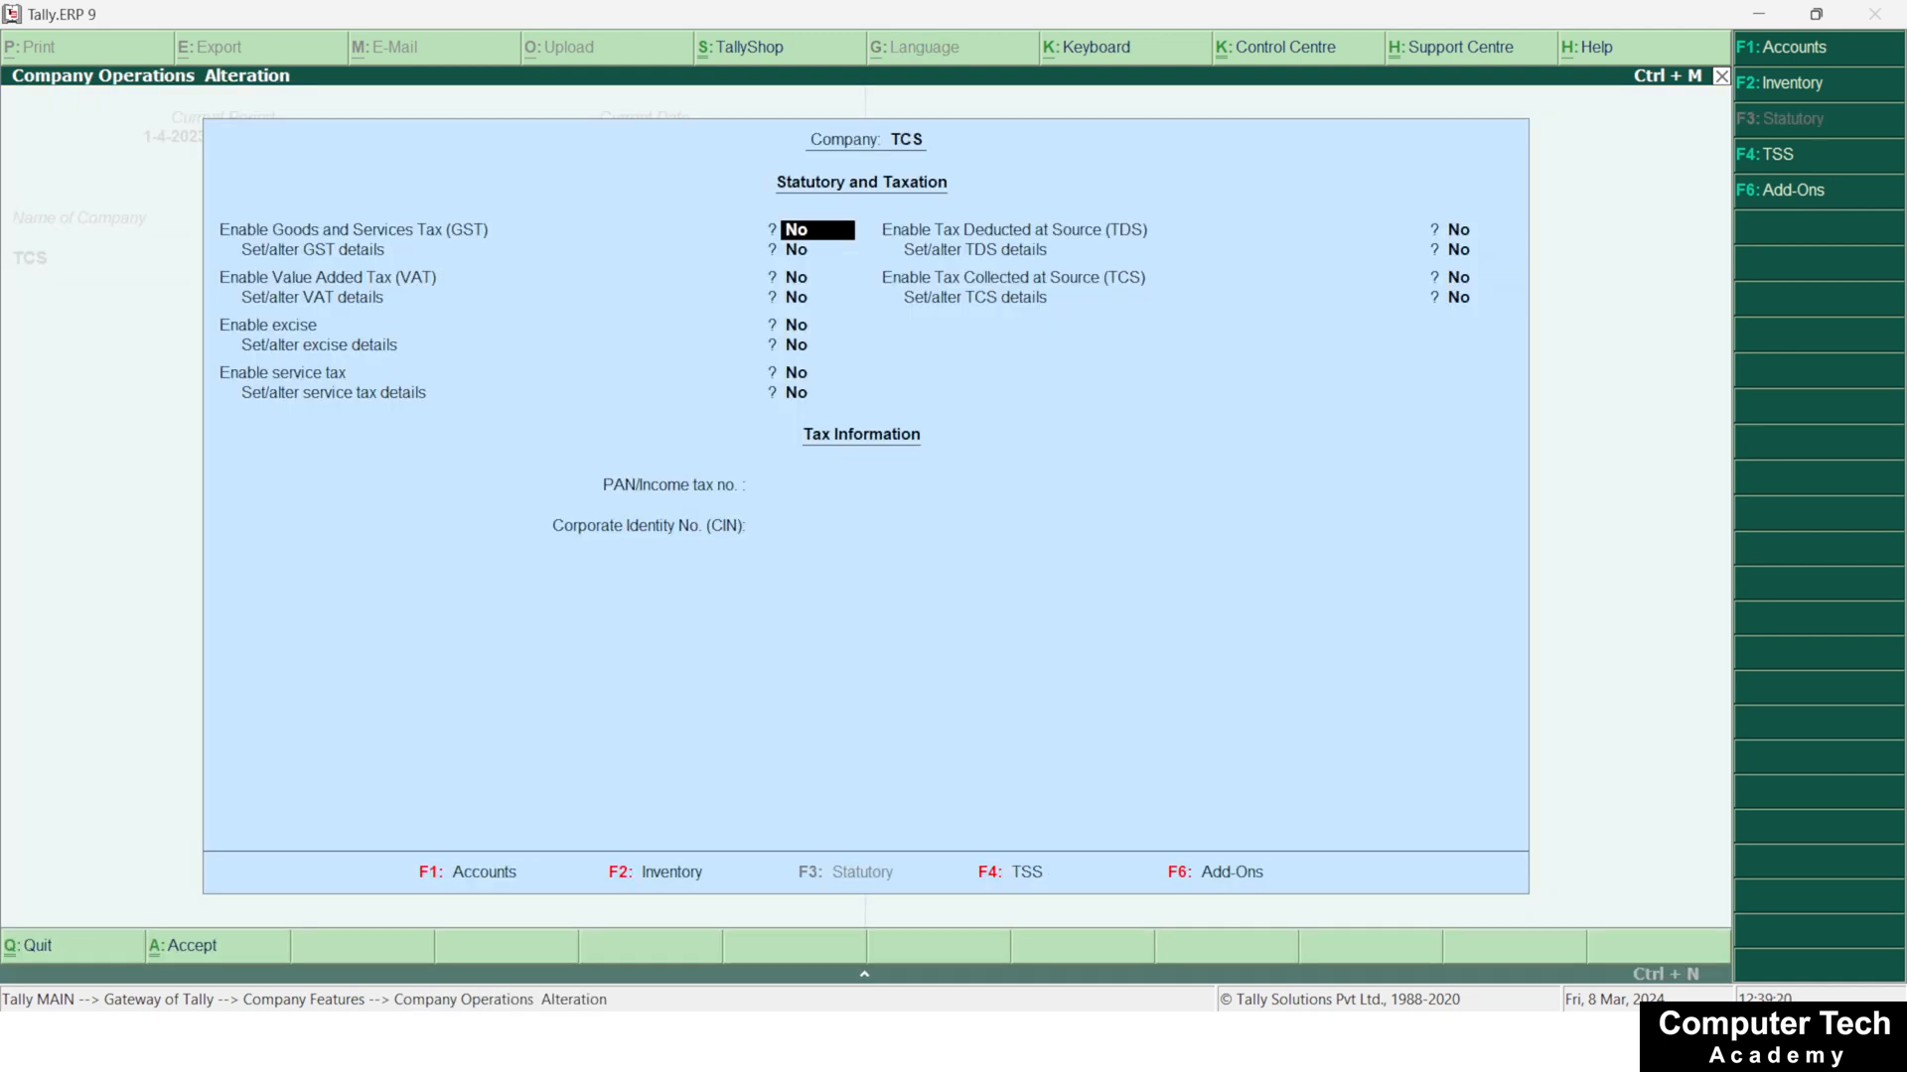
{"action": "type", "text": "y"}
{"action": "key", "text": "Return"}
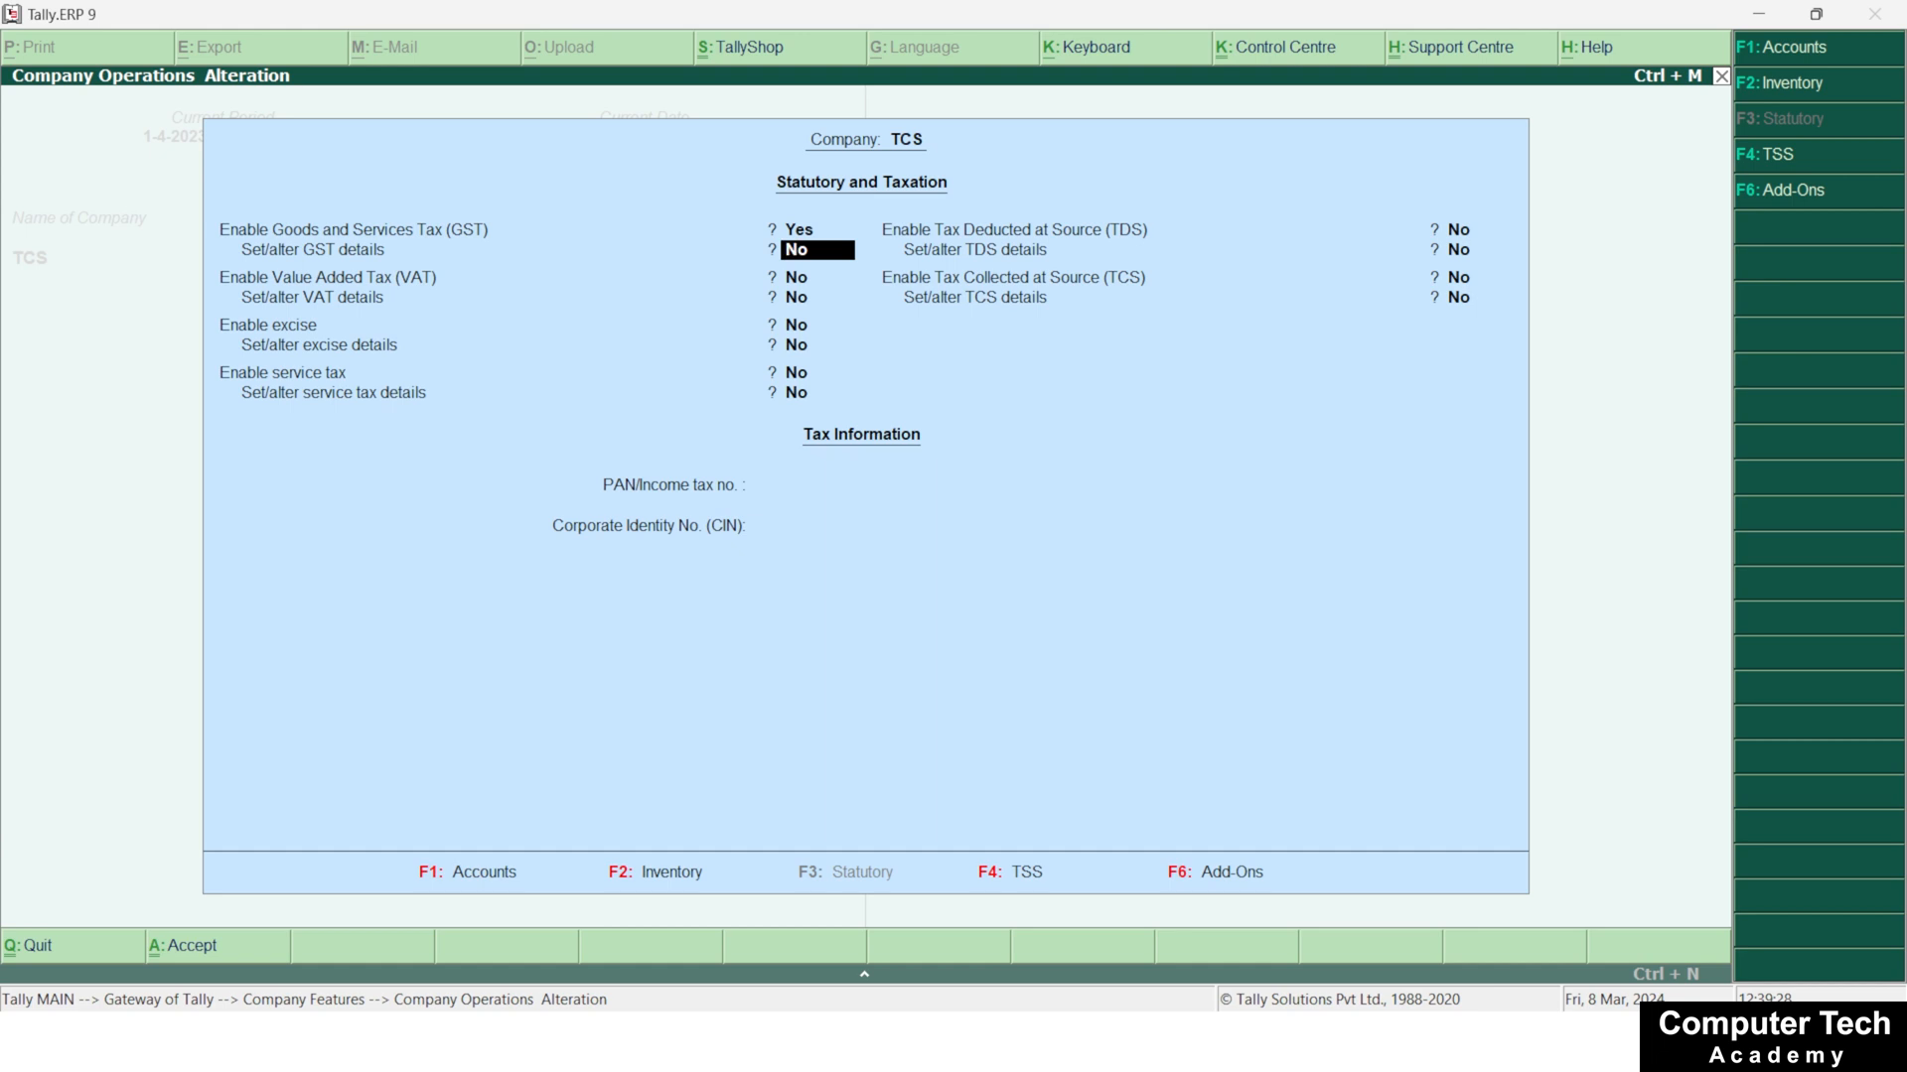
{"action": "type", "text": "y"}
{"action": "key", "text": "Return"}
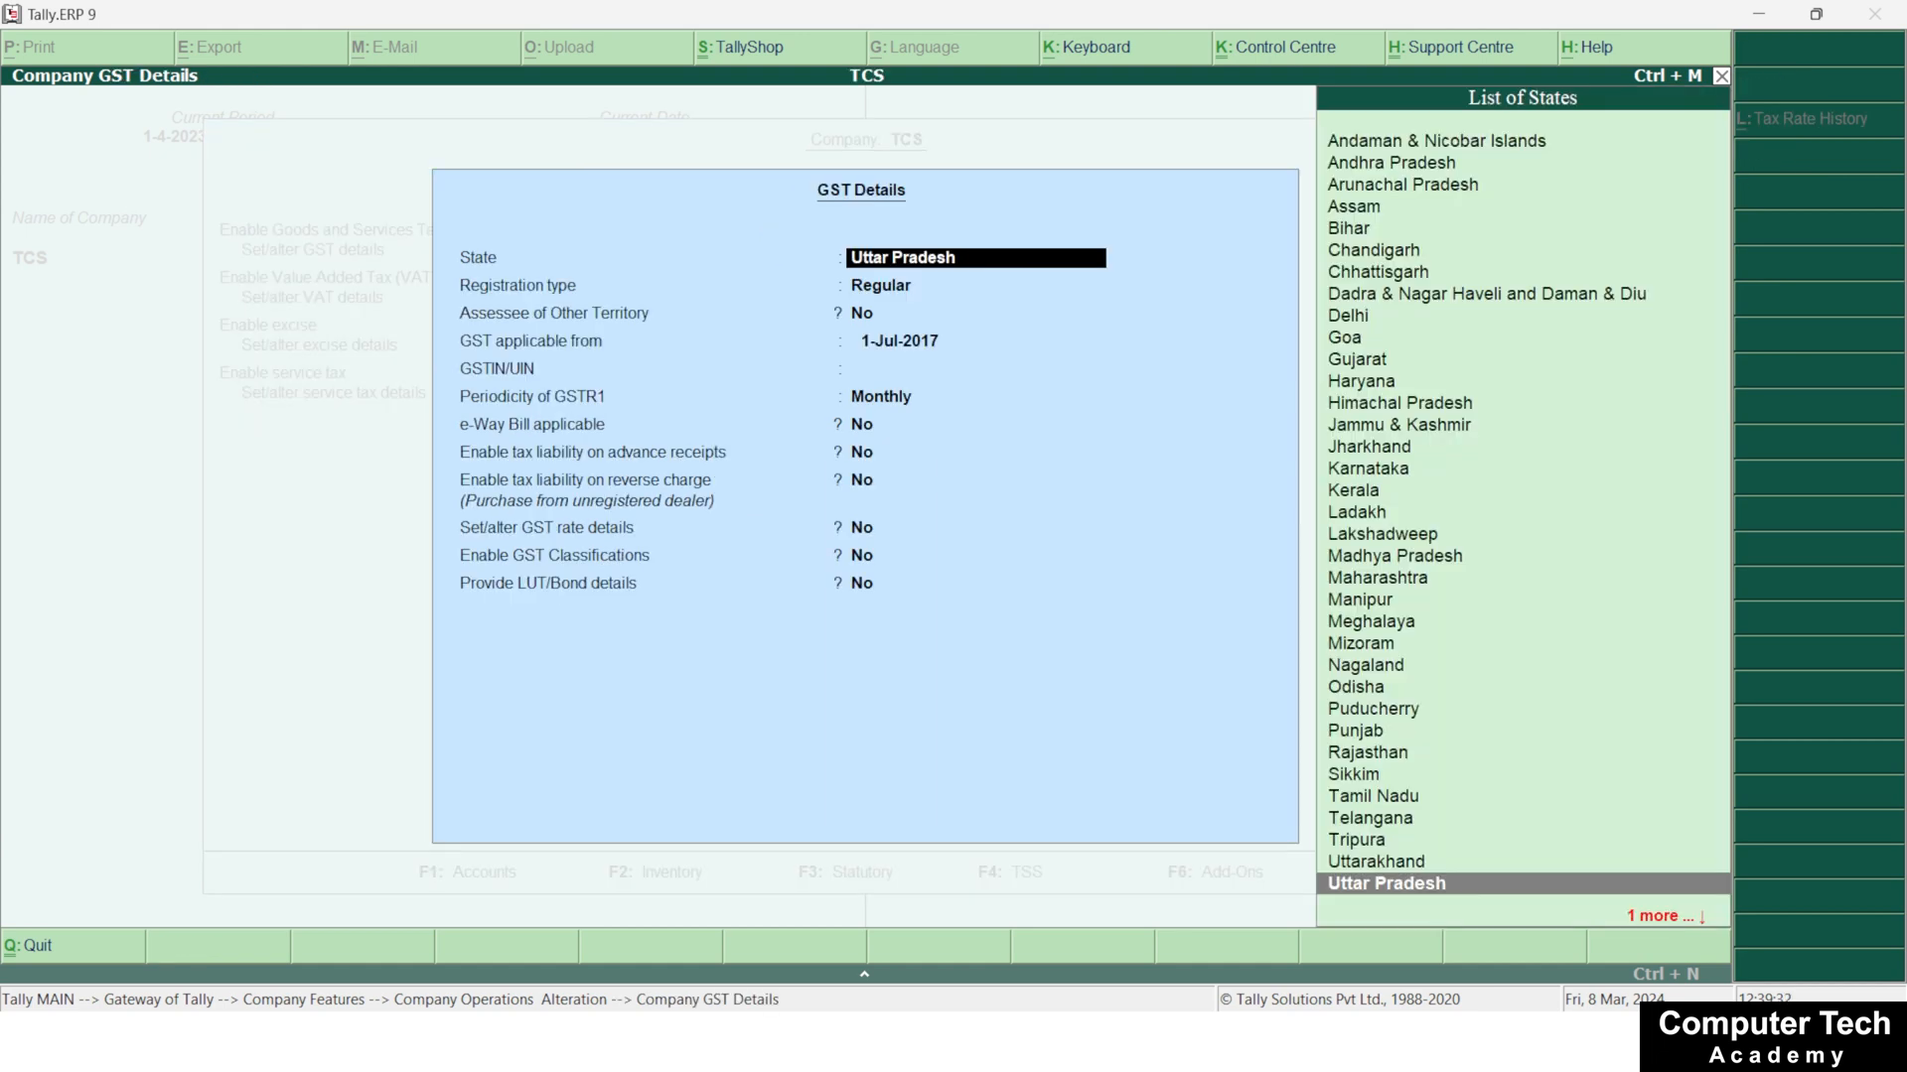
Keep state Uttar Pradesh, registration type Regular and Assessee of Other Territory No, and set GST applicable from 1-7-2017
{"action": "key", "text": "Return"}
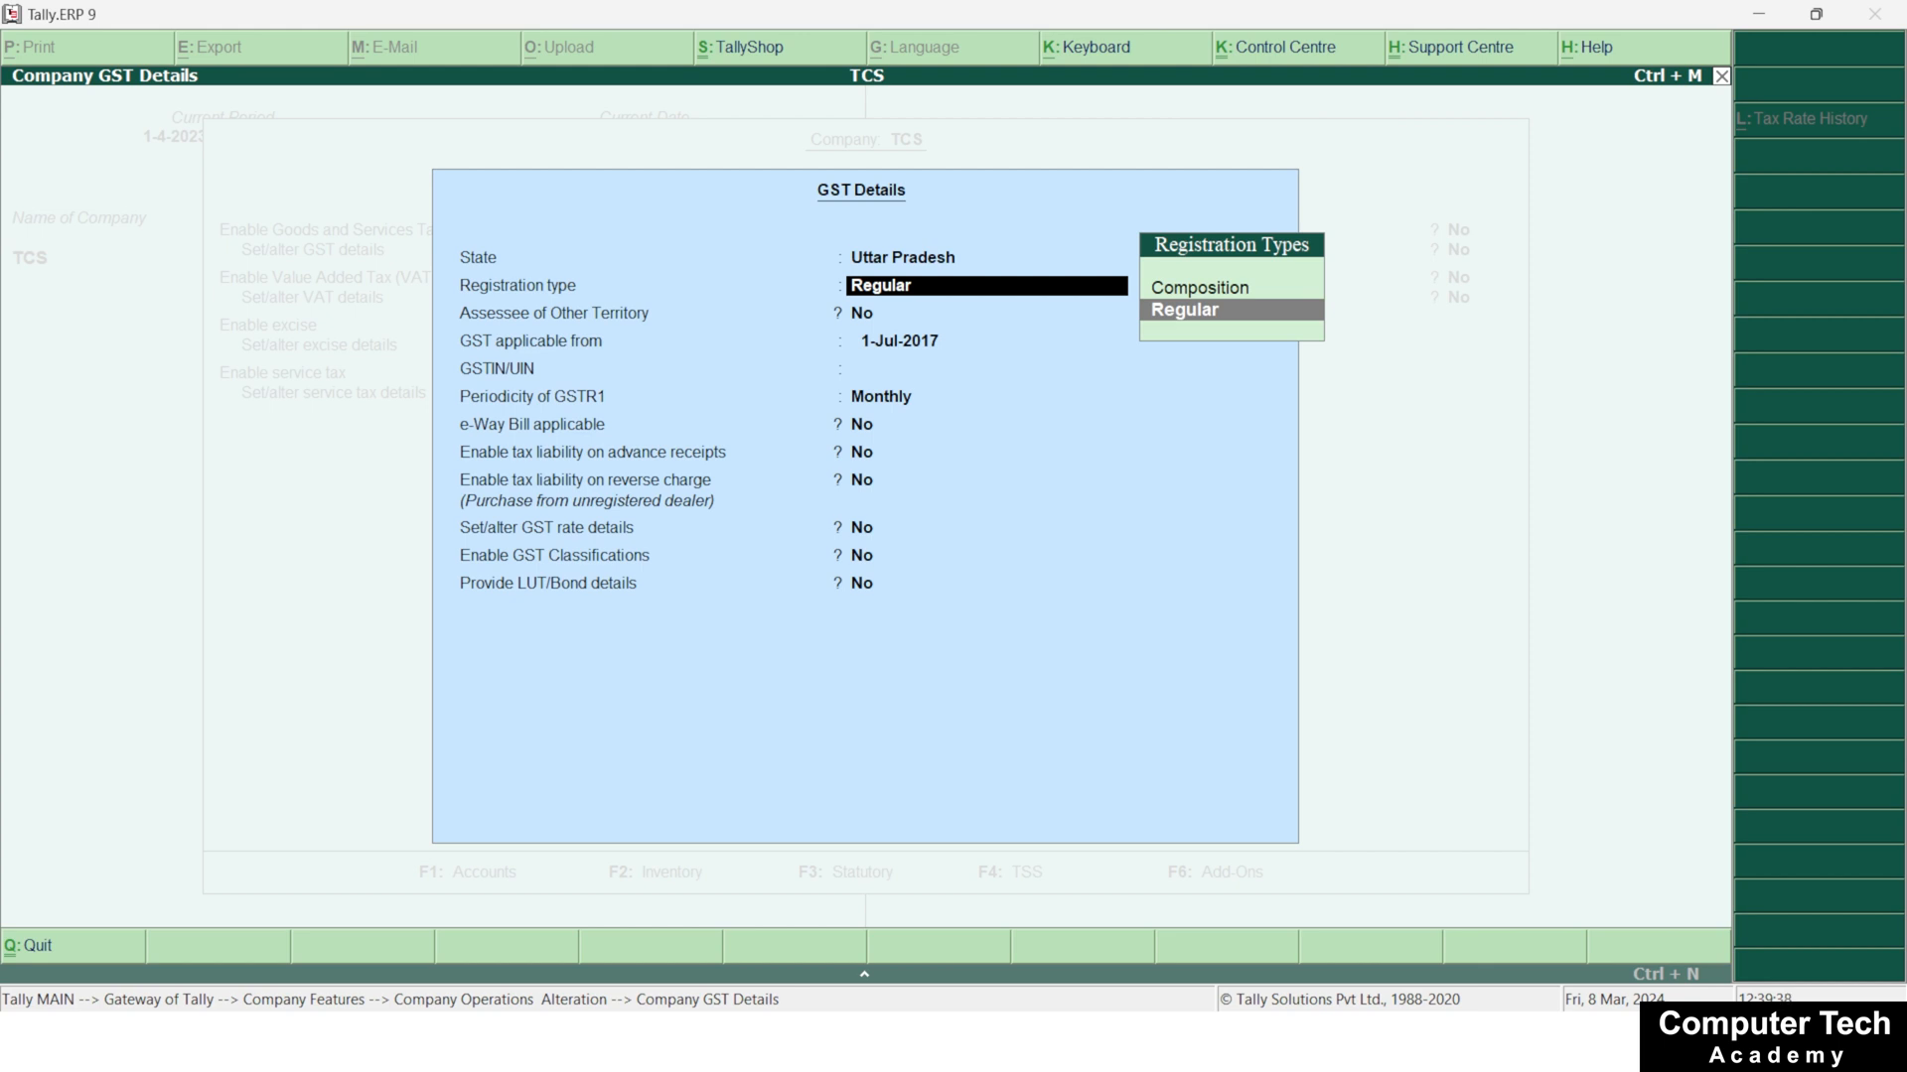
{"action": "key", "text": "Return"}
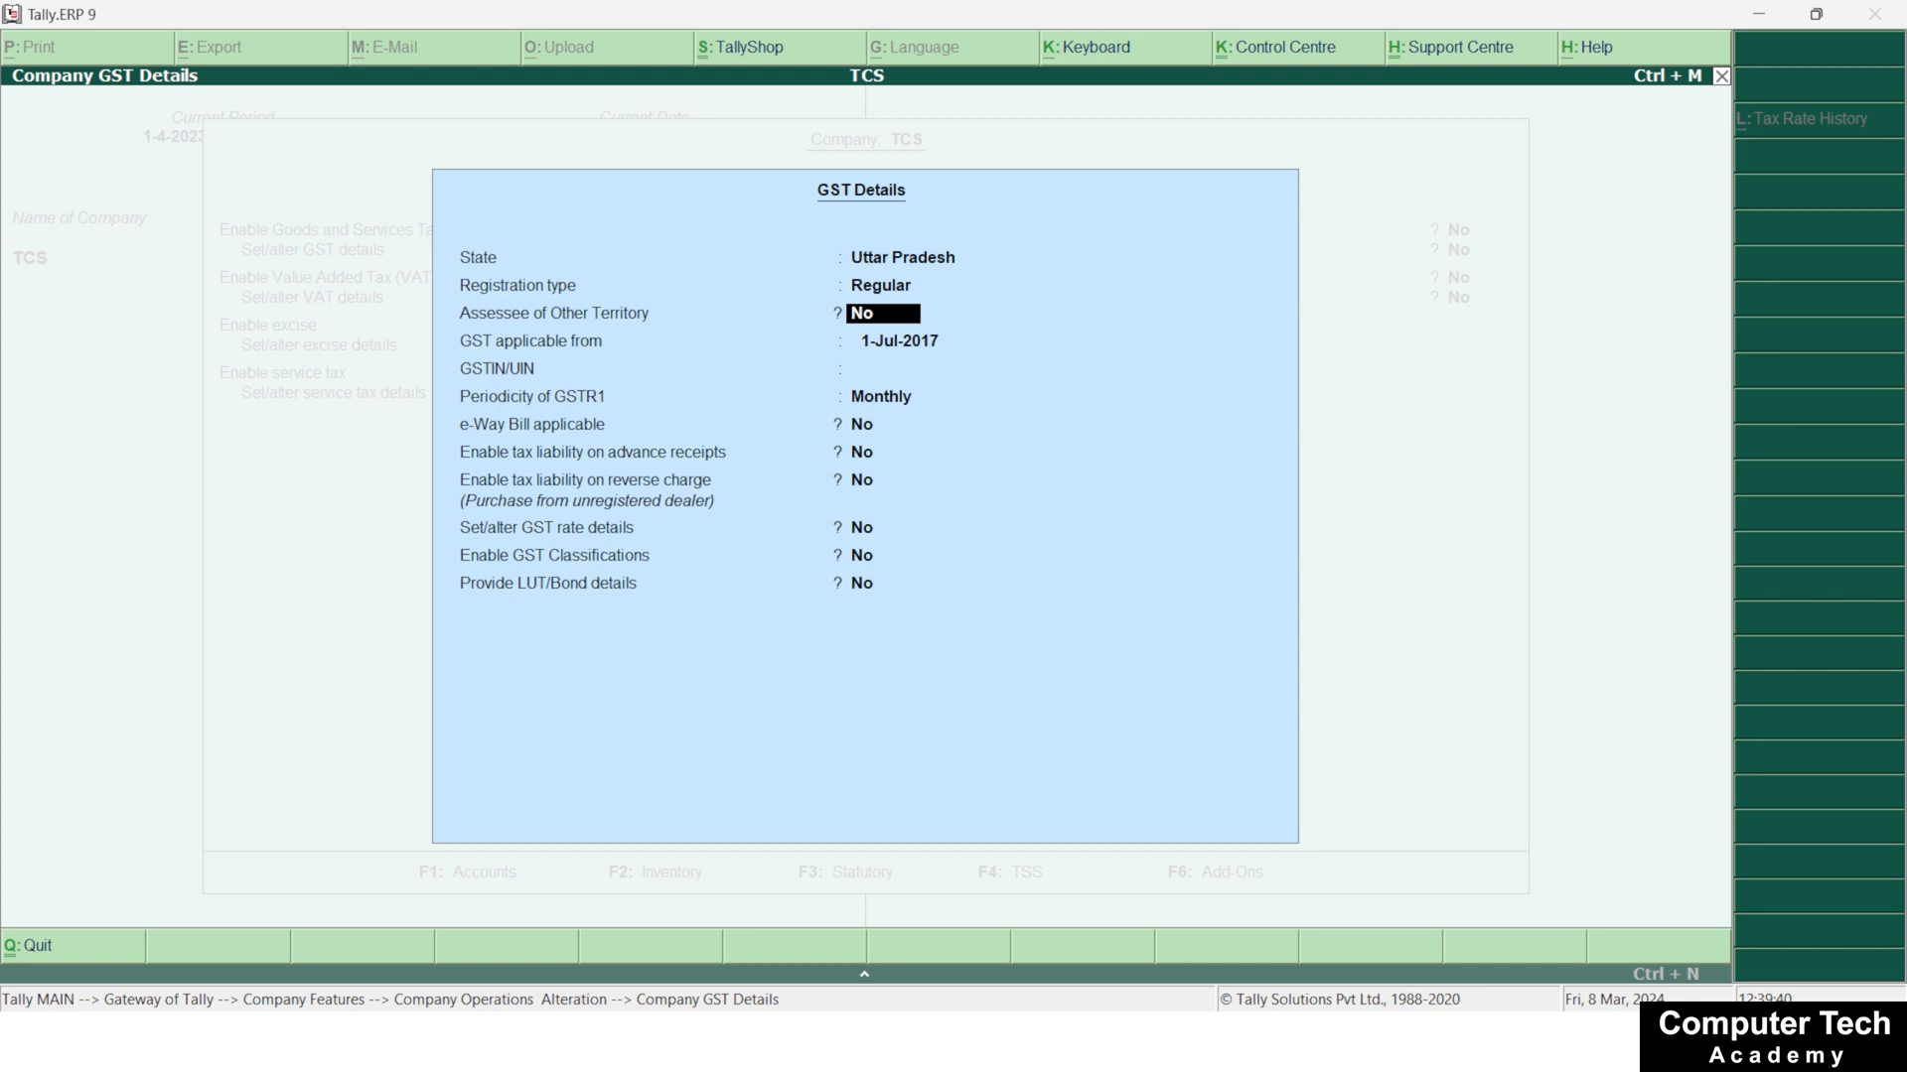
{"action": "key", "text": "Return"}
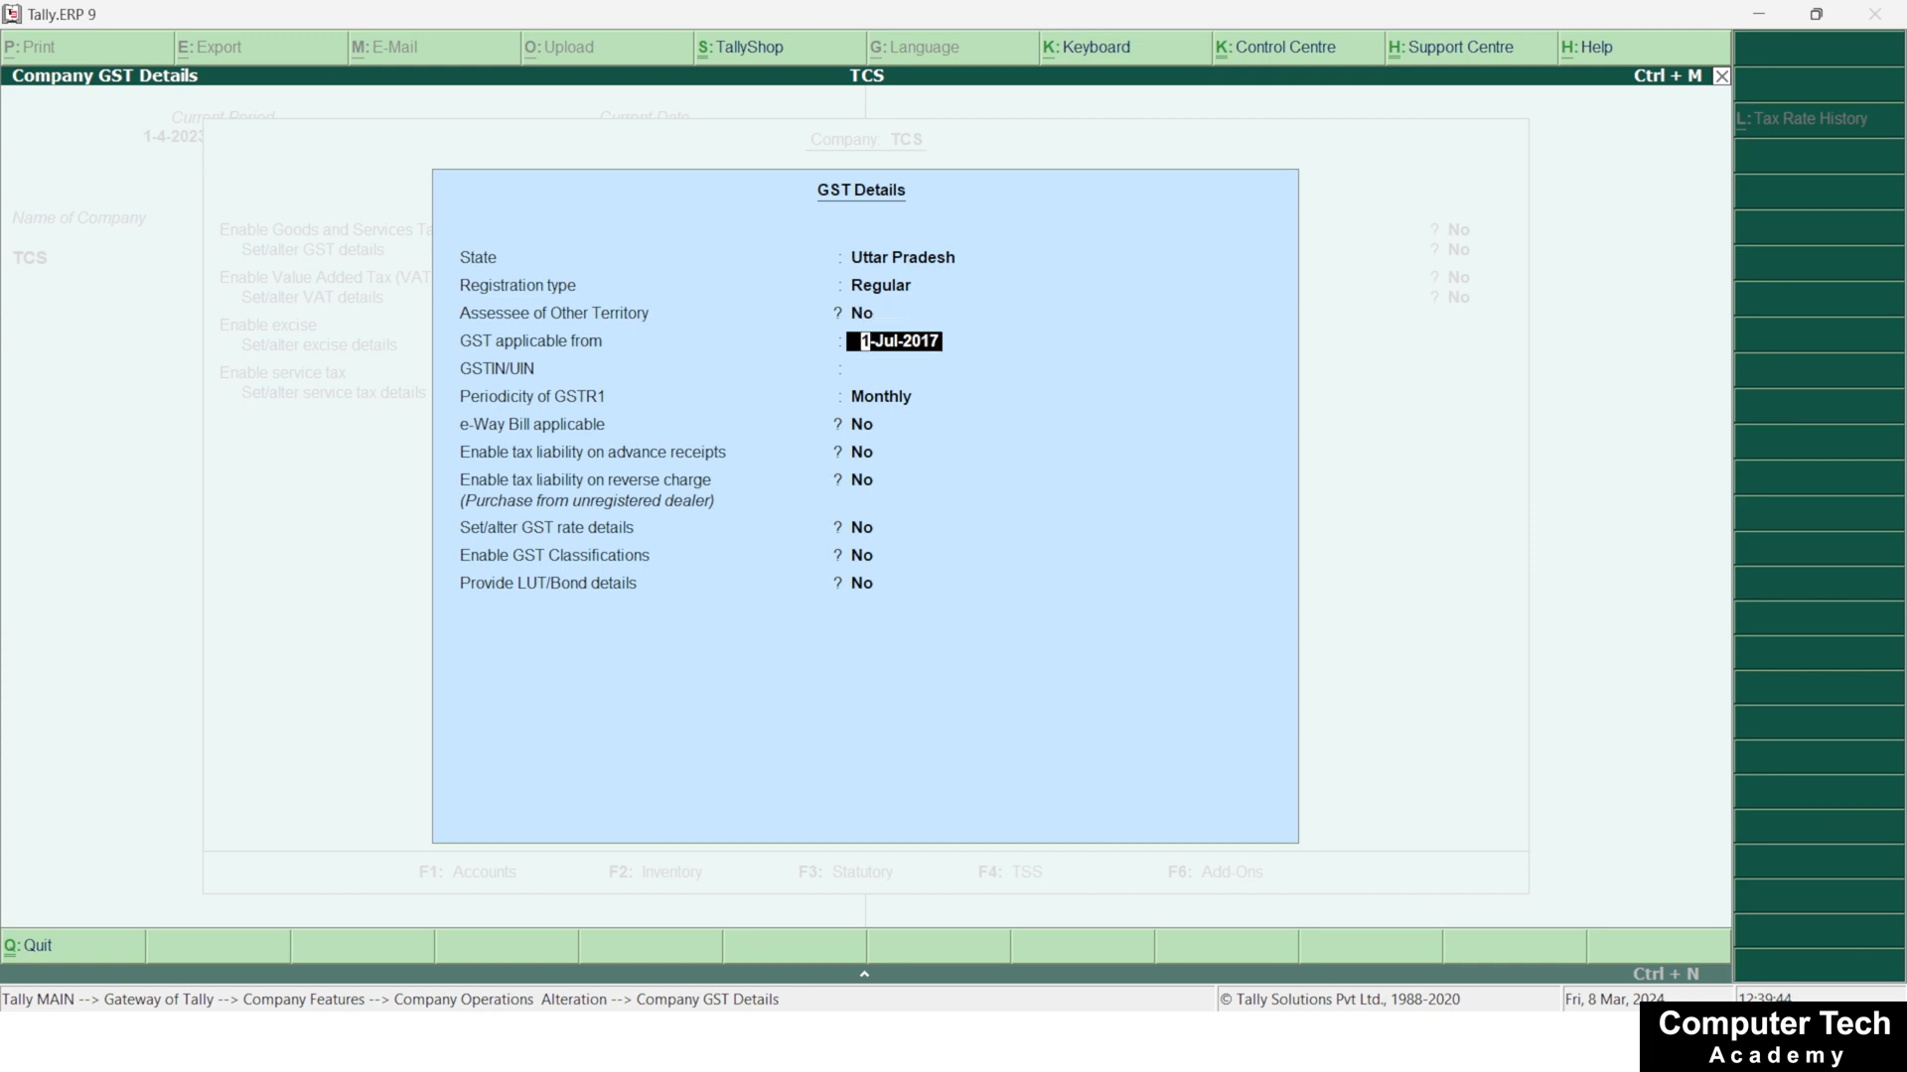
{"action": "type", "text": "1-4-2023"}
{"action": "key", "text": "BackSpace"}
{"action": "key", "text": "BackSpace"}
{"action": "key", "text": "BackSpace"}
{"action": "key", "text": "BackSpace"}
{"action": "key", "text": "BackSpace"}
{"action": "key", "text": "BackSpace"}
{"action": "type", "text": "7-"}
{"action": "type", "text": "2017"}
{"action": "key", "text": "Return"}
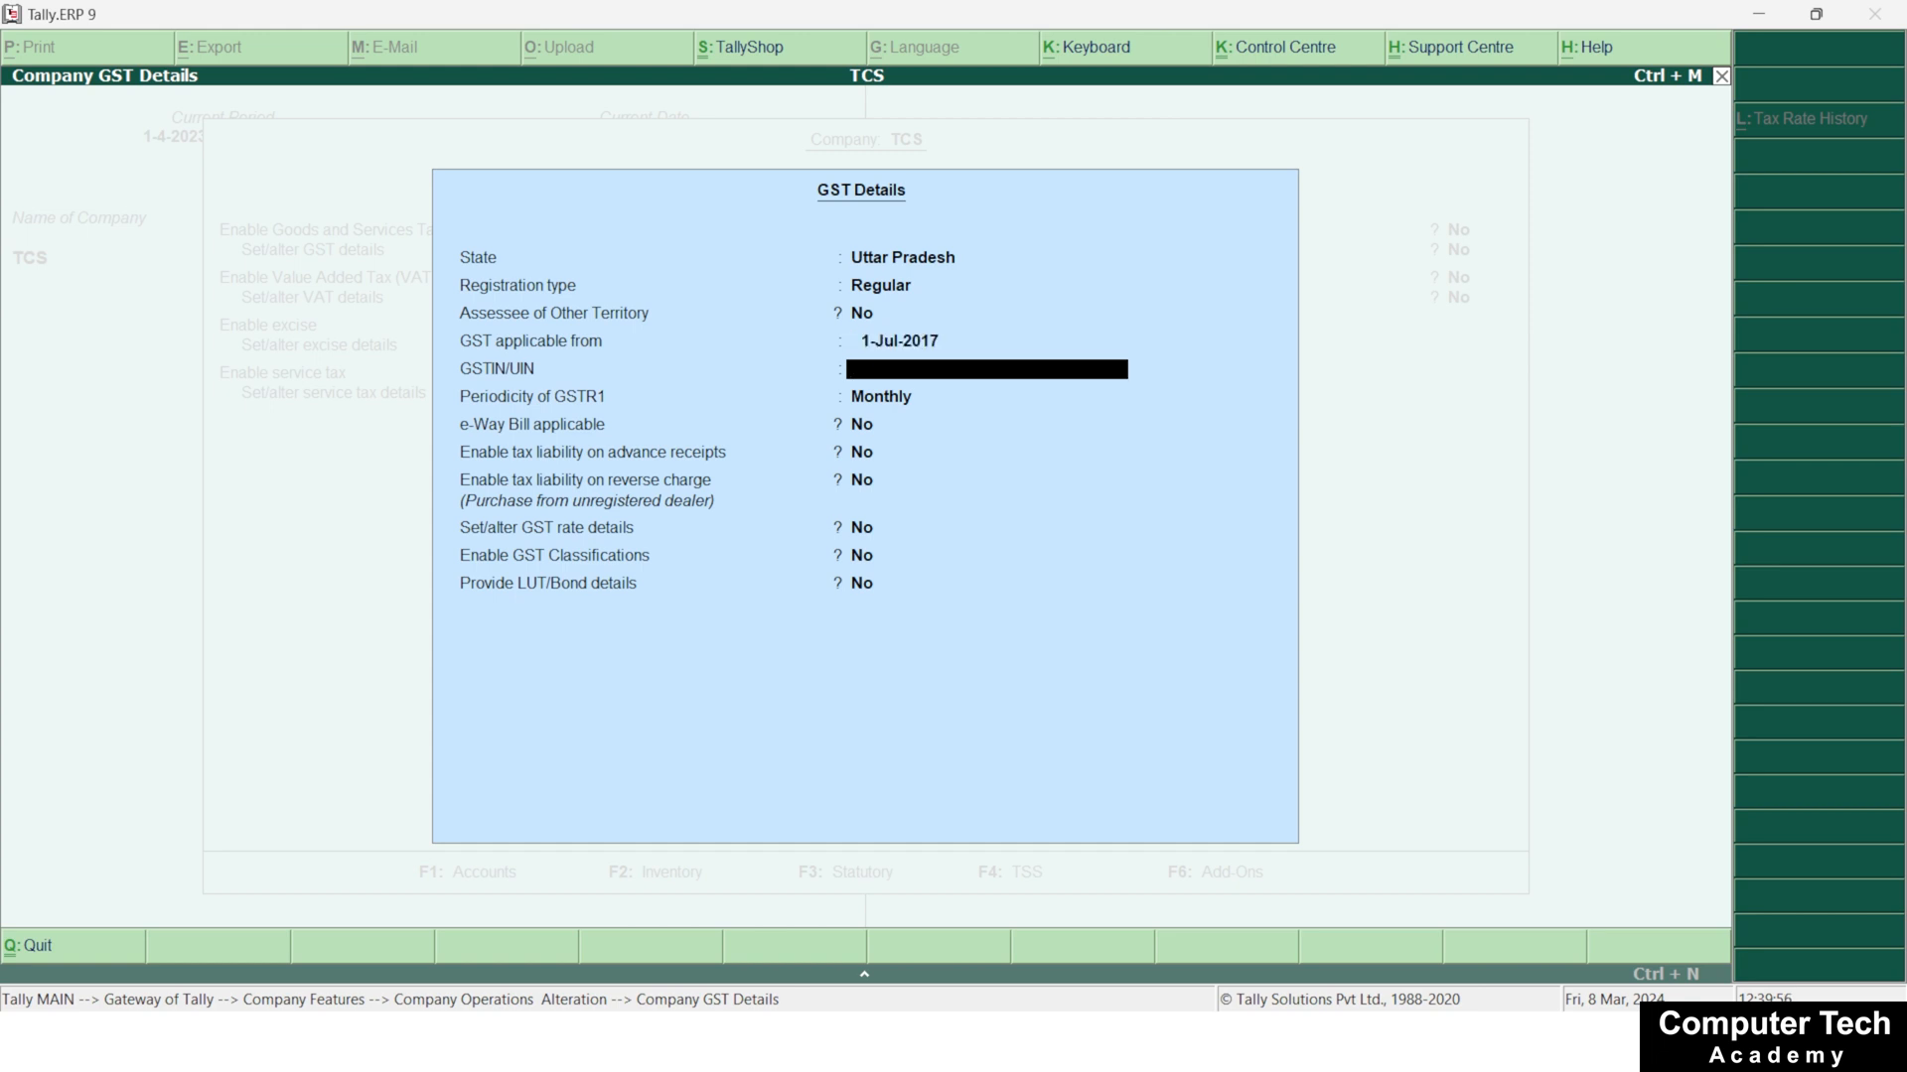
Enter the company's GSTIN/UIN and dismiss the verification warning
{"action": "type", "text": "09ASDFG4567G1"}
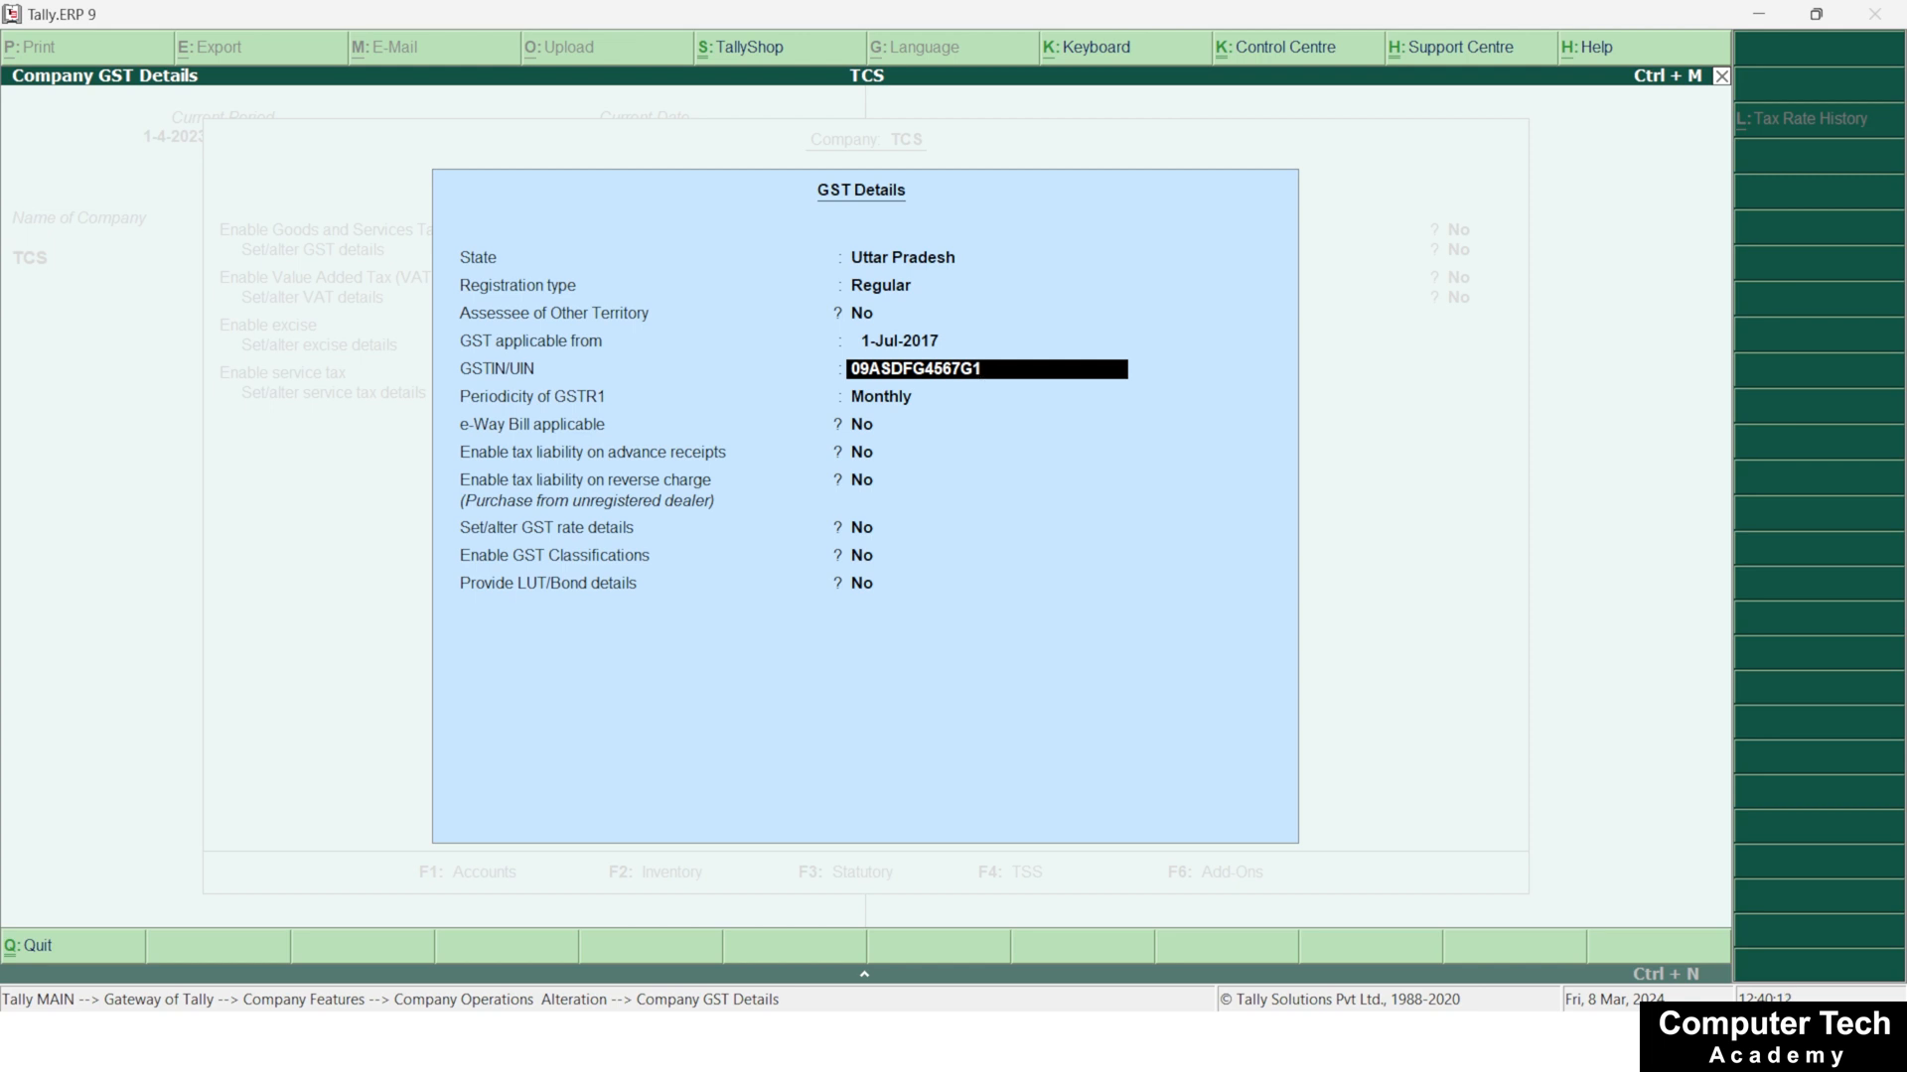
{"action": "type", "text": "Z4"}
{"action": "key", "text": "Return"}
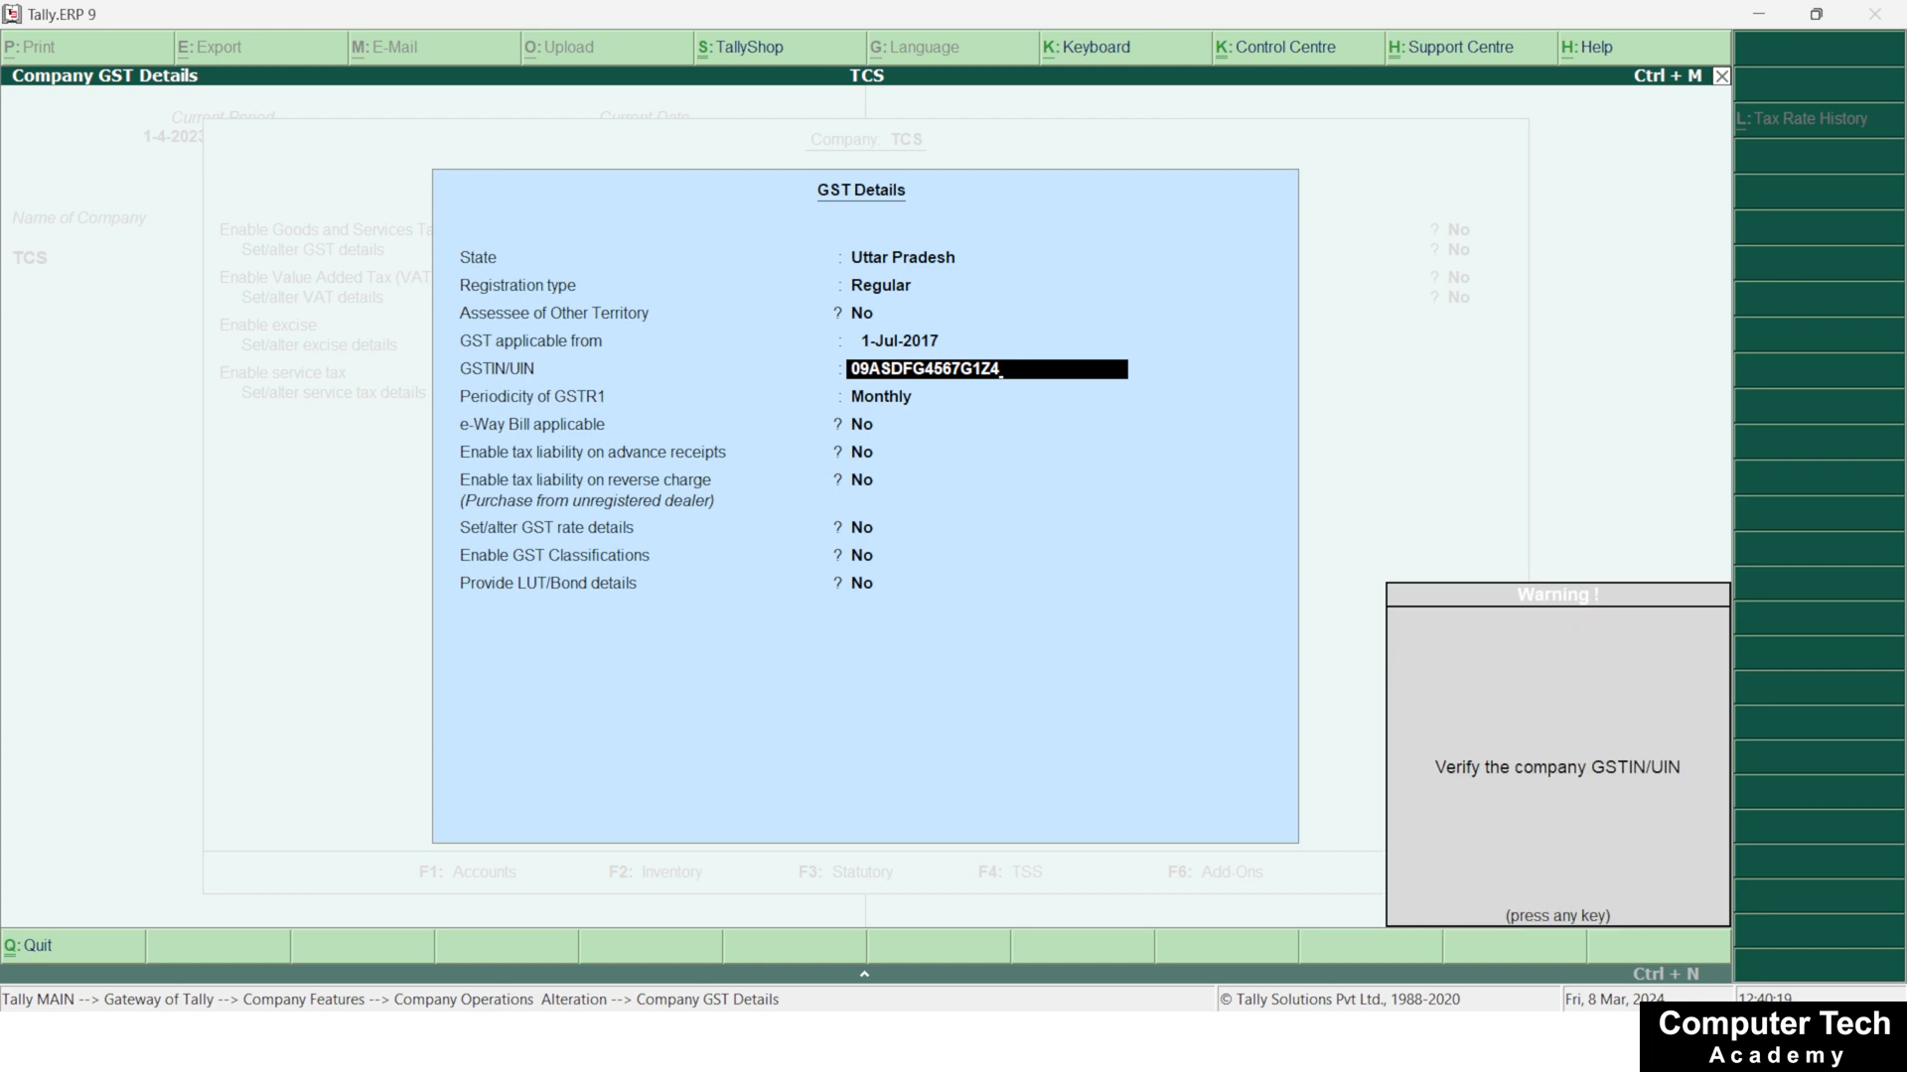
{"action": "key", "text": "Return"}
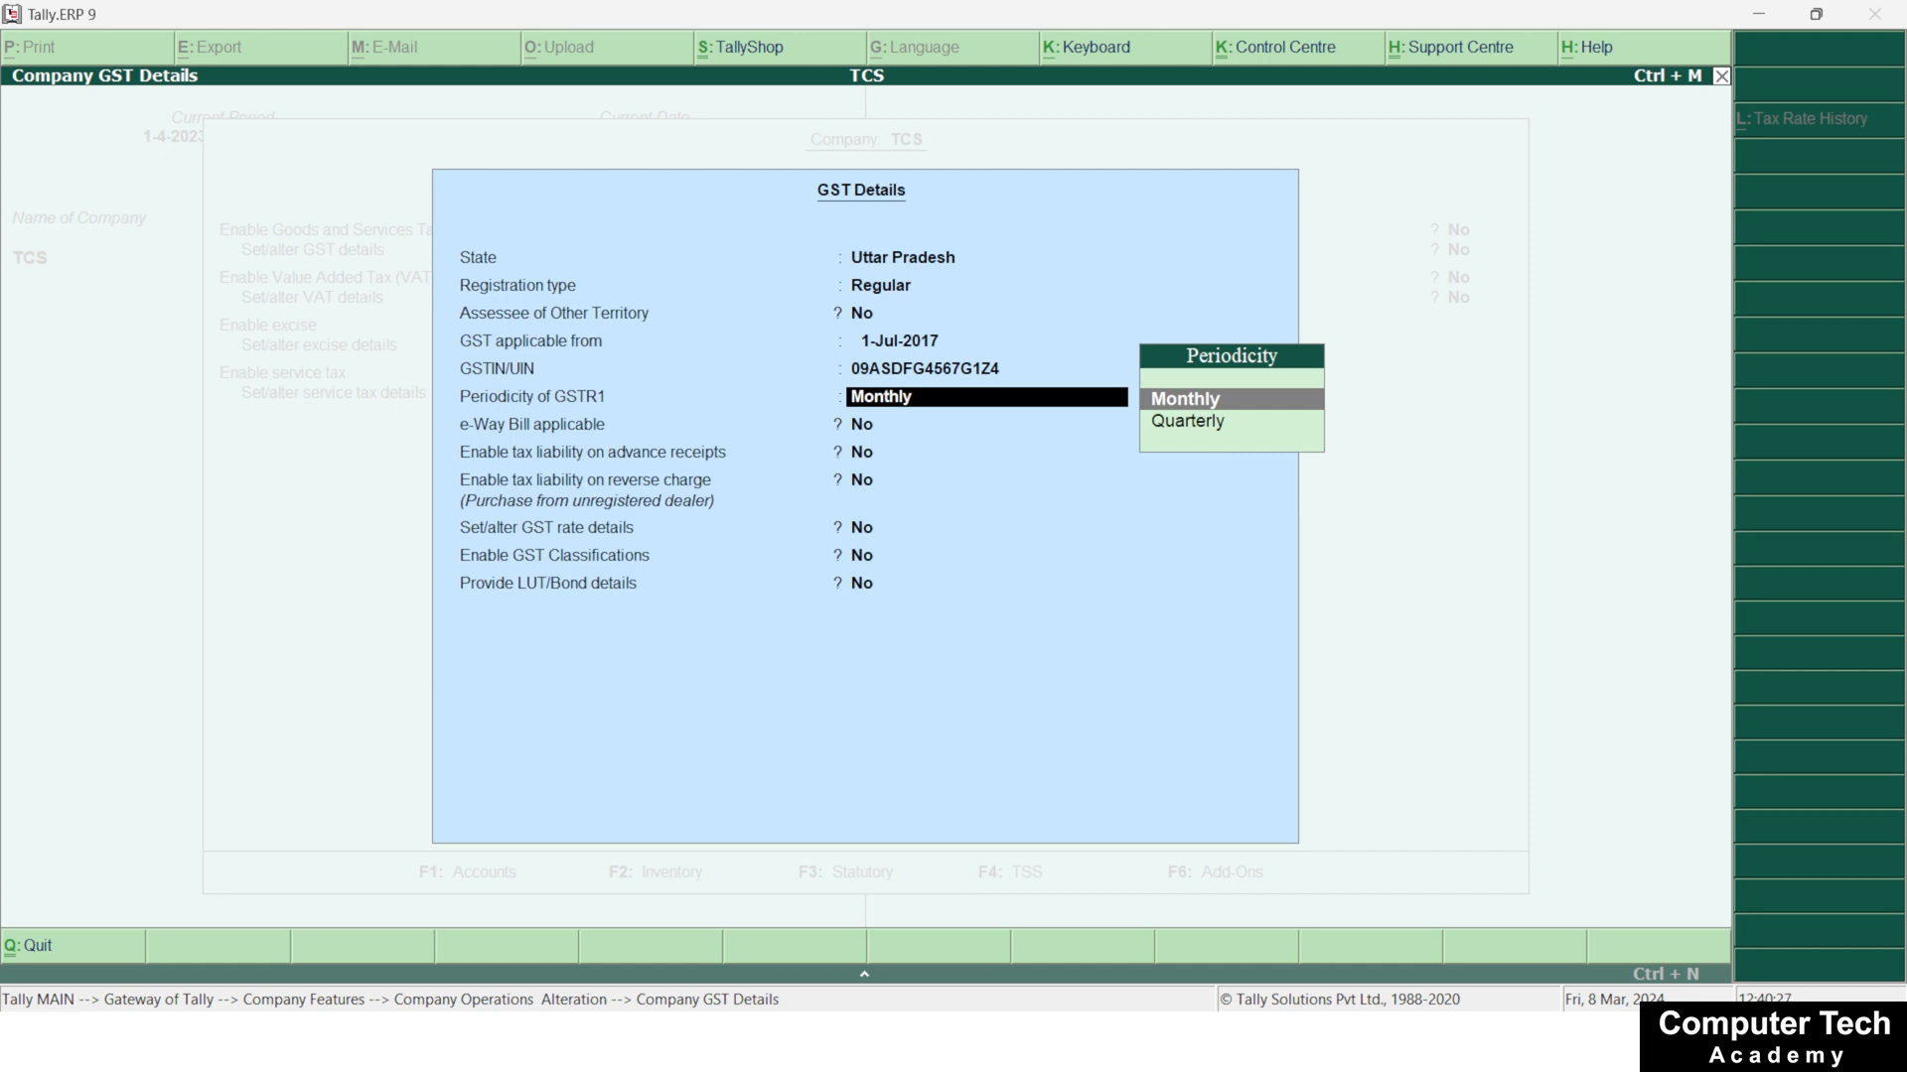
Keep GSTR1 periodicity Monthly with e-Way Bill and tax liability options at No, and set Set/alter GST rate details to Yes
{"action": "key", "text": "Return"}
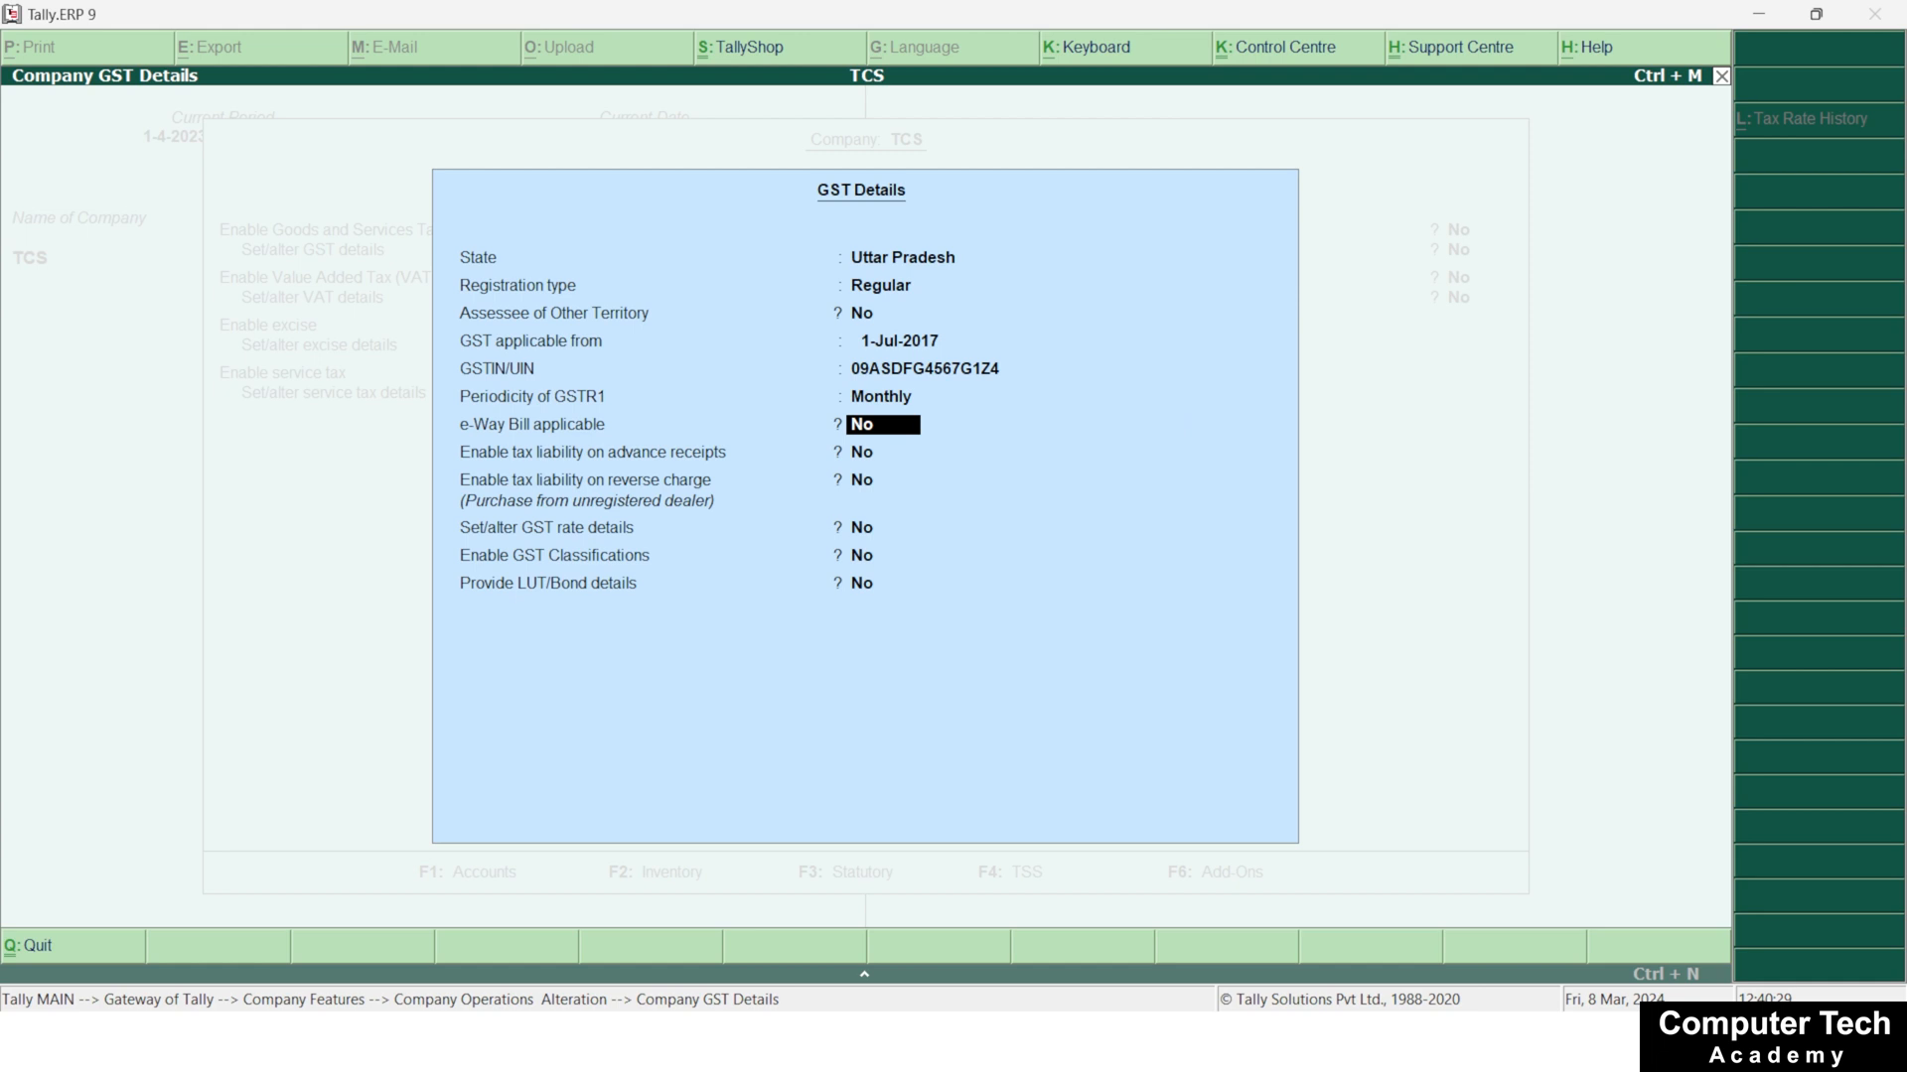
{"action": "key", "text": "Return"}
{"action": "key", "text": "Return"}
{"action": "key", "text": "Return"}
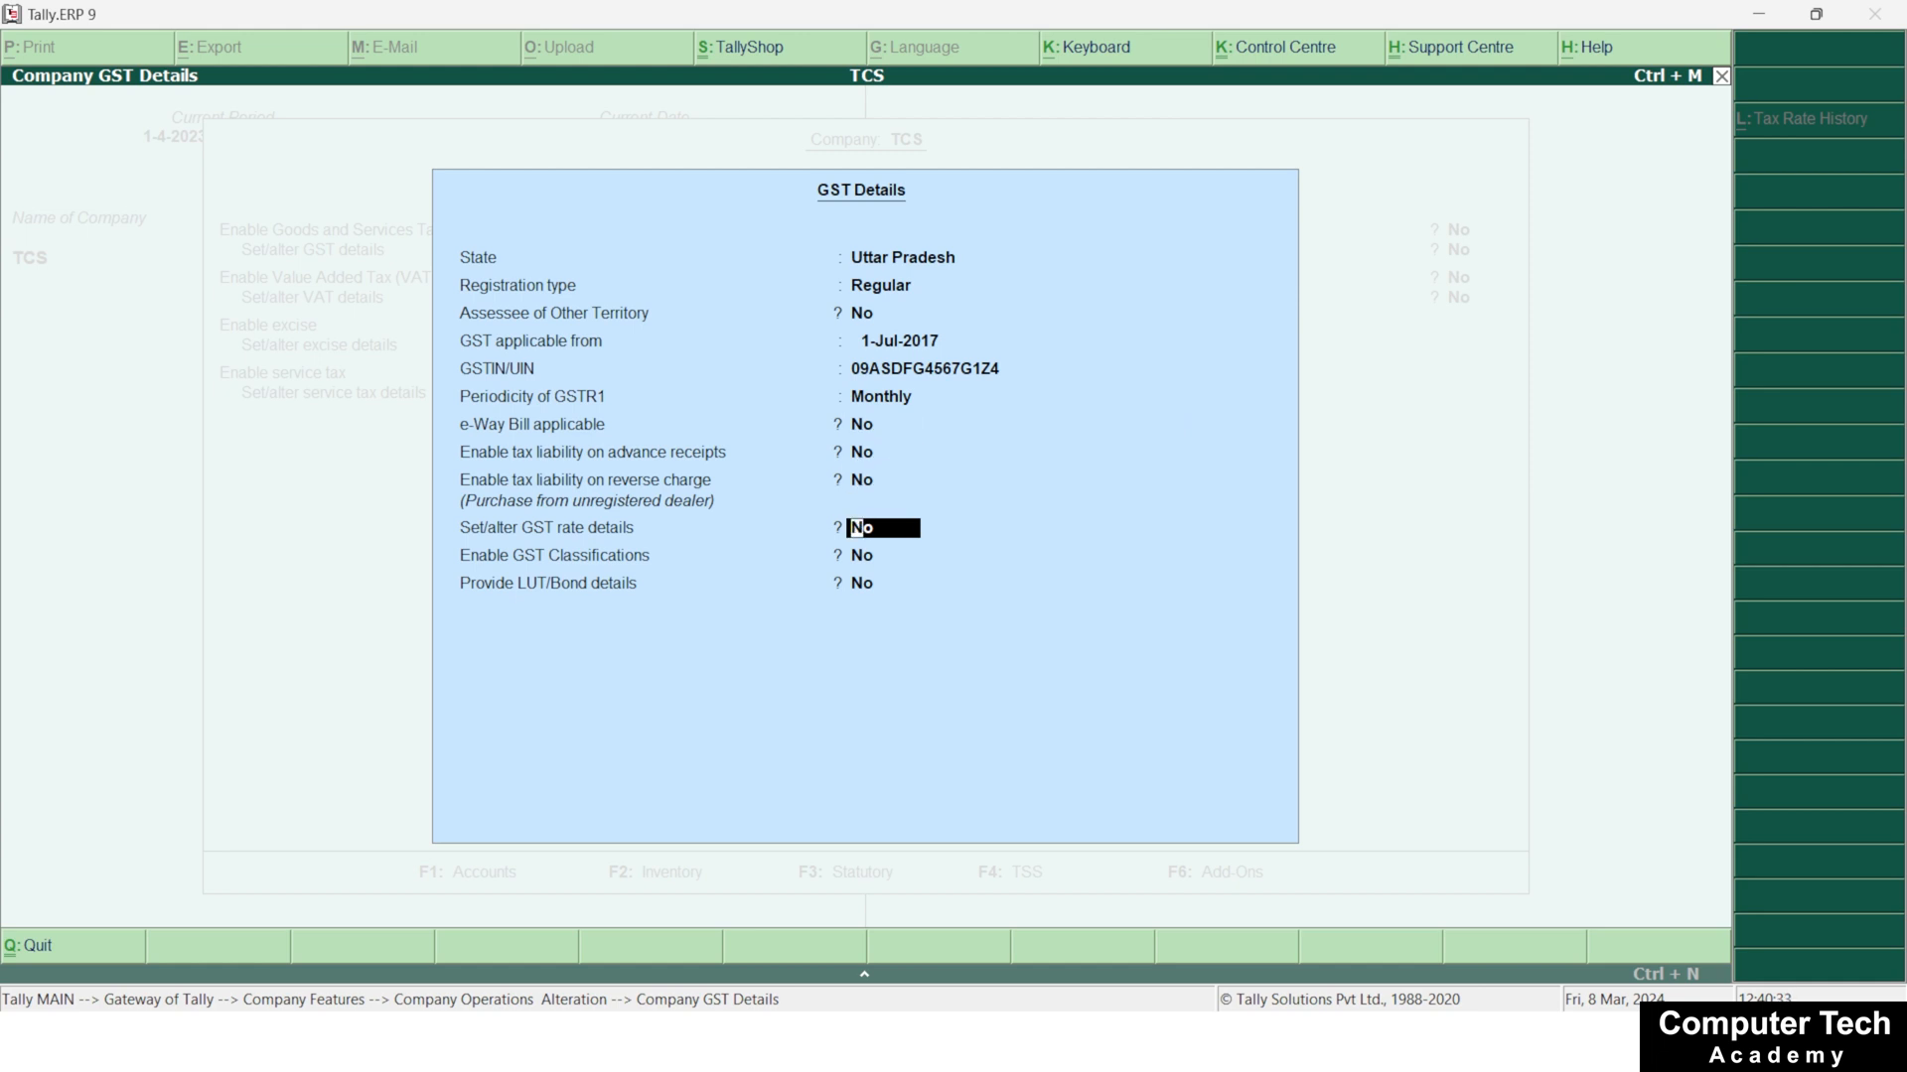
{"action": "type", "text": "y"}
{"action": "key", "text": "Return"}
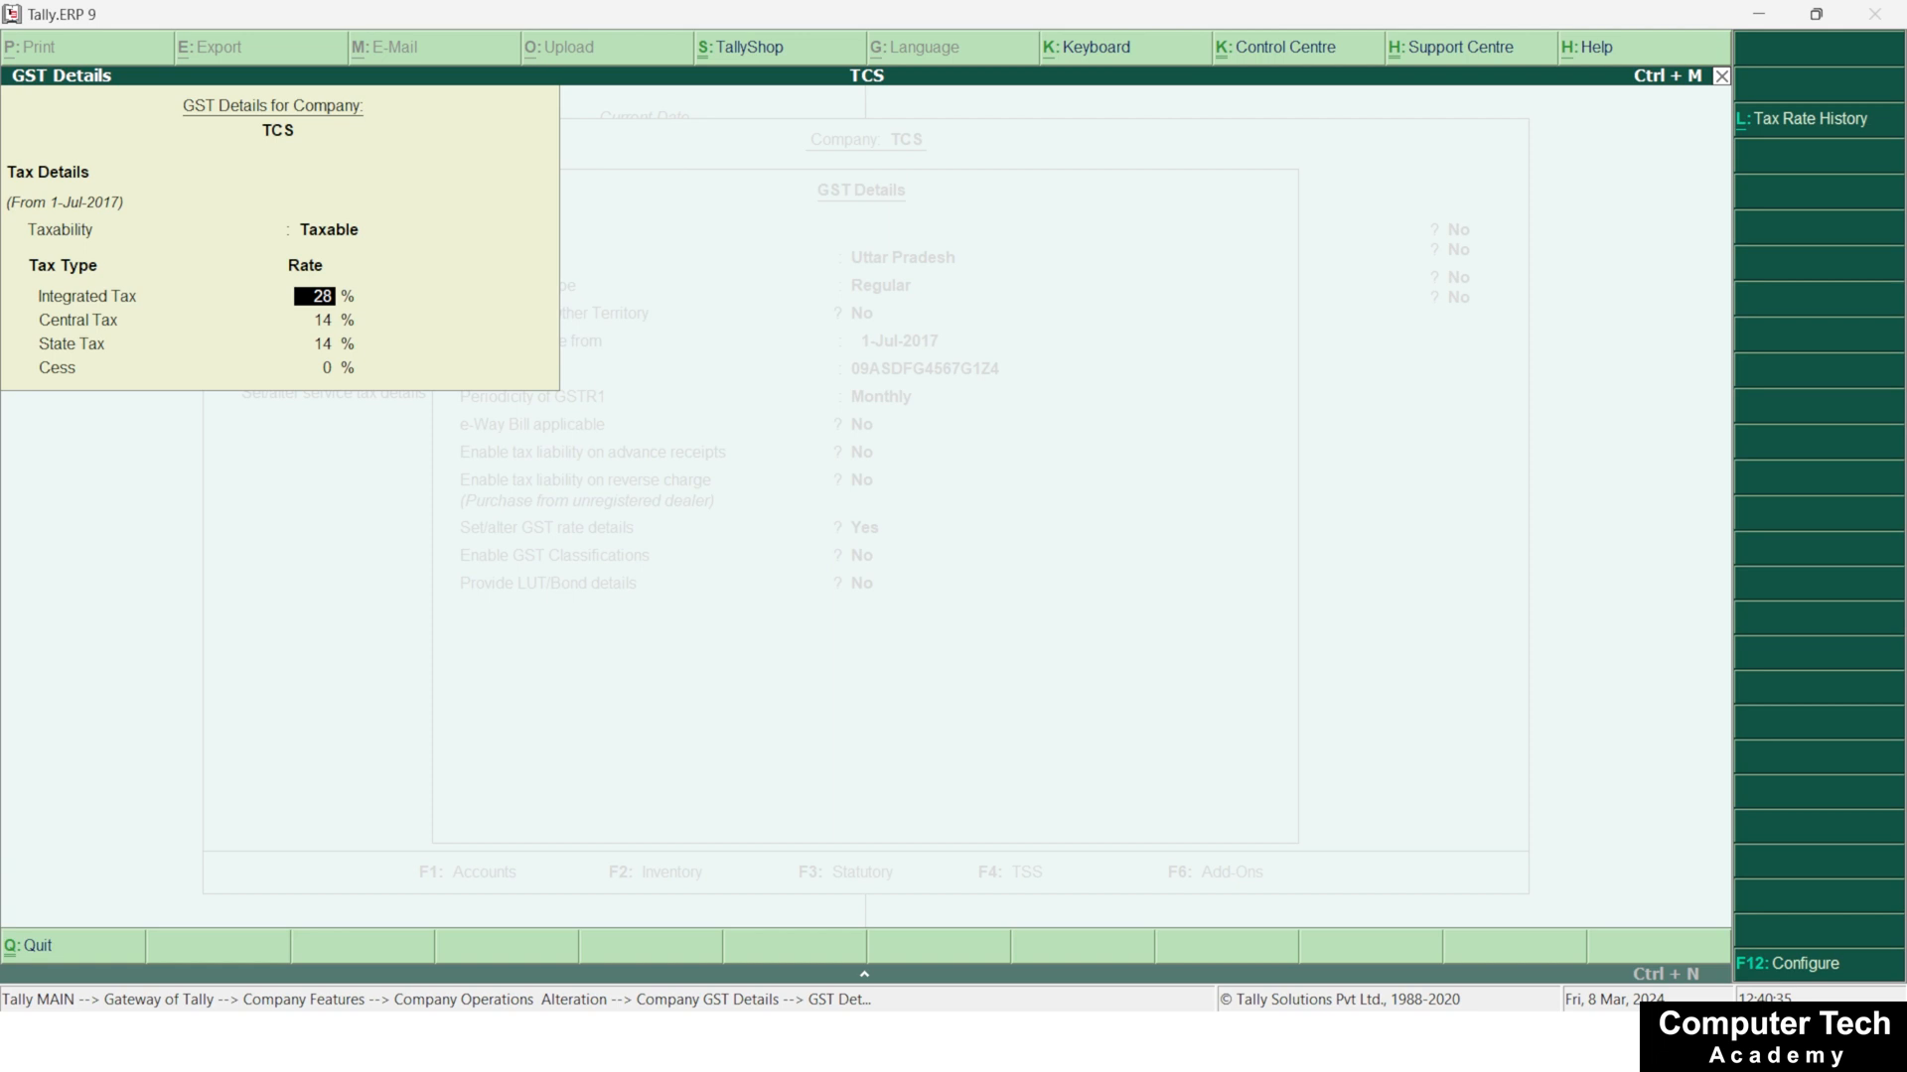
Accept the GST rate details as Taxable with 28% integrated tax and 0% cess, and save the company's statutory settings
{"action": "key", "text": "Up"}
{"action": "key", "text": "Return"}
{"action": "key", "text": "Return"}
{"action": "key", "text": "Return"}
{"action": "key", "text": "Return"}
{"action": "key", "text": "Return"}
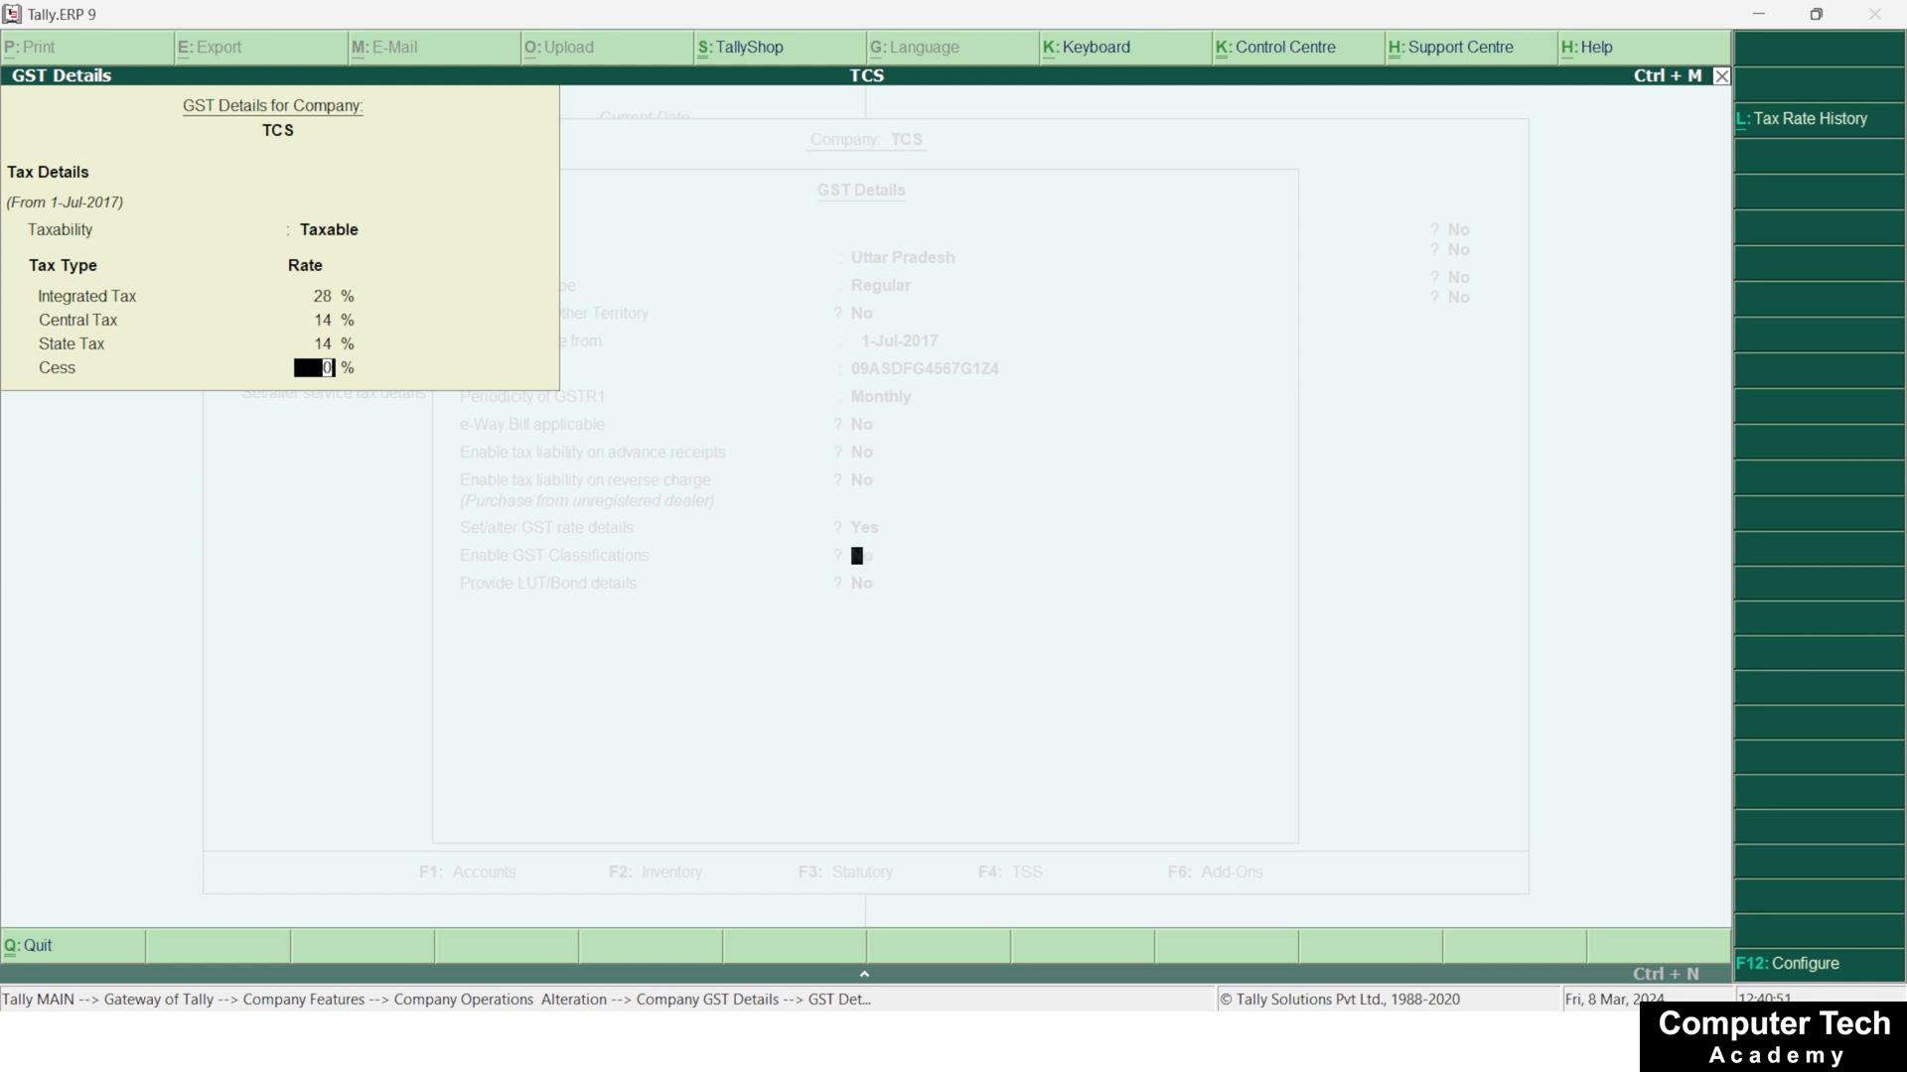
{"action": "key", "text": "Return"}
{"action": "key", "text": "Return"}
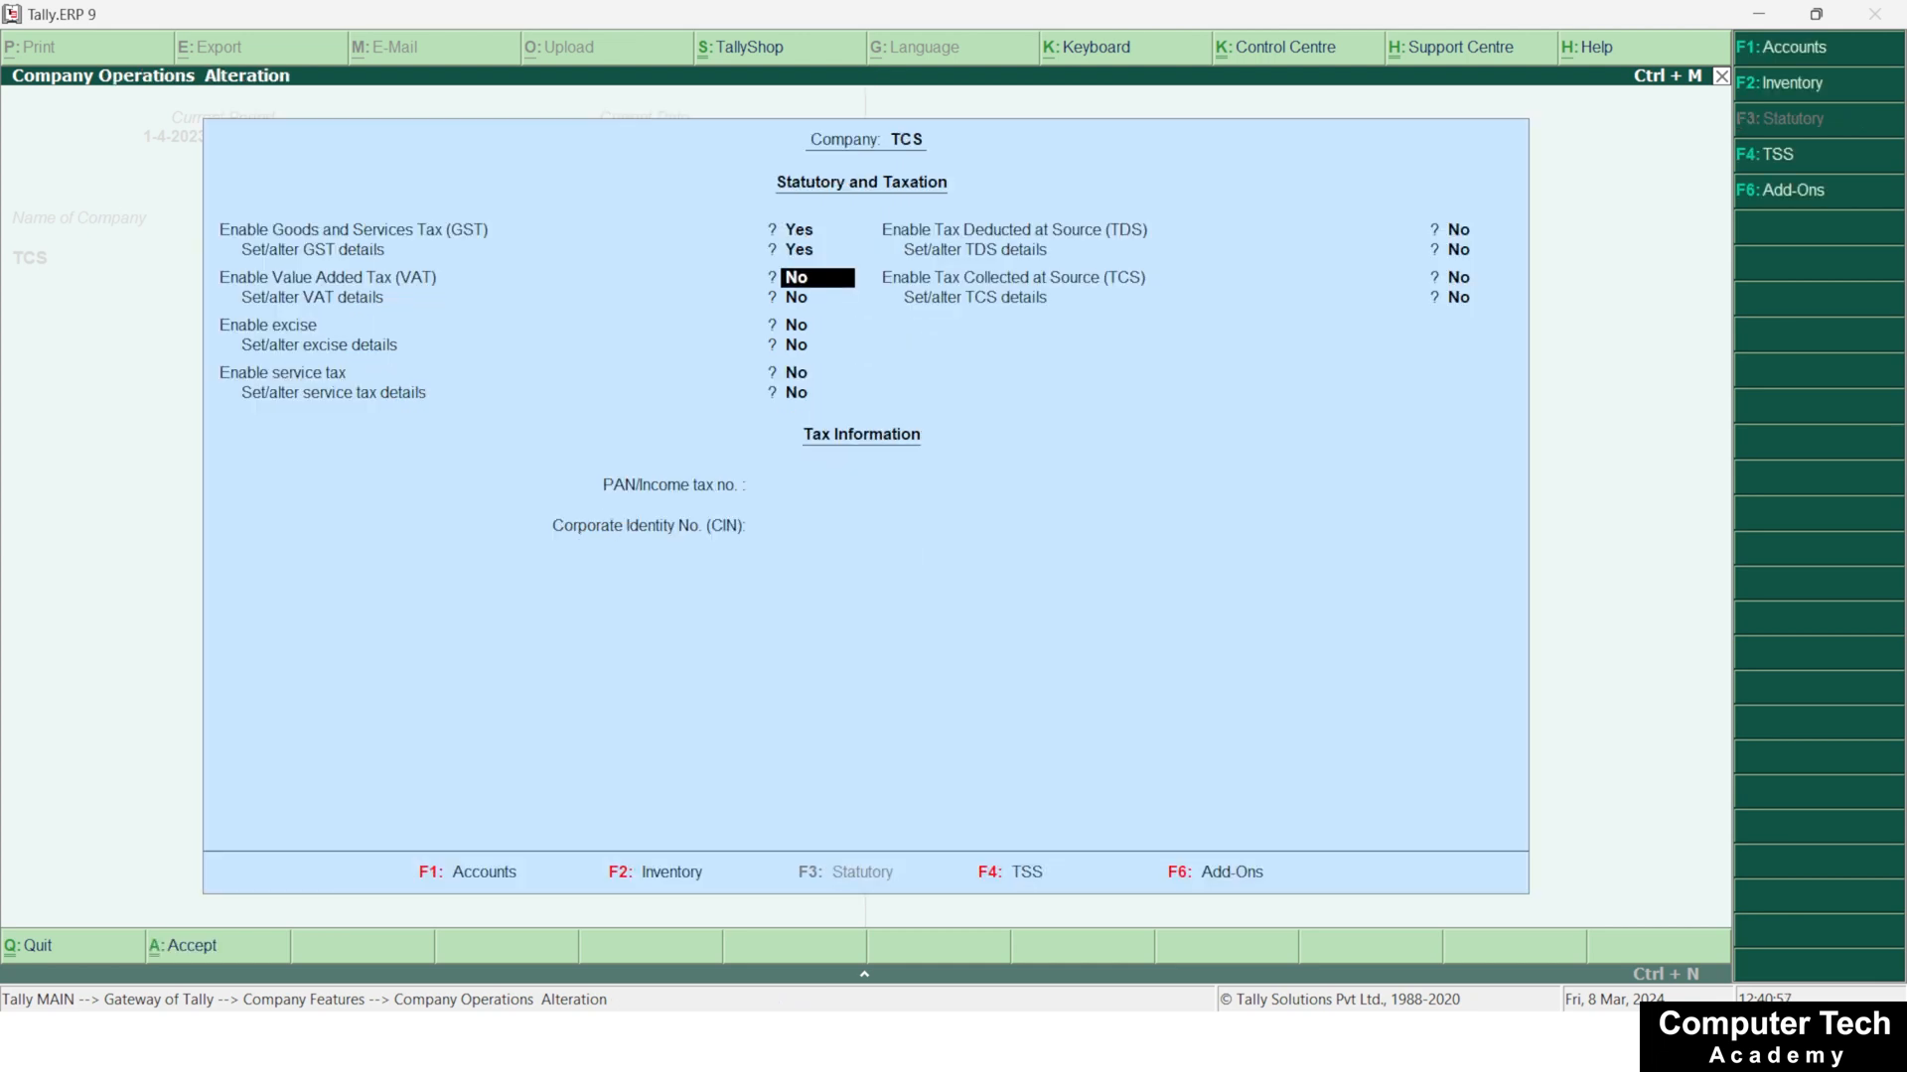
{"action": "key", "text": "ctrl+a"}
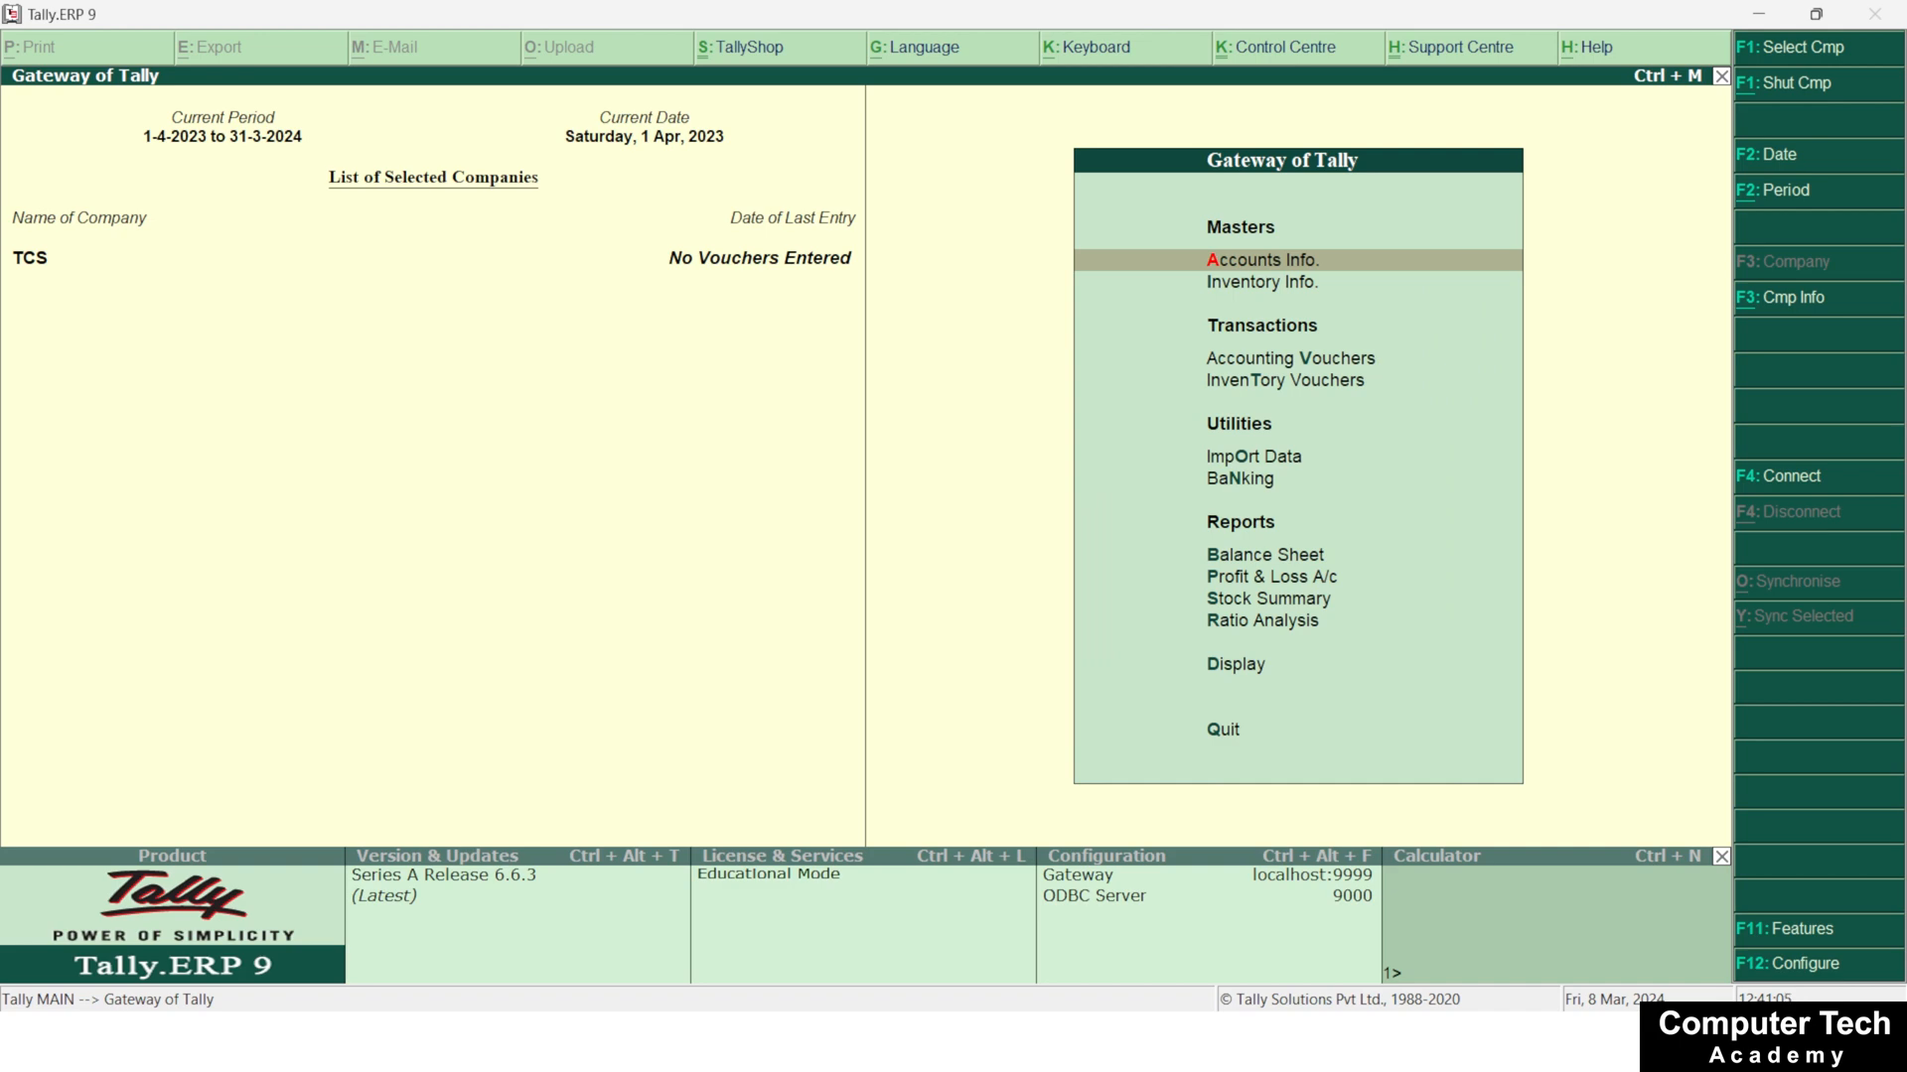
Reopen the company's statutory and taxation features, enable Tax Collected at Source and choose to set the TCS details
{"action": "key", "text": "F11"}
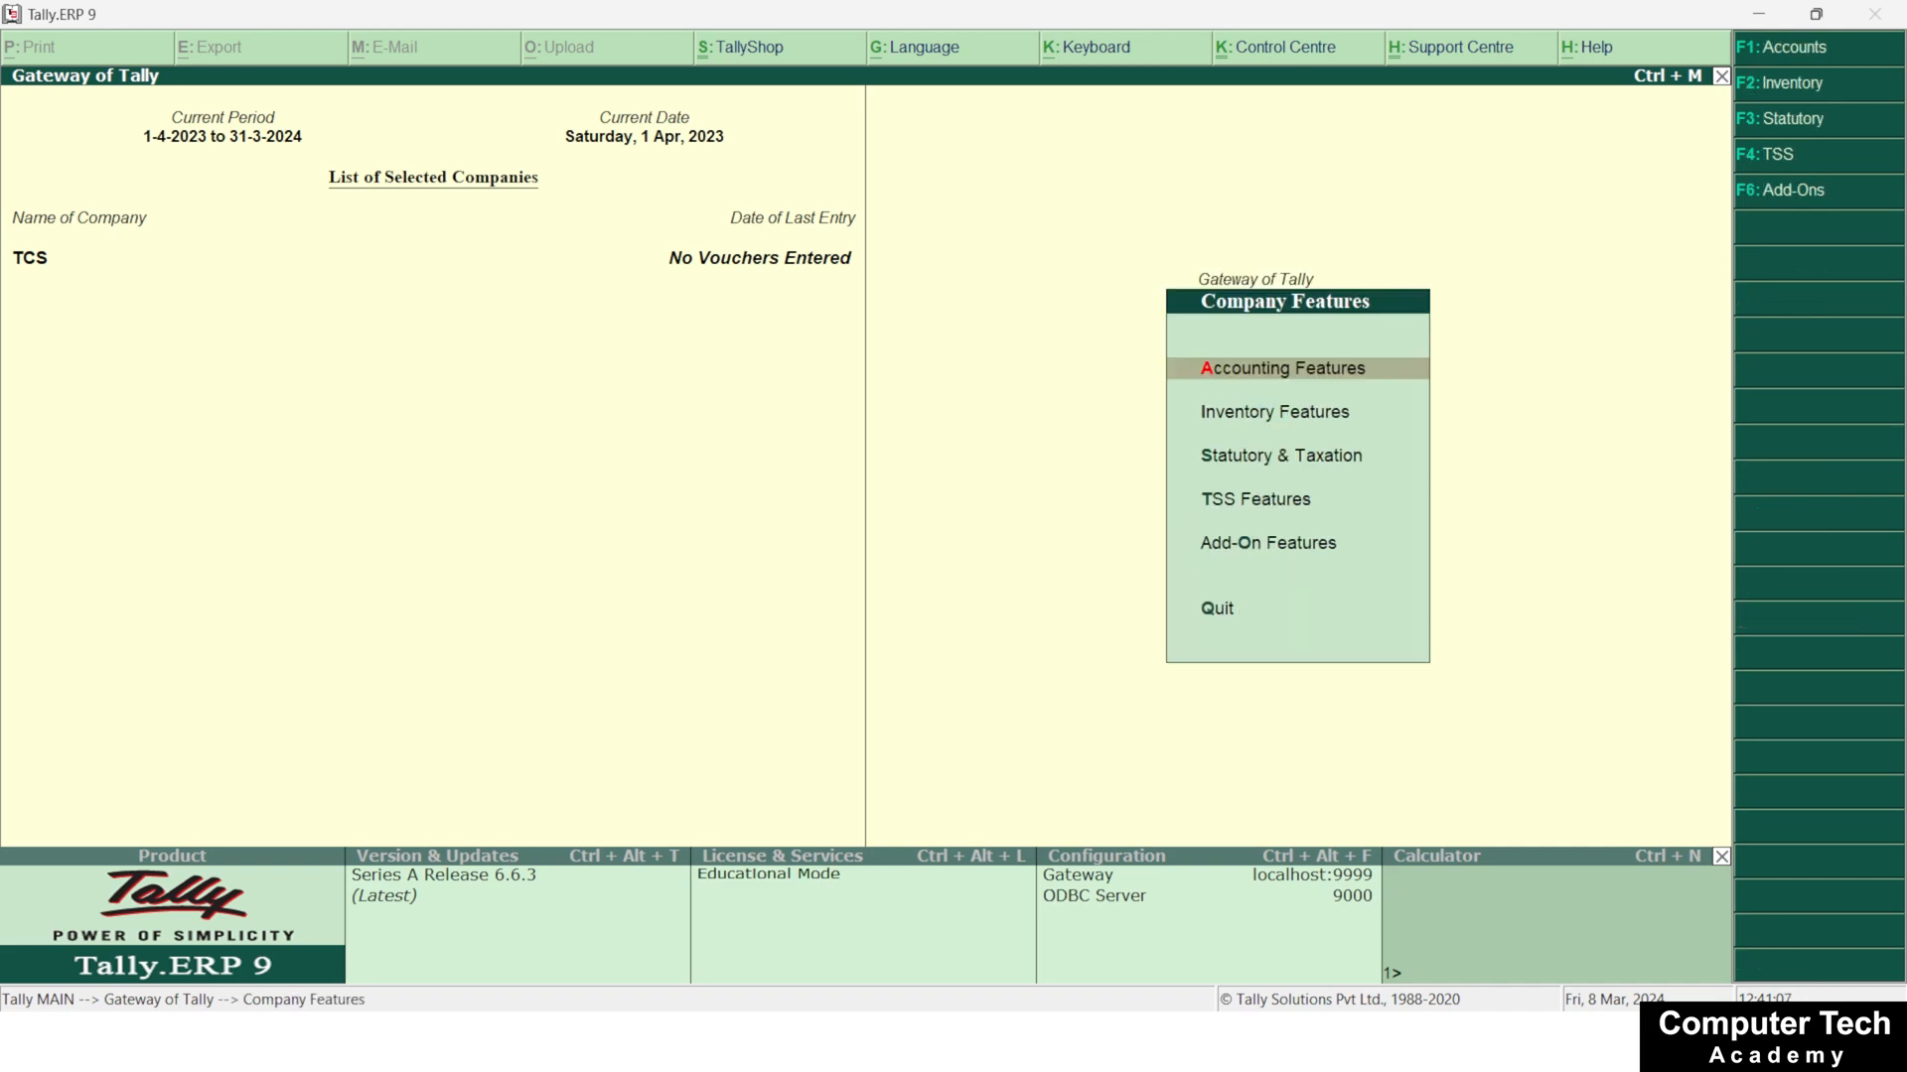
{"action": "key", "text": "Down"}
{"action": "key", "text": "Down"}
{"action": "key", "text": "Return"}
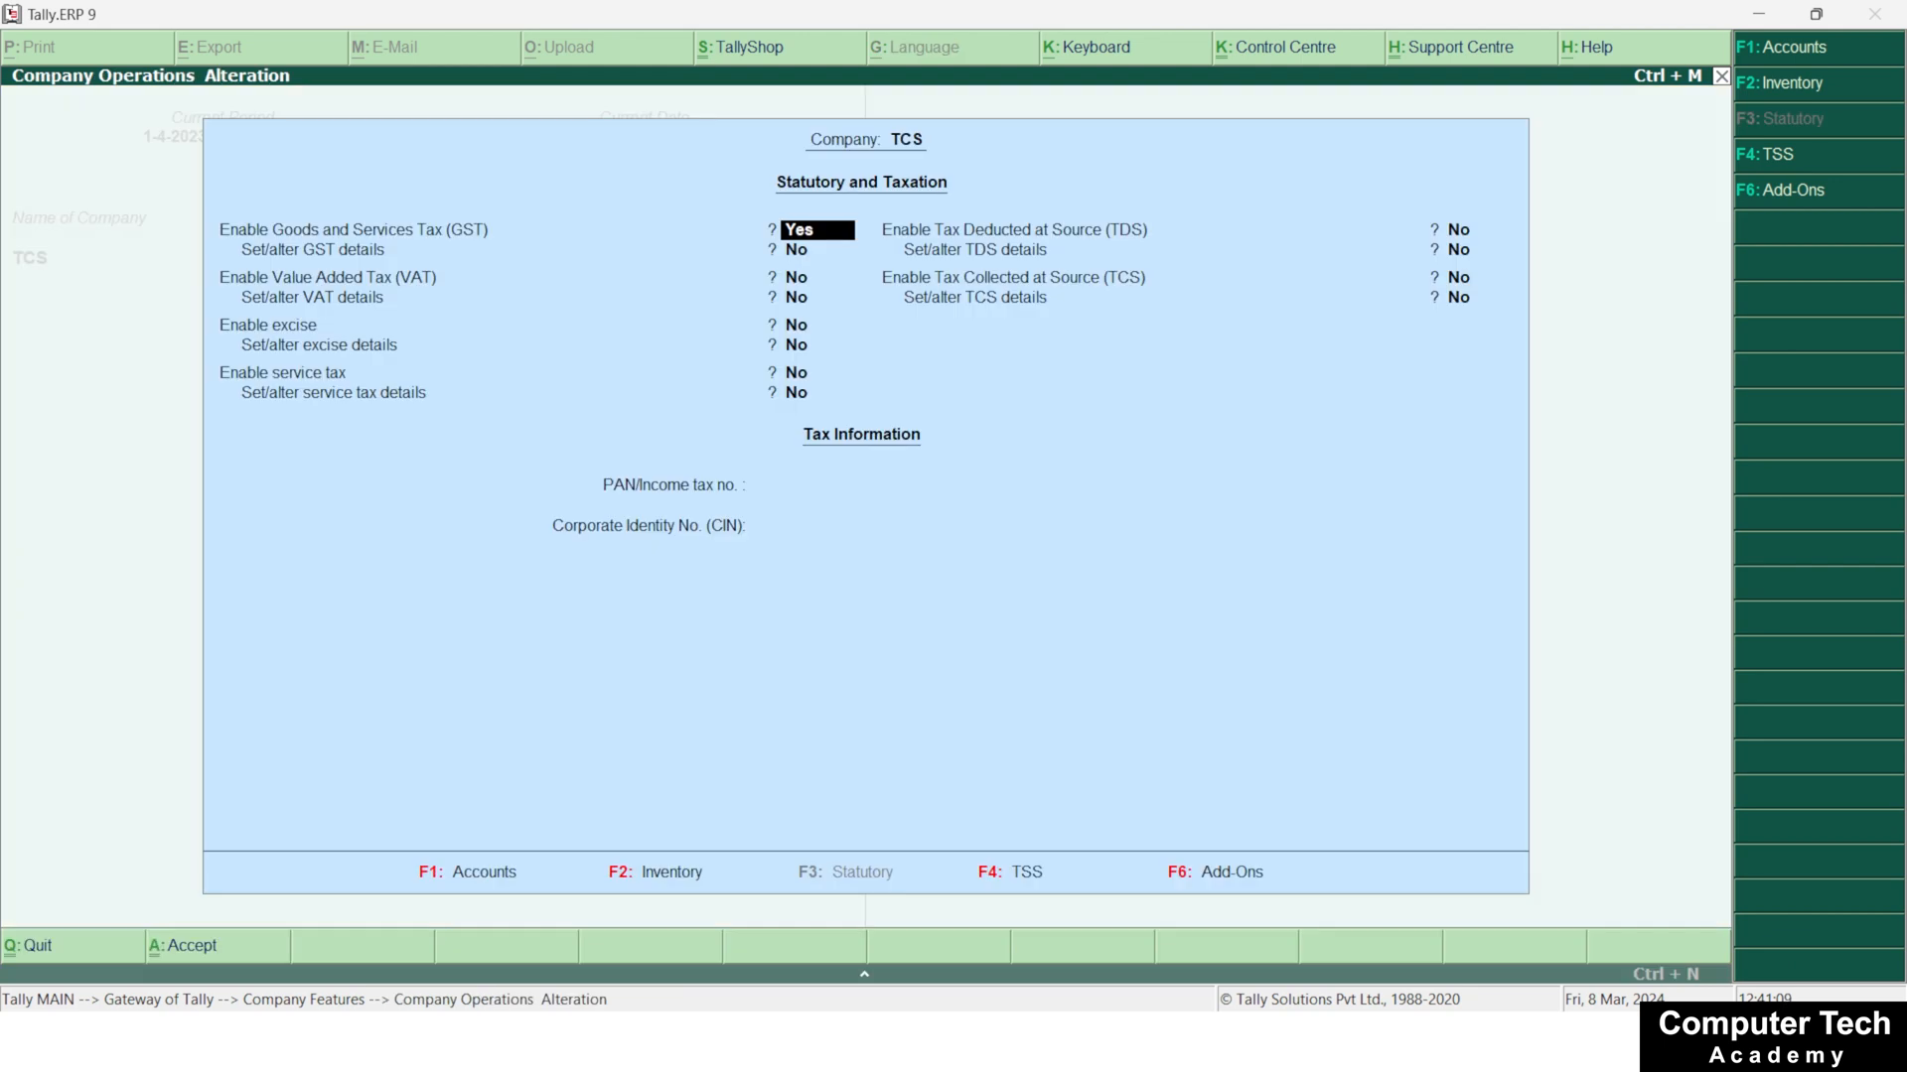
{"action": "key", "text": "Return"}
{"action": "key", "text": "Return"}
{"action": "key", "text": "Return"}
{"action": "key", "text": "Return"}
{"action": "key", "text": "Return"}
{"action": "key", "text": "Return"}
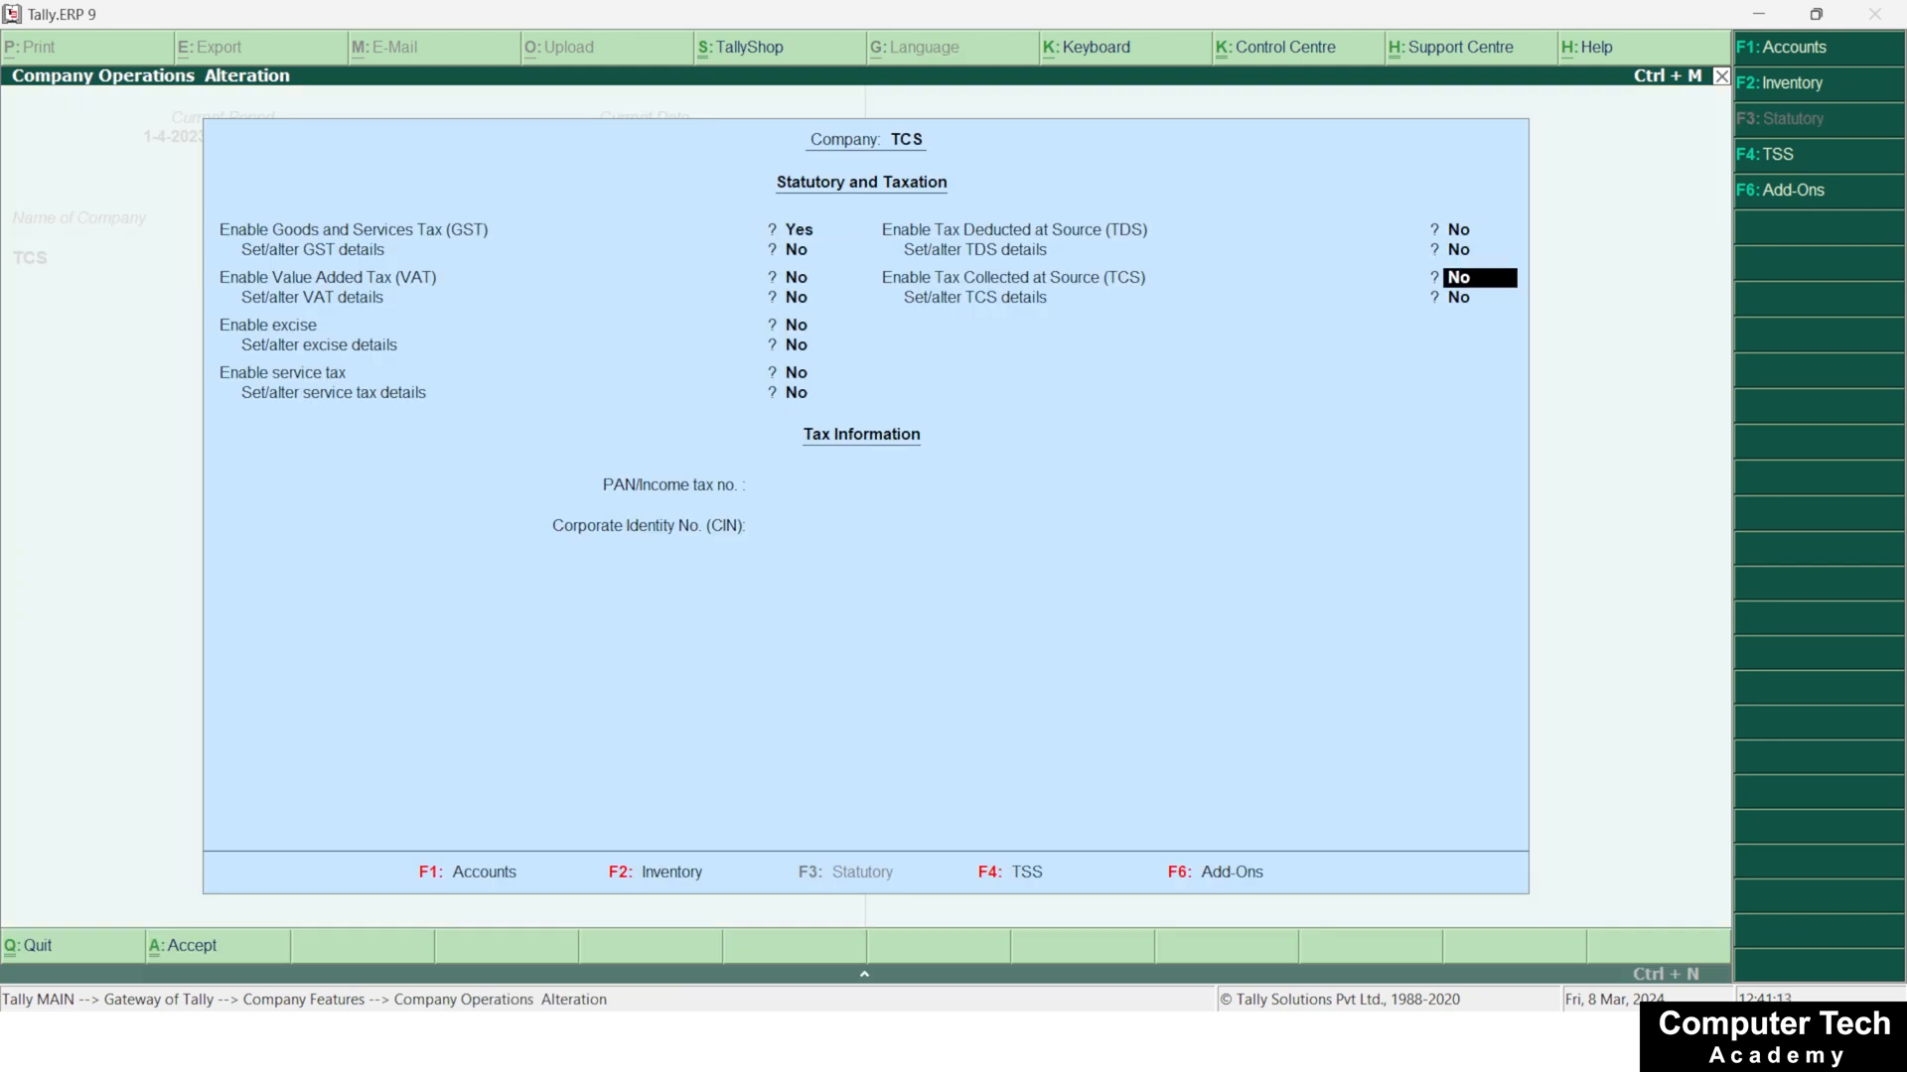
{"action": "type", "text": "y"}
{"action": "key", "text": "Return"}
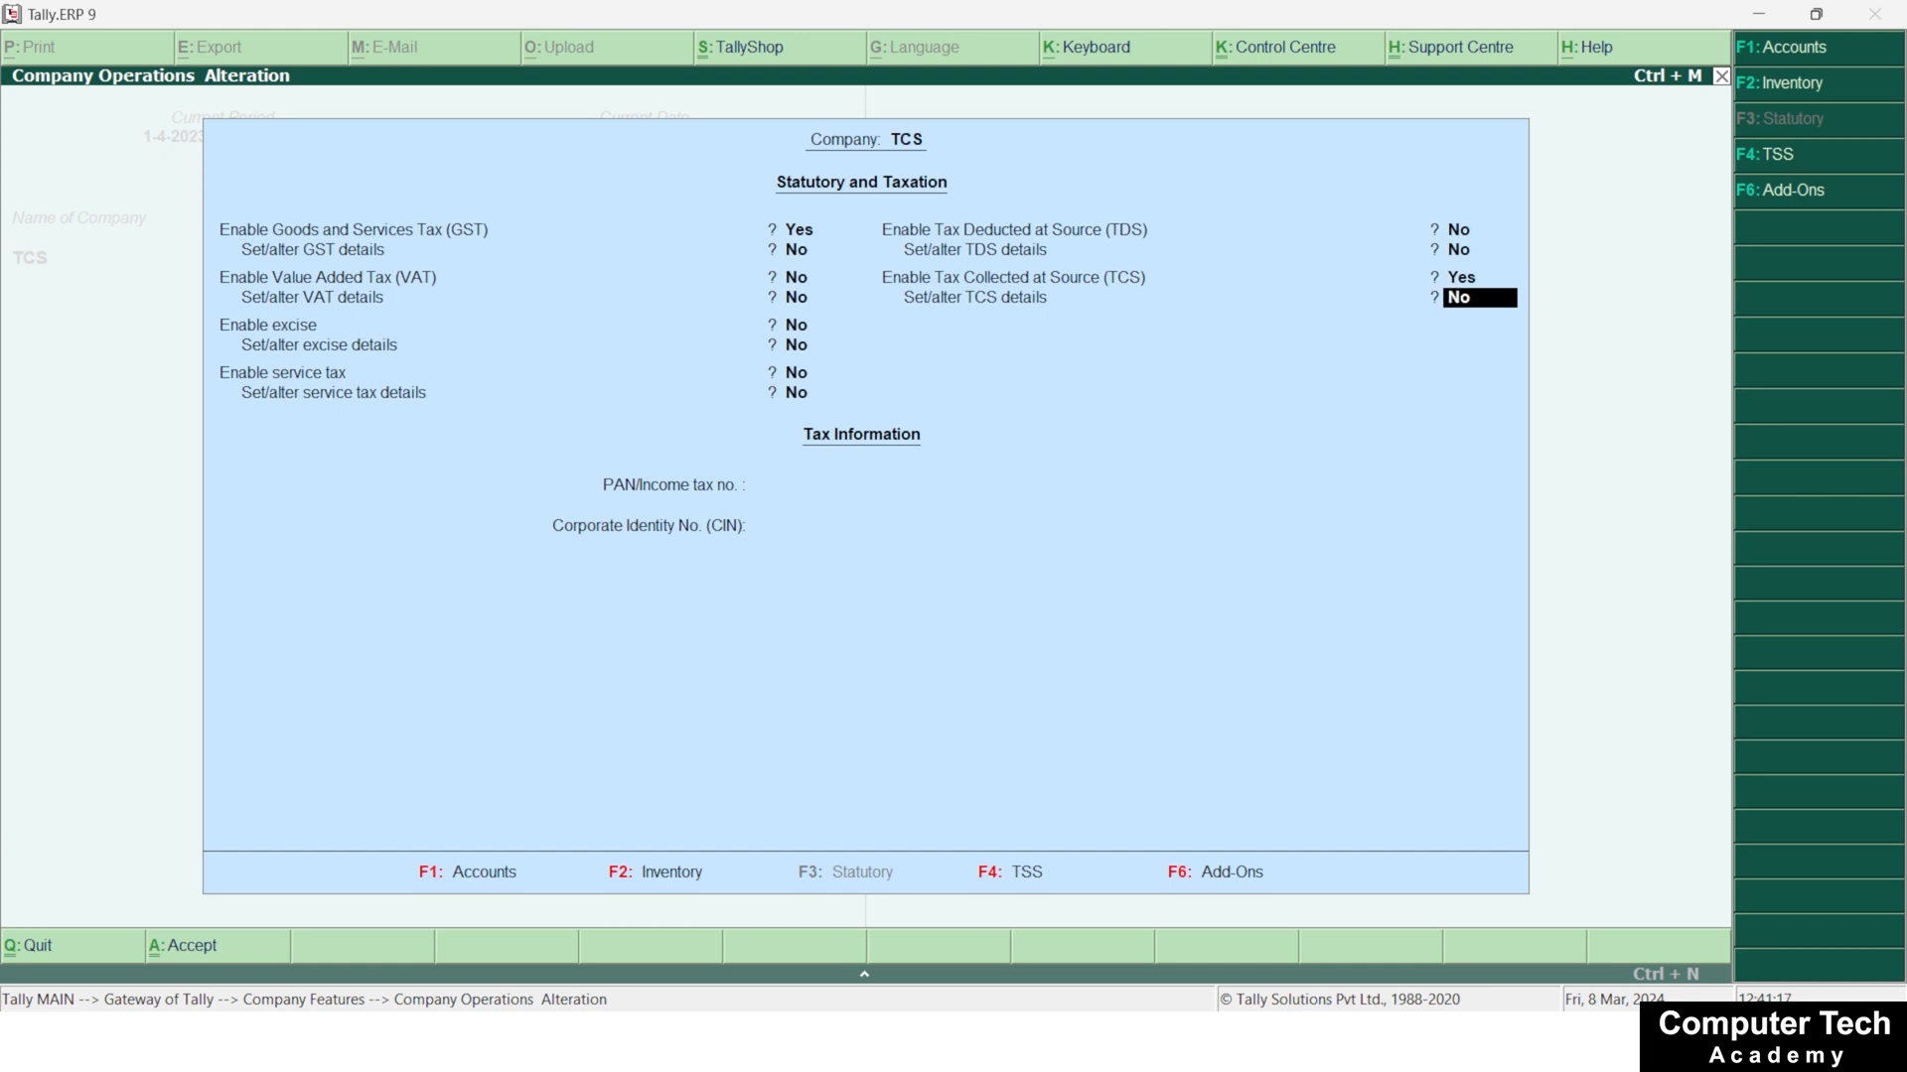
{"action": "type", "text": "y"}
{"action": "key", "text": "Return"}
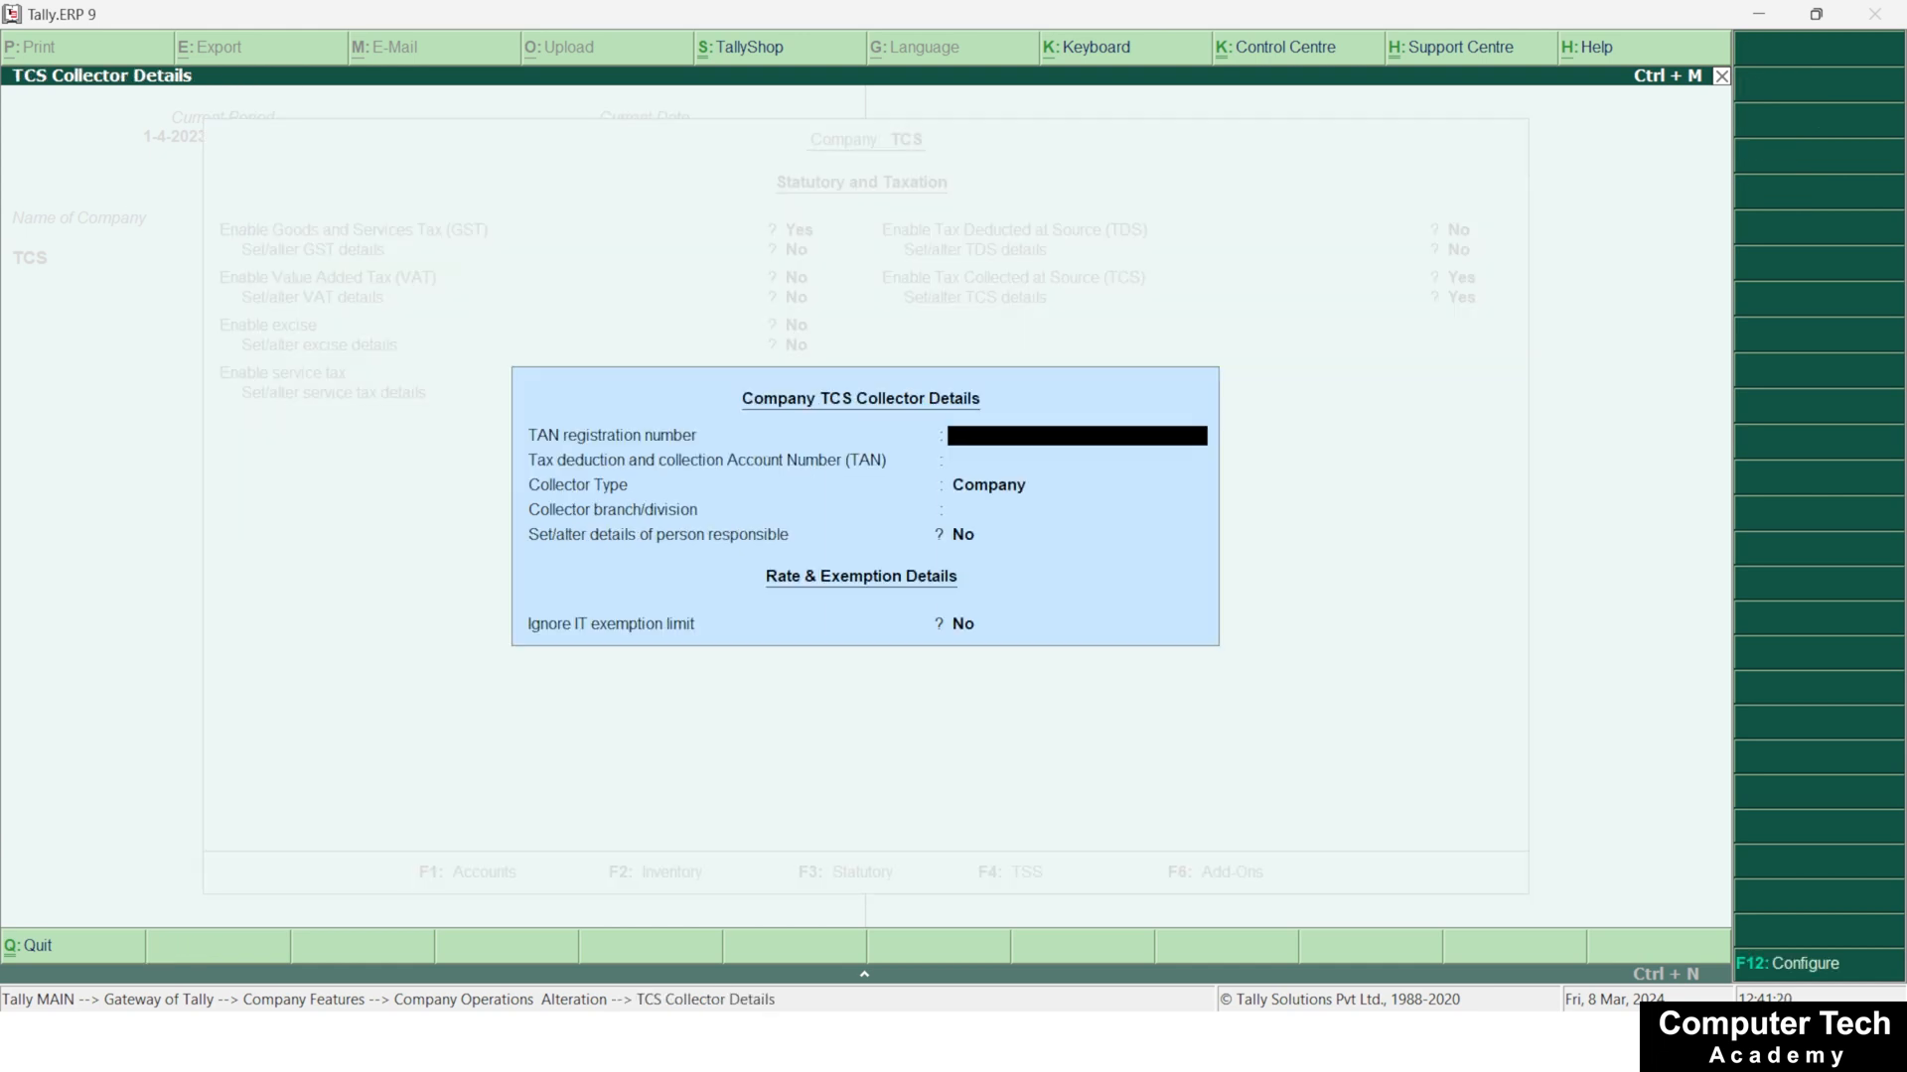
Enter the TAN registration number and the tax deduction and collection account number in the TCS collector details
{"action": "type", "text": "87968574"}
{"action": "key", "text": "Return"}
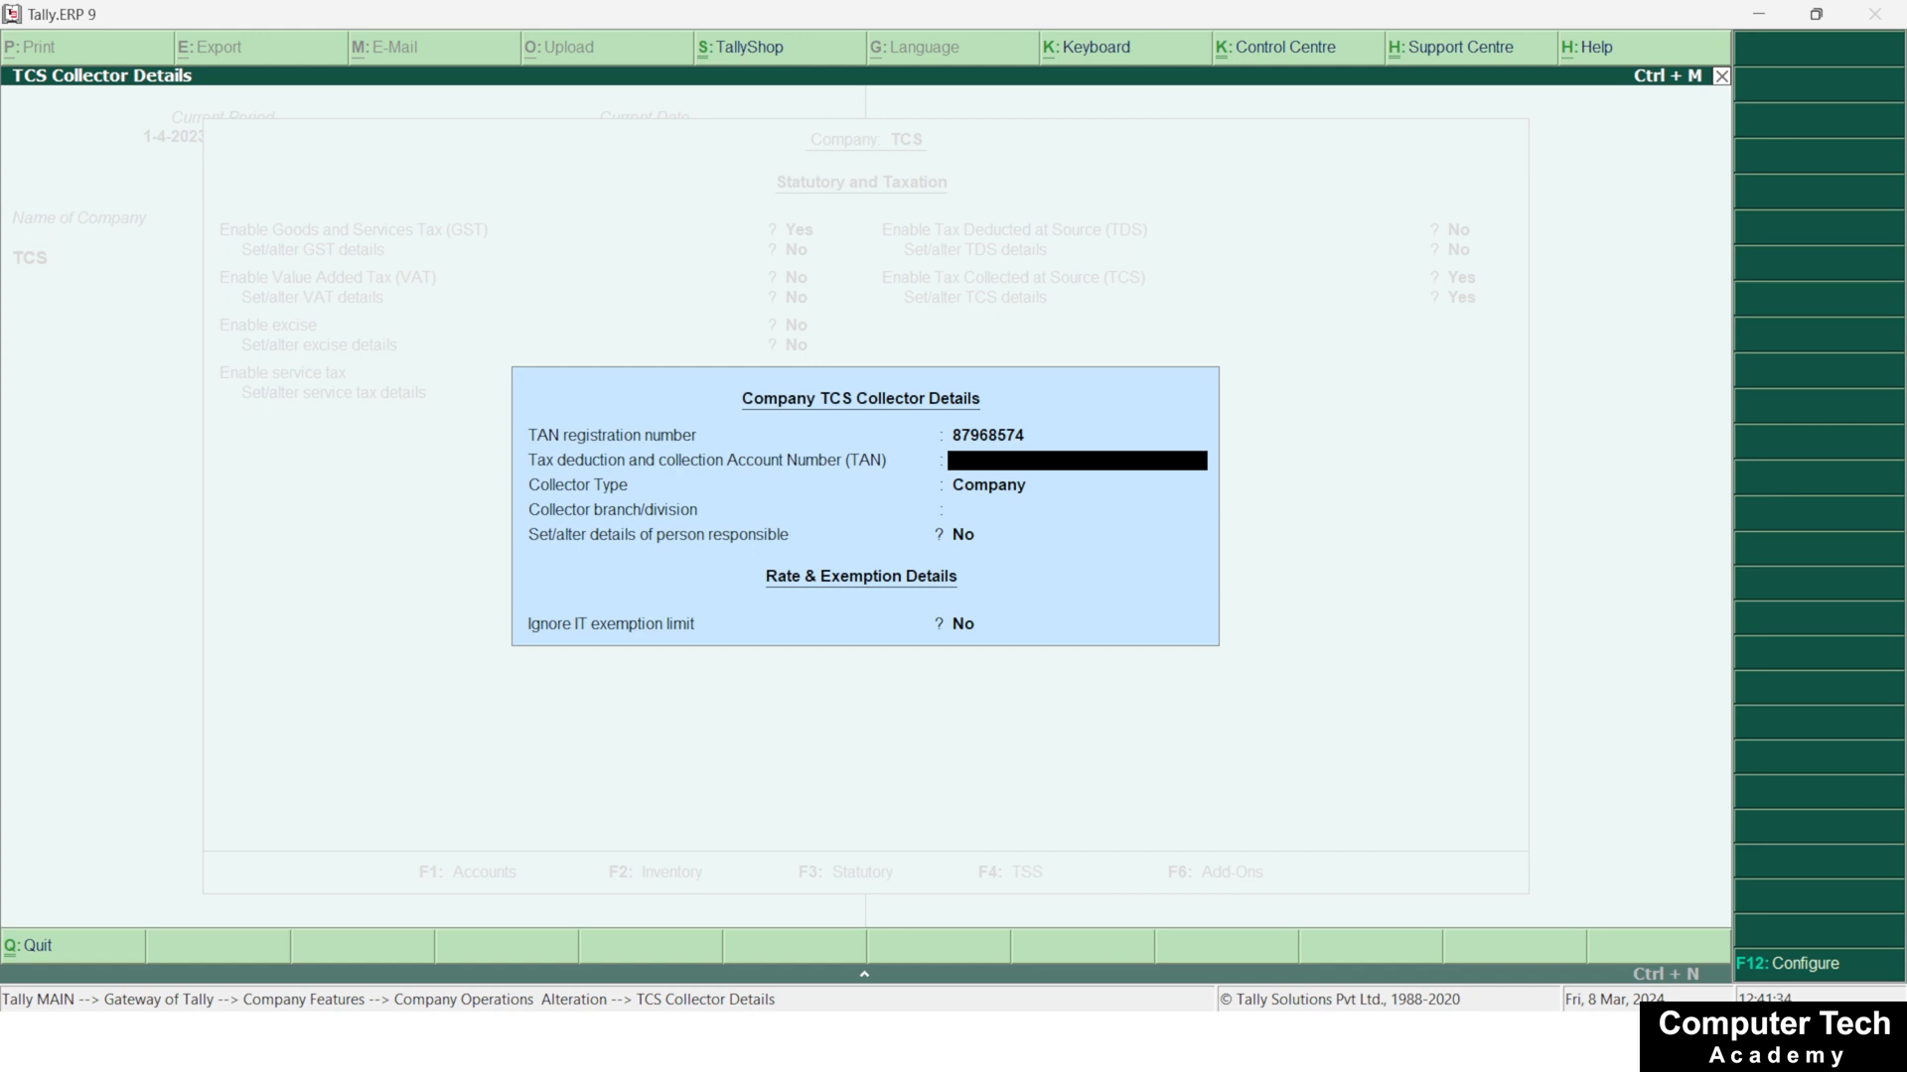
{"action": "type", "text": "SDFG34567J"}
{"action": "key", "text": "Return"}
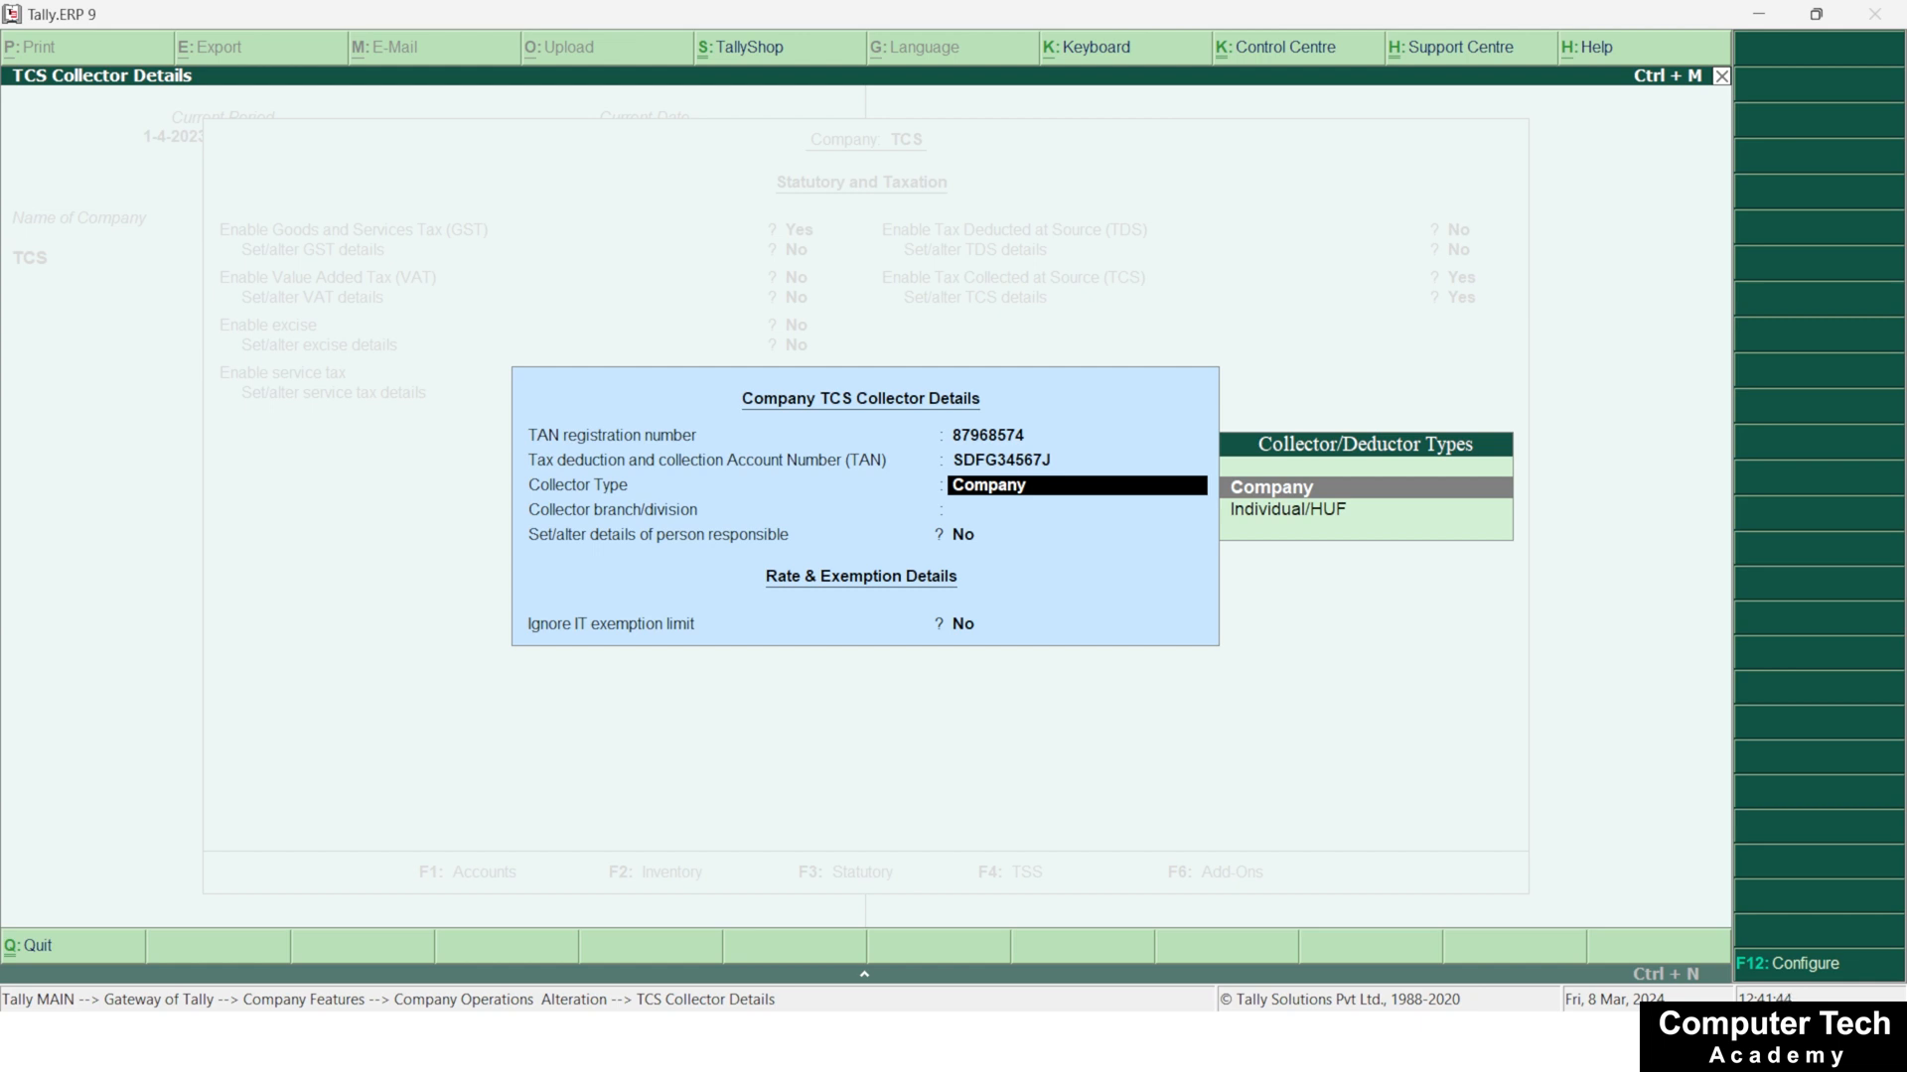
Keep collector type Company, enter Noida as the collector branch, and set Set/alter details of person responsible to Yes
{"action": "key", "text": "Return"}
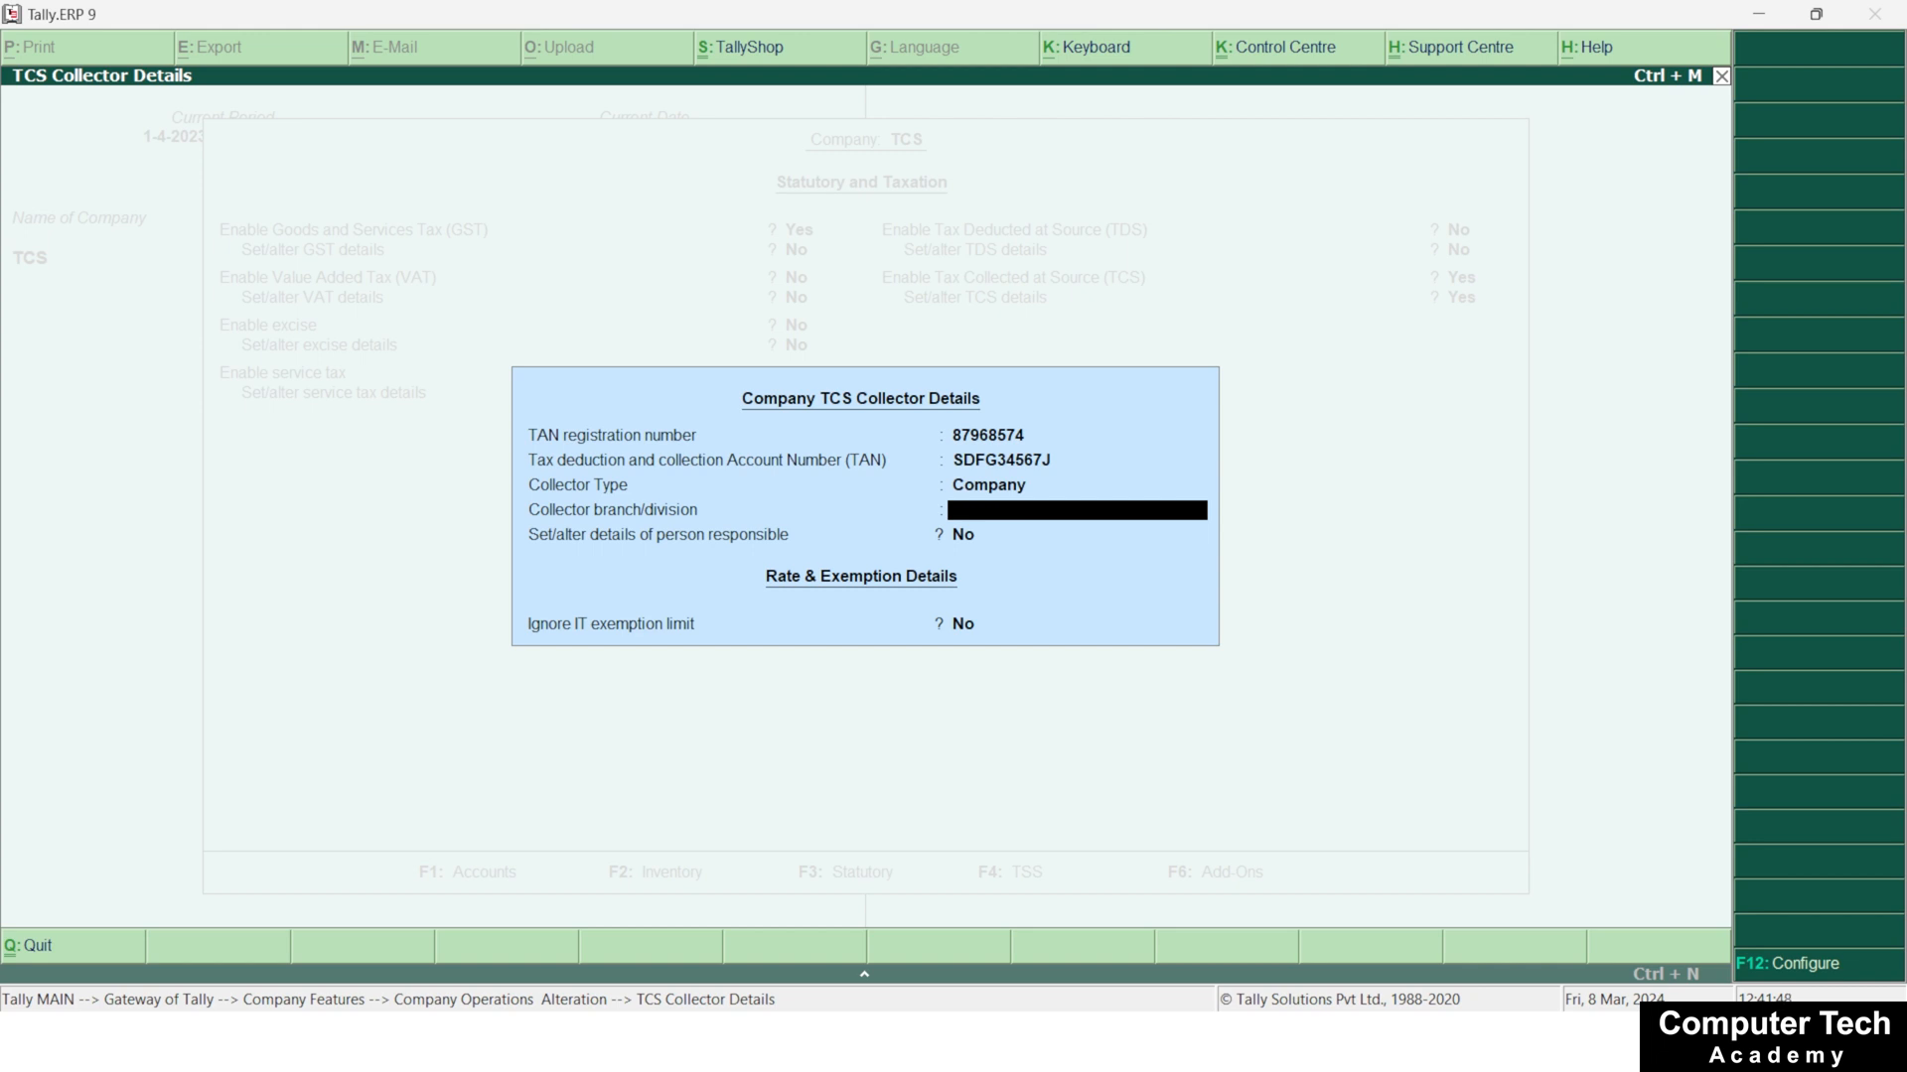
{"action": "type", "text": "Noida"}
{"action": "key", "text": "Return"}
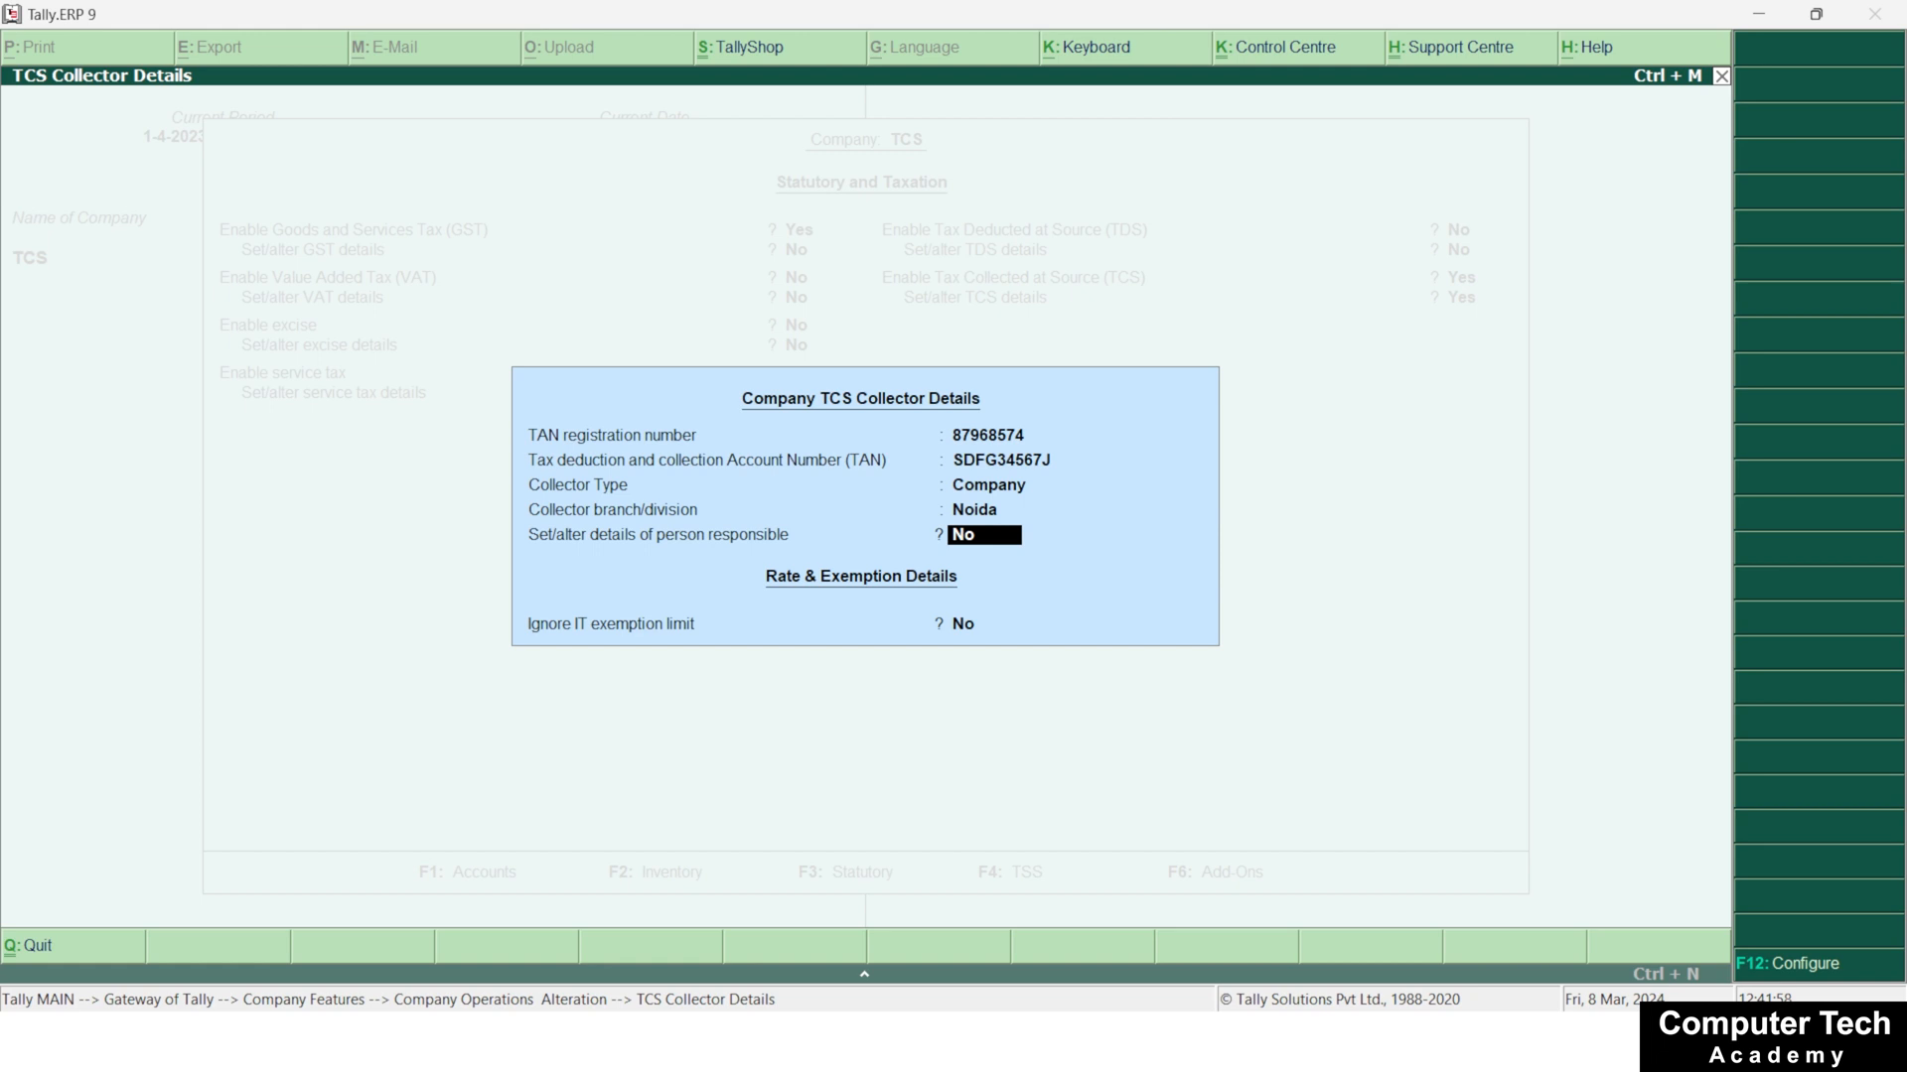
{"action": "type", "text": "y"}
{"action": "key", "text": "Return"}
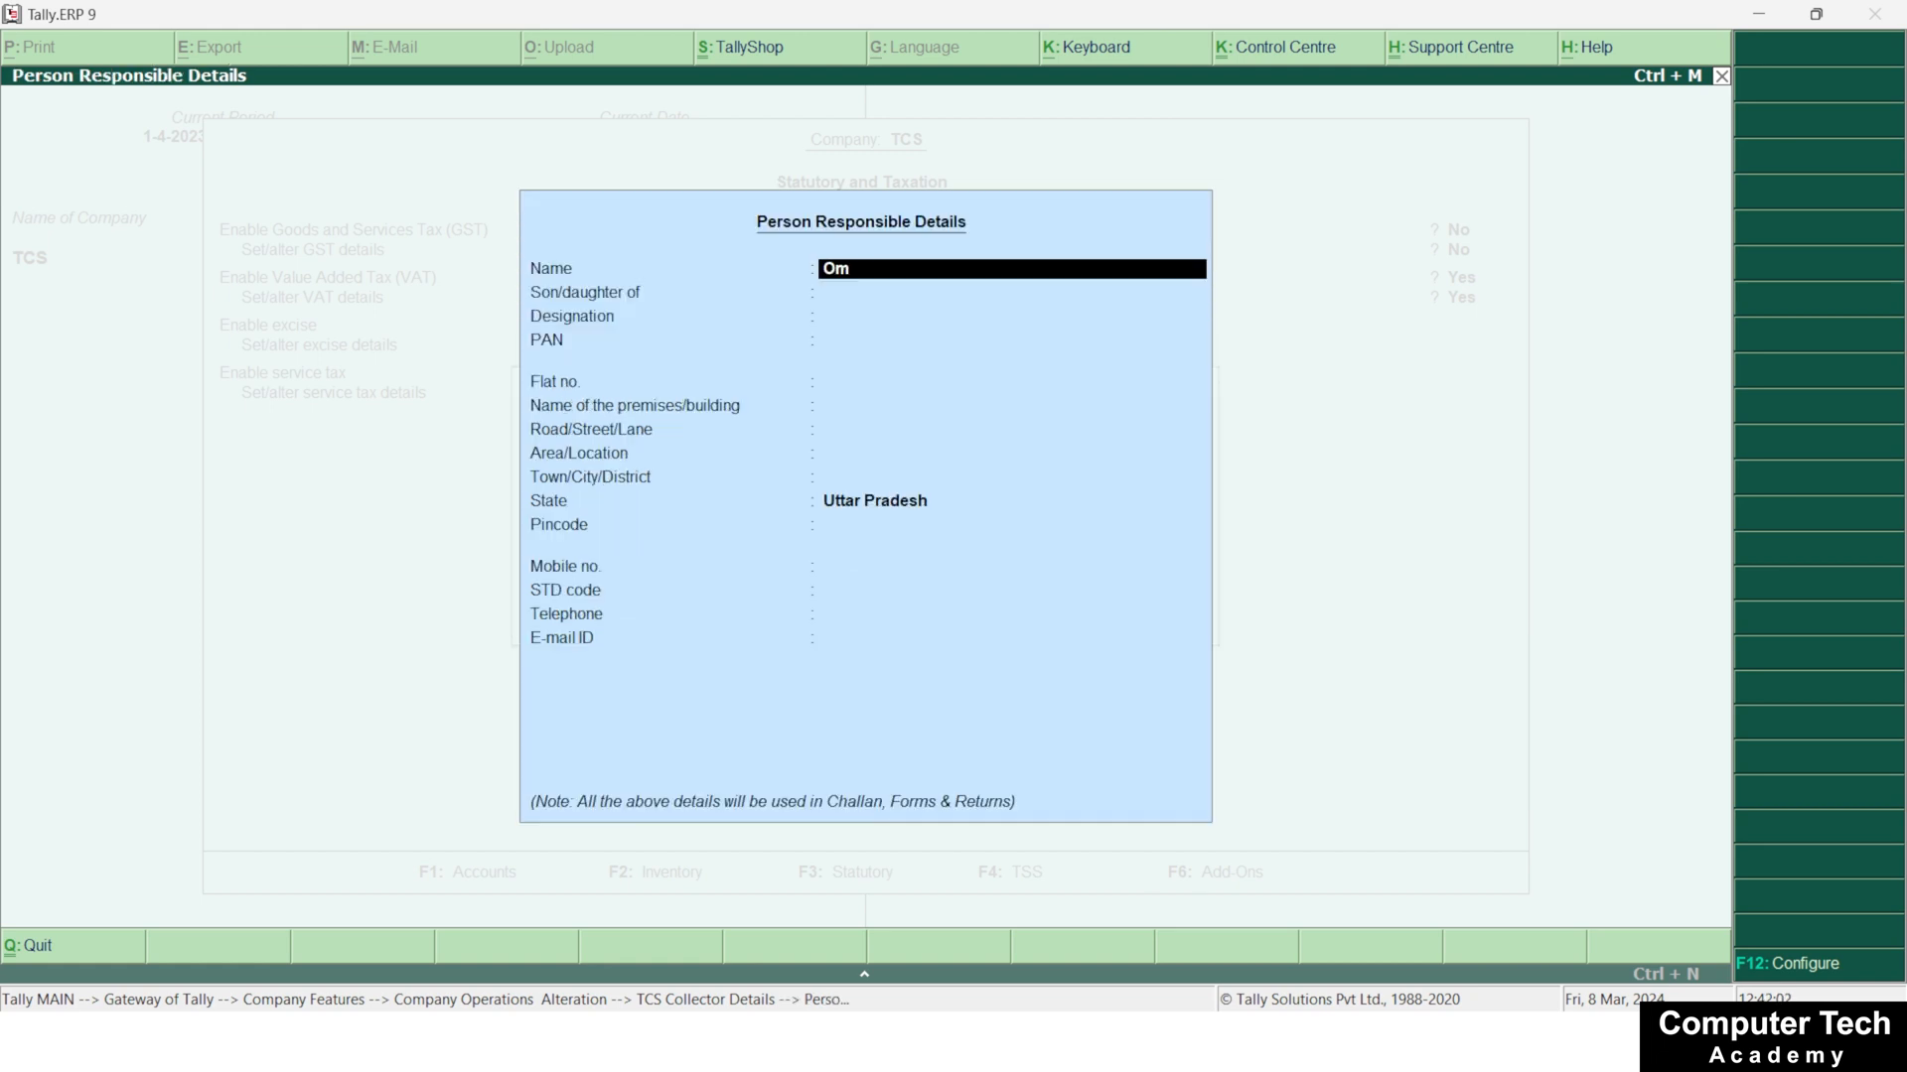
Accept the responsible person's details with the optional fields blank, and keep Ignore IT exemption limit at No
{"action": "key", "text": "Return"}
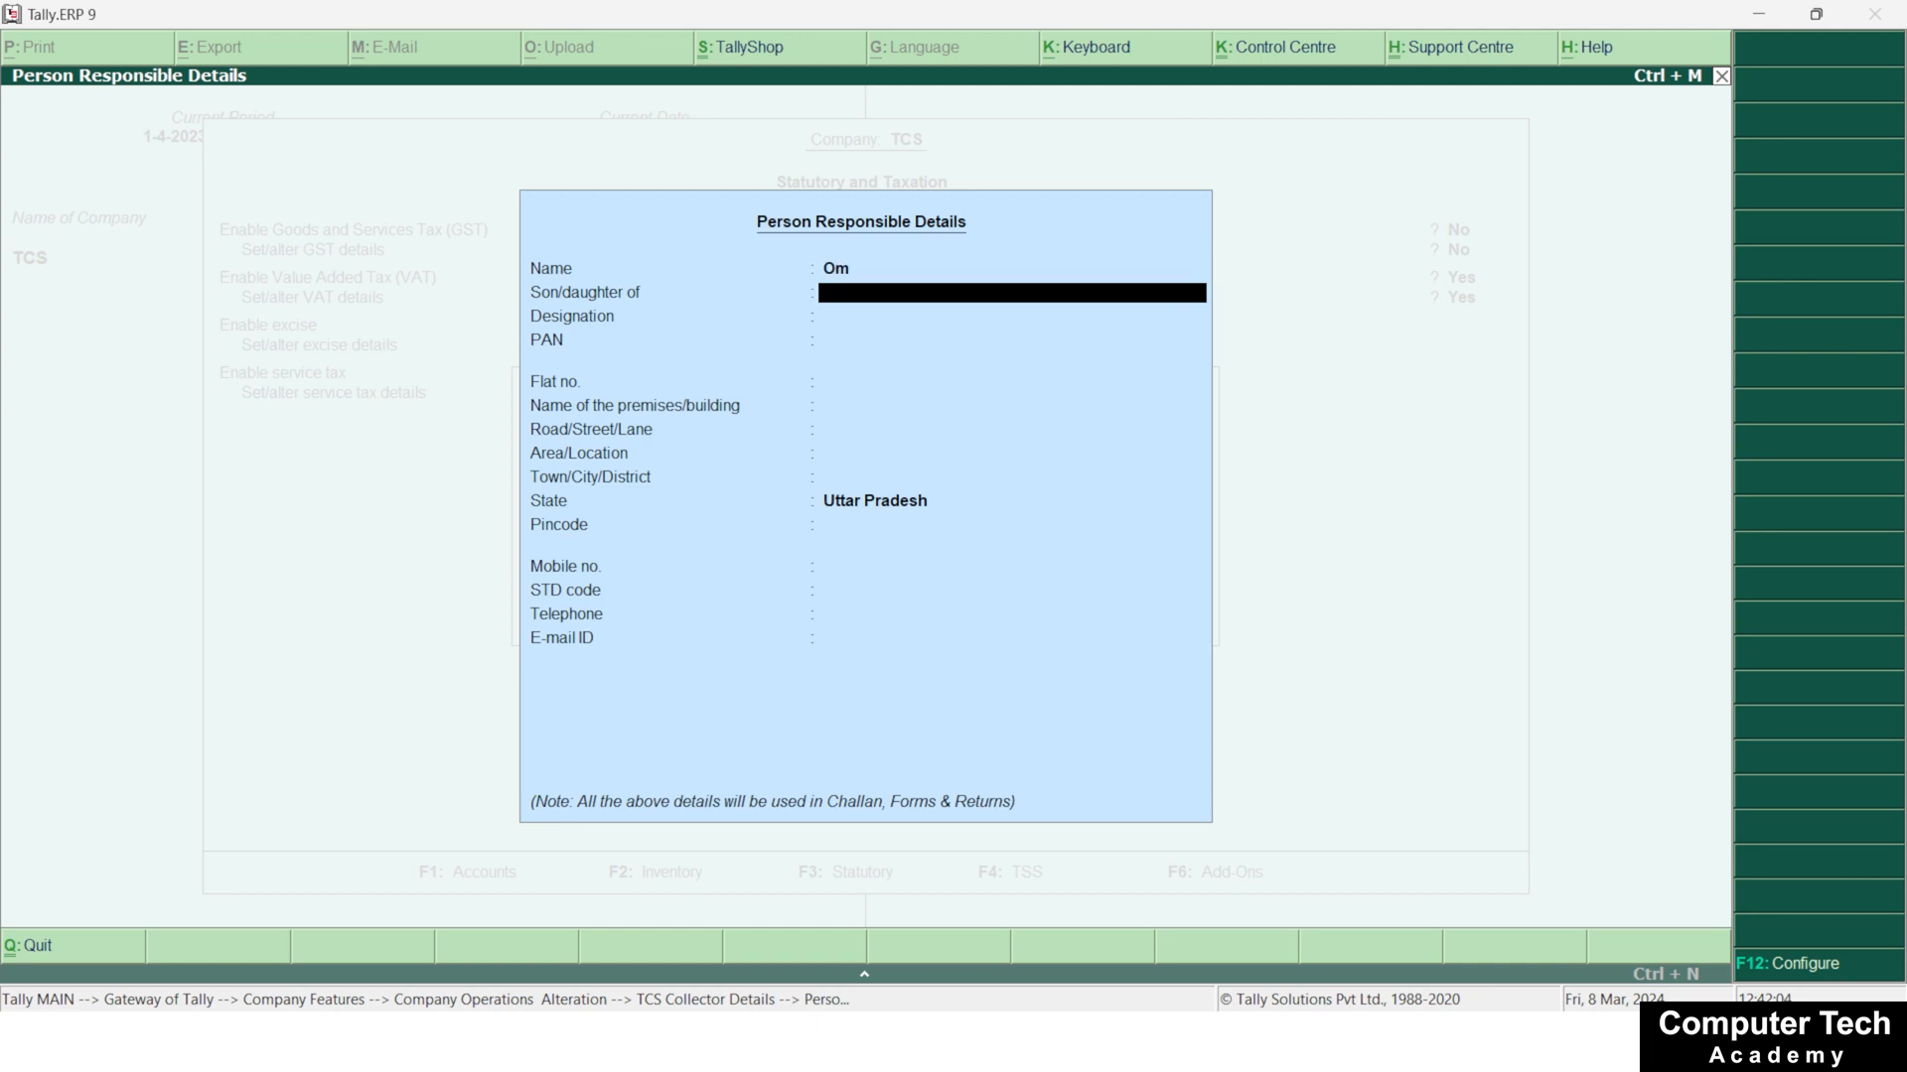
{"action": "key", "text": "Return"}
{"action": "key", "text": "Return"}
{"action": "key", "text": "Return"}
{"action": "key", "text": "Return"}
{"action": "key", "text": "Return"}
{"action": "key", "text": "Return"}
{"action": "key", "text": "Return"}
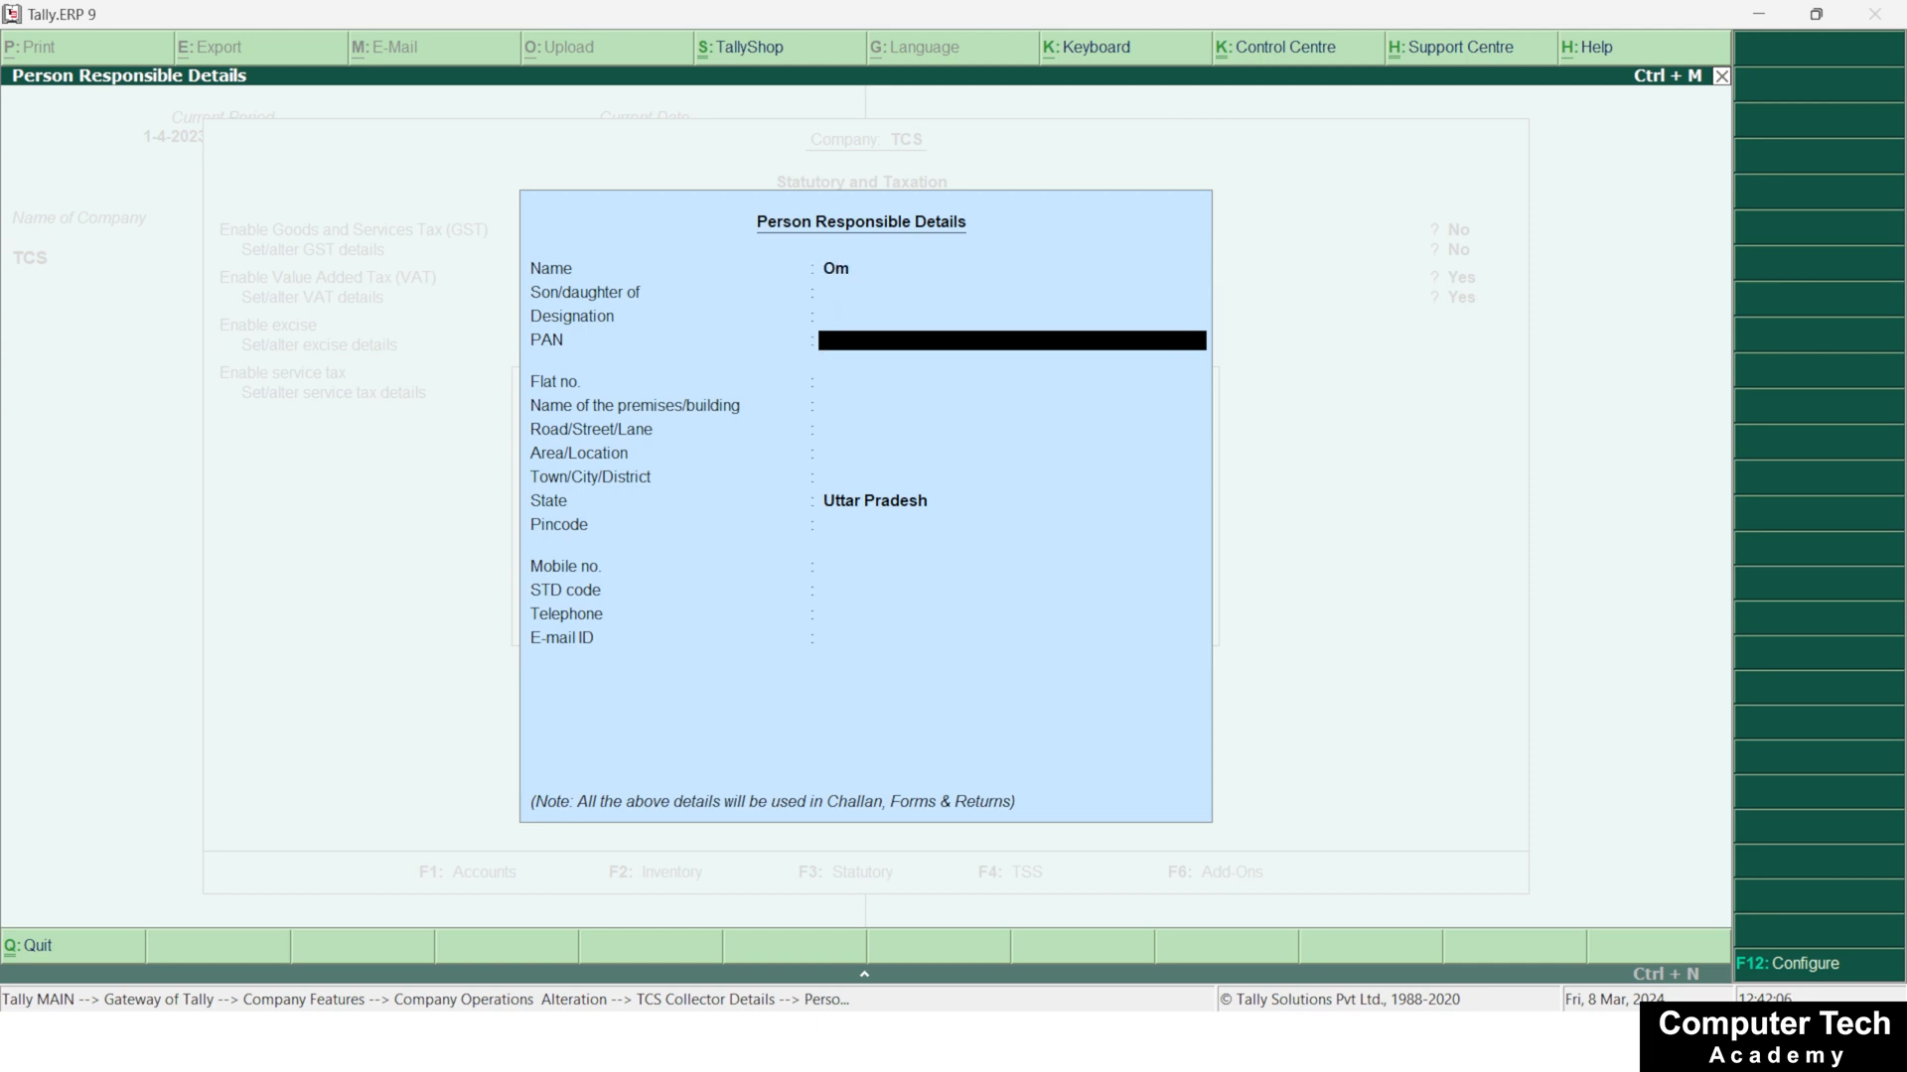
{"action": "key", "text": "Return"}
{"action": "key", "text": "Return"}
{"action": "key", "text": "Return"}
{"action": "key", "text": "Return"}
{"action": "key", "text": "Return"}
{"action": "key", "text": "Return"}
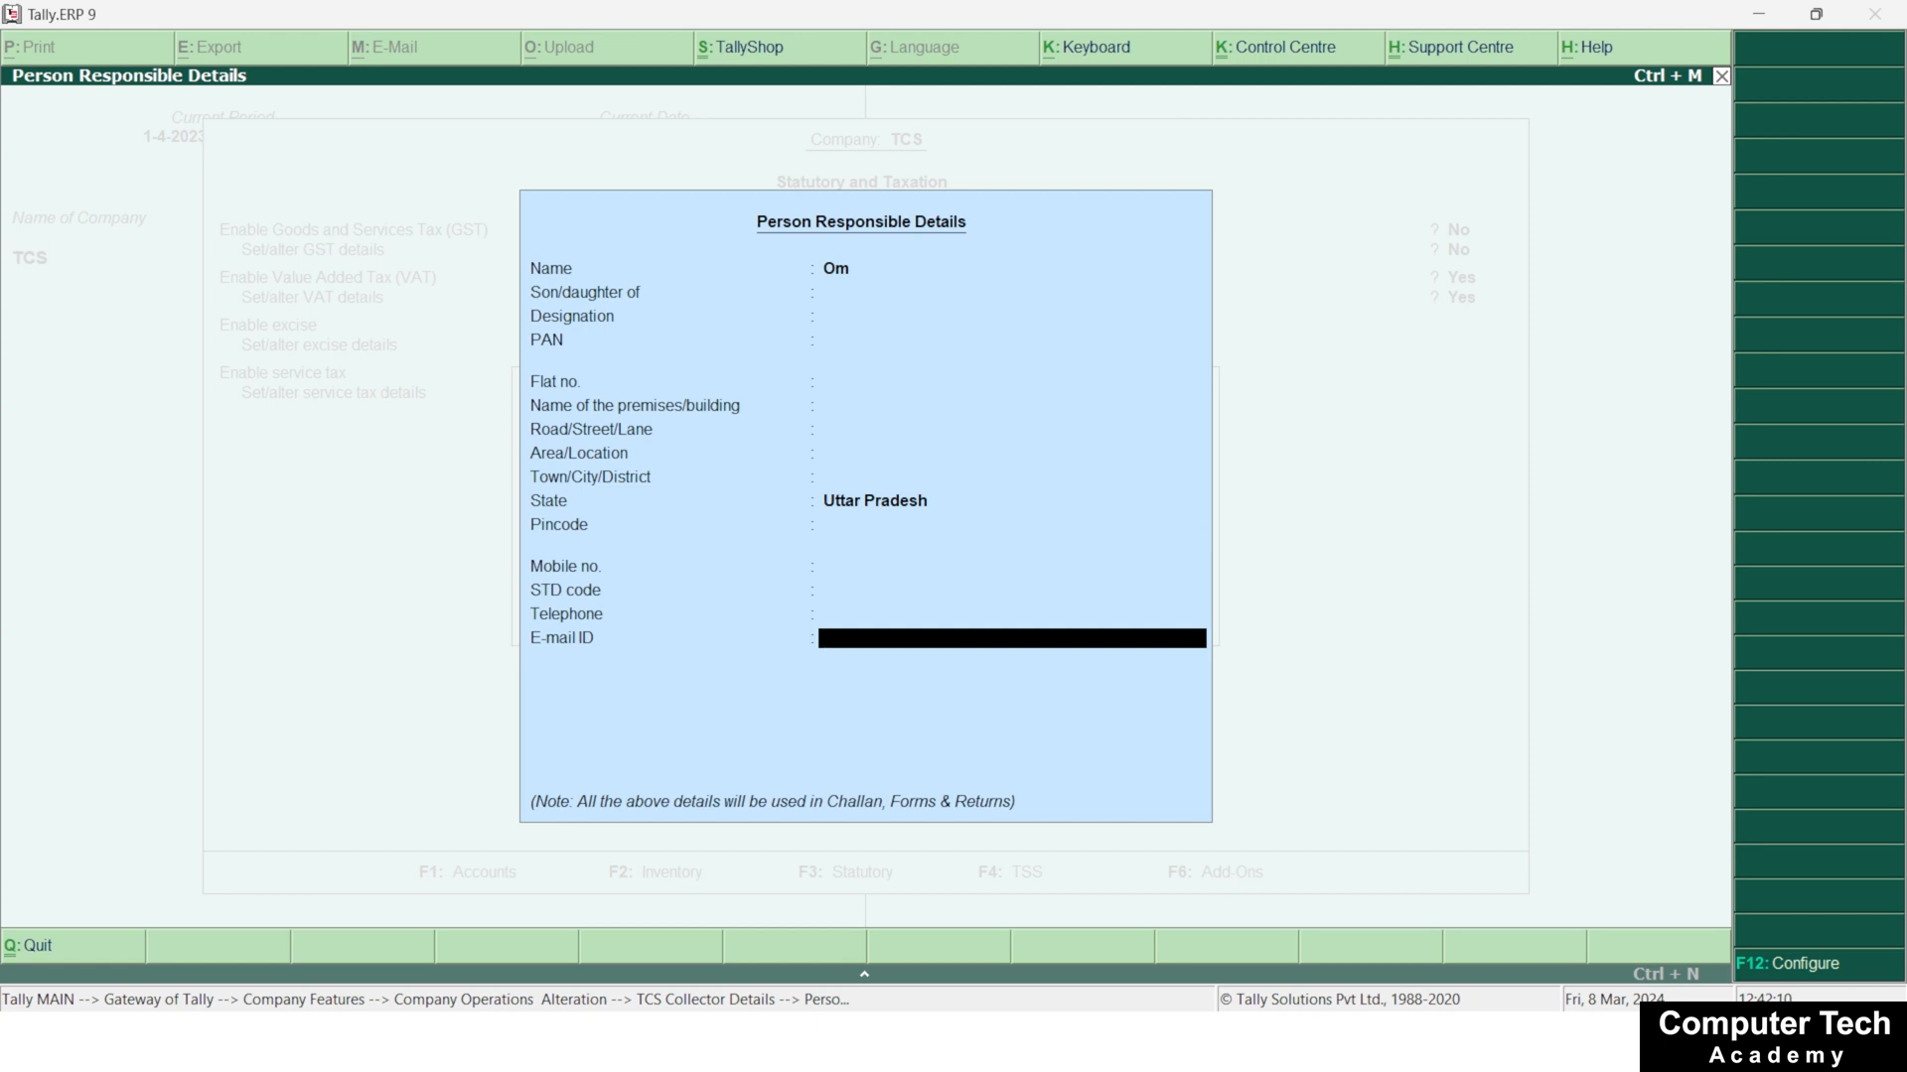
{"action": "key", "text": "Return"}
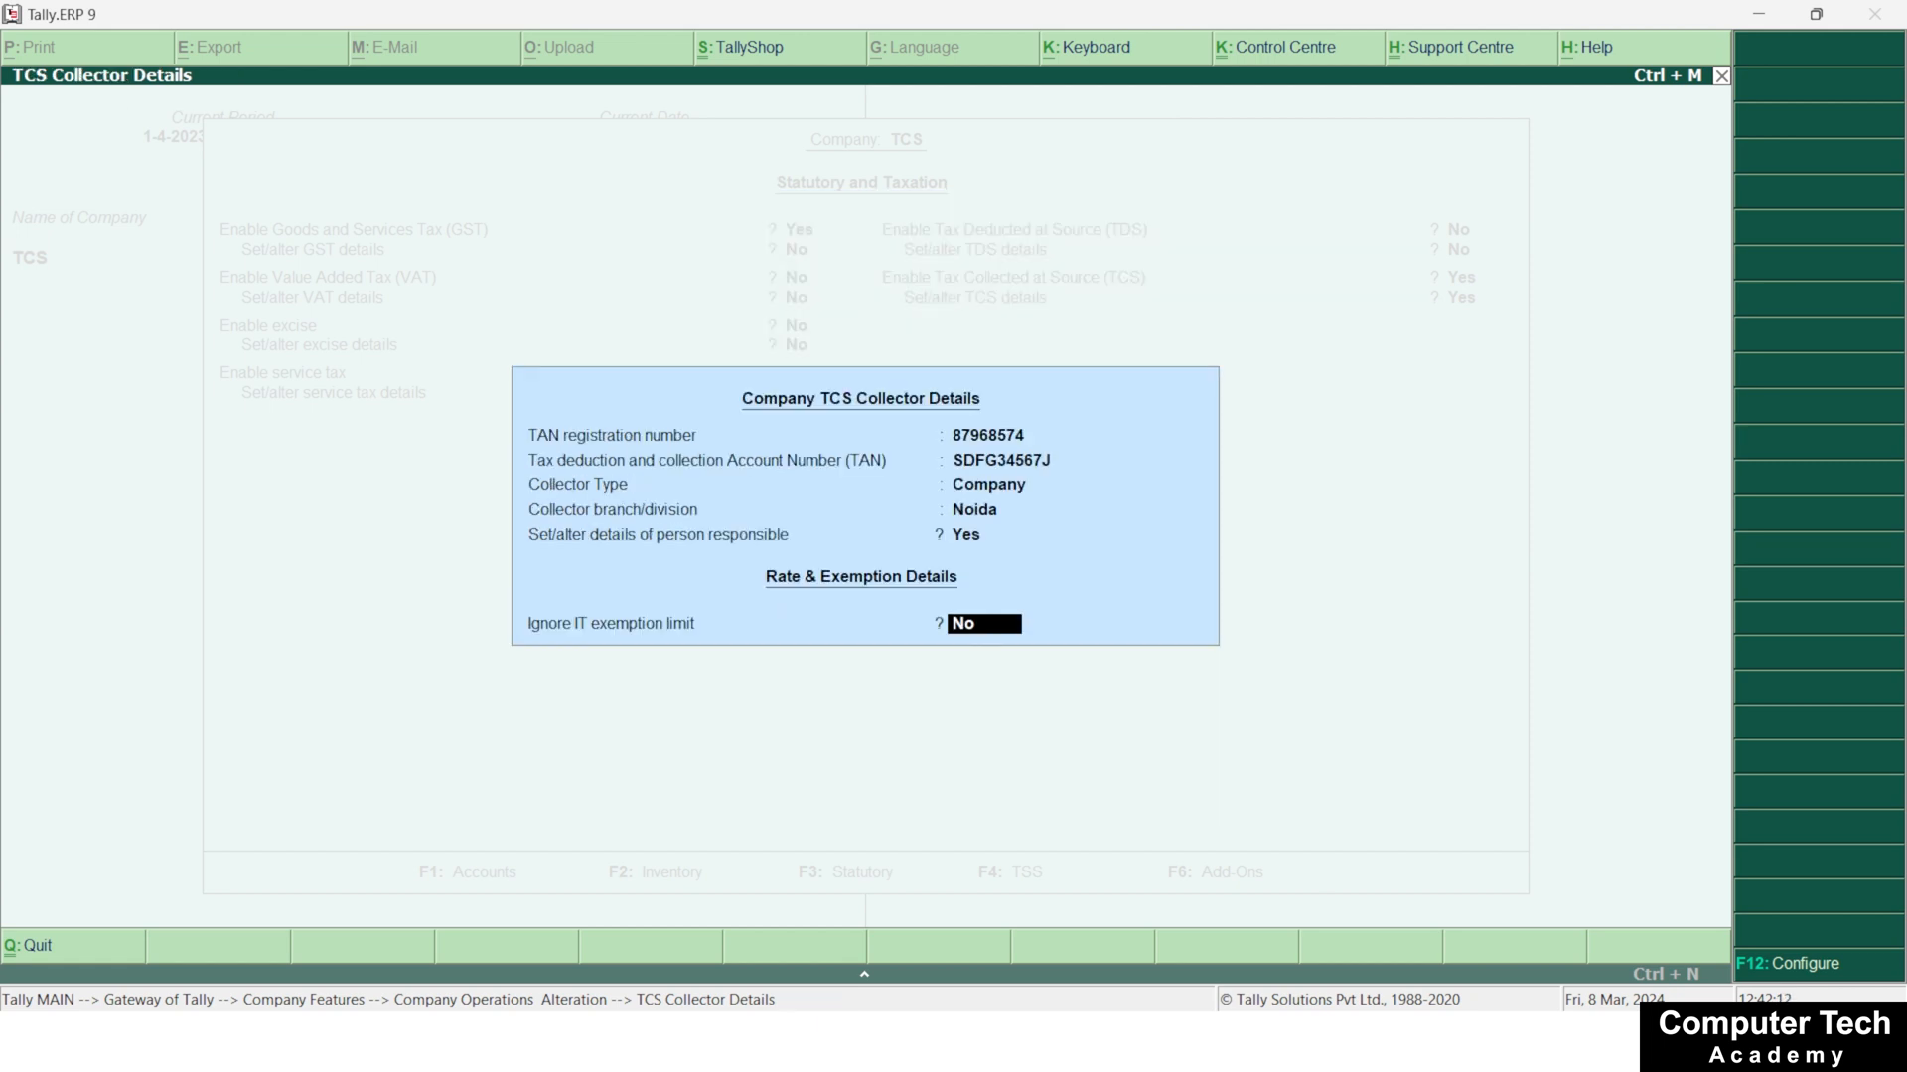
{"action": "key", "text": "Return"}
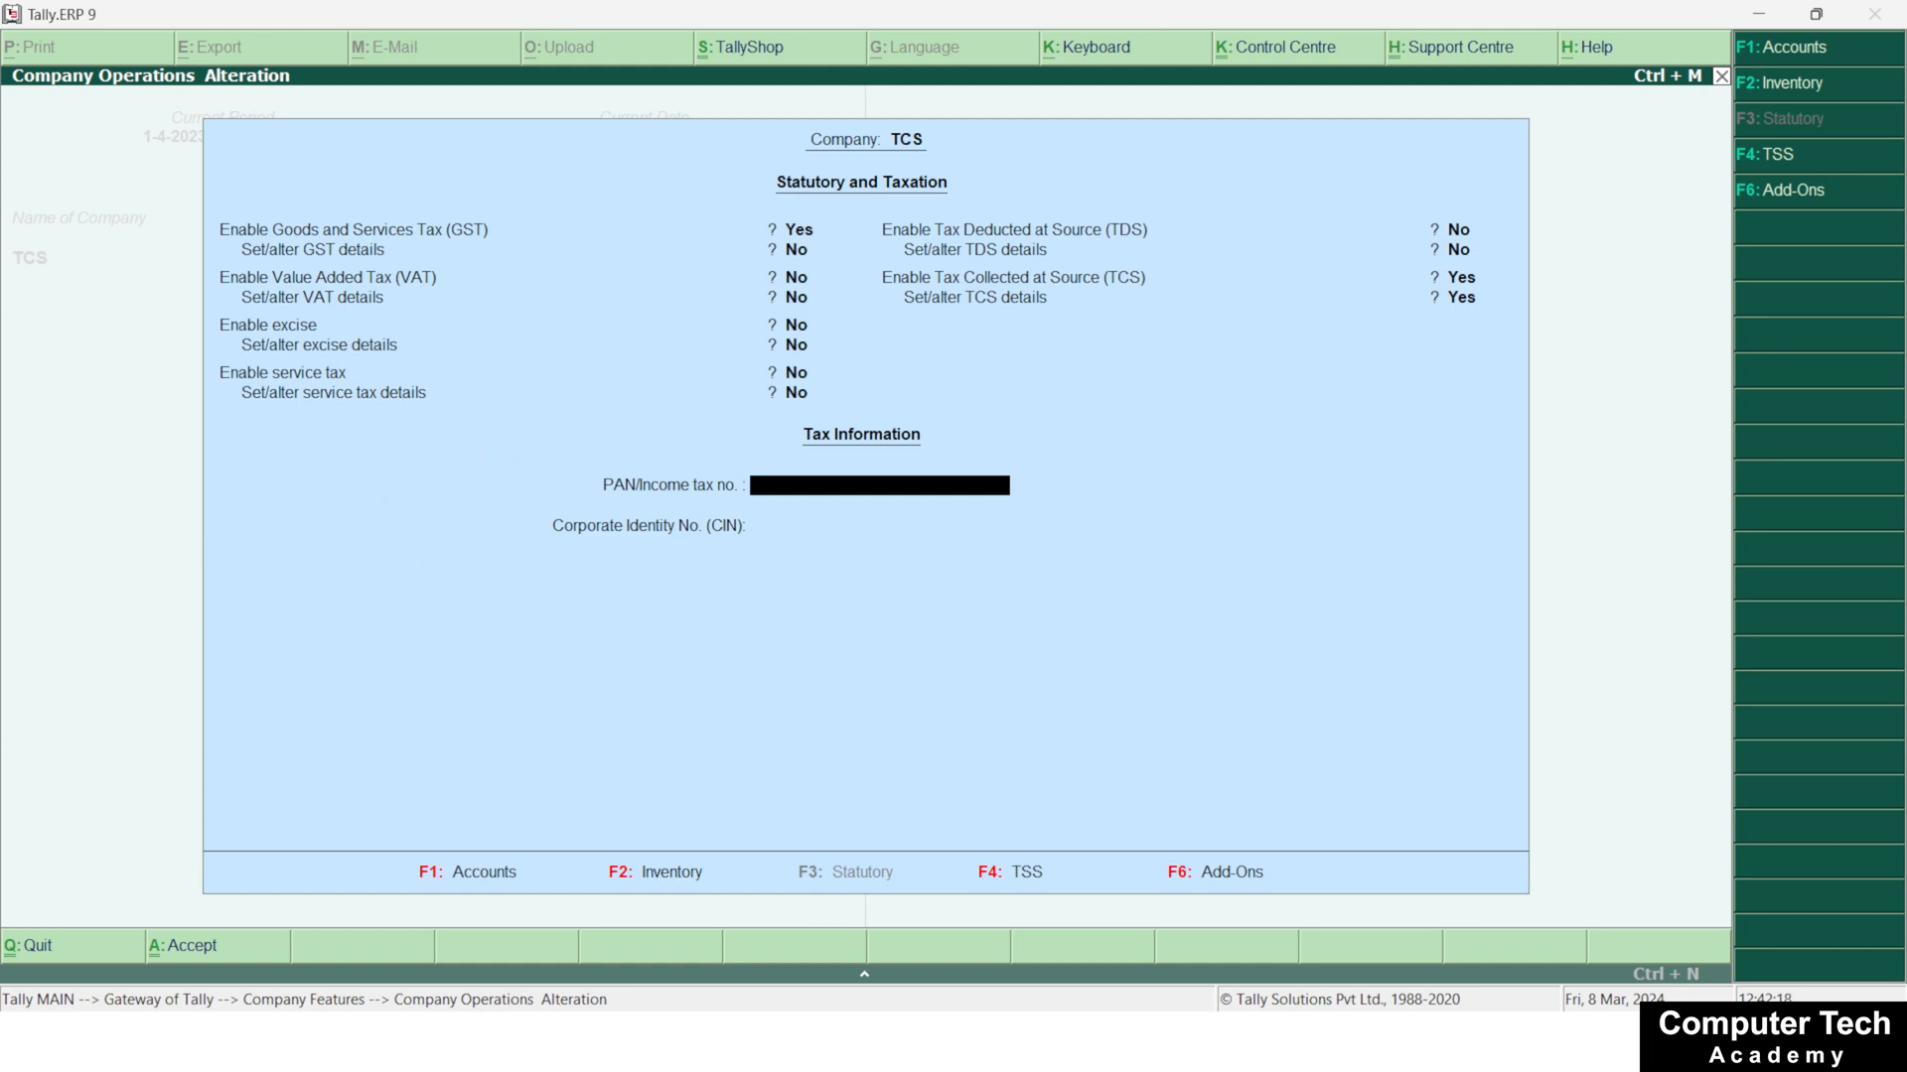
Leave the company's statutory features and open the creation form for a single ledger
{"action": "key", "text": "Escape"}
{"action": "key", "text": "Escape"}
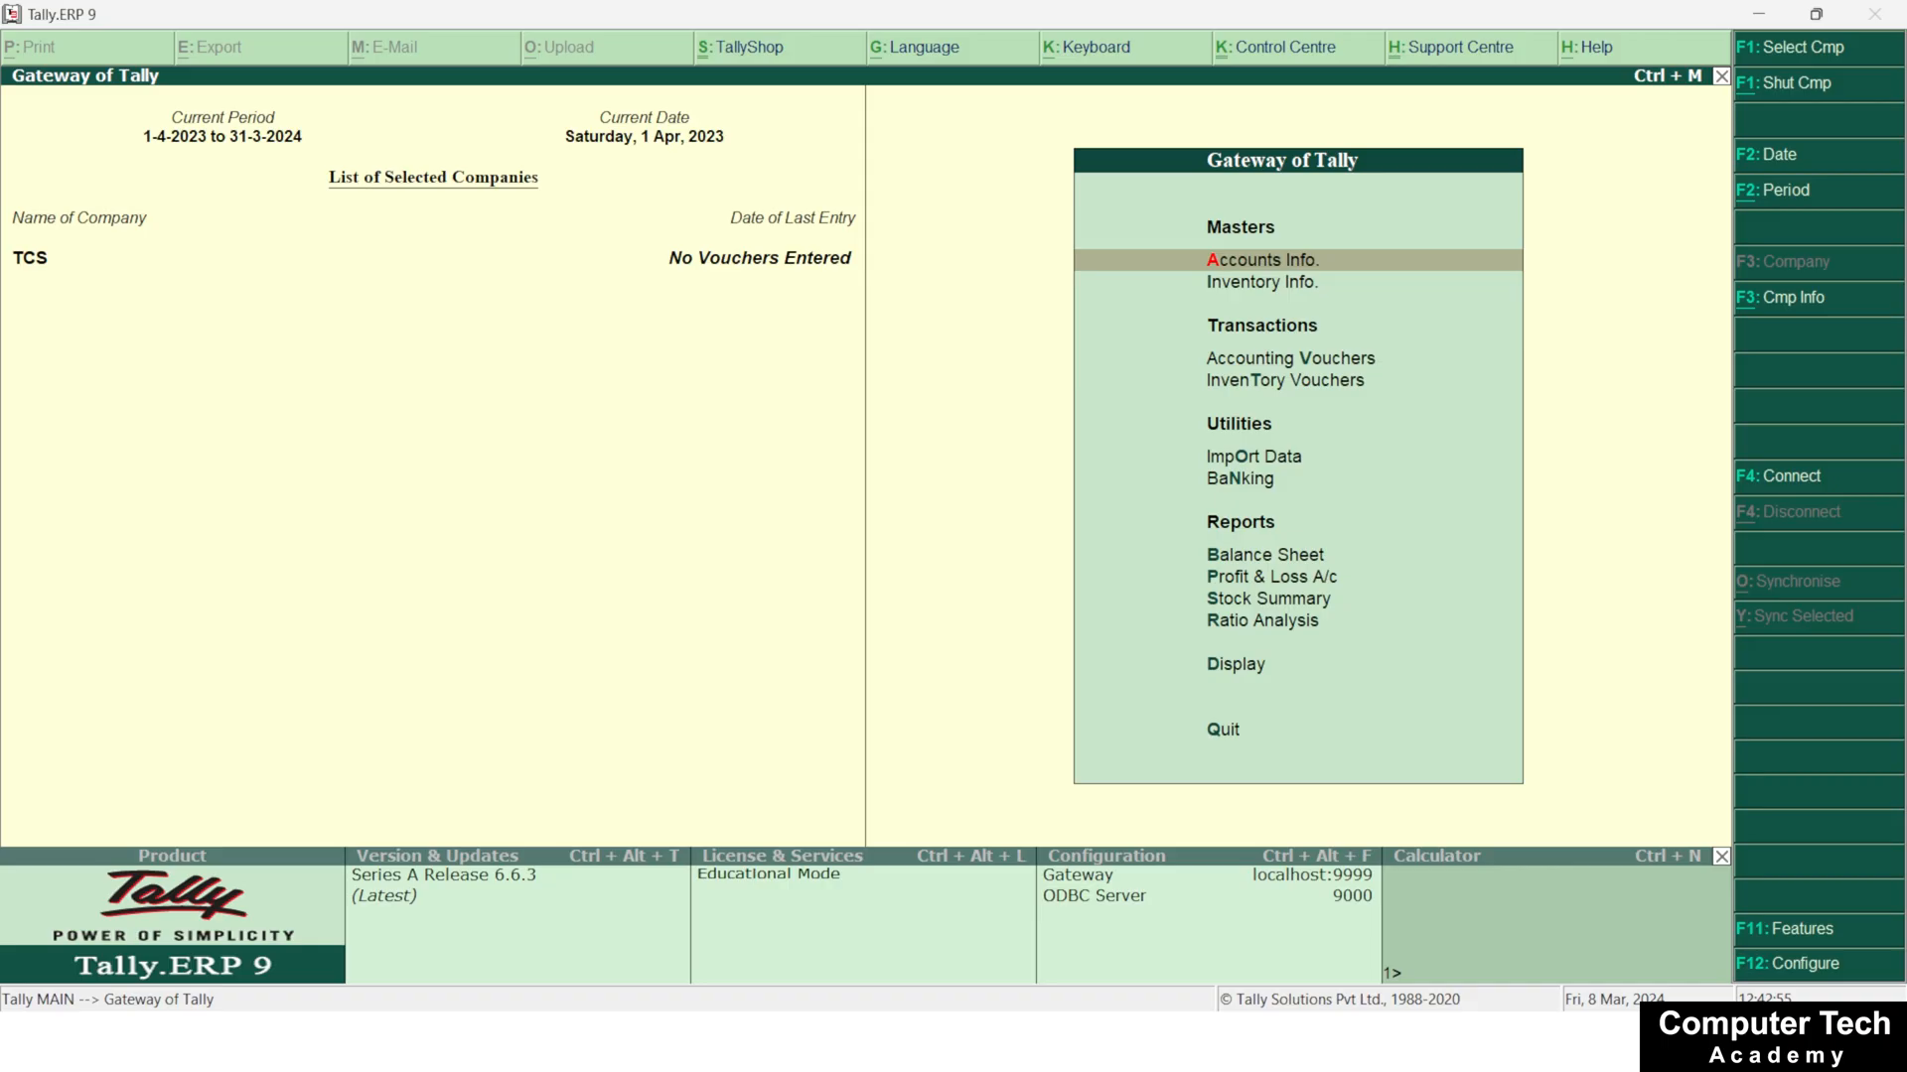
{"action": "key", "text": "Return"}
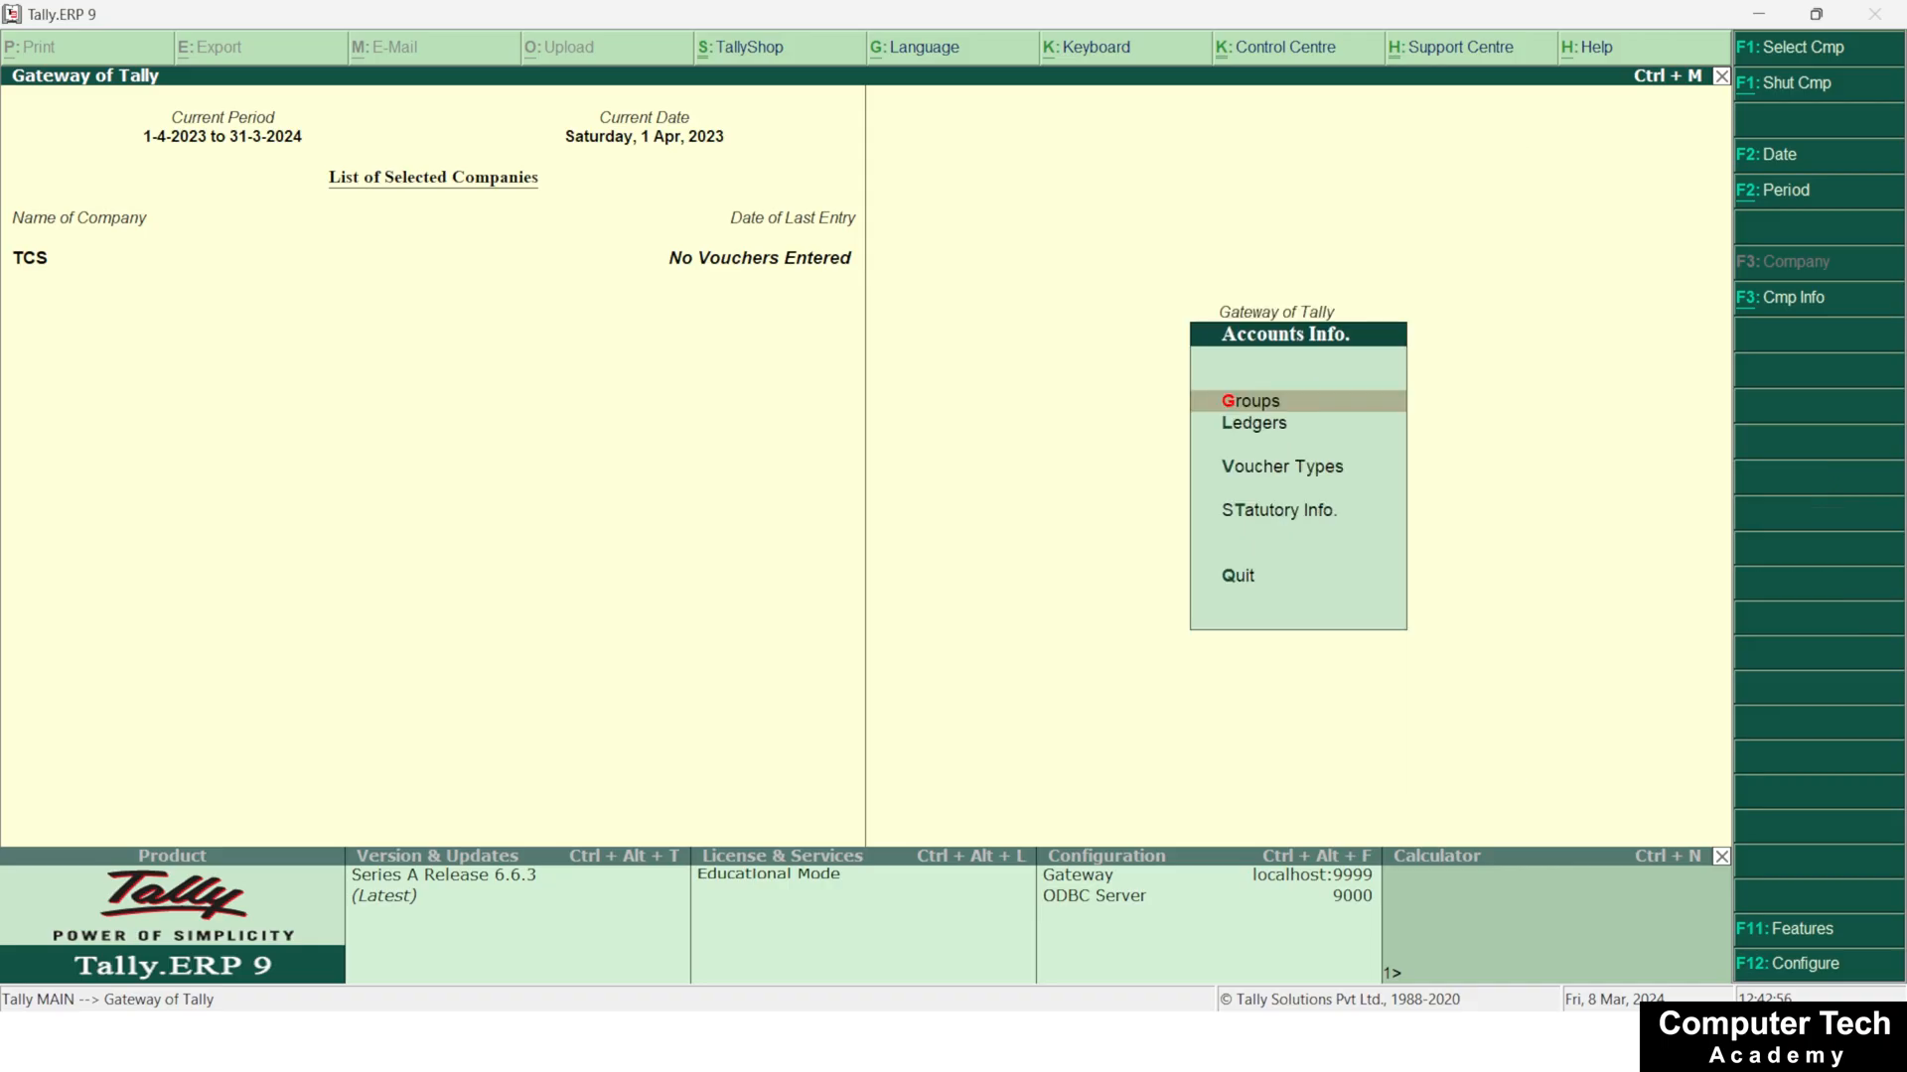
{"action": "key", "text": "Down"}
{"action": "key", "text": "Return"}
Name the new ledger Goods Sales, leave its alias blank and place it under Sales Accounts
{"action": "key", "text": "Return"}
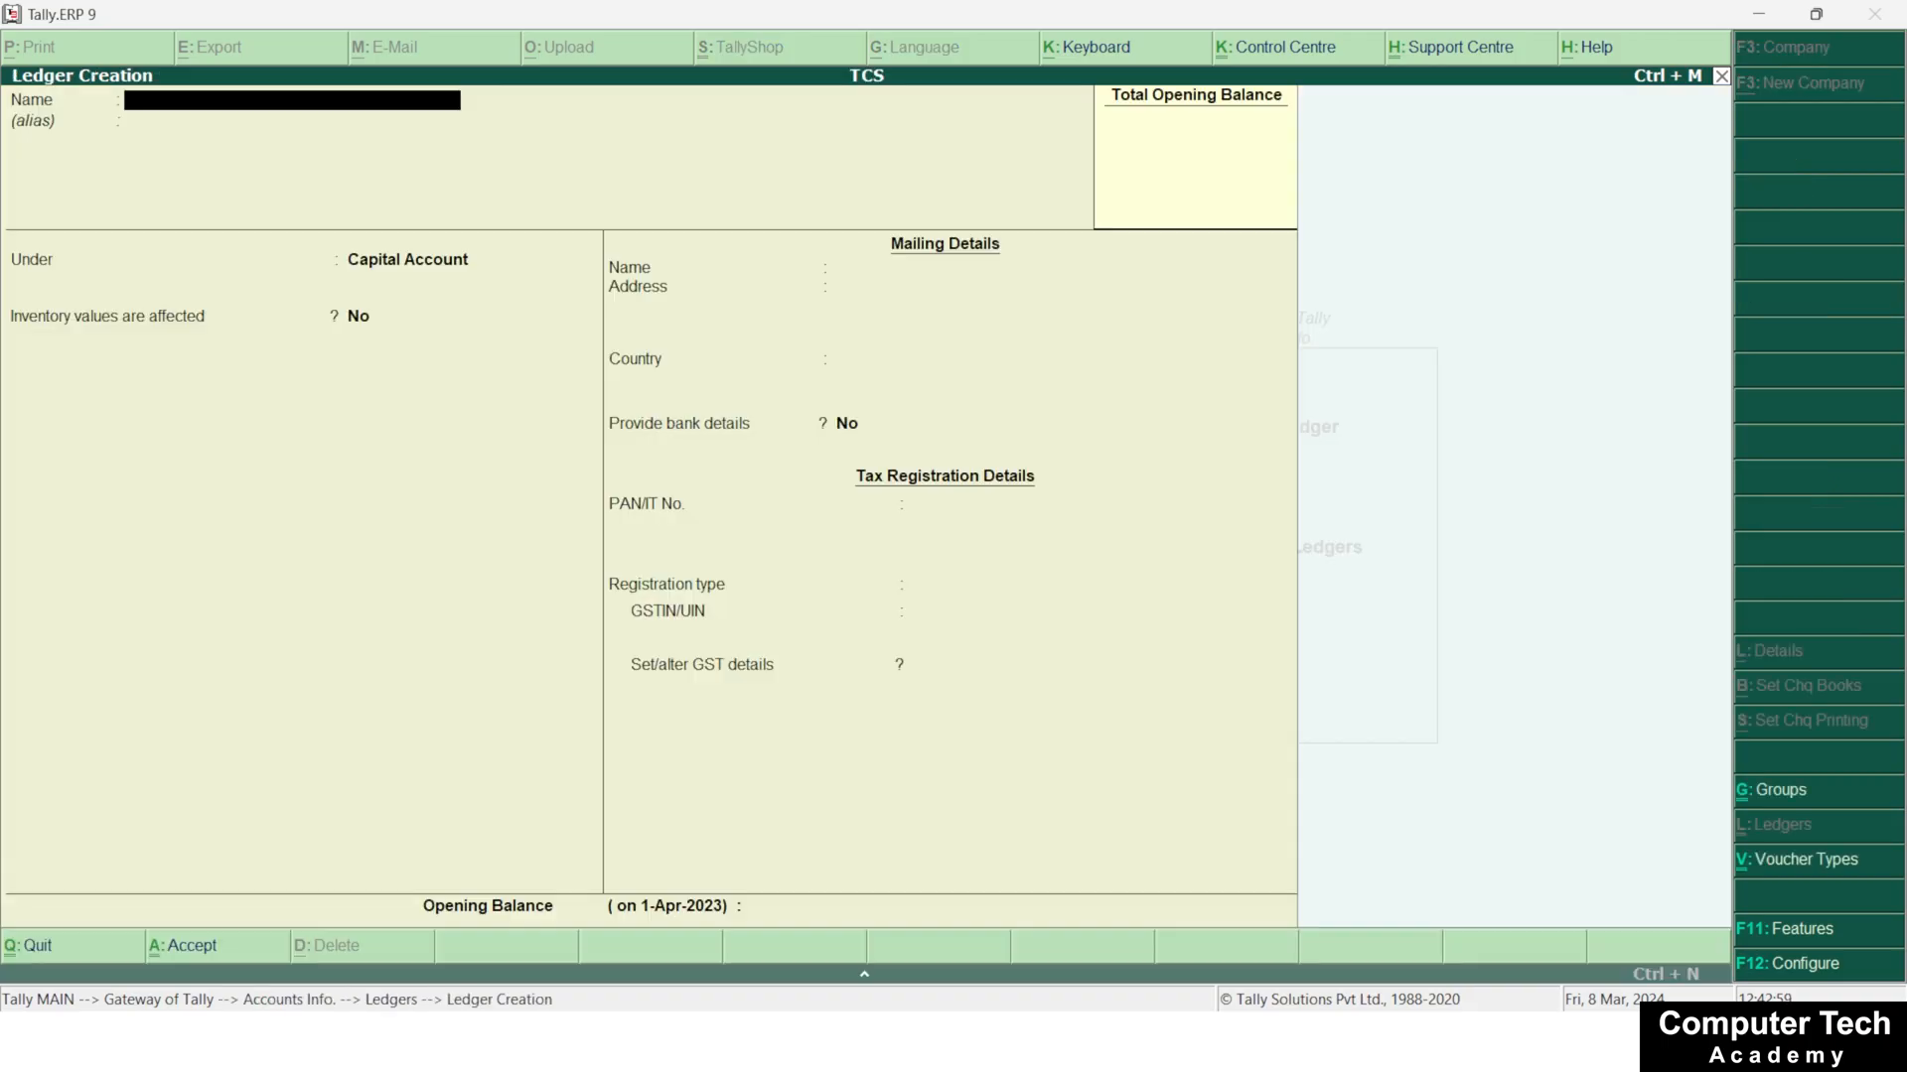
{"action": "type", "text": "Goods Sales"}
{"action": "key", "text": "Return"}
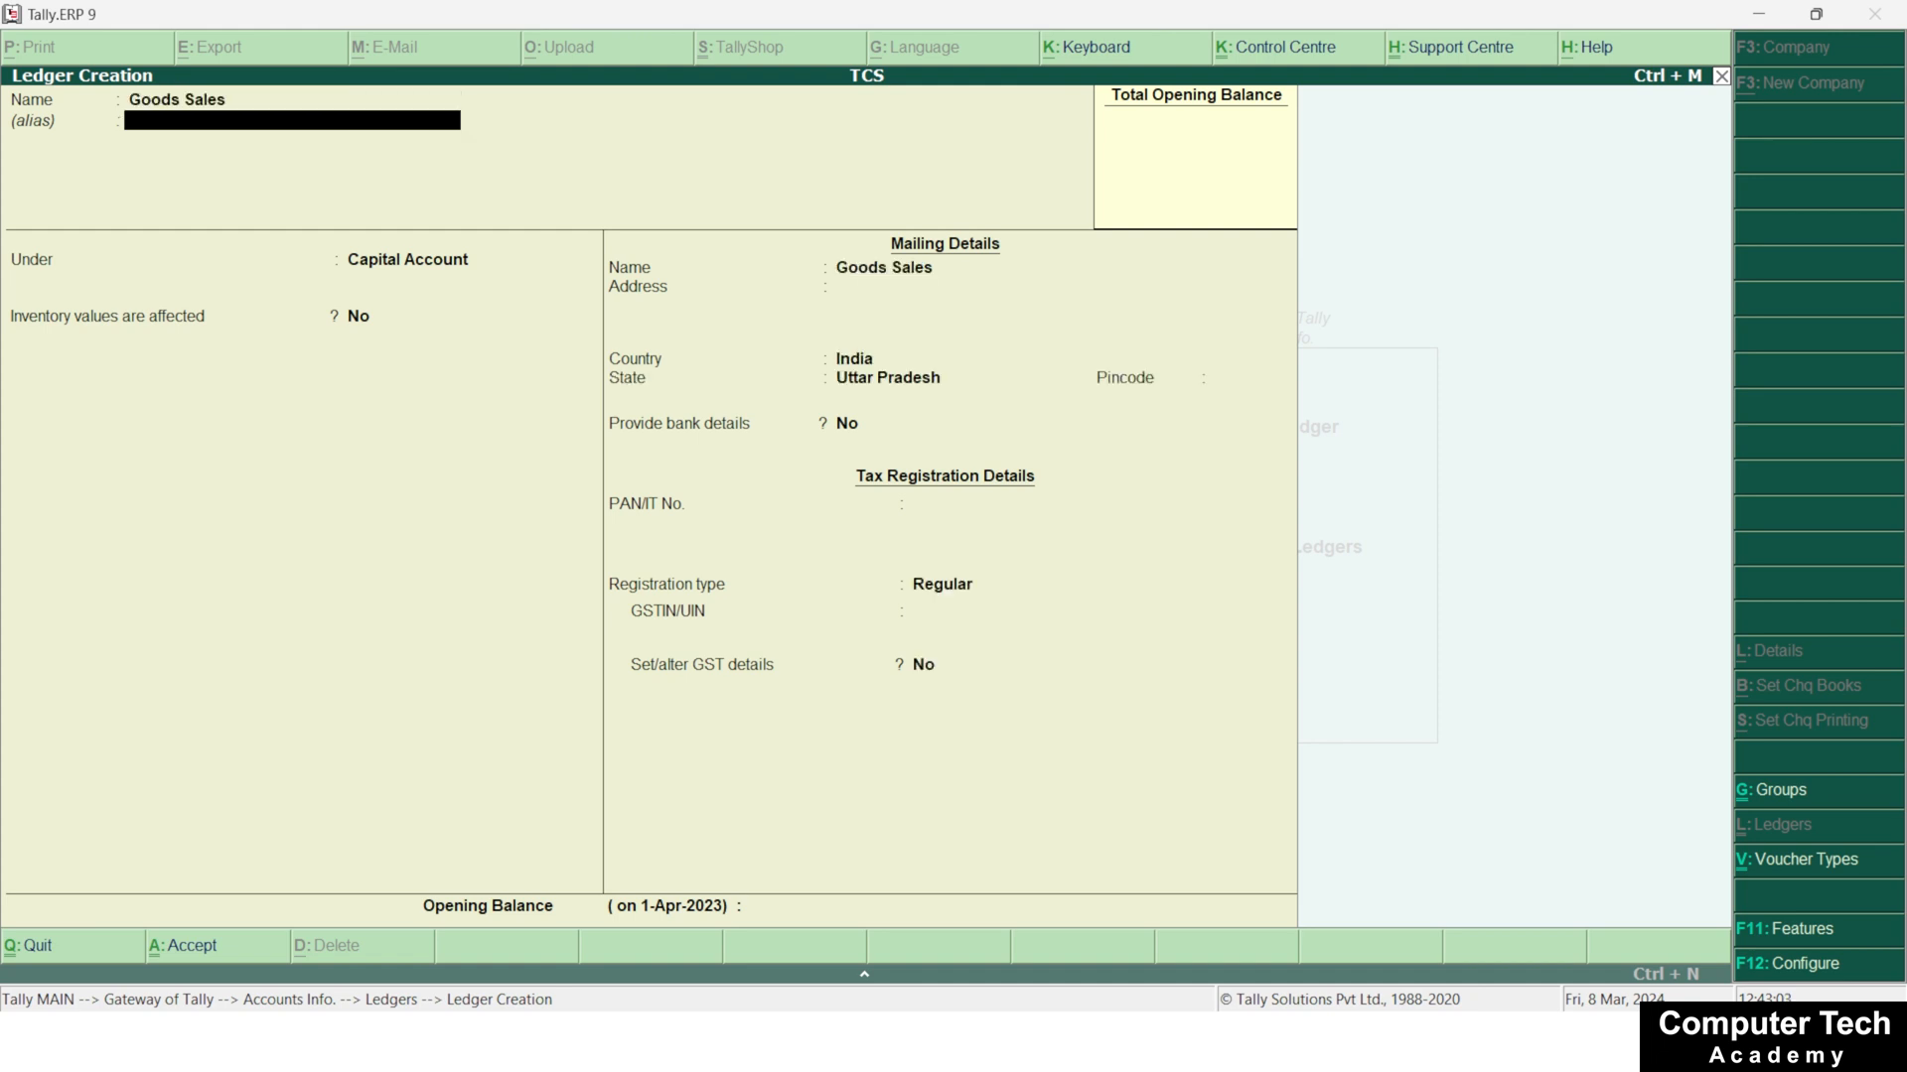
{"action": "key", "text": "Return"}
{"action": "type", "text": "Sal"}
Keep inventory values affected at Yes and GST Applicable for Goods Sales, and set its type of supply to Goods
{"action": "key", "text": "Return"}
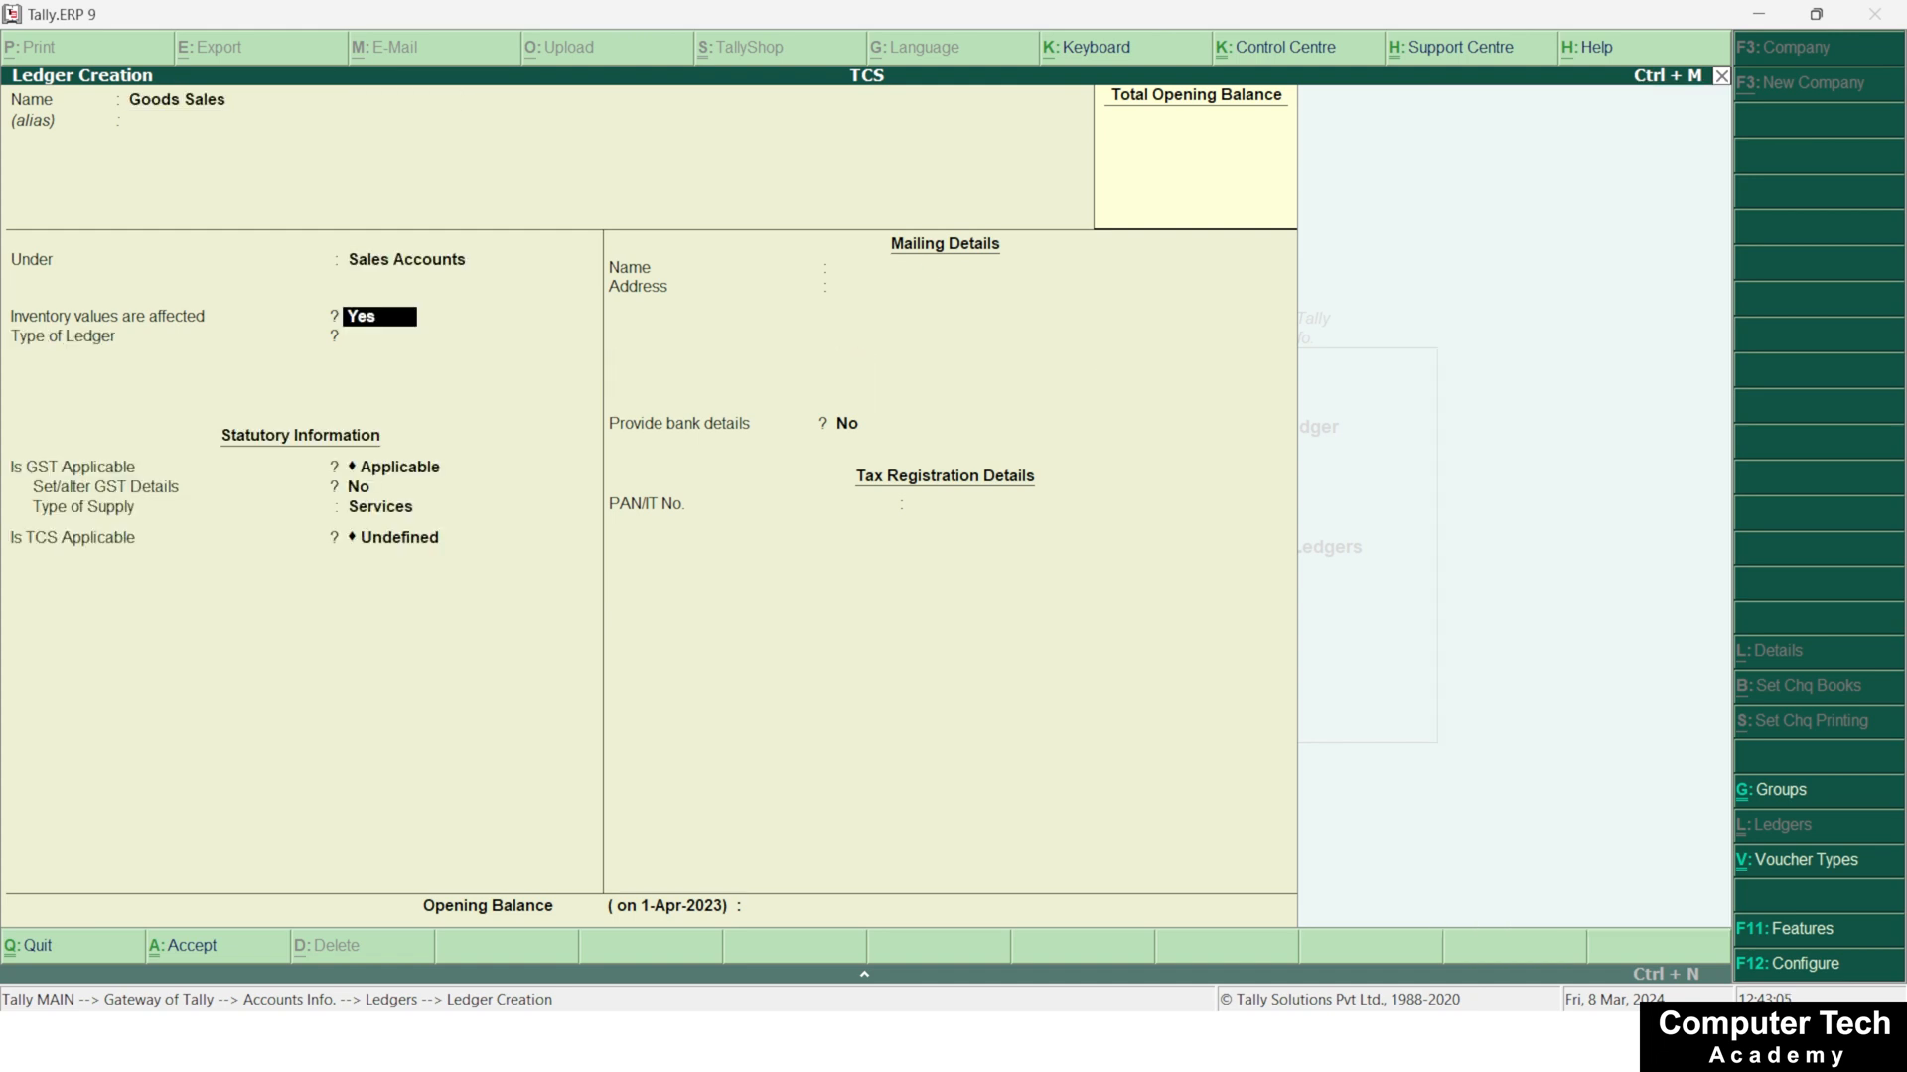
{"action": "key", "text": "Return"}
{"action": "key", "text": "Return"}
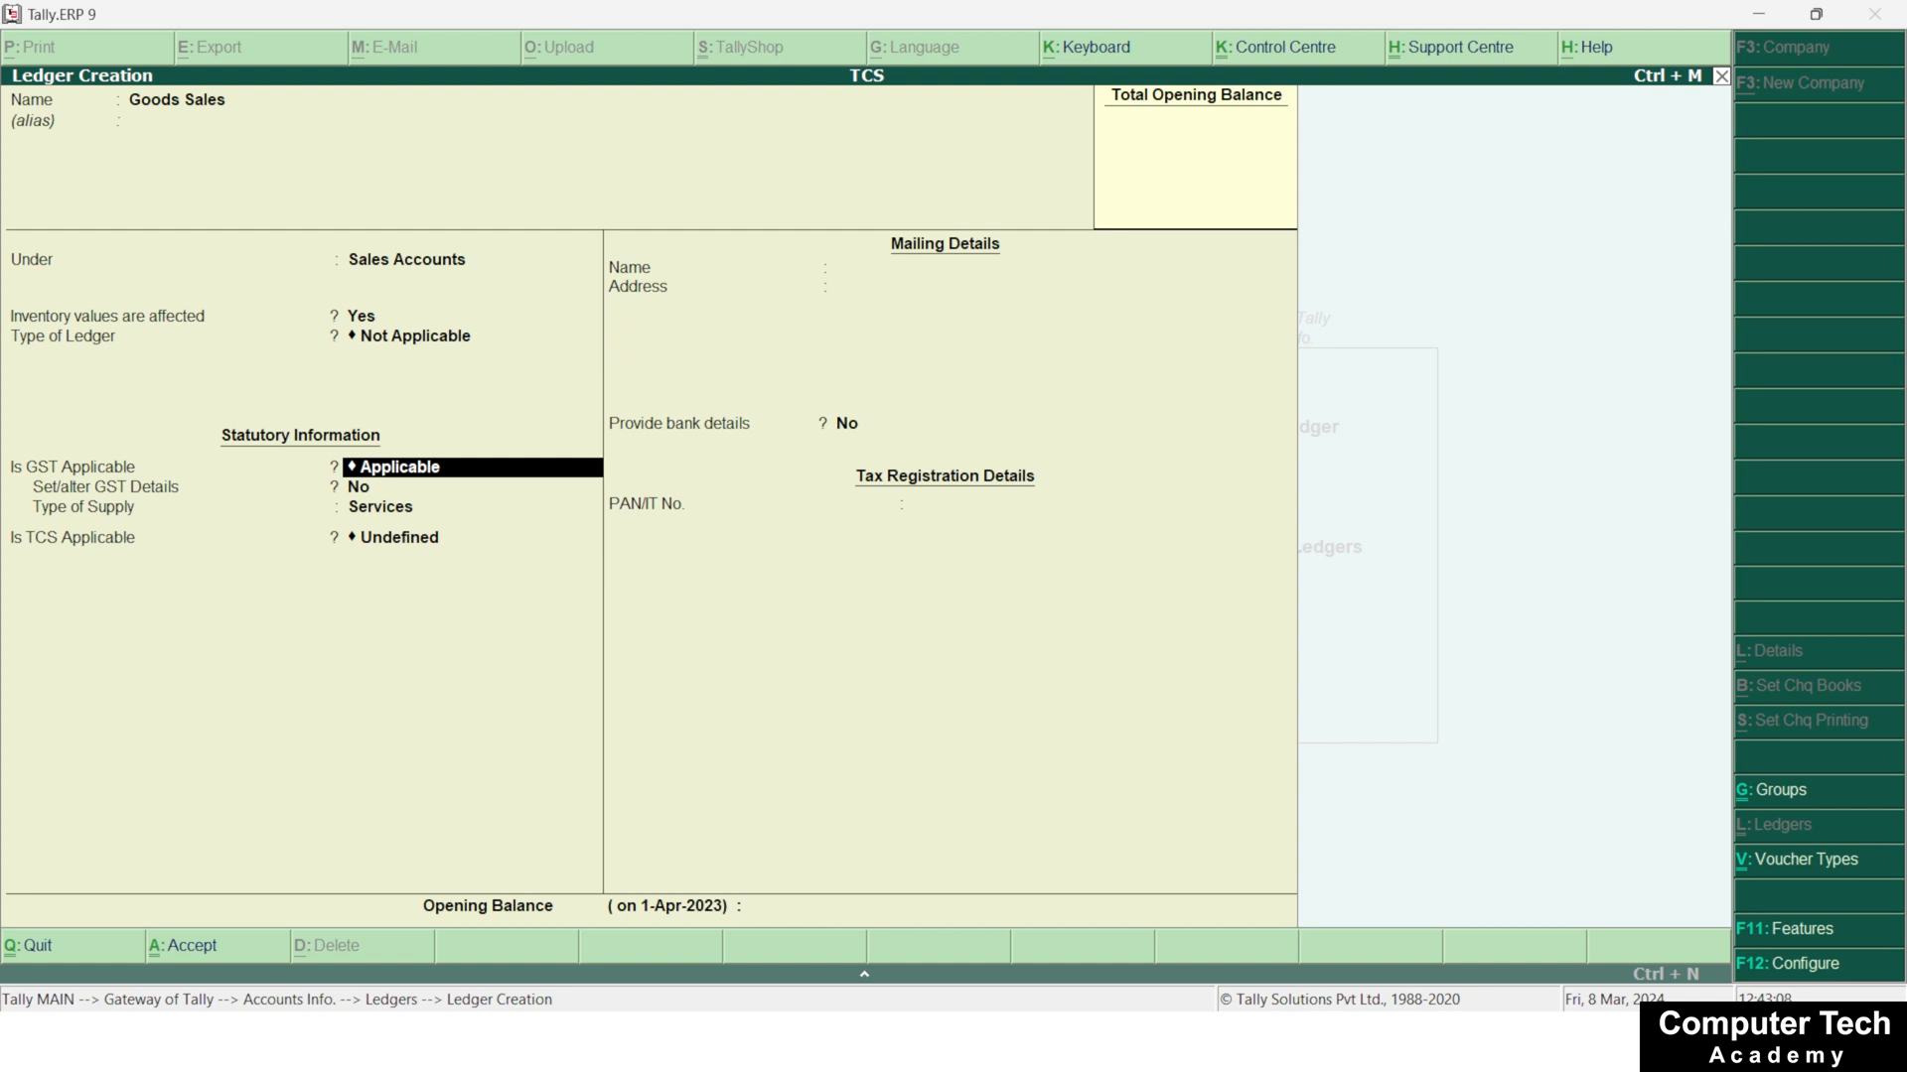
{"action": "key", "text": "Return"}
{"action": "key", "text": "Return"}
{"action": "key", "text": "Up"}
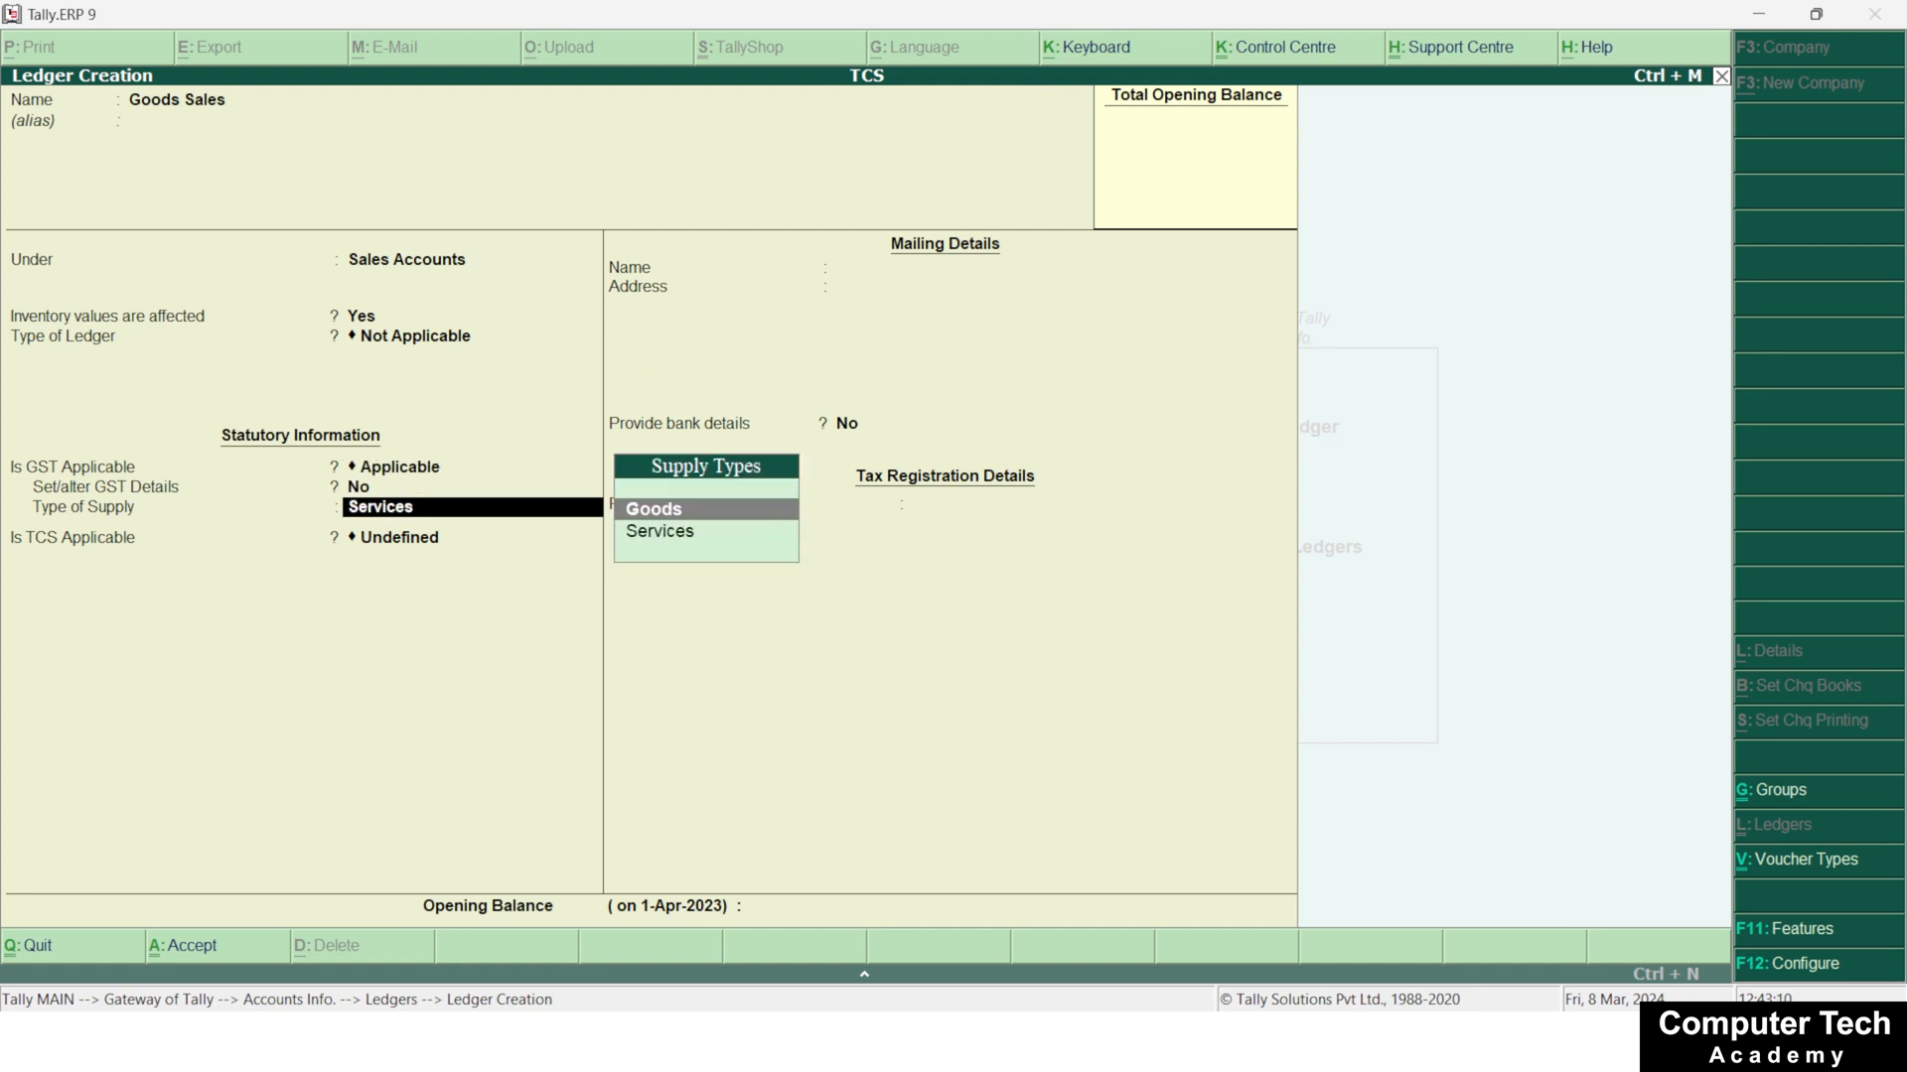
{"action": "key", "text": "Return"}
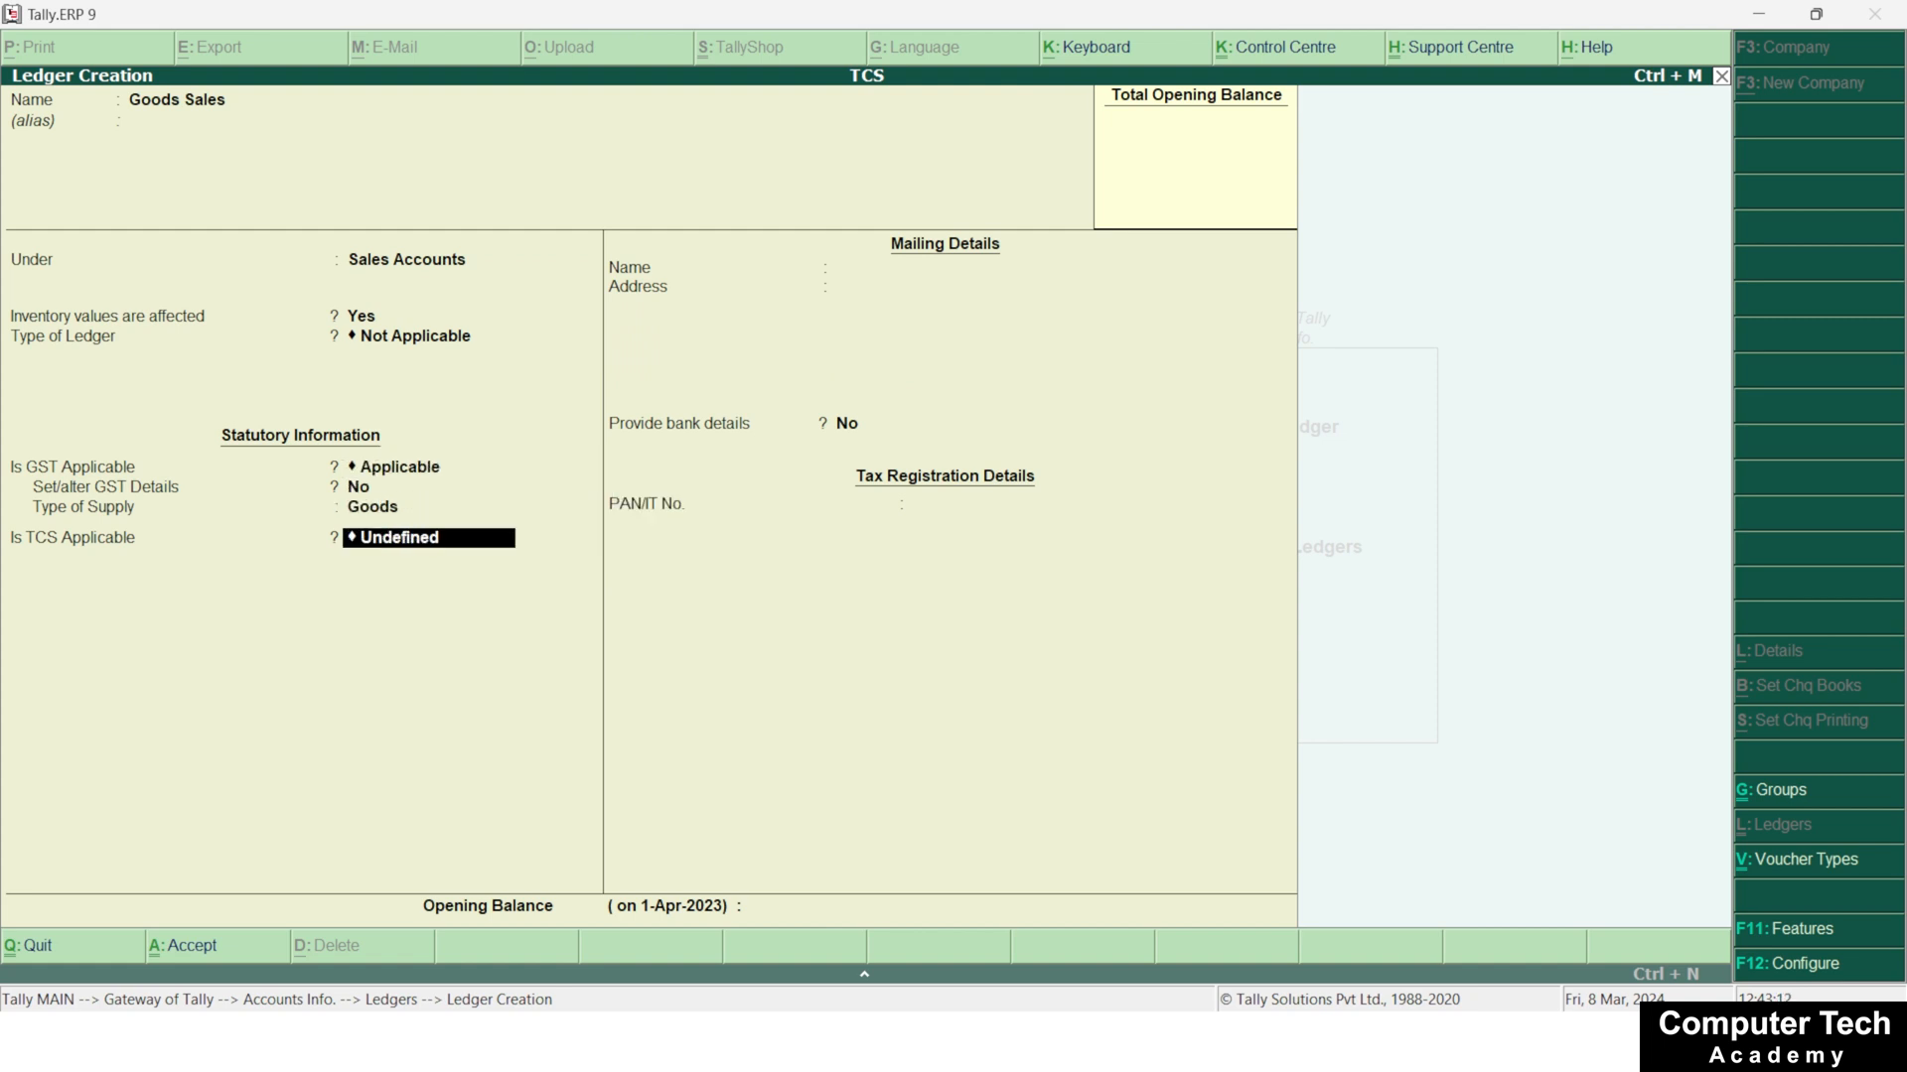
Make TCS applicable to Goods Sales and start a new nature of goods category named TCS on Car Motors
{"action": "type", "text": "A"}
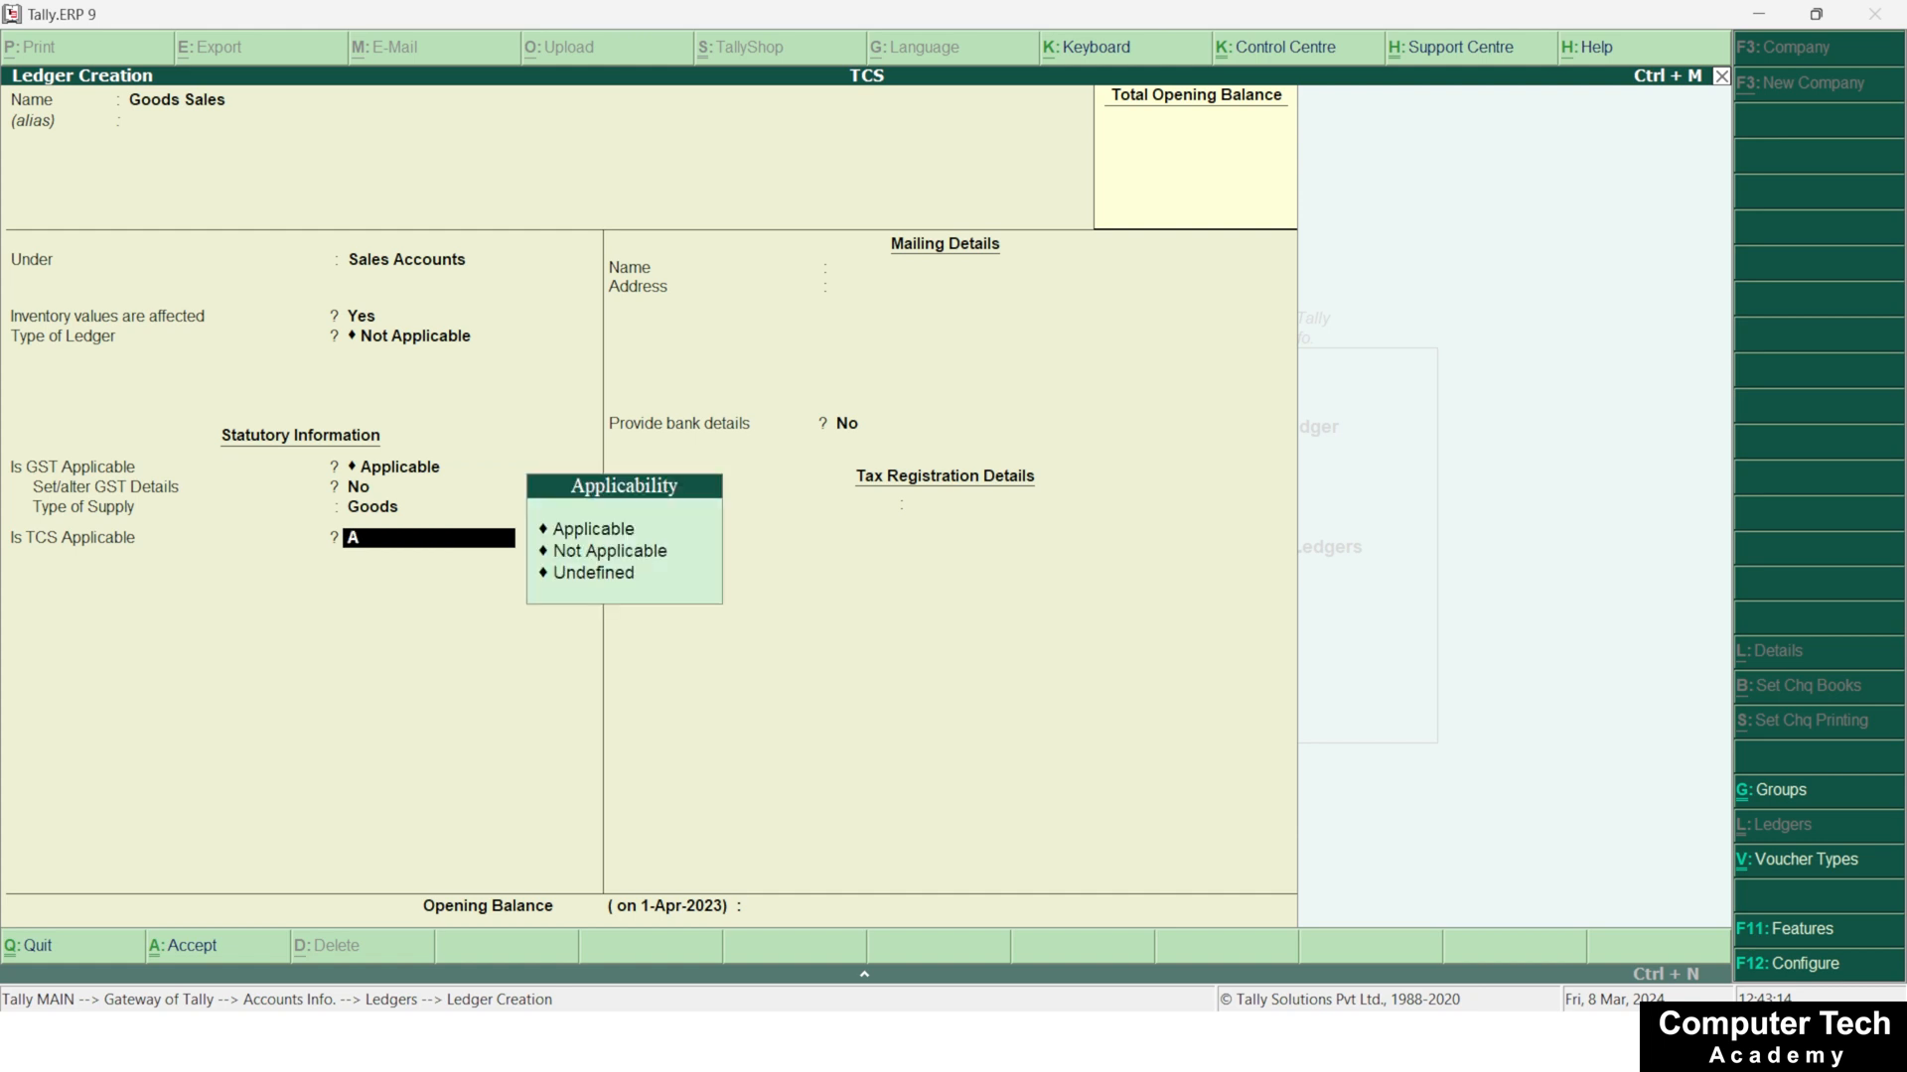
{"action": "key", "text": "Return"}
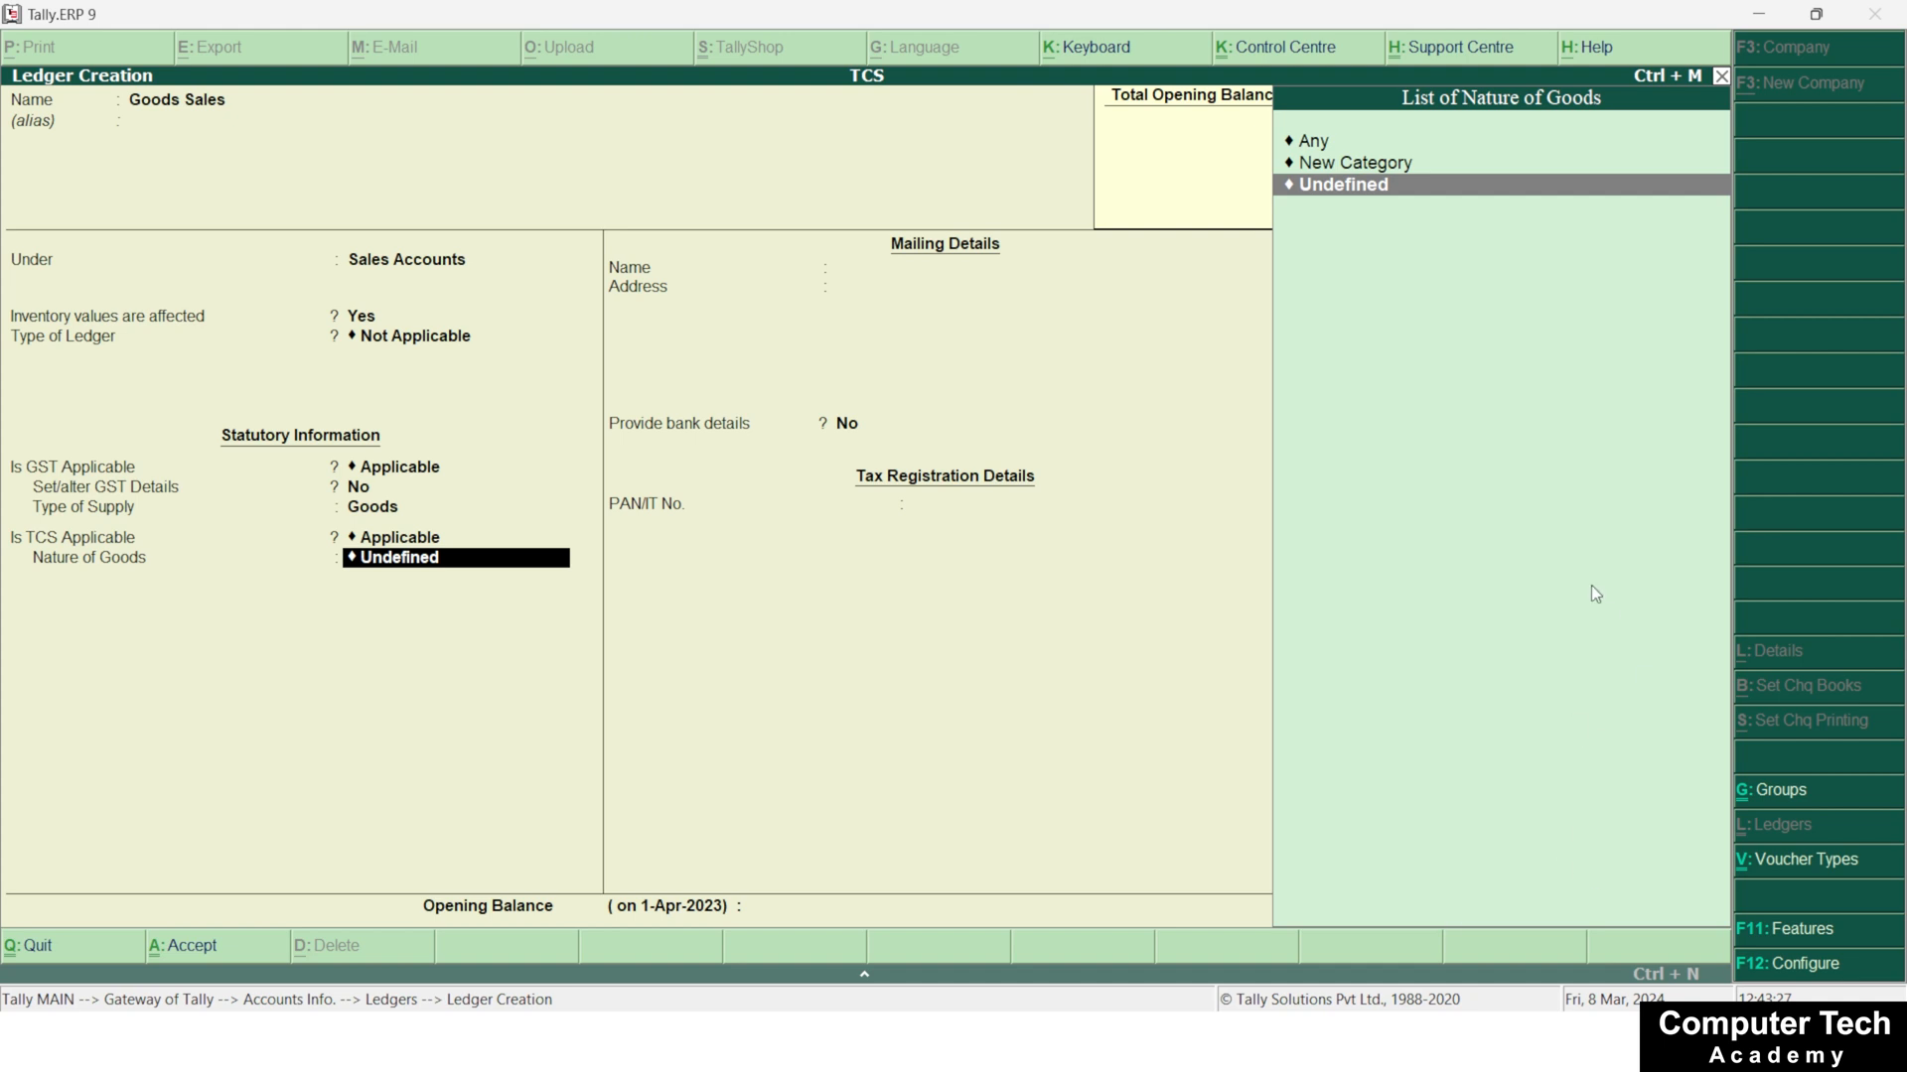
{"action": "key", "text": "Up"}
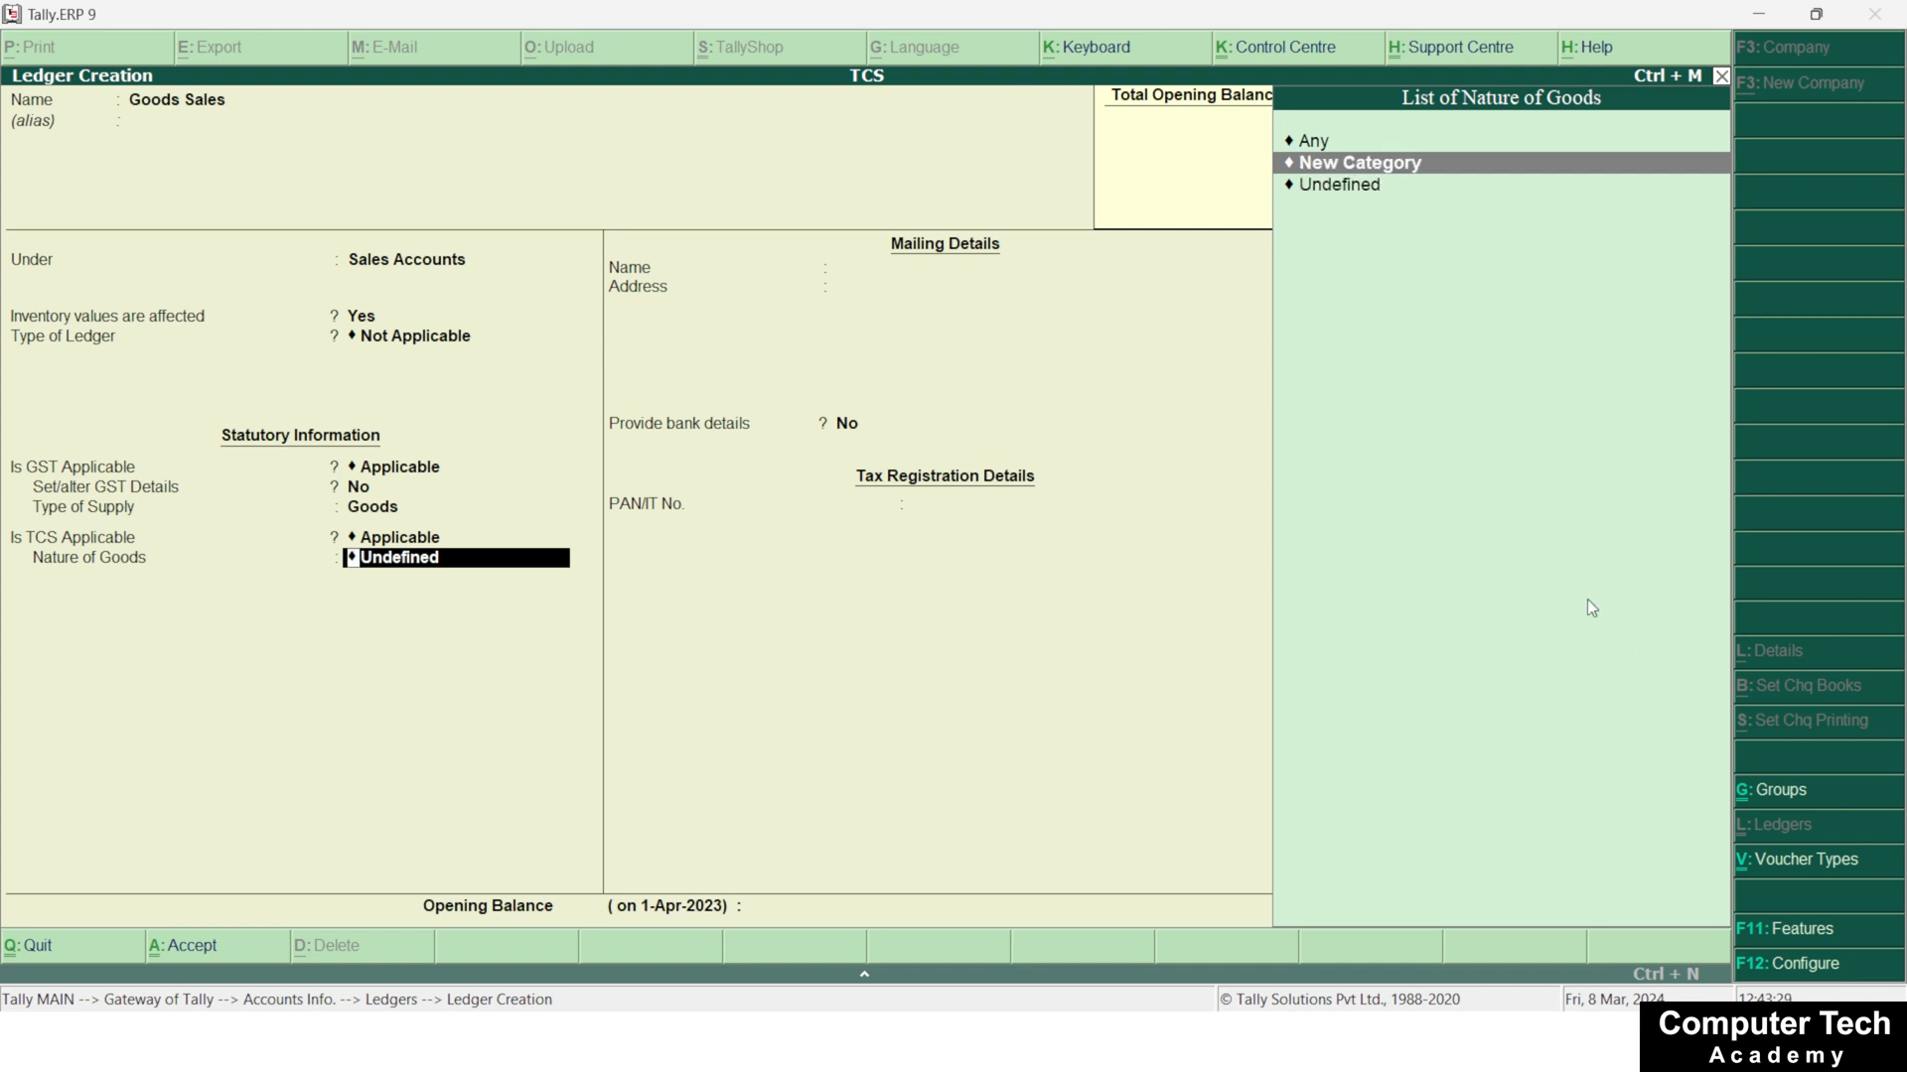
{"action": "key", "text": "Return"}
{"action": "type", "text": "TC"}
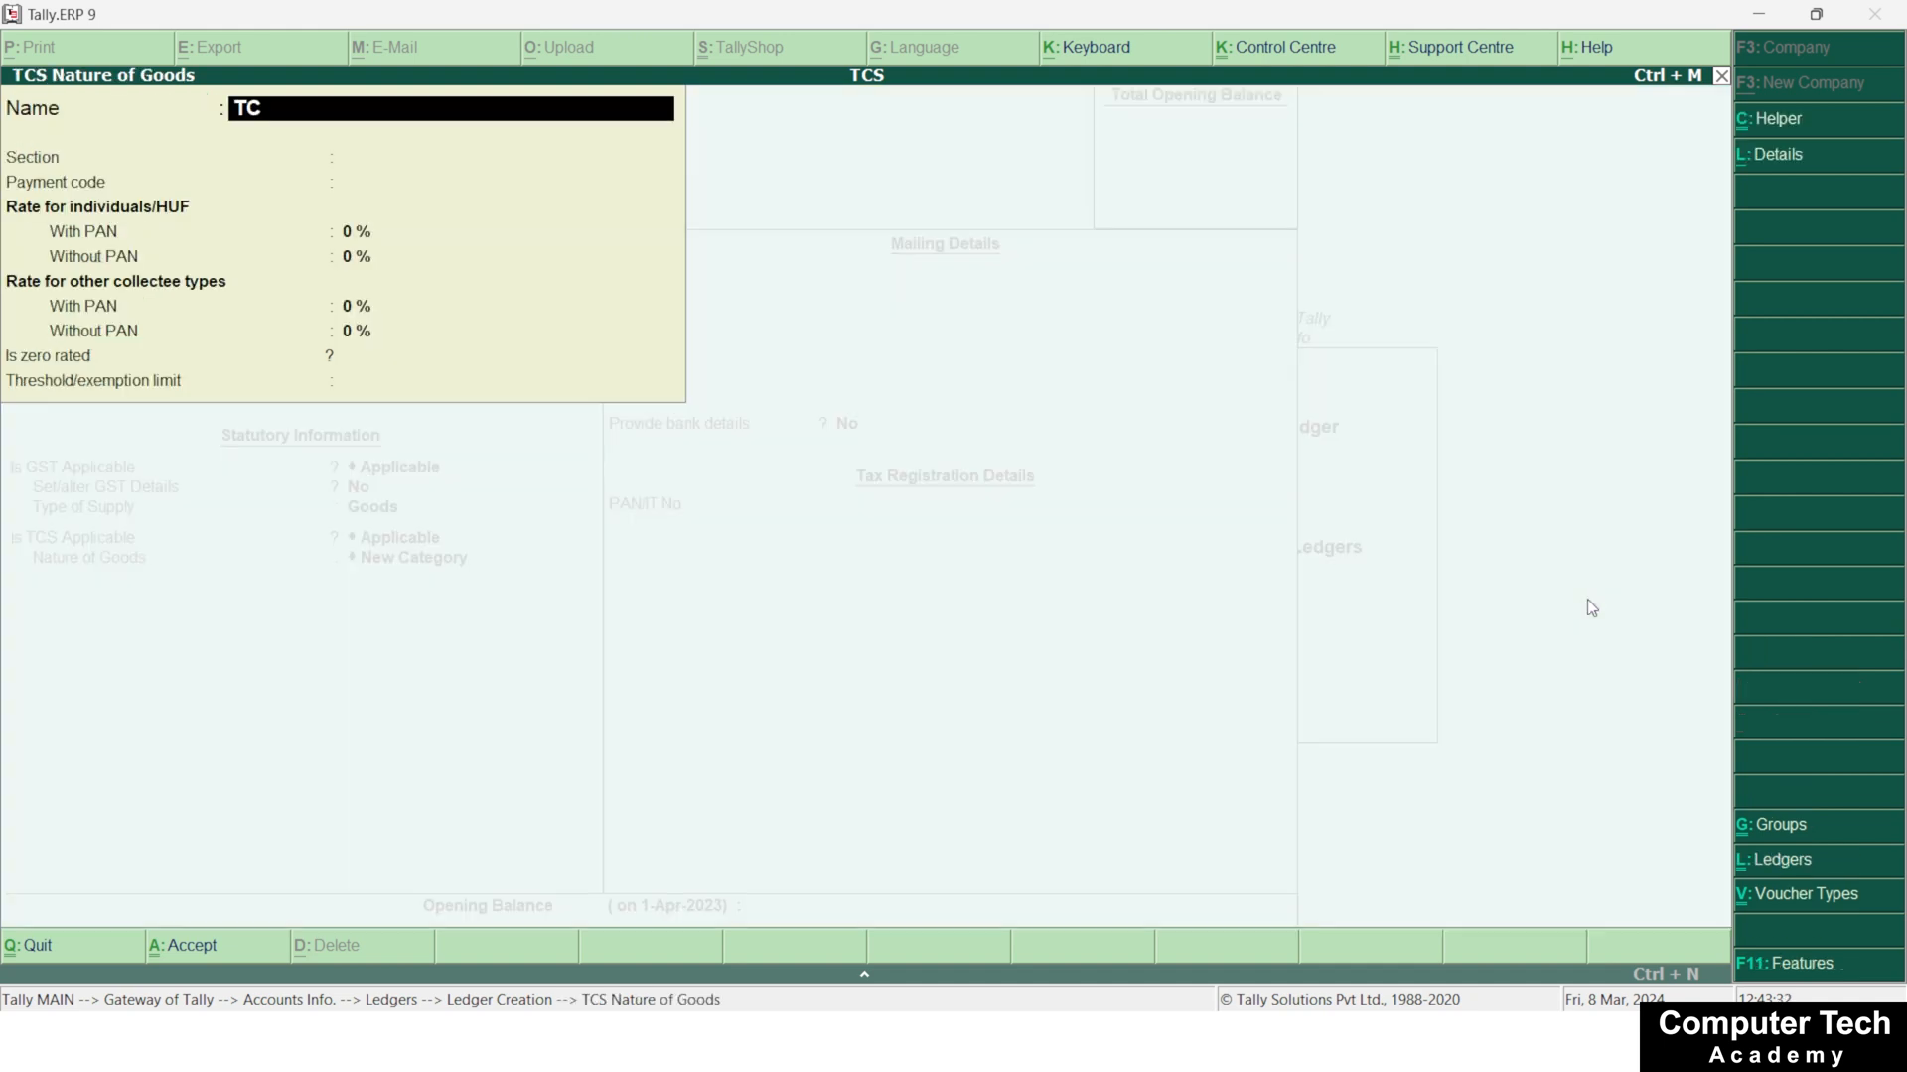
{"action": "type", "text": "S on Car Motors"}
{"action": "key", "text": "Return"}
{"action": "key", "text": "Return"}
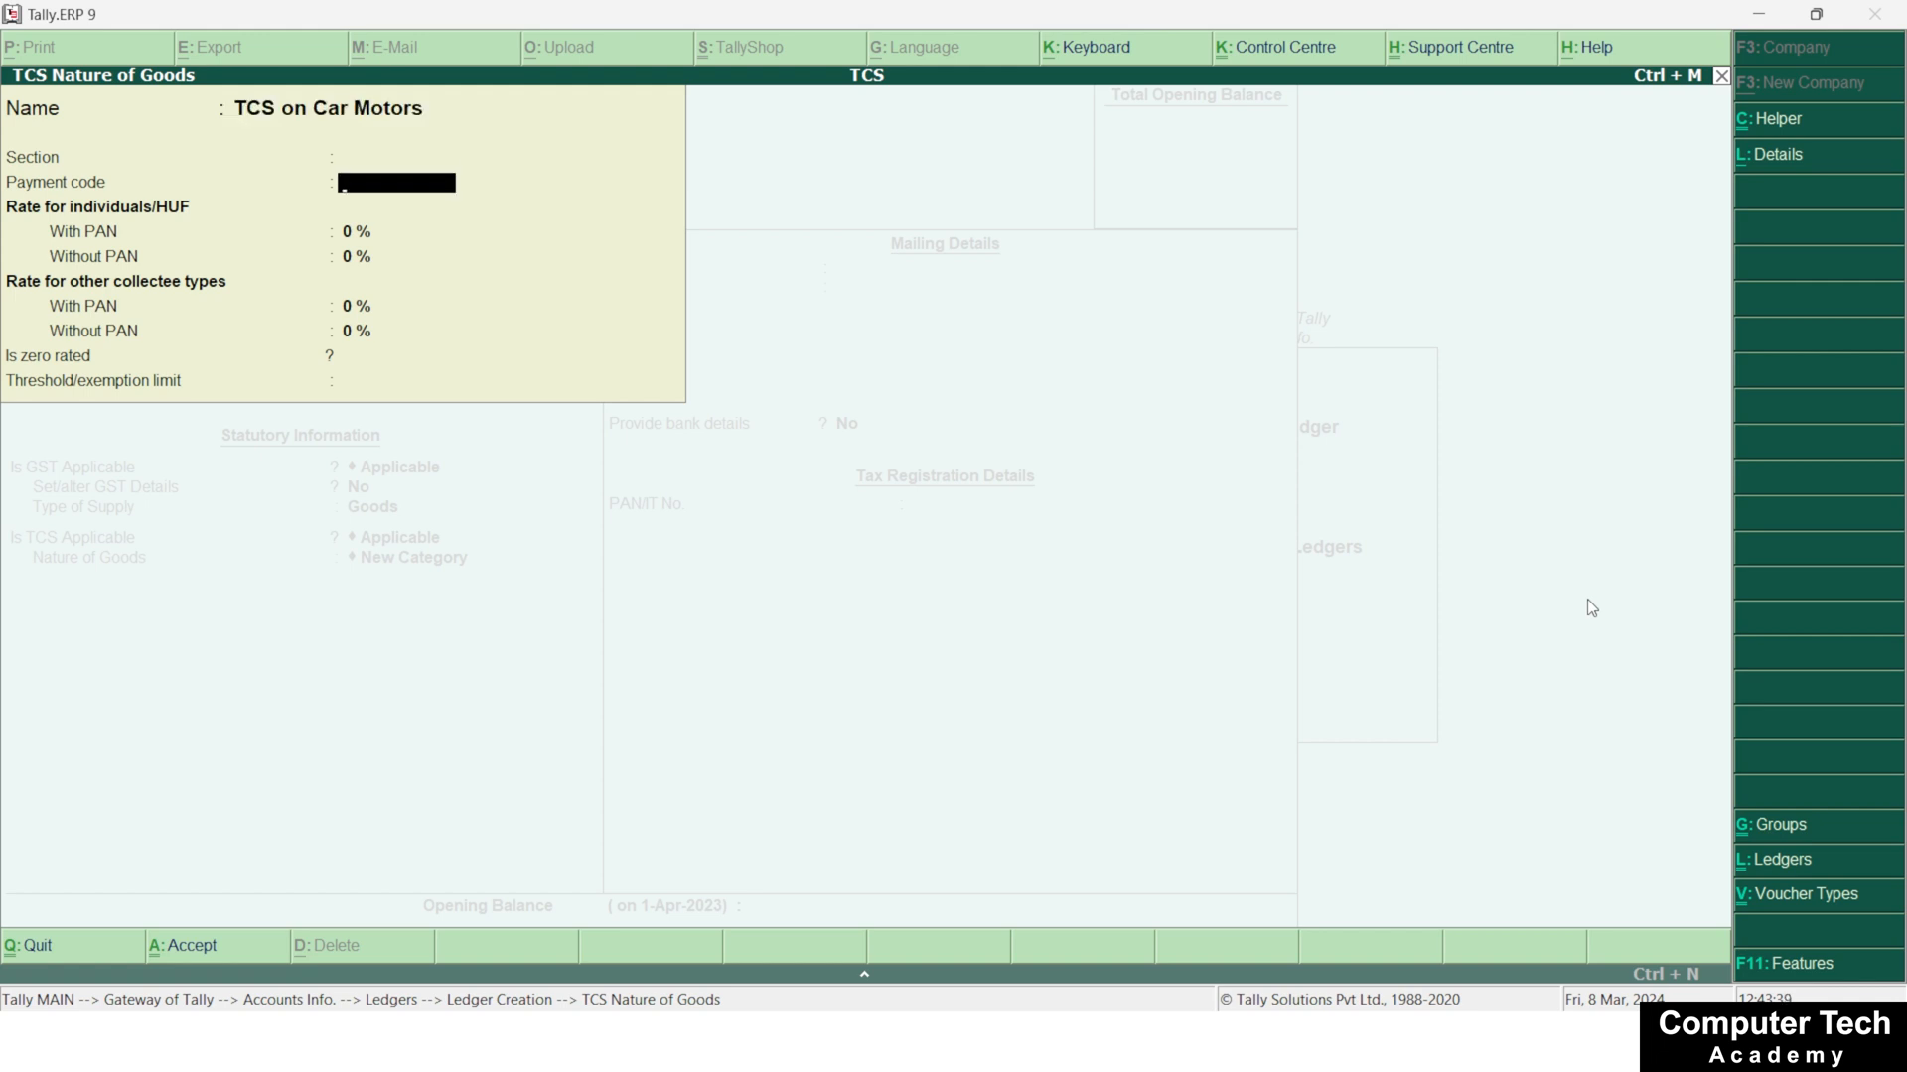
Set the section of the TCS on Car Motors category to 206 C and leave its payment code blank
{"action": "key", "text": "BackSpace"}
{"action": "type", "text": "206"}
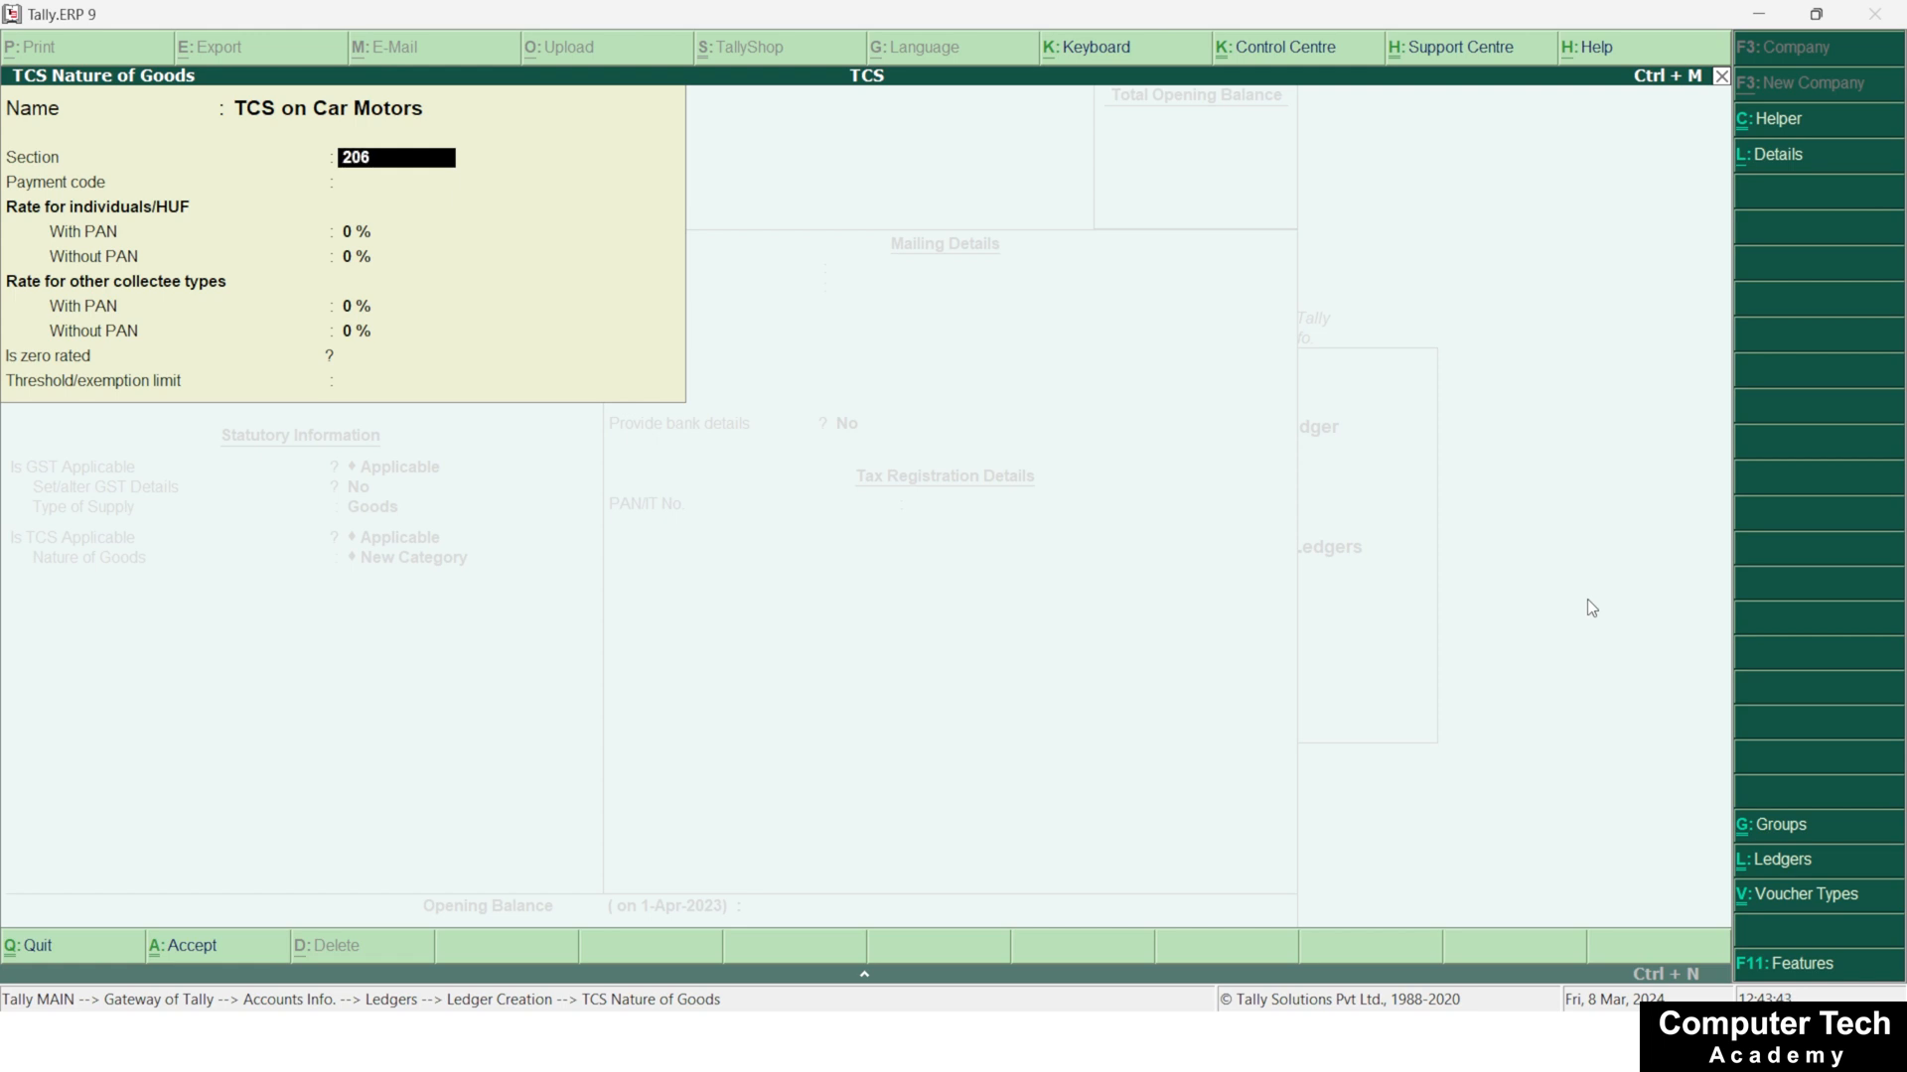
{"action": "type", "text": " C"}
{"action": "key", "text": "Return"}
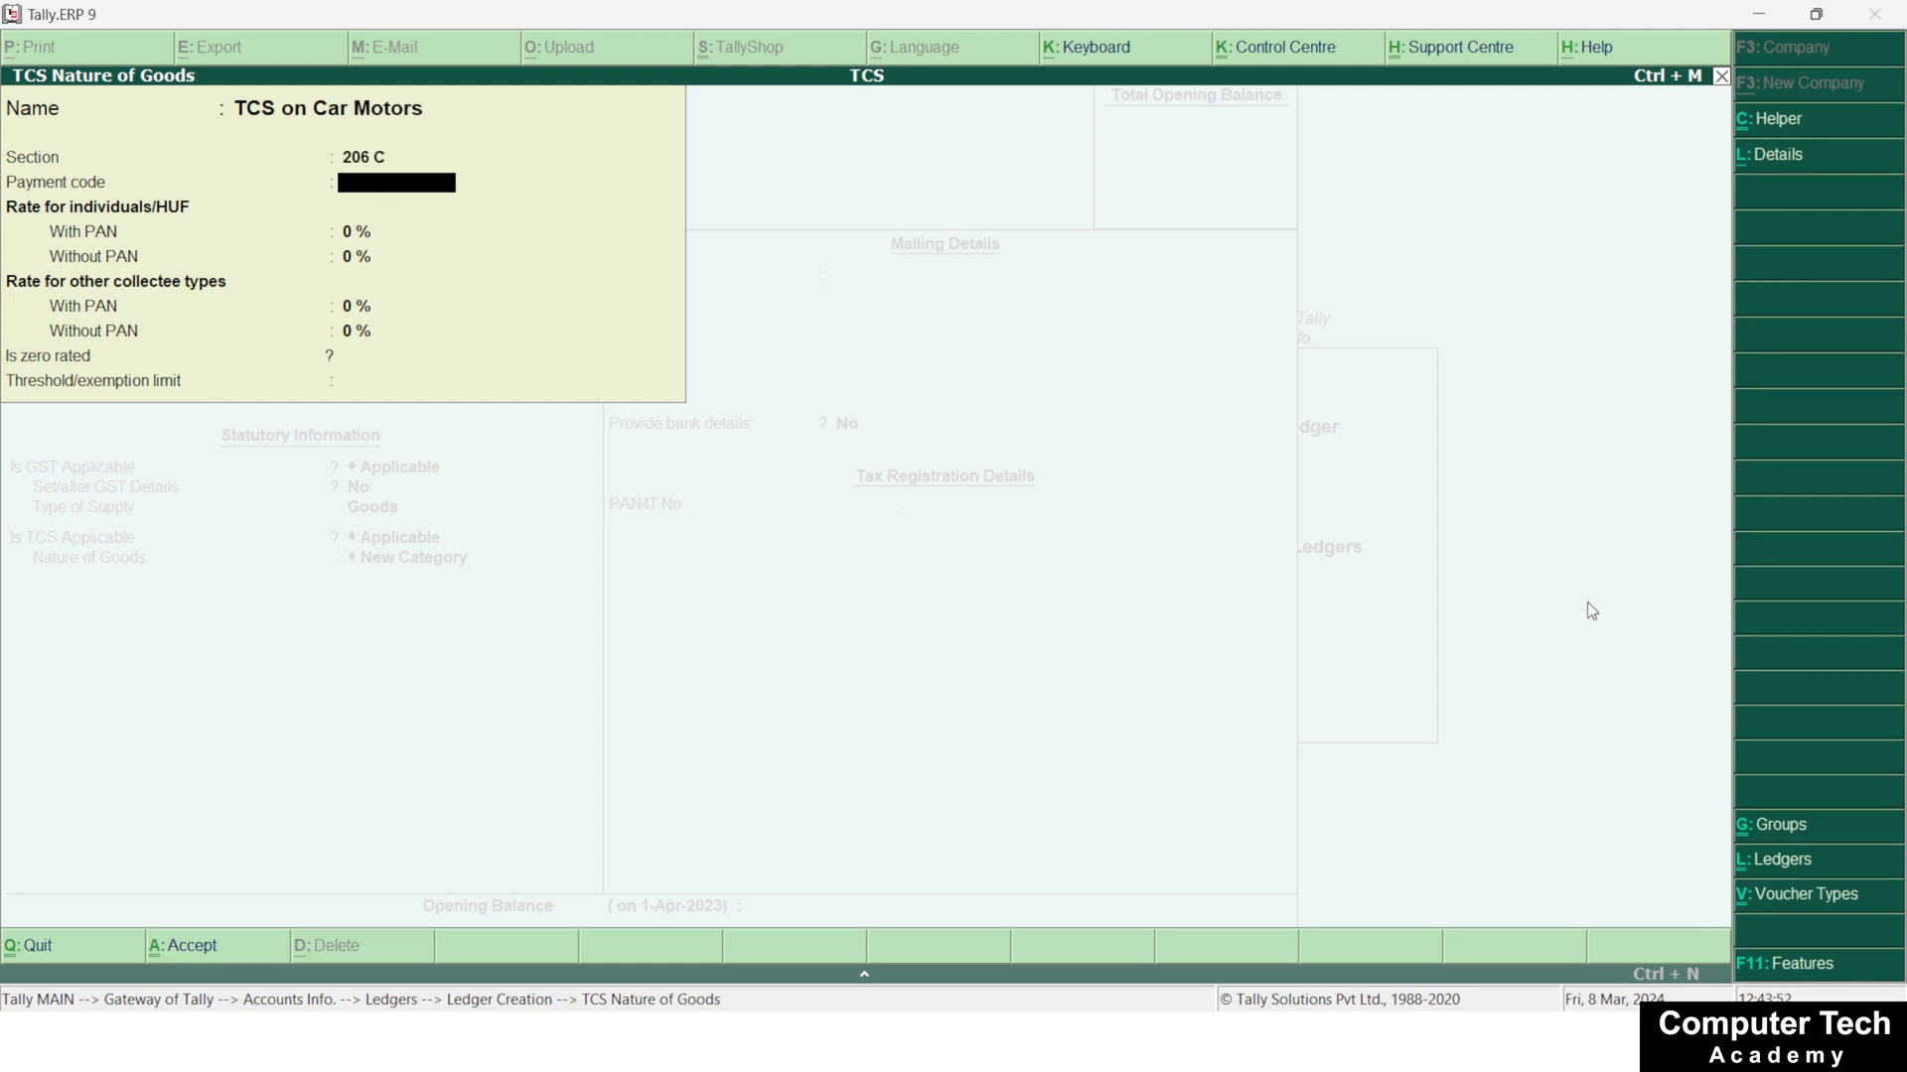
{"action": "key", "text": "Return"}
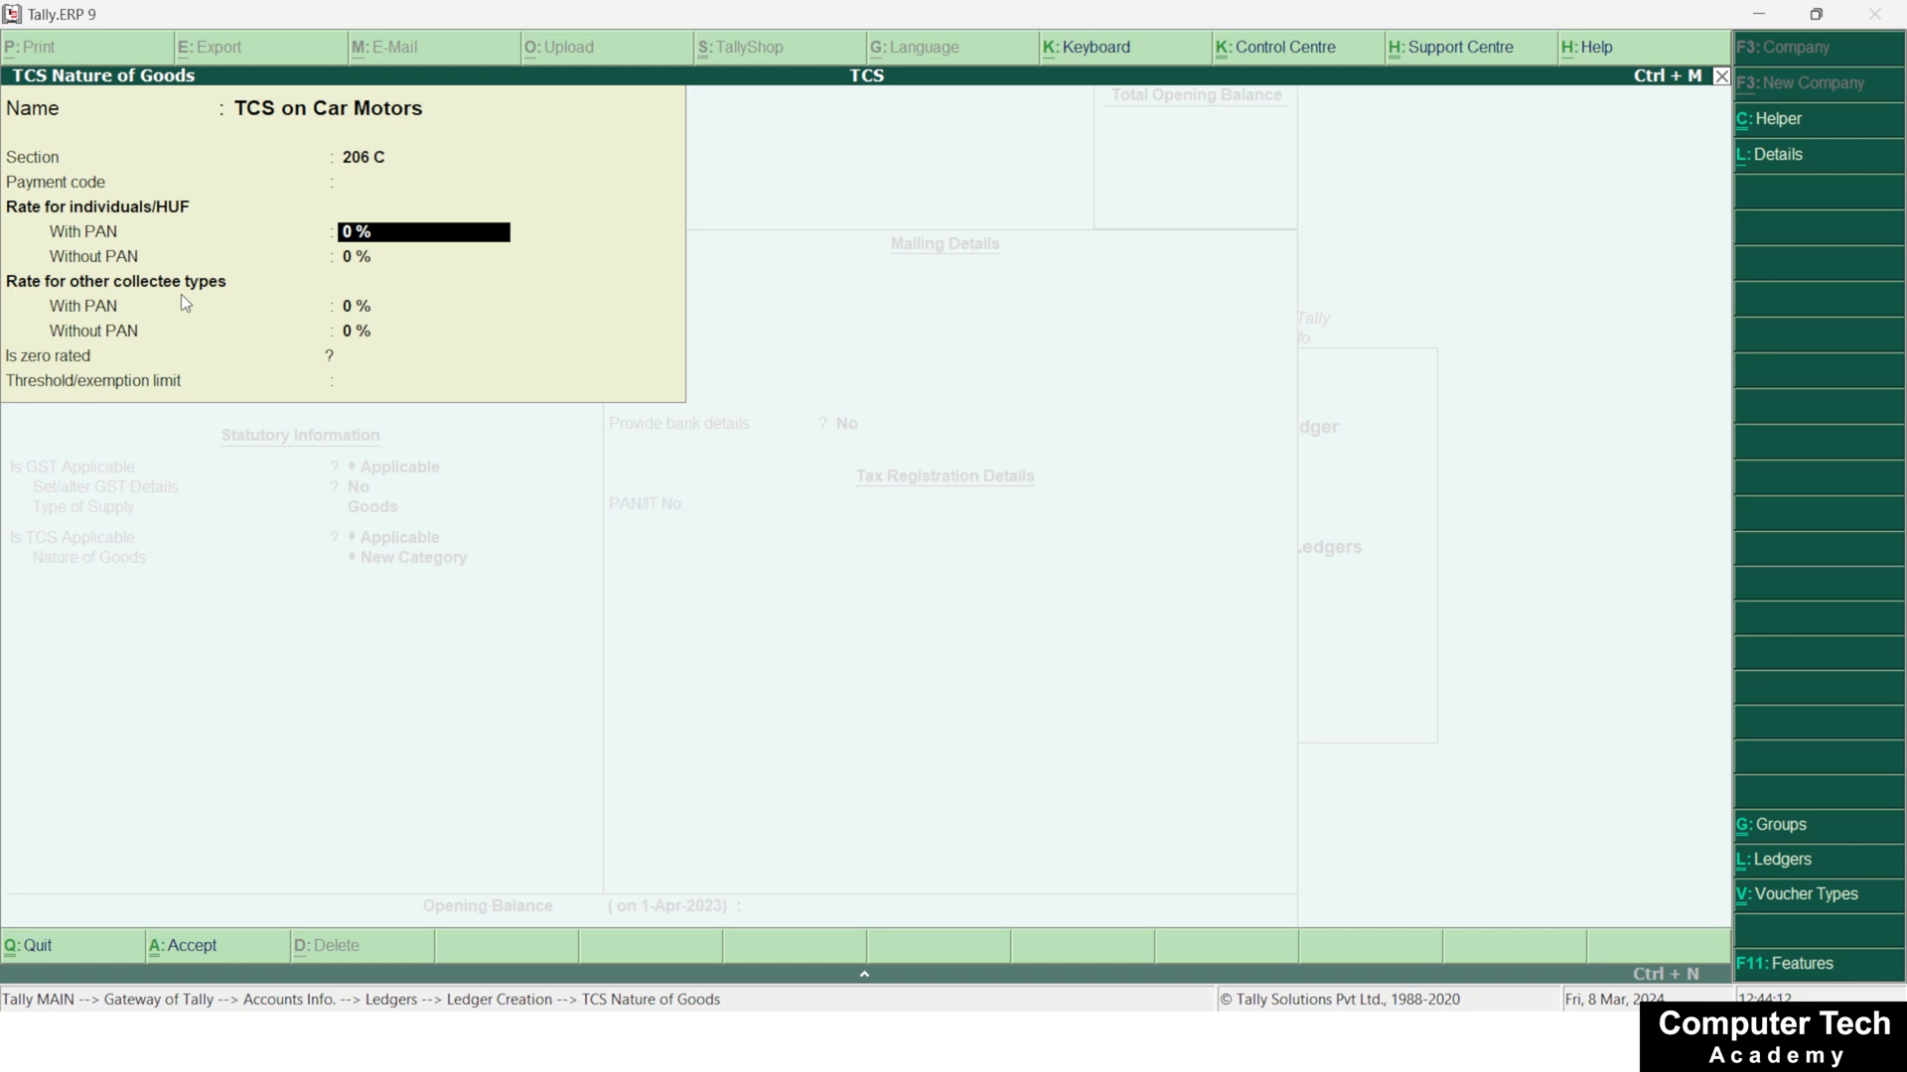
Set the TCS rate for individuals/HUF to 1 % both with PAN and without PAN
{"action": "type", "text": "1"}
{"action": "key", "text": "Return"}
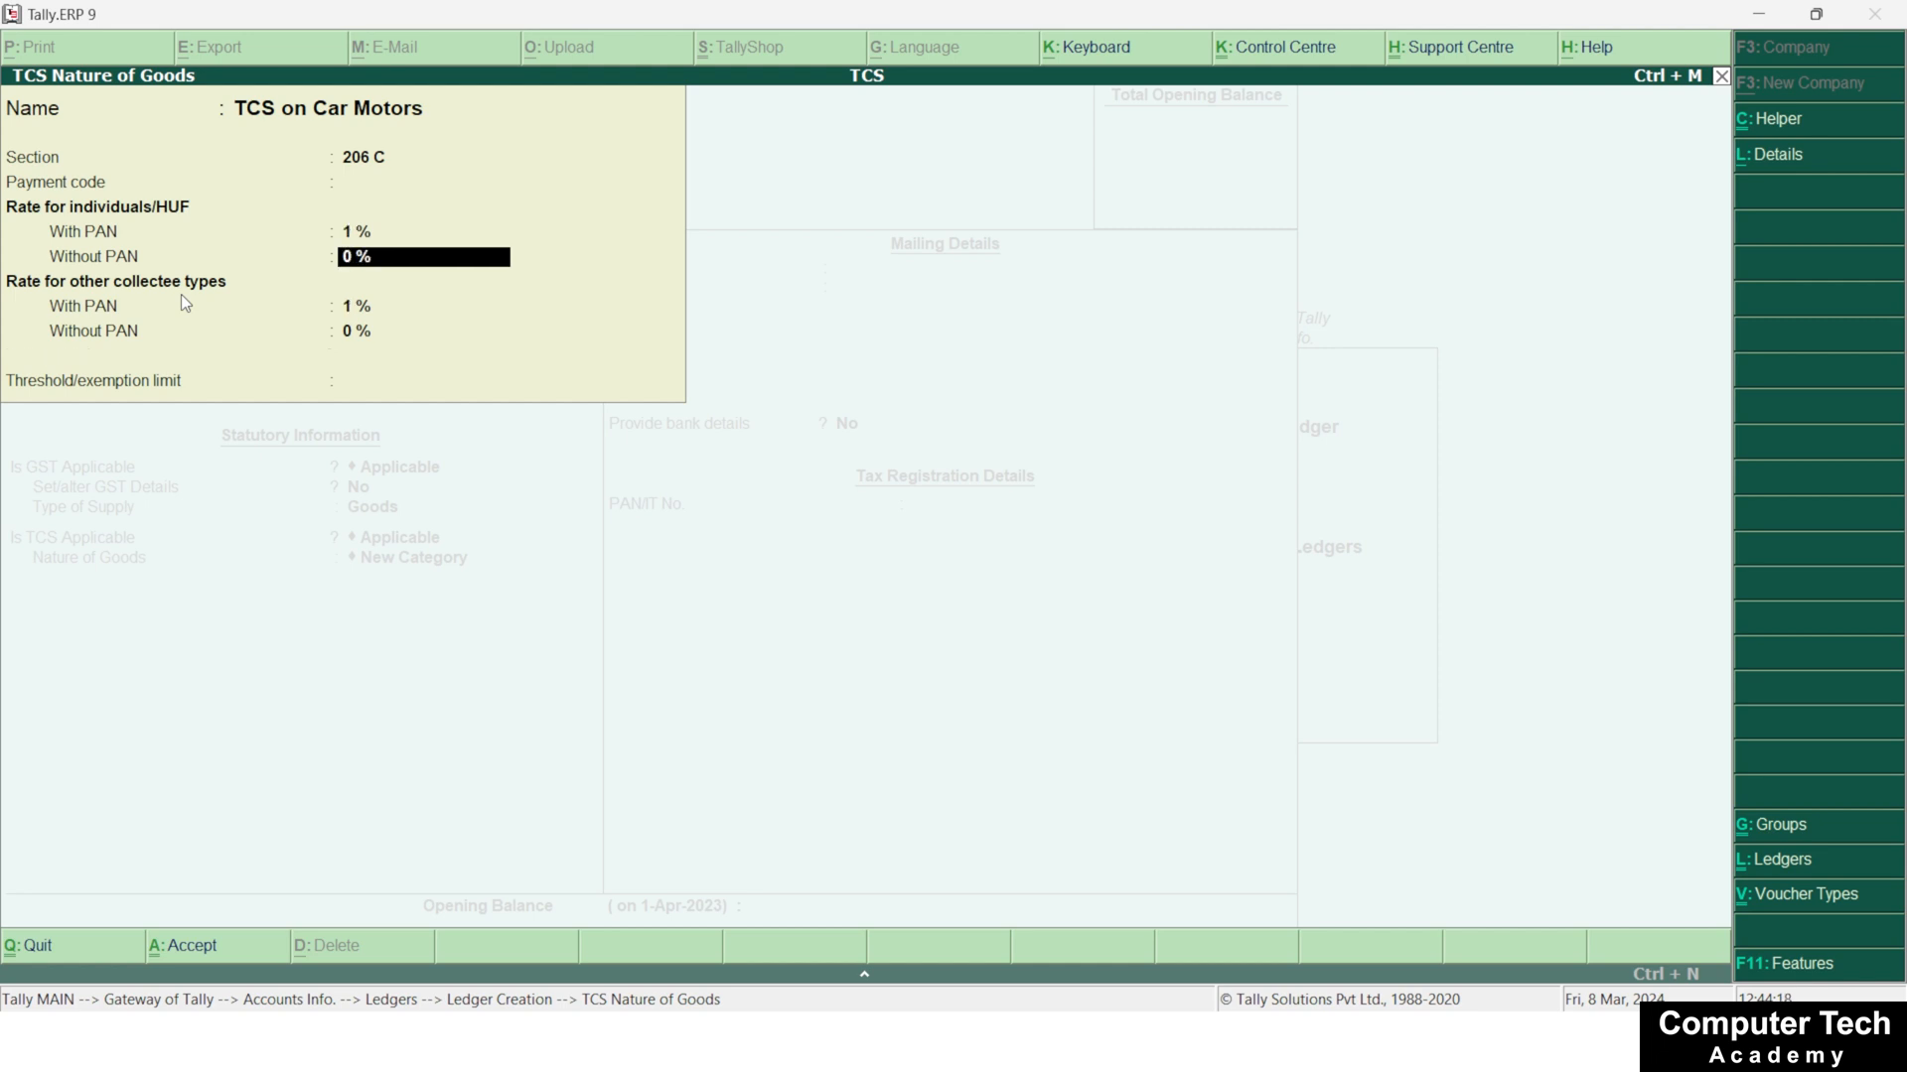
{"action": "type", "text": "2"}
{"action": "key", "text": "BackSpace"}
{"action": "type", "text": "1"}
{"action": "key", "text": "Return"}
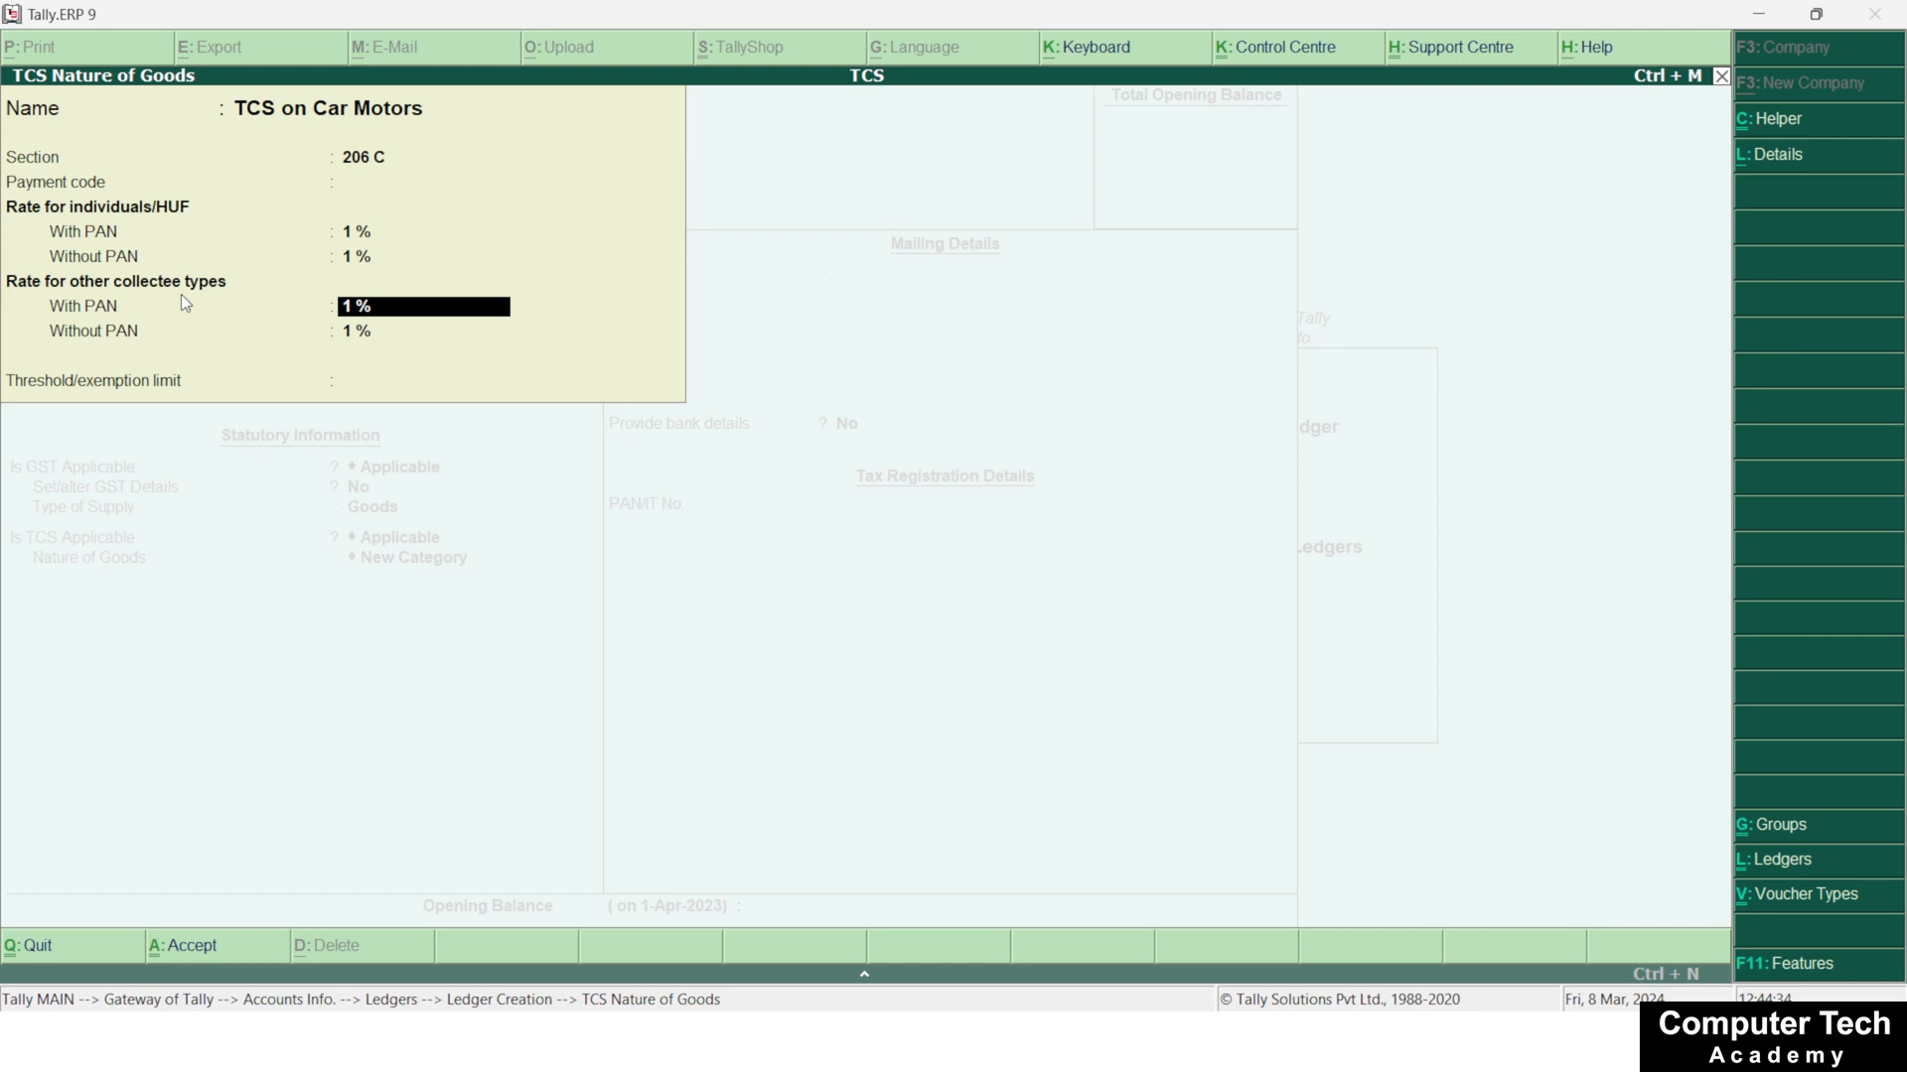
Accept the 1 % rates for other collectee types with no threshold limit, and save the Goods Sales ledger
{"action": "key", "text": "Return"}
{"action": "key", "text": "Return"}
{"action": "key", "text": "Return"}
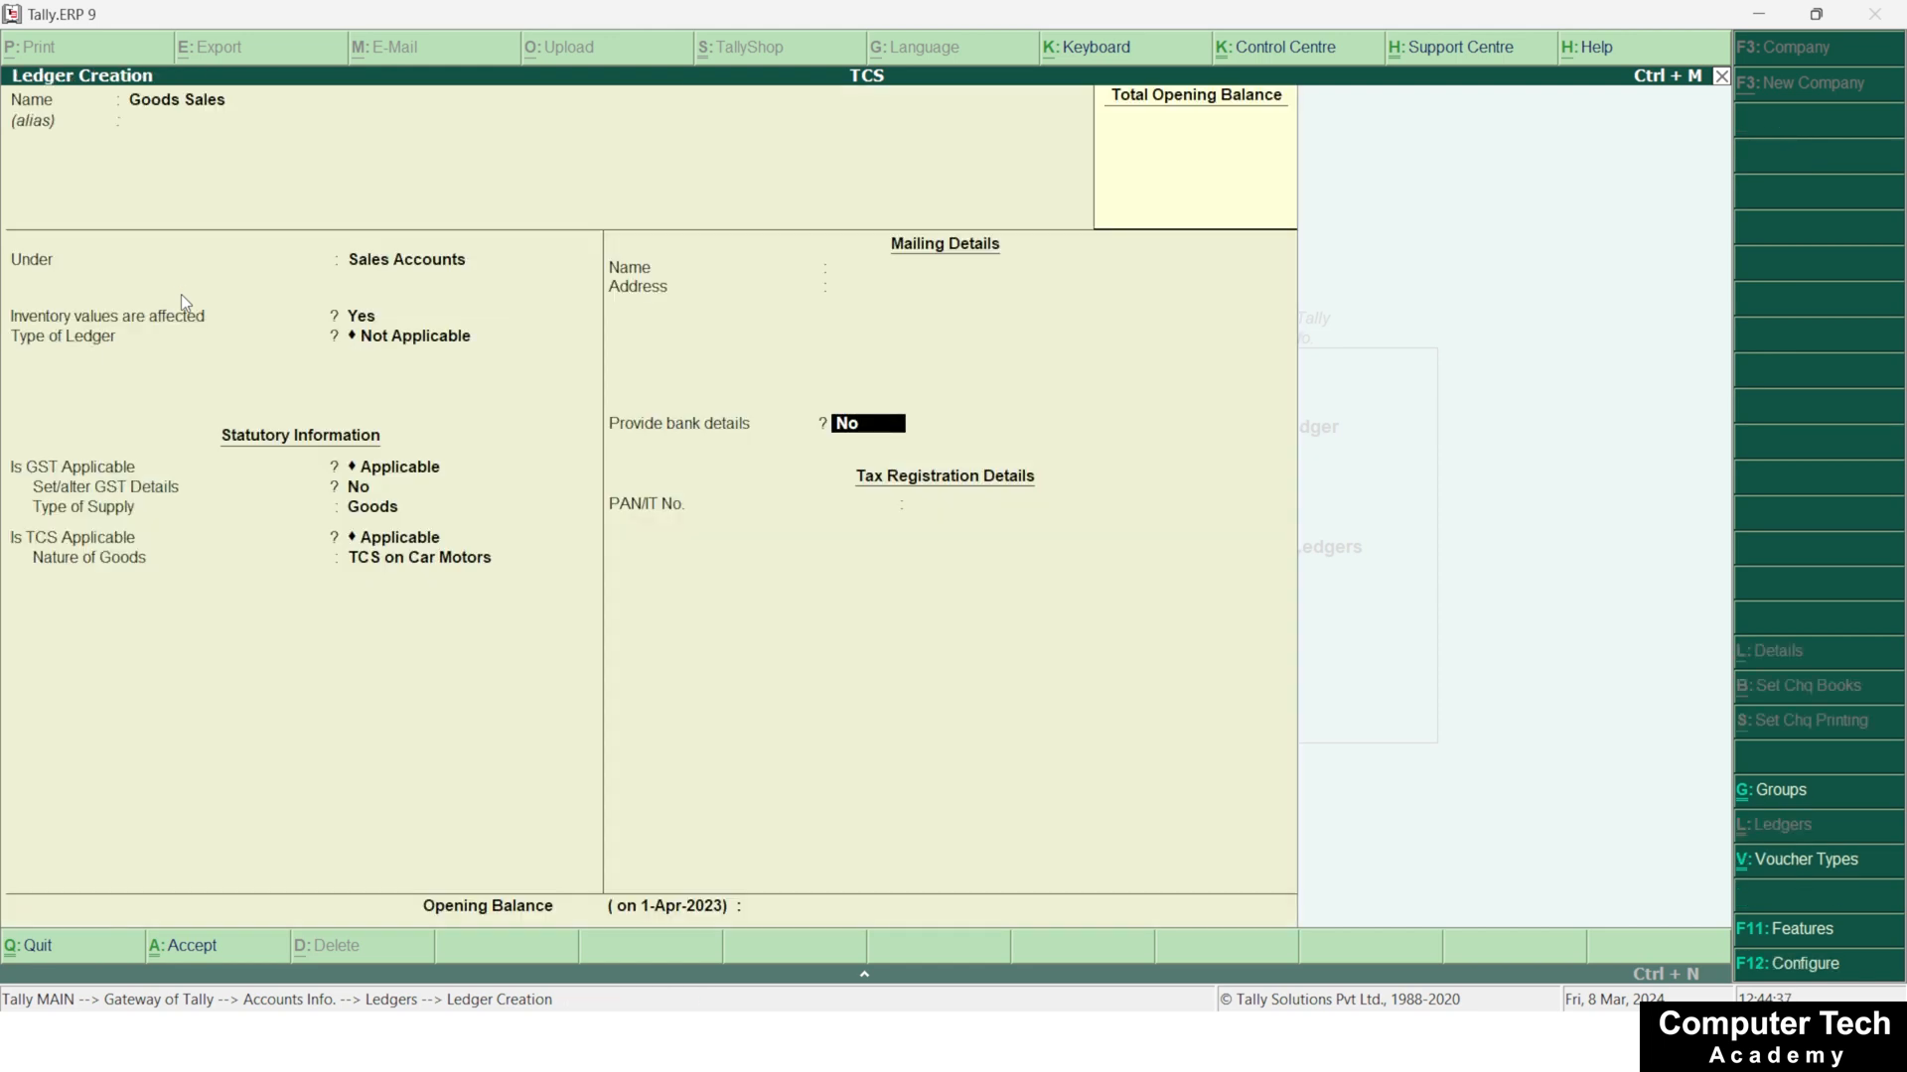
{"action": "key", "text": "ctrl+a"}
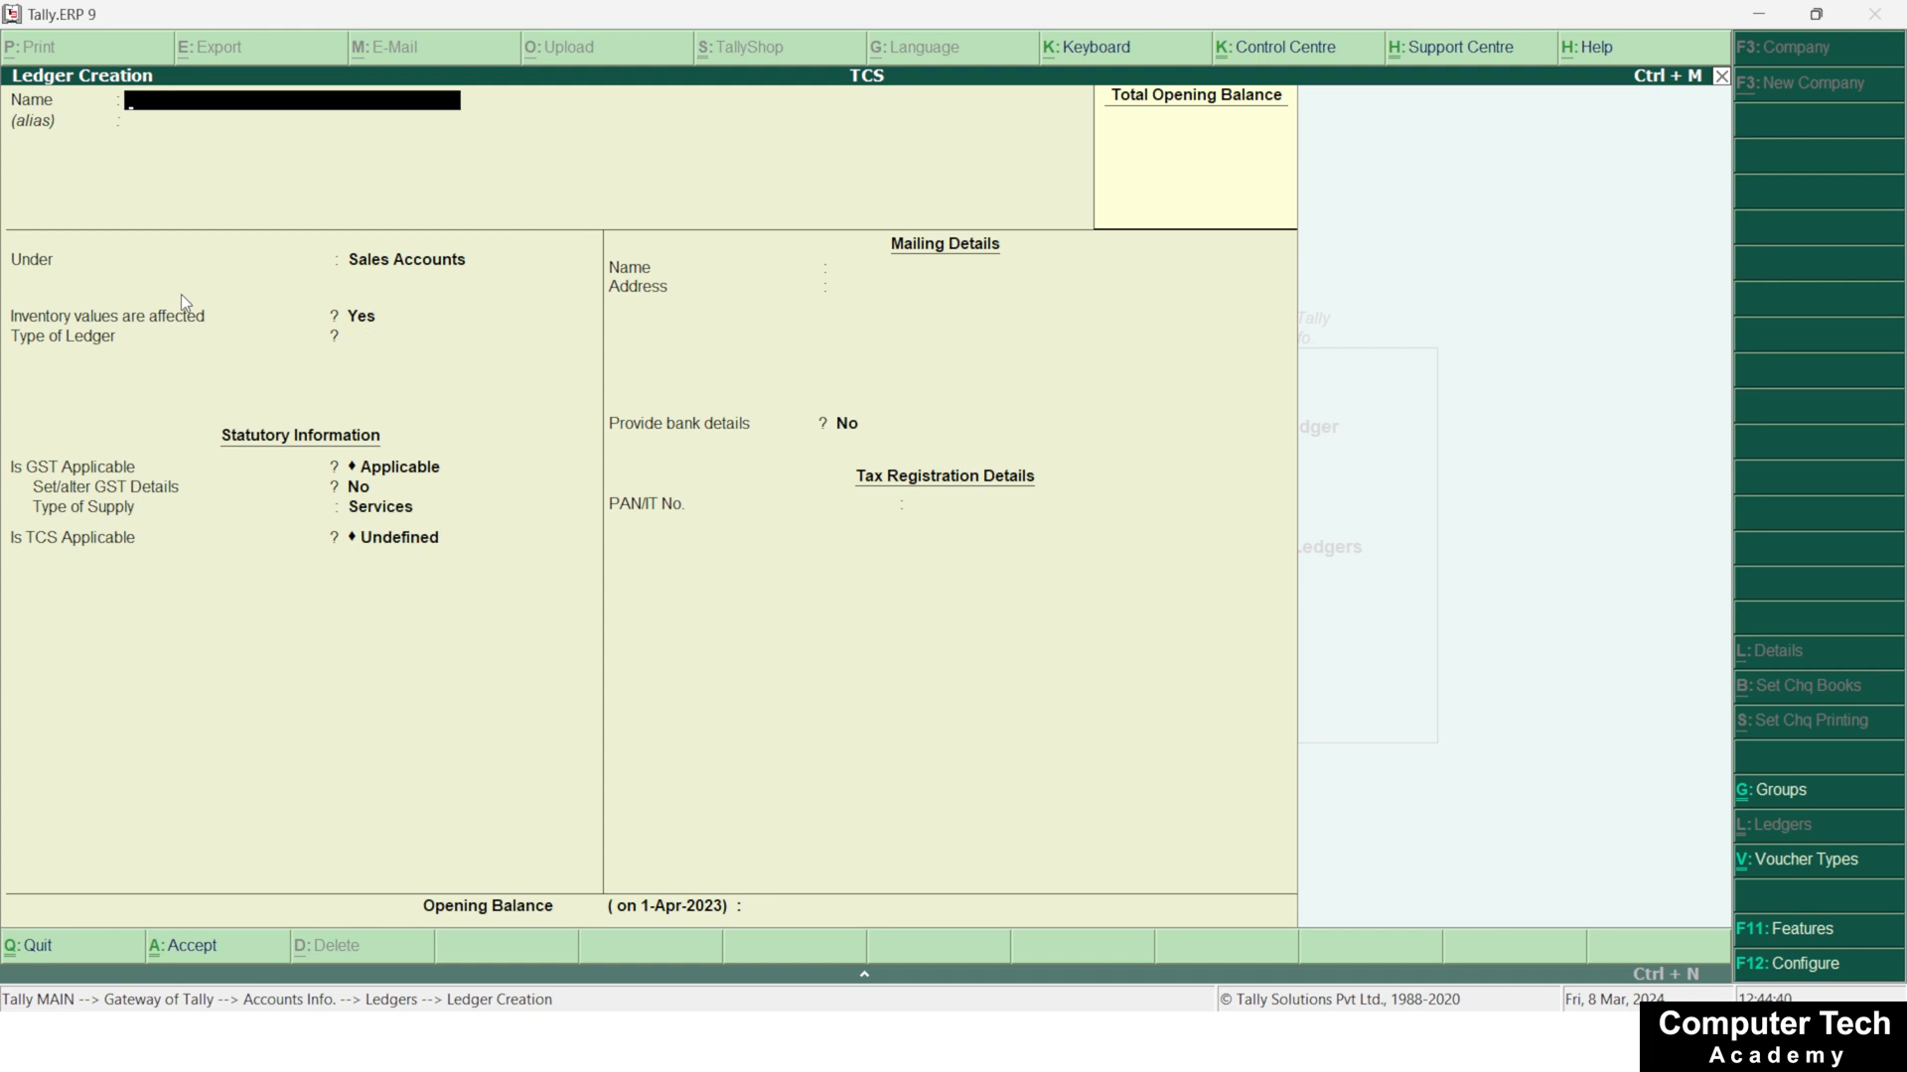
Name the next ledger CGST, leave its alias blank and place it under Duties & Taxes
{"action": "type", "text": "CGST"}
{"action": "key", "text": "Return"}
{"action": "key", "text": "Return"}
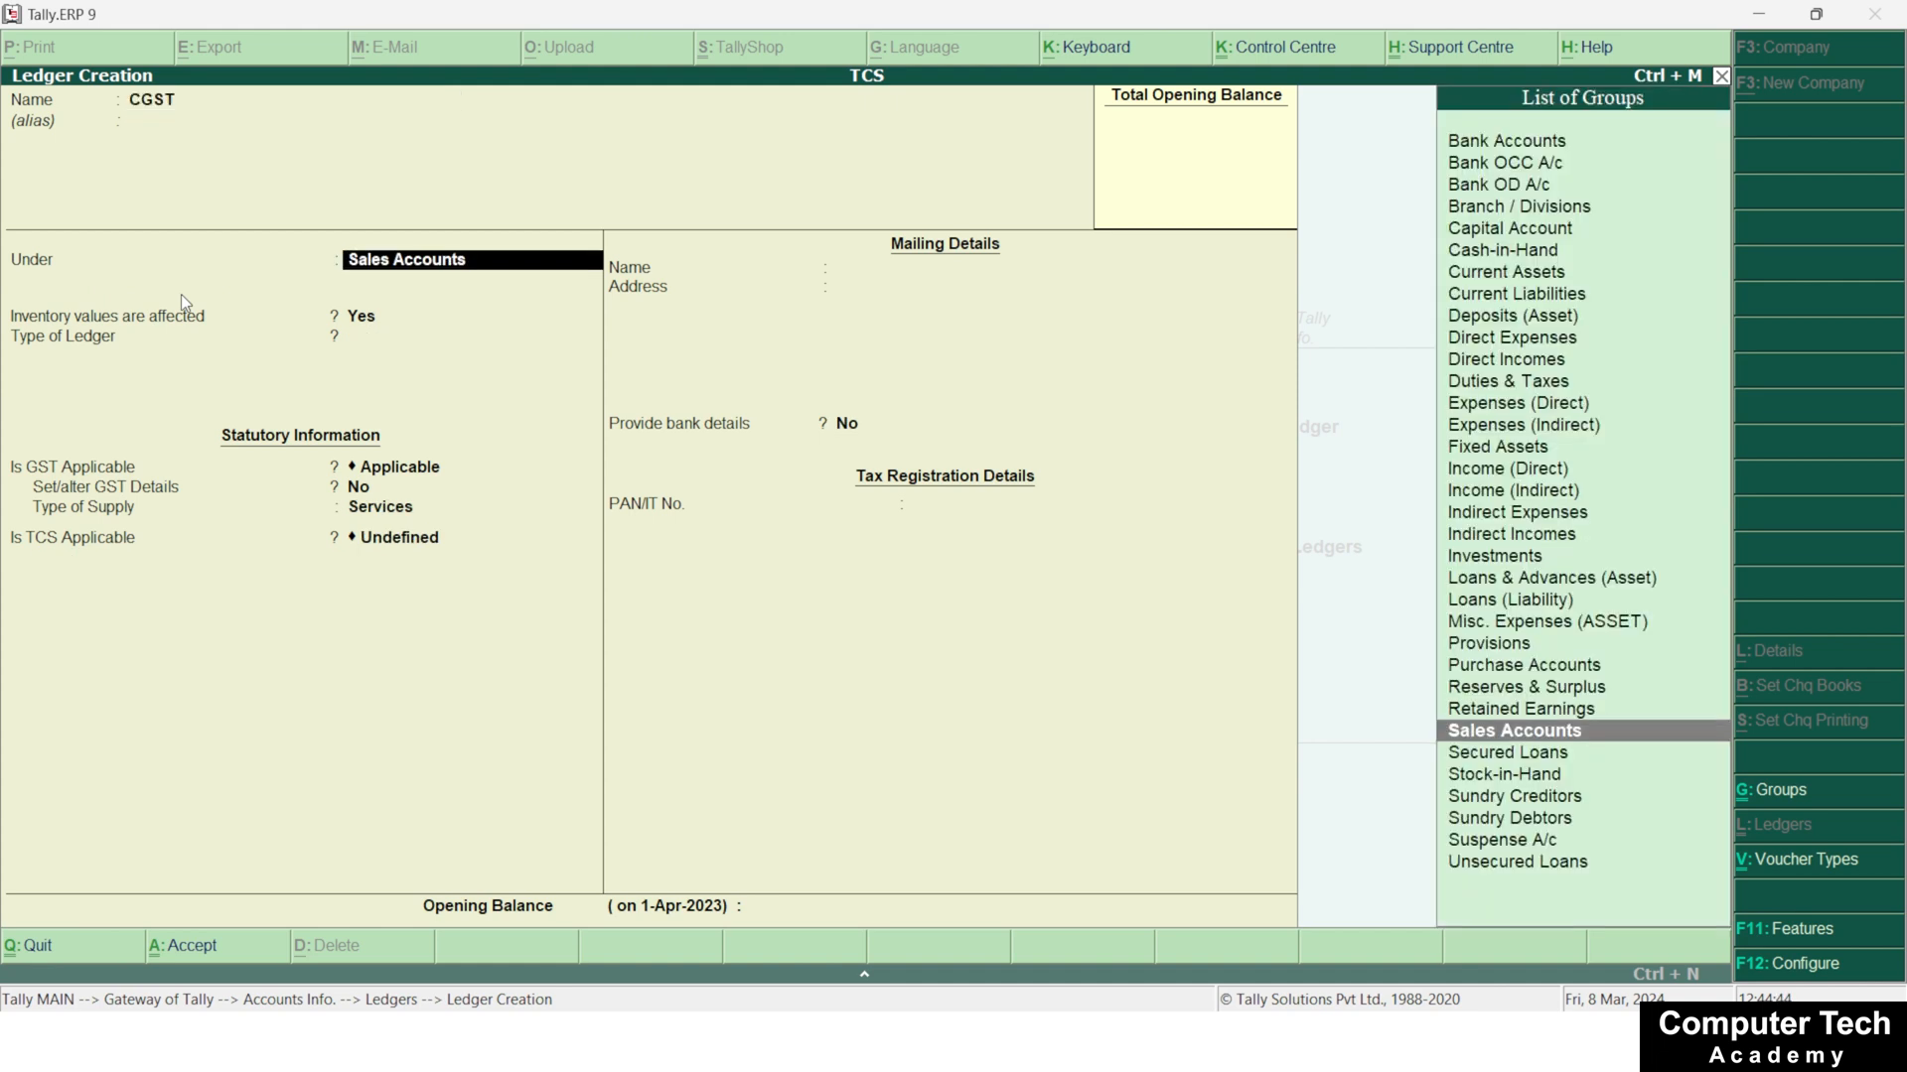
{"action": "type", "text": "Dut"}
{"action": "key", "text": "Return"}
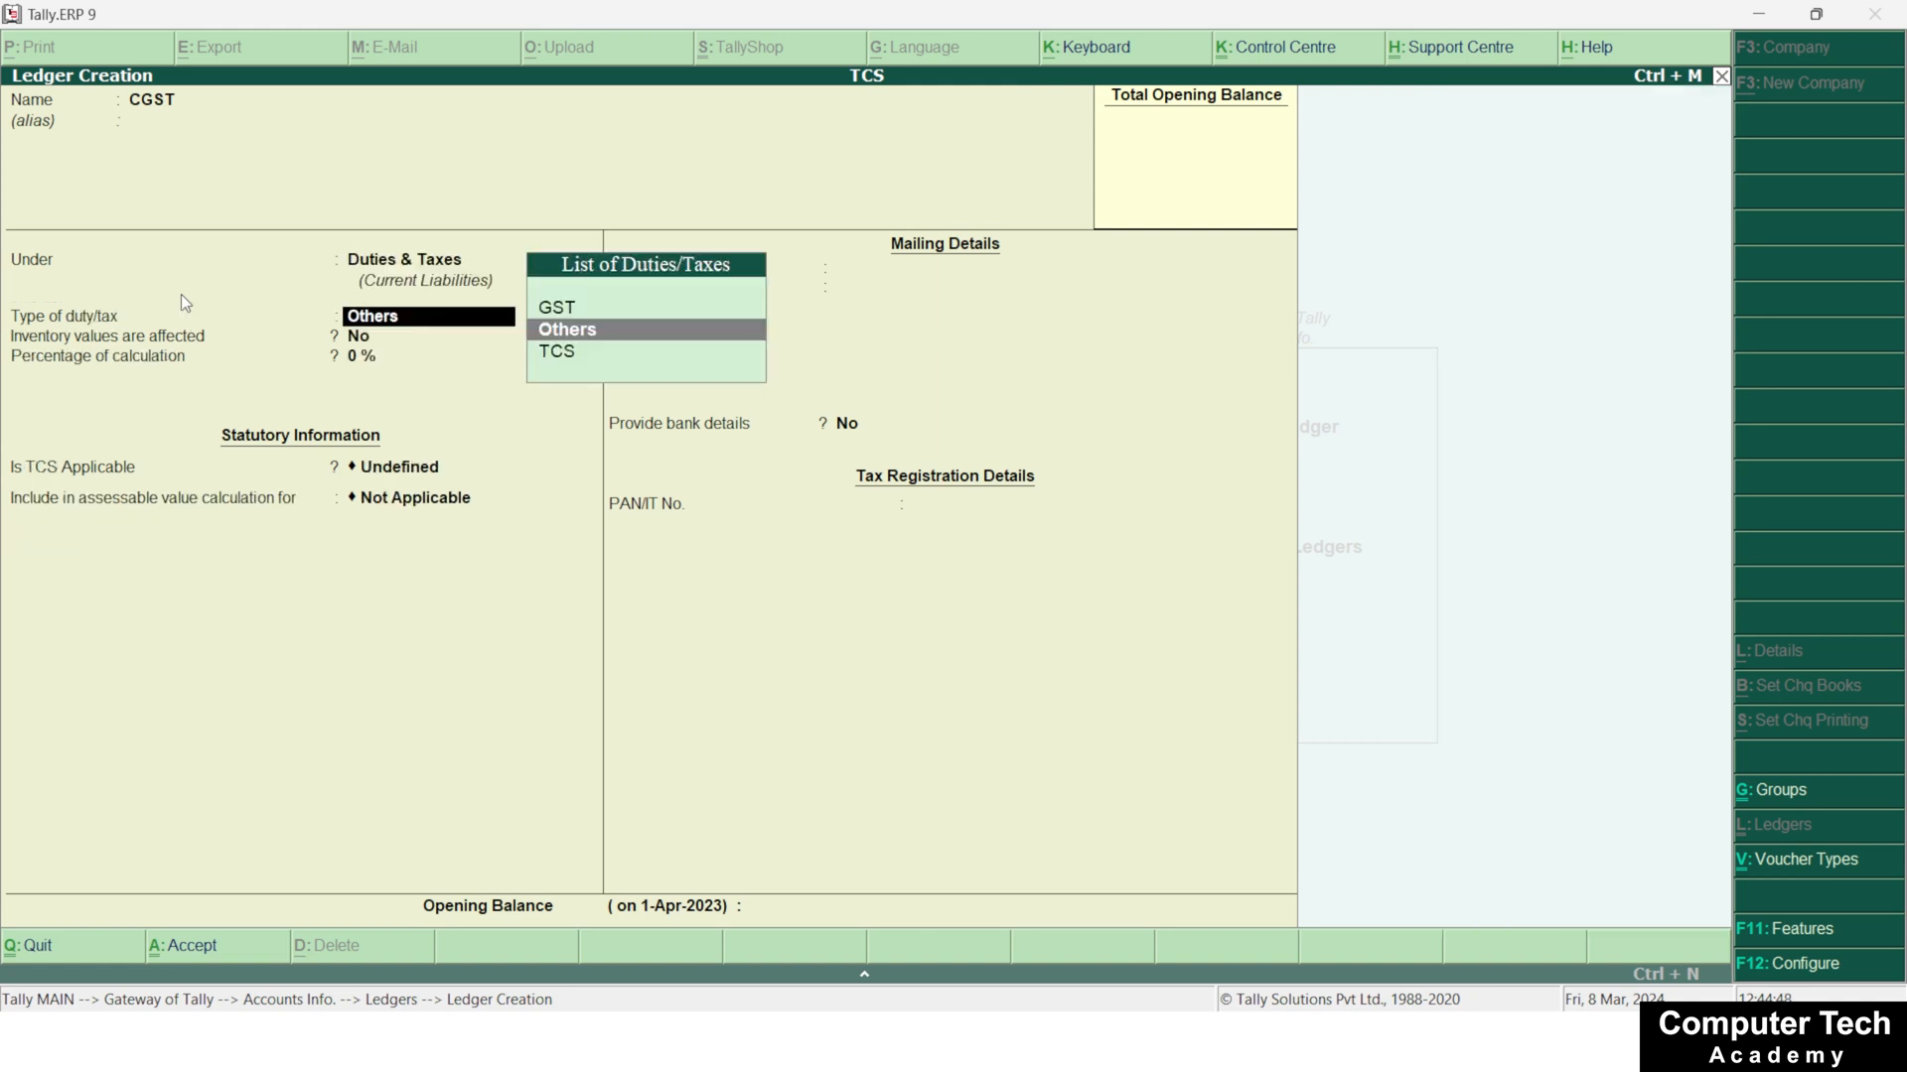
Set the CGST ledger's duty type to GST and tax type to Central Tax, keep the remaining defaults and save it
{"action": "key", "text": "Up"}
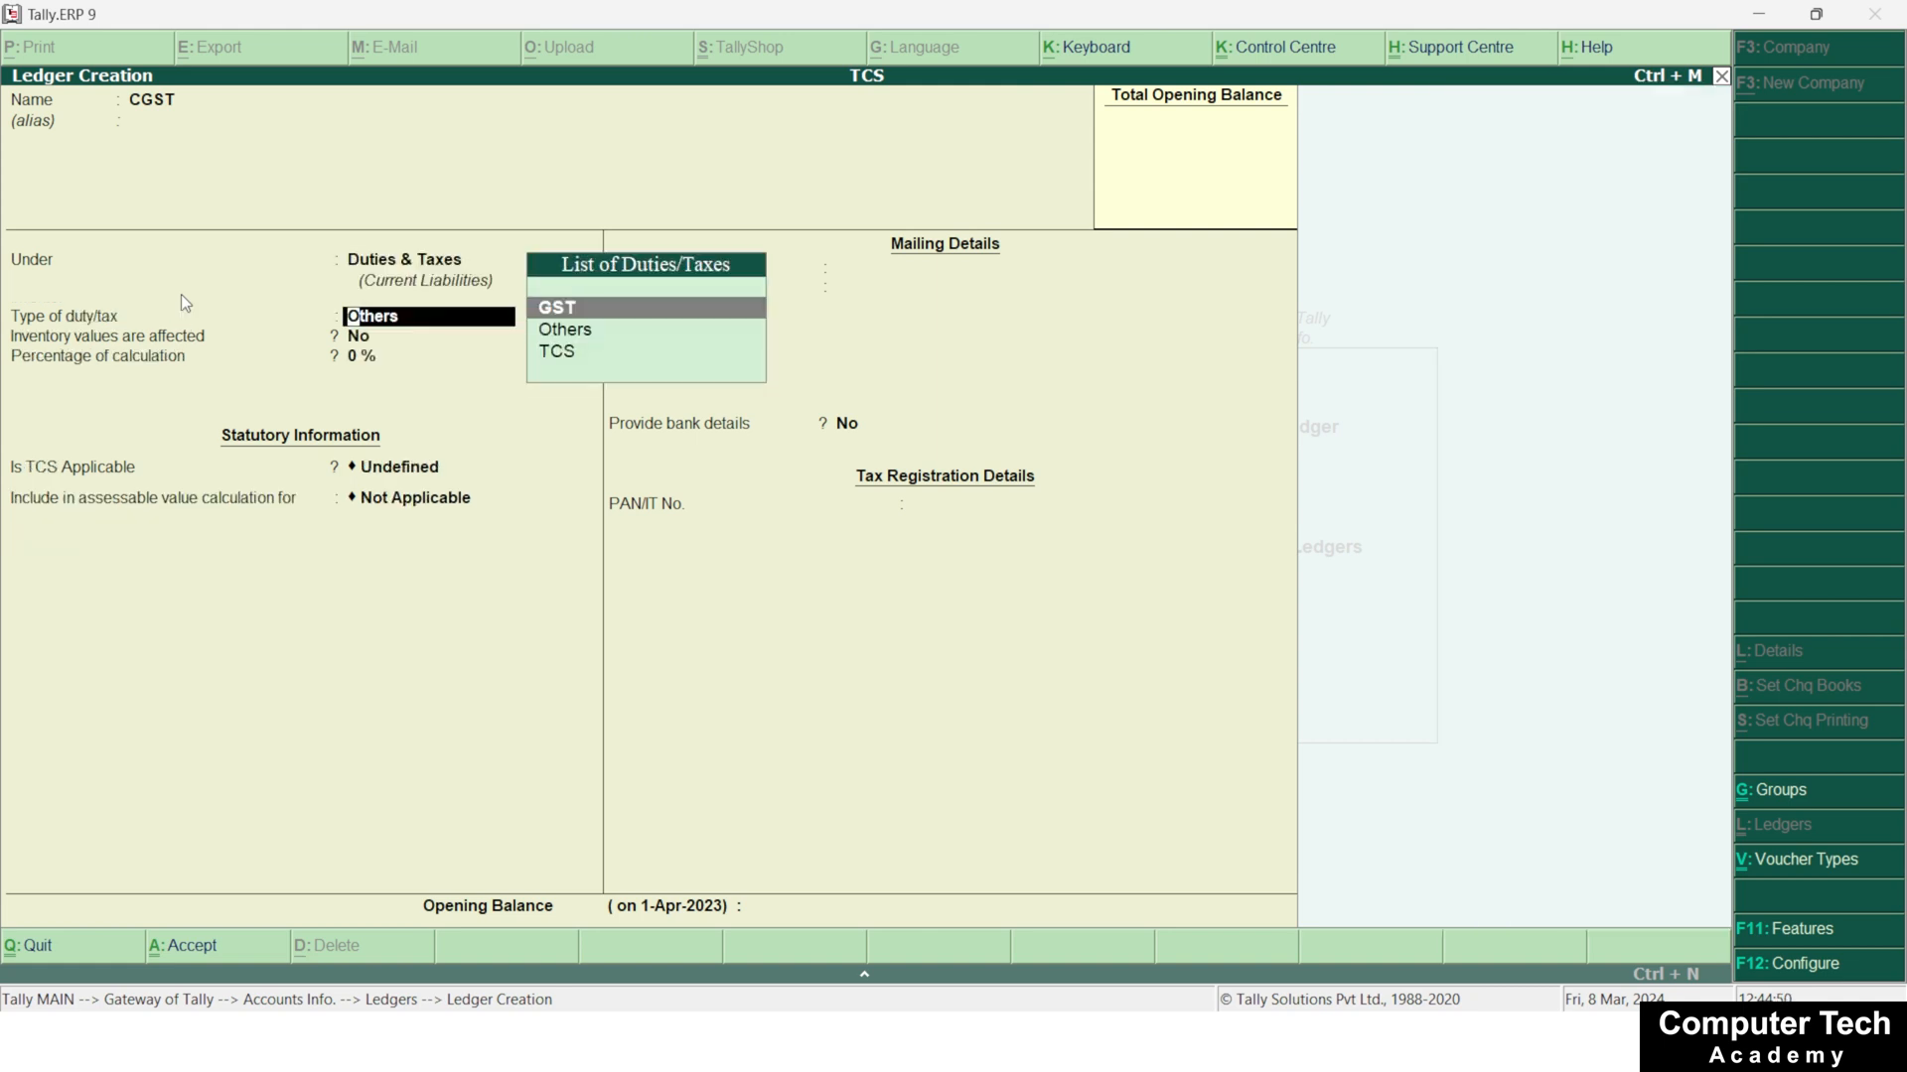
{"action": "key", "text": "Return"}
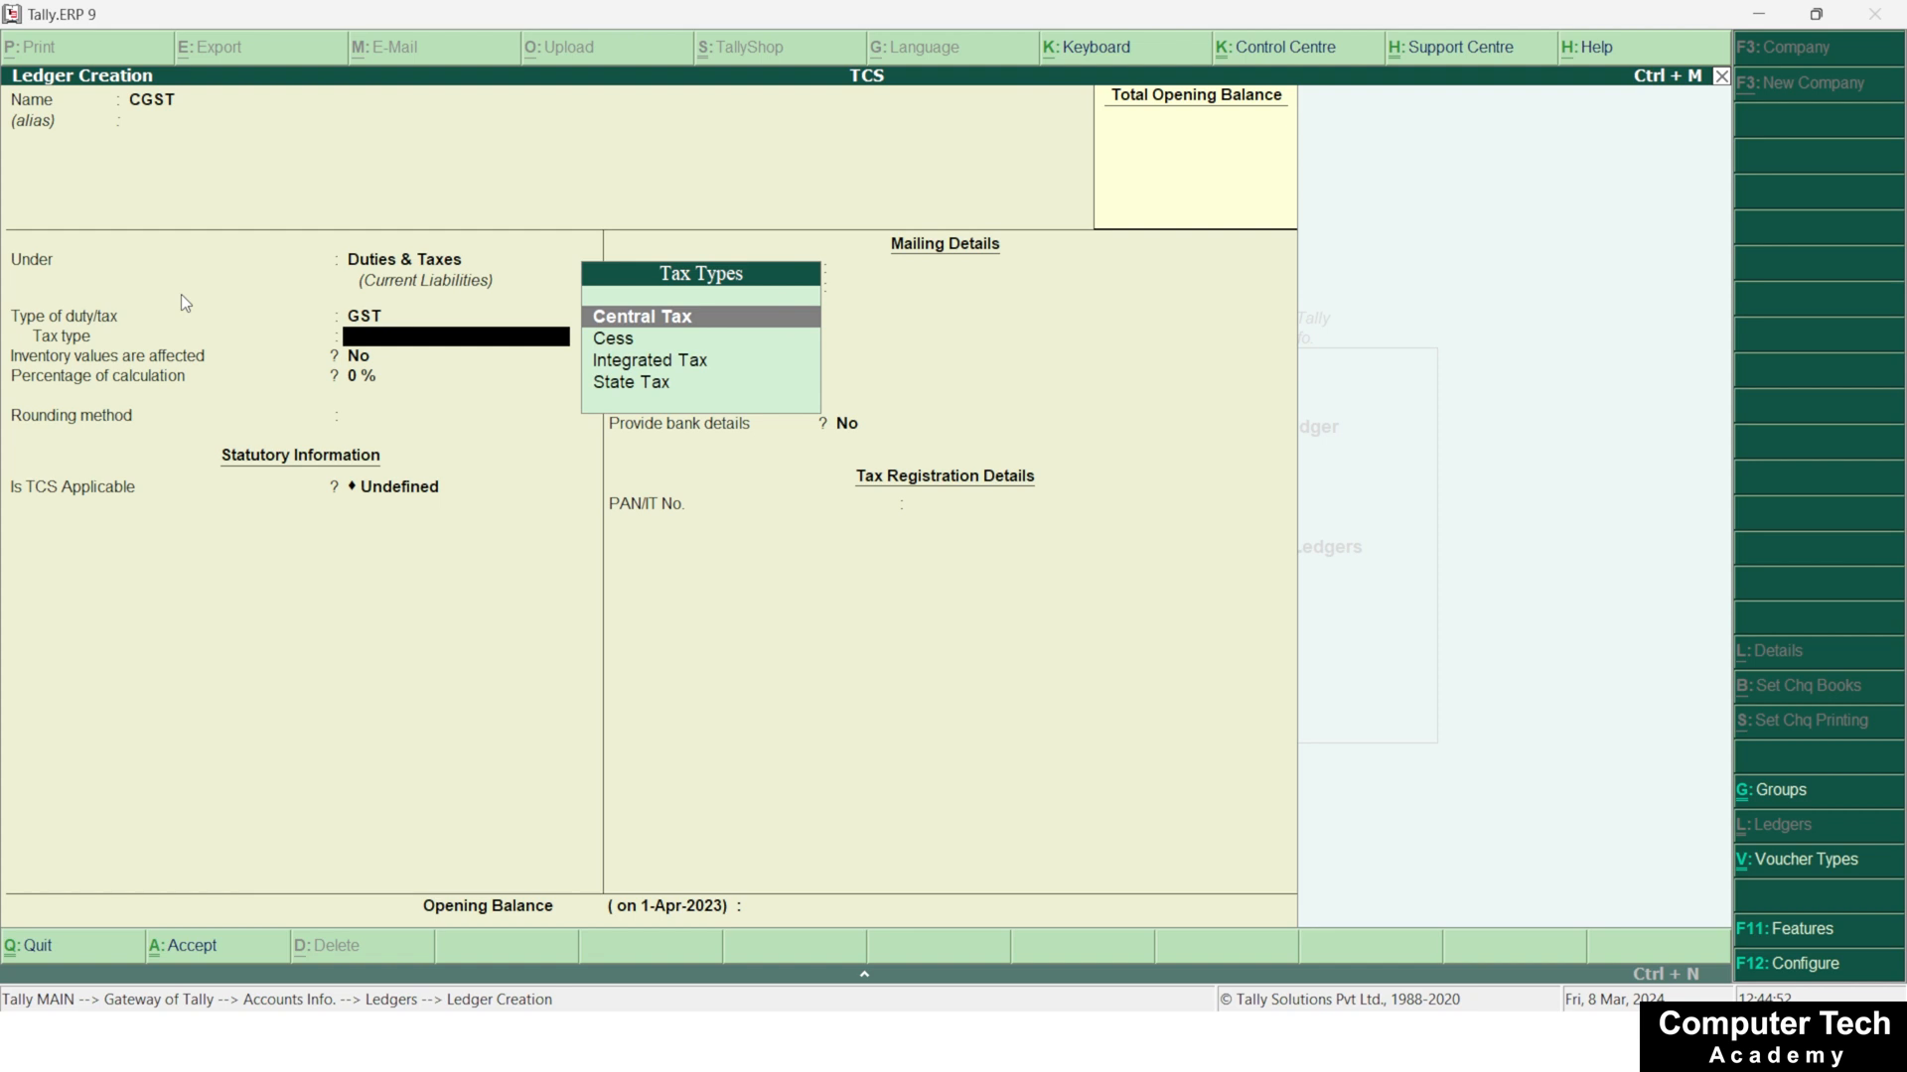
{"action": "key", "text": "Return"}
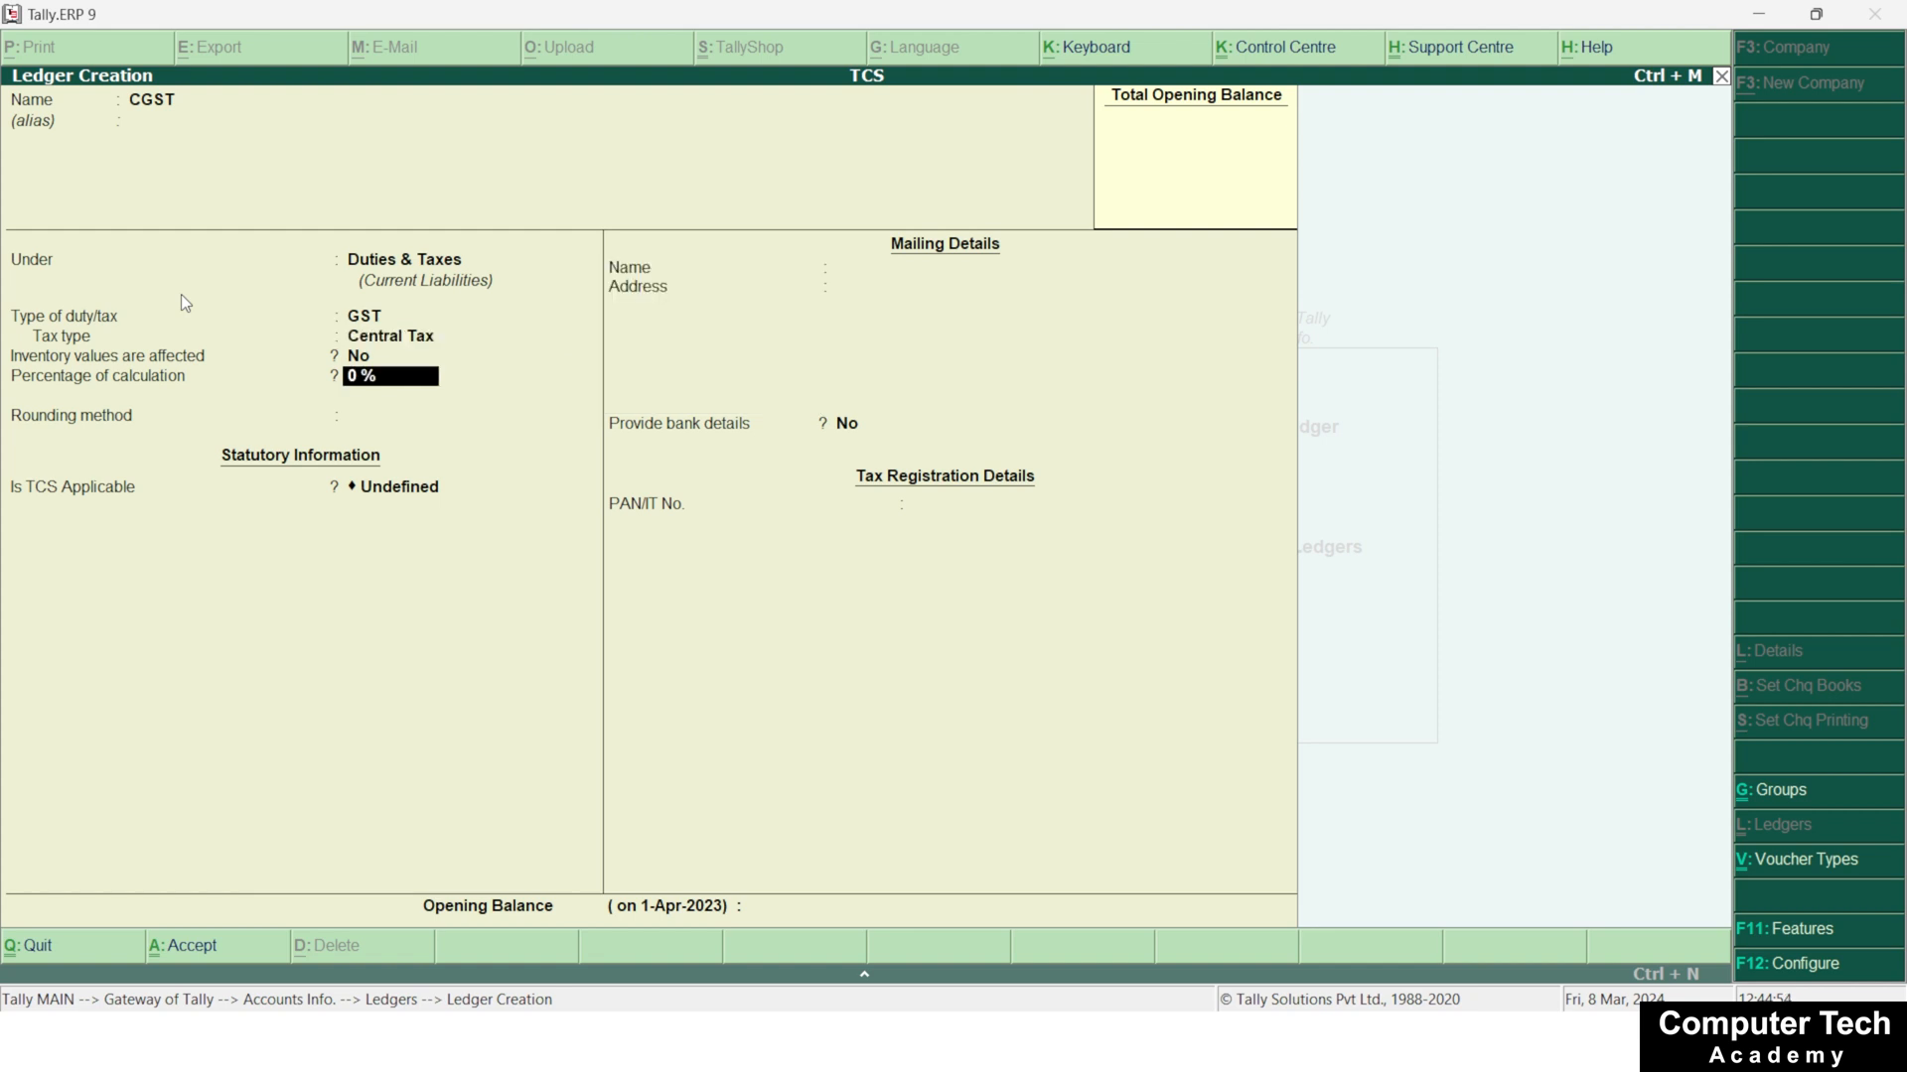
{"action": "key", "text": "Return"}
{"action": "key", "text": "Return"}
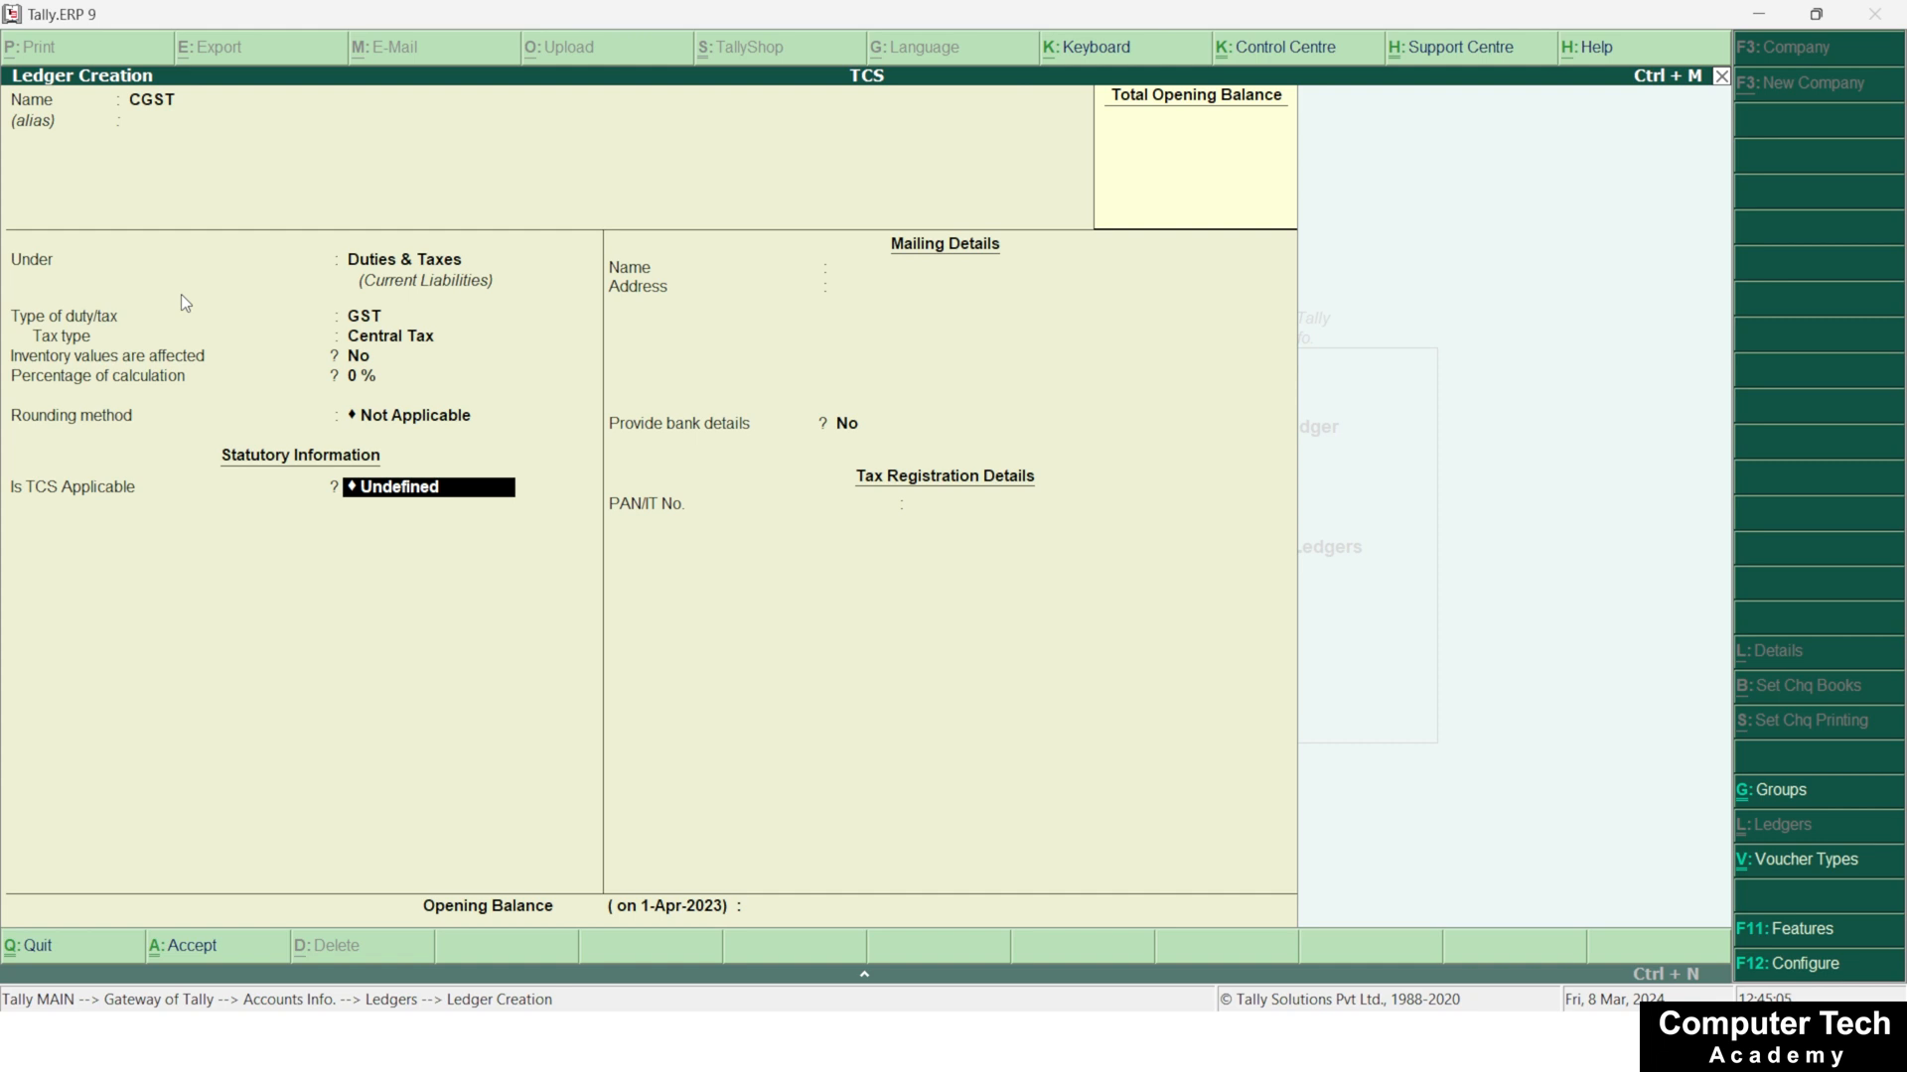
{"action": "key", "text": "ctrl+a"}
Name the next ledger SGST in capital letters
{"action": "type", "text": "Sgst"}
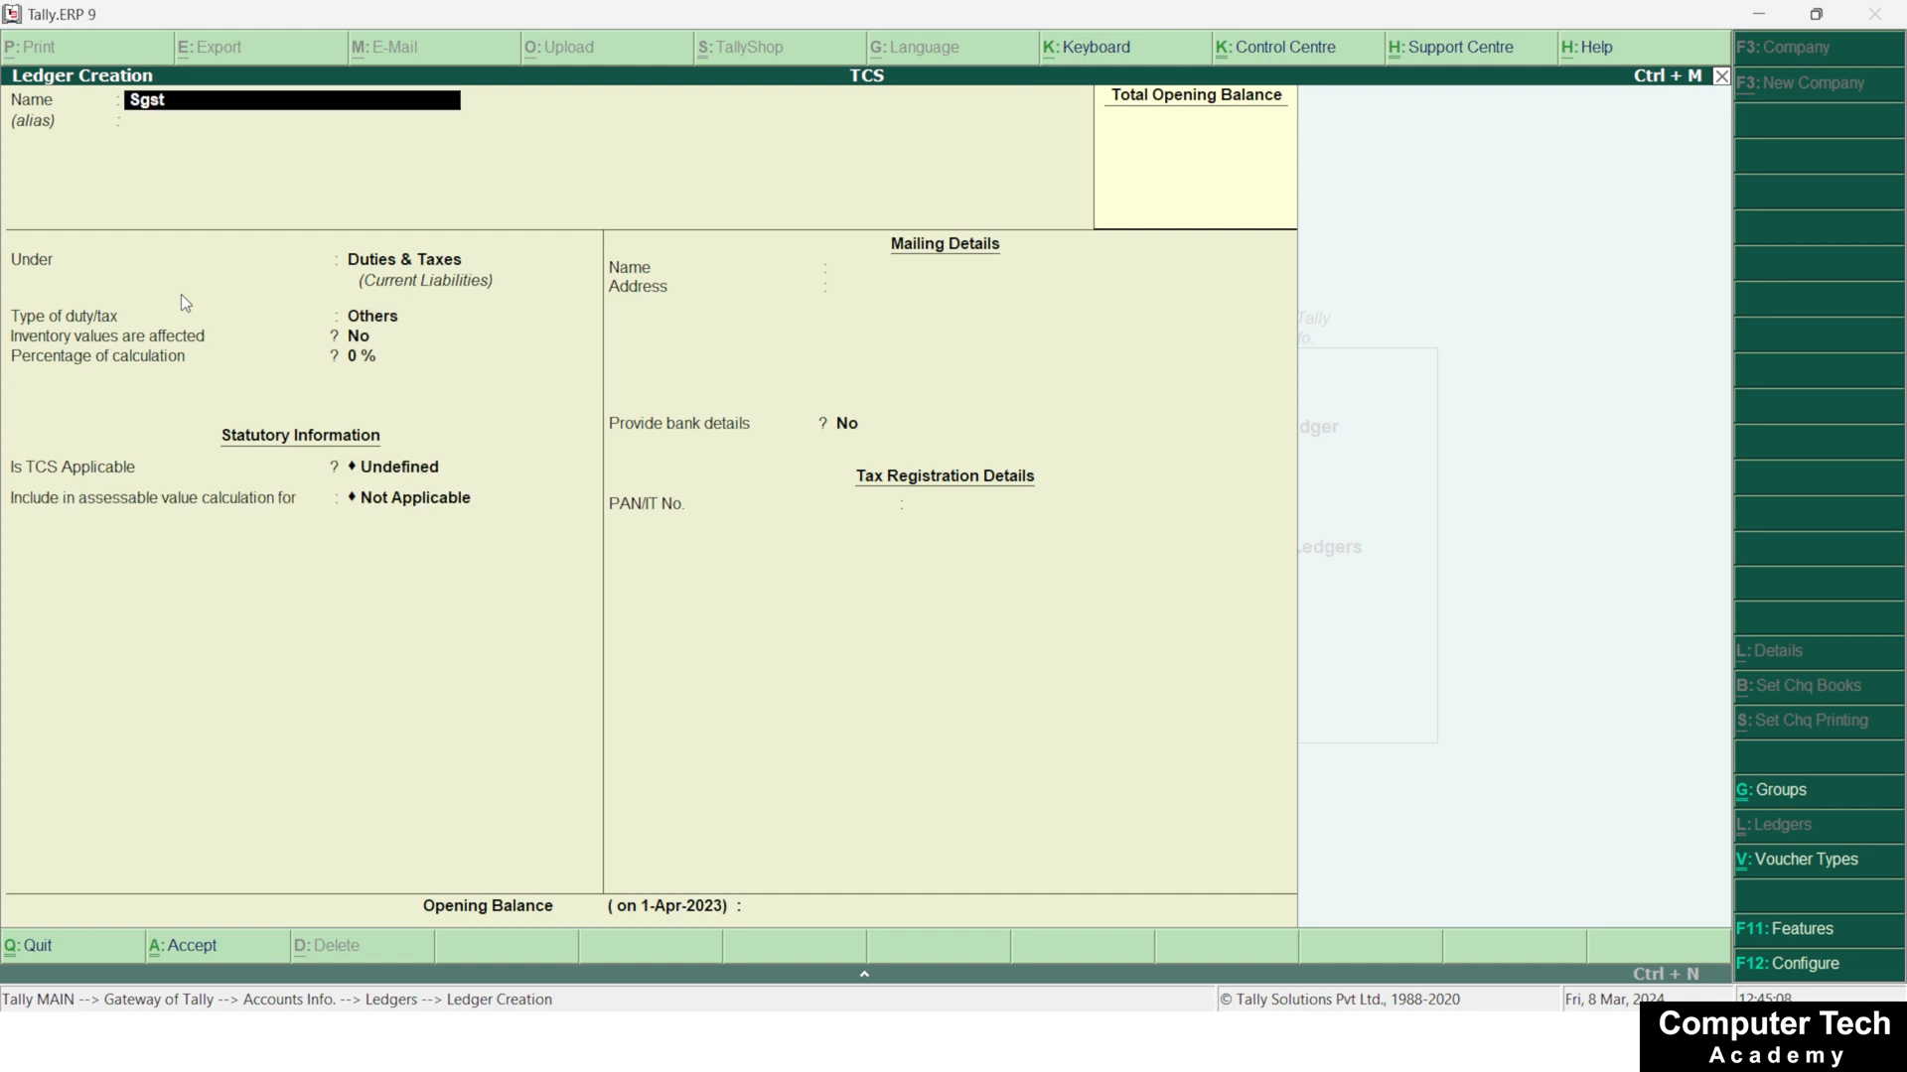
{"action": "key", "text": "Return"}
{"action": "key", "text": "Return"}
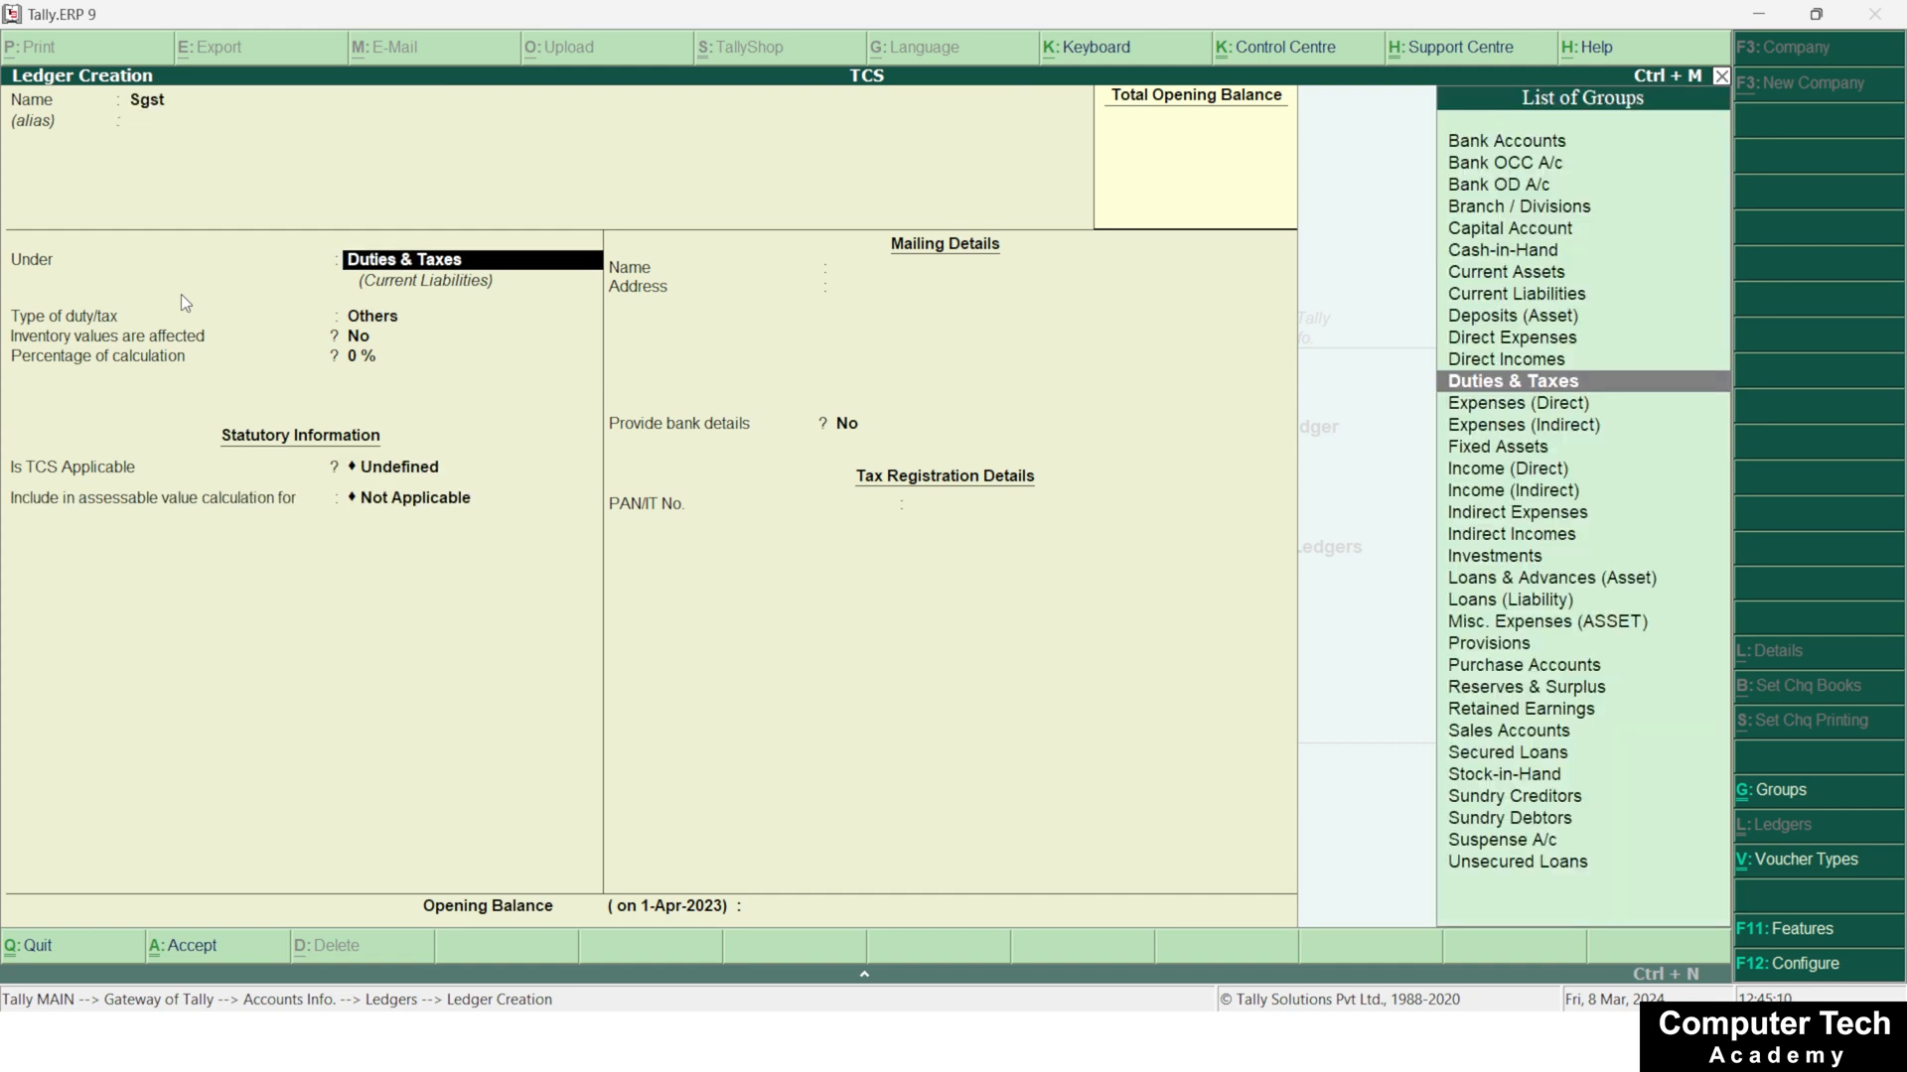
{"action": "key", "text": "BackSpace"}
{"action": "key", "text": "BackSpace"}
{"action": "type", "text": "SGST"}
Keep SGST under Duties & Taxes, set its duty type to GST and tax type to State Tax, and save the ledger
{"action": "key", "text": "Return"}
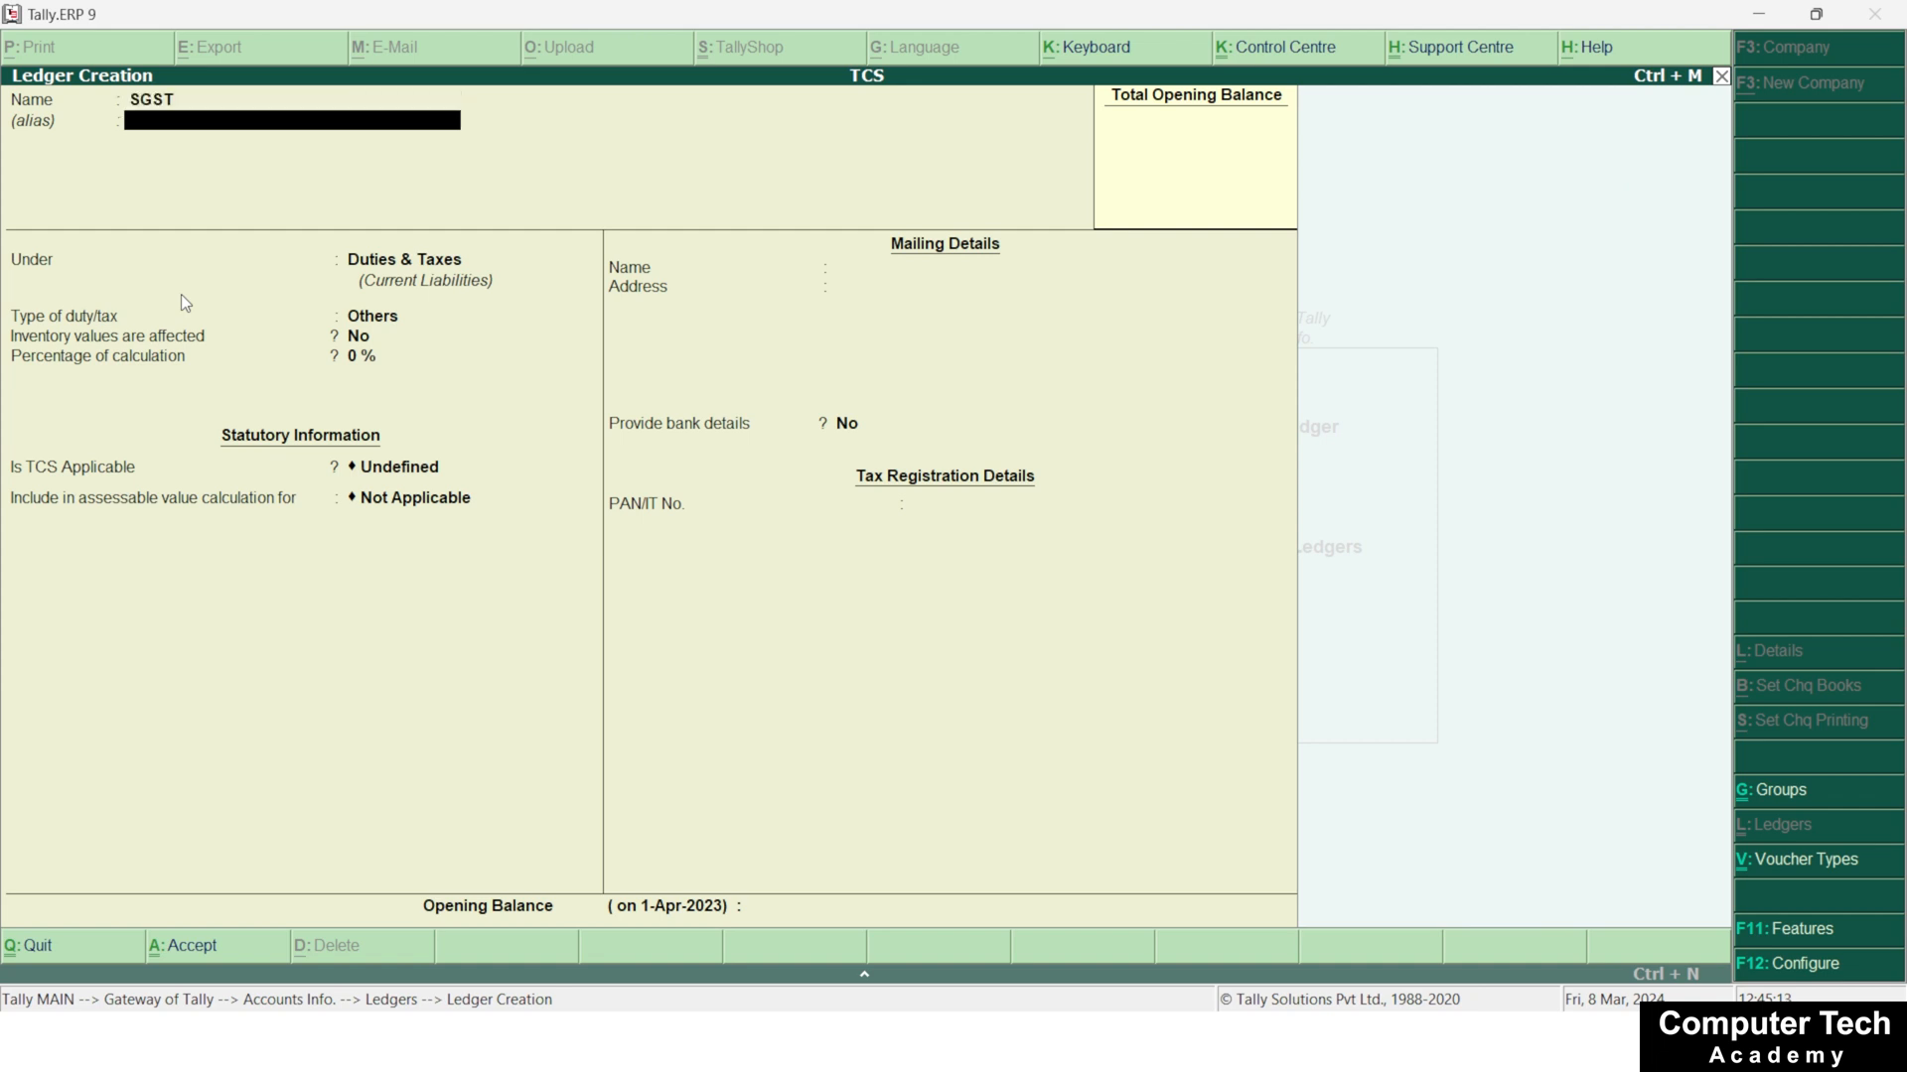
{"action": "key", "text": "Return"}
{"action": "key", "text": "Return"}
{"action": "key", "text": "Up"}
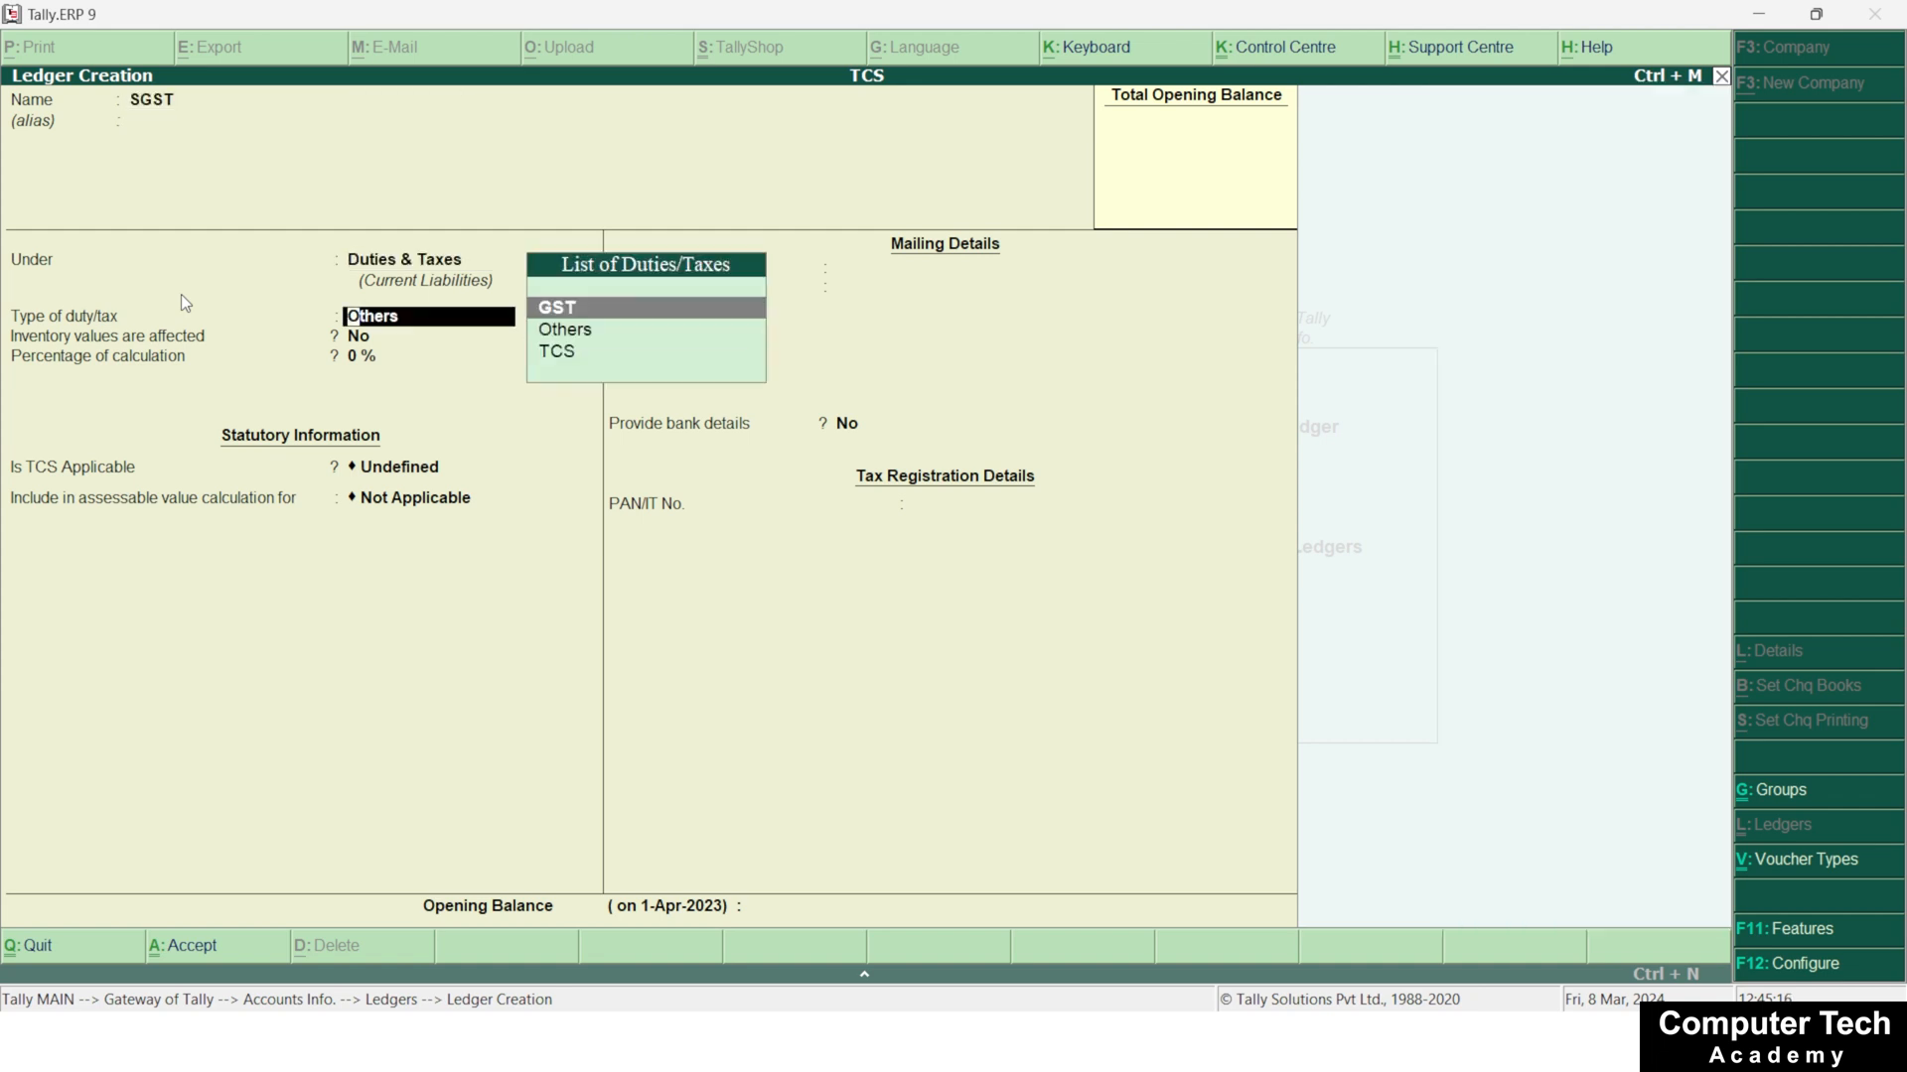
{"action": "key", "text": "Return"}
{"action": "key", "text": "Down"}
{"action": "key", "text": "Down"}
{"action": "key", "text": "Down"}
{"action": "key", "text": "Return"}
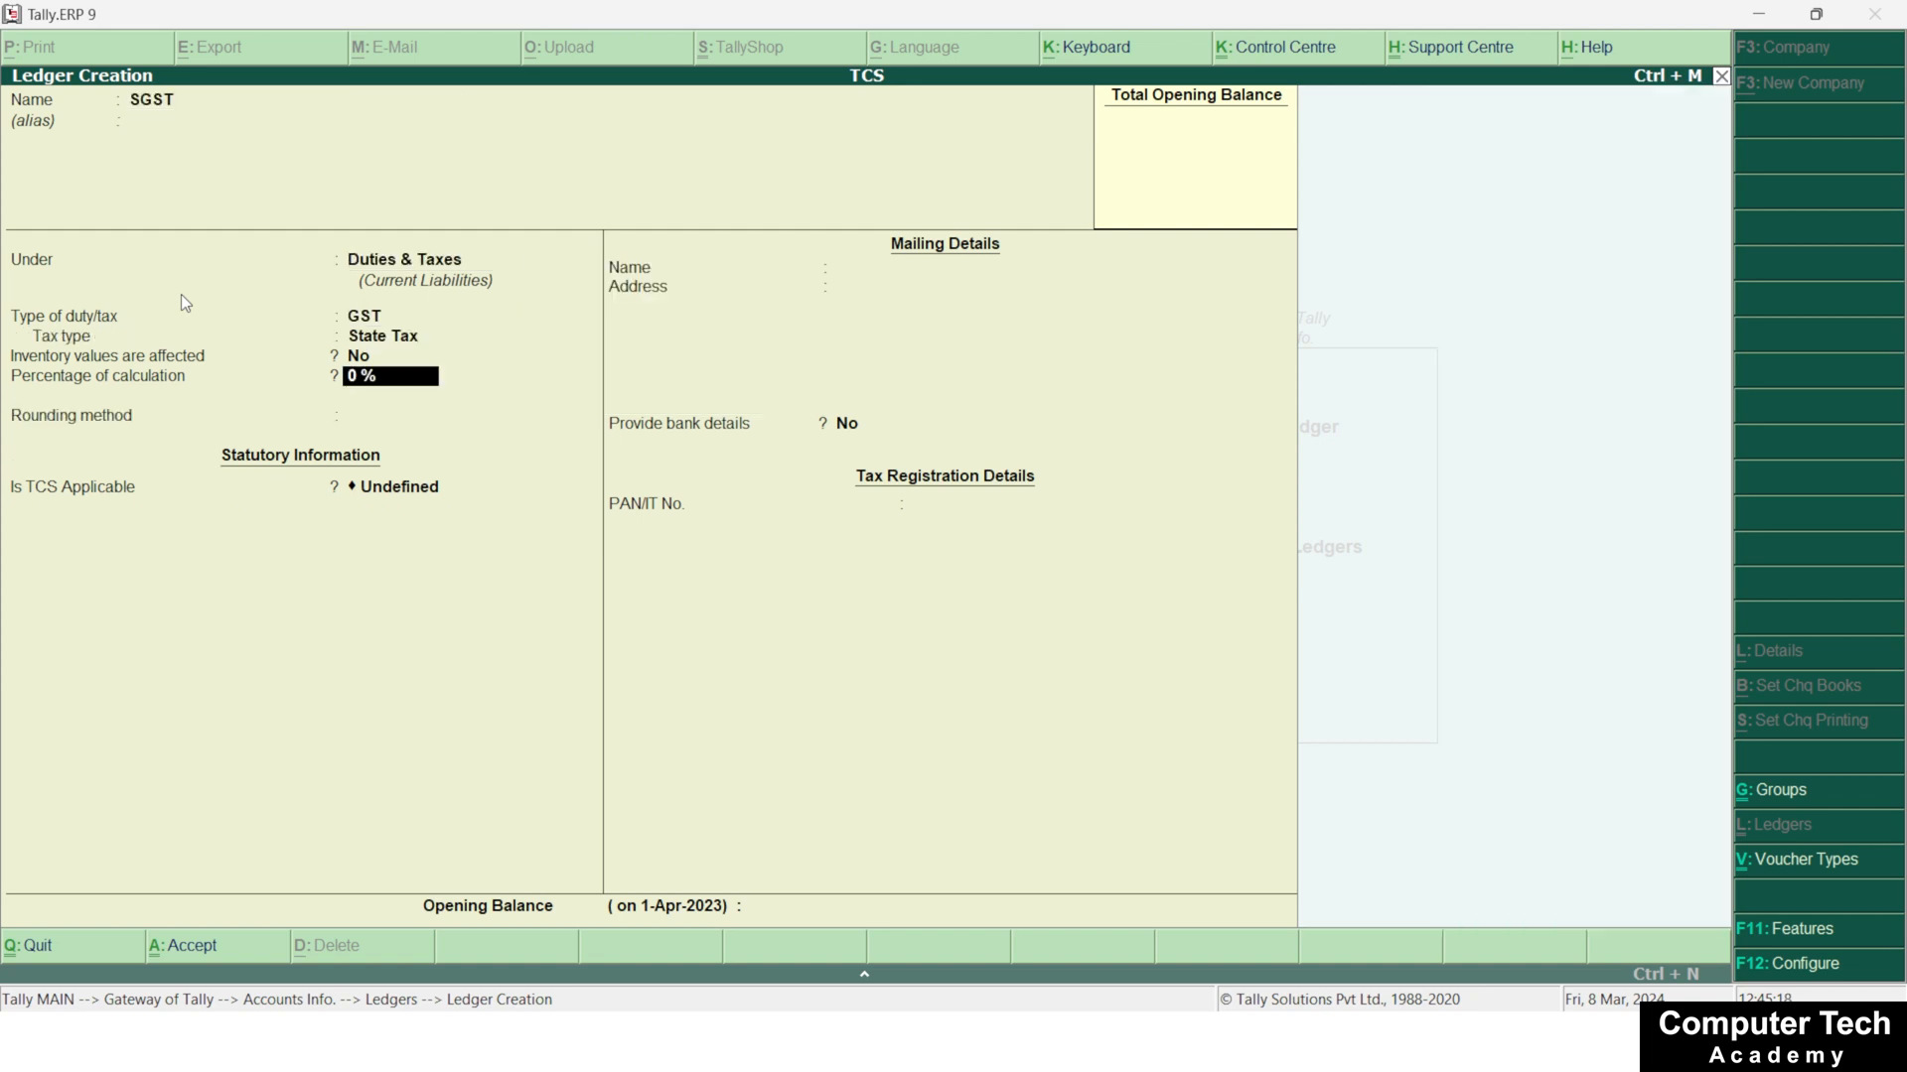
{"action": "key", "text": "Return"}
{"action": "key", "text": "Return"}
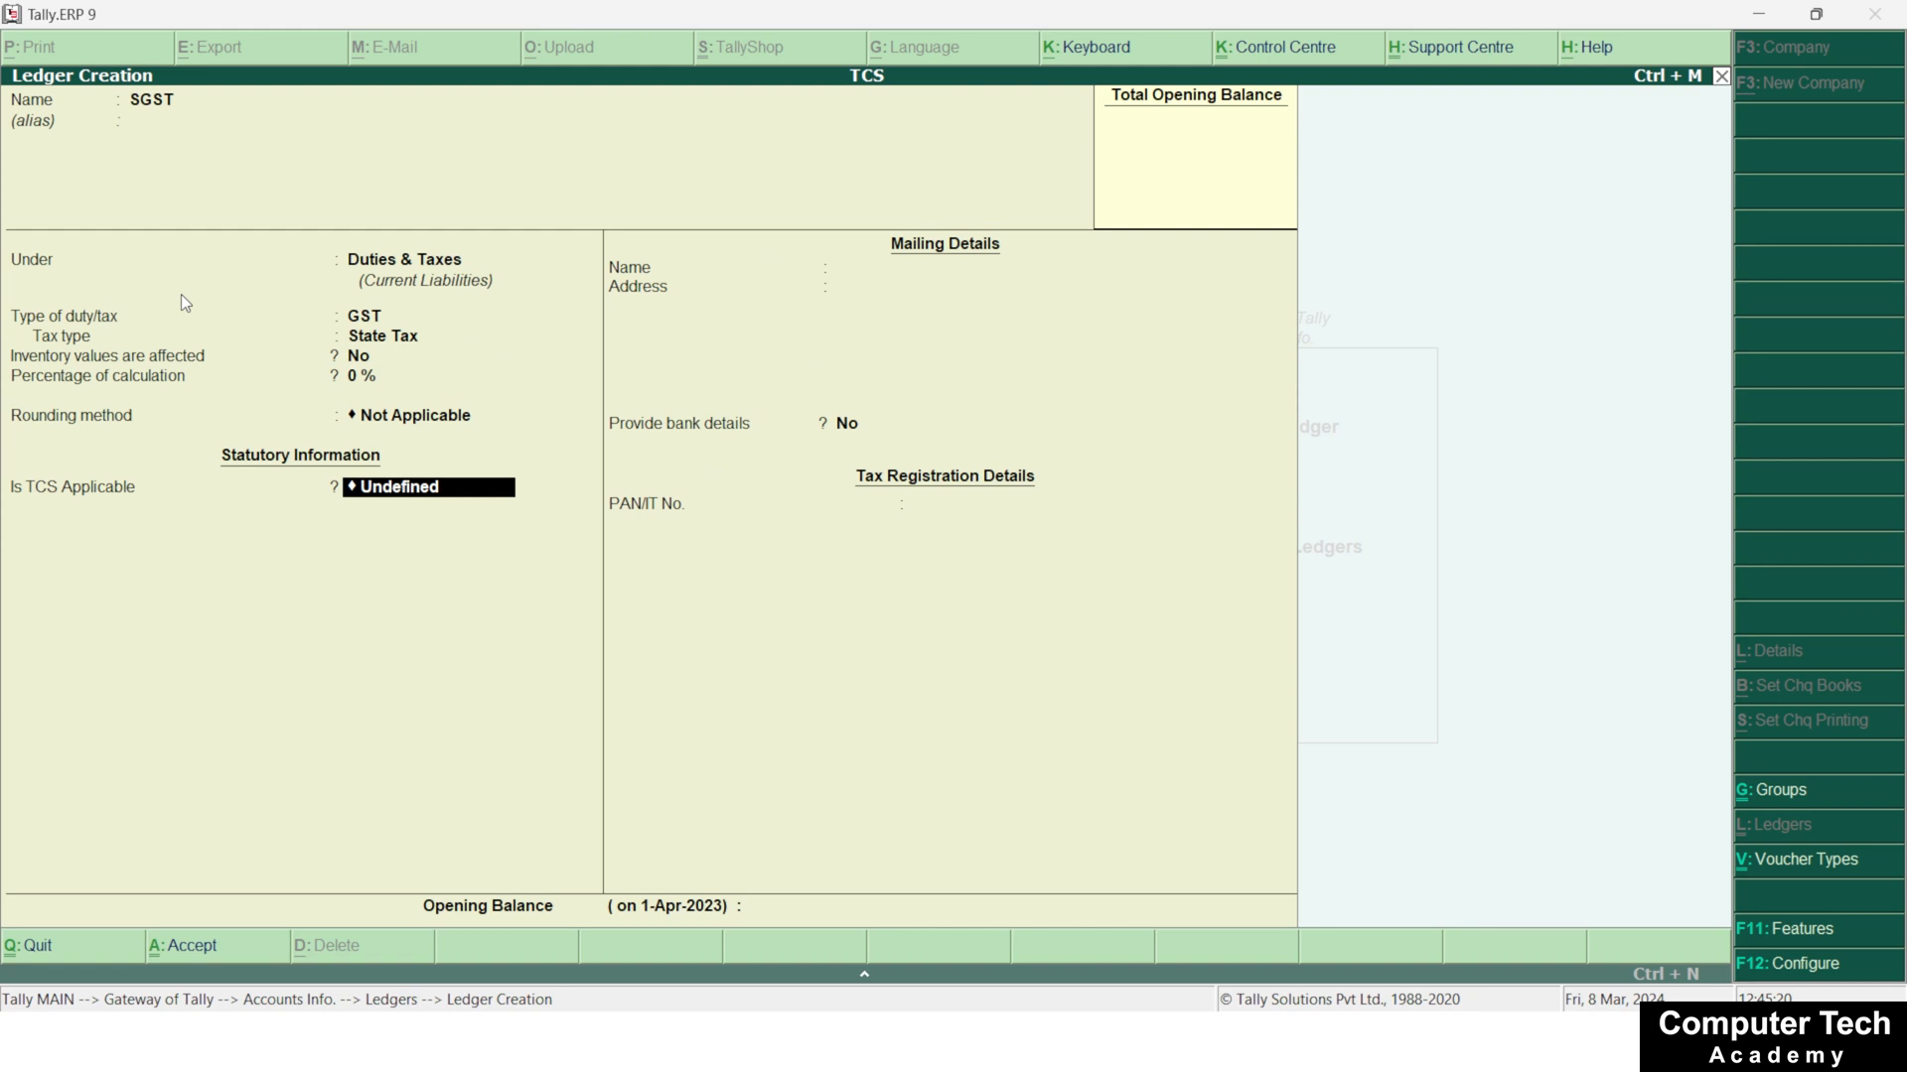
{"action": "key", "text": "ctrl+a"}
Name the next ledger TCS, leave its alias blank, keep it under Duties & Taxes and set its duty type to TCS
{"action": "type", "text": "TCS"}
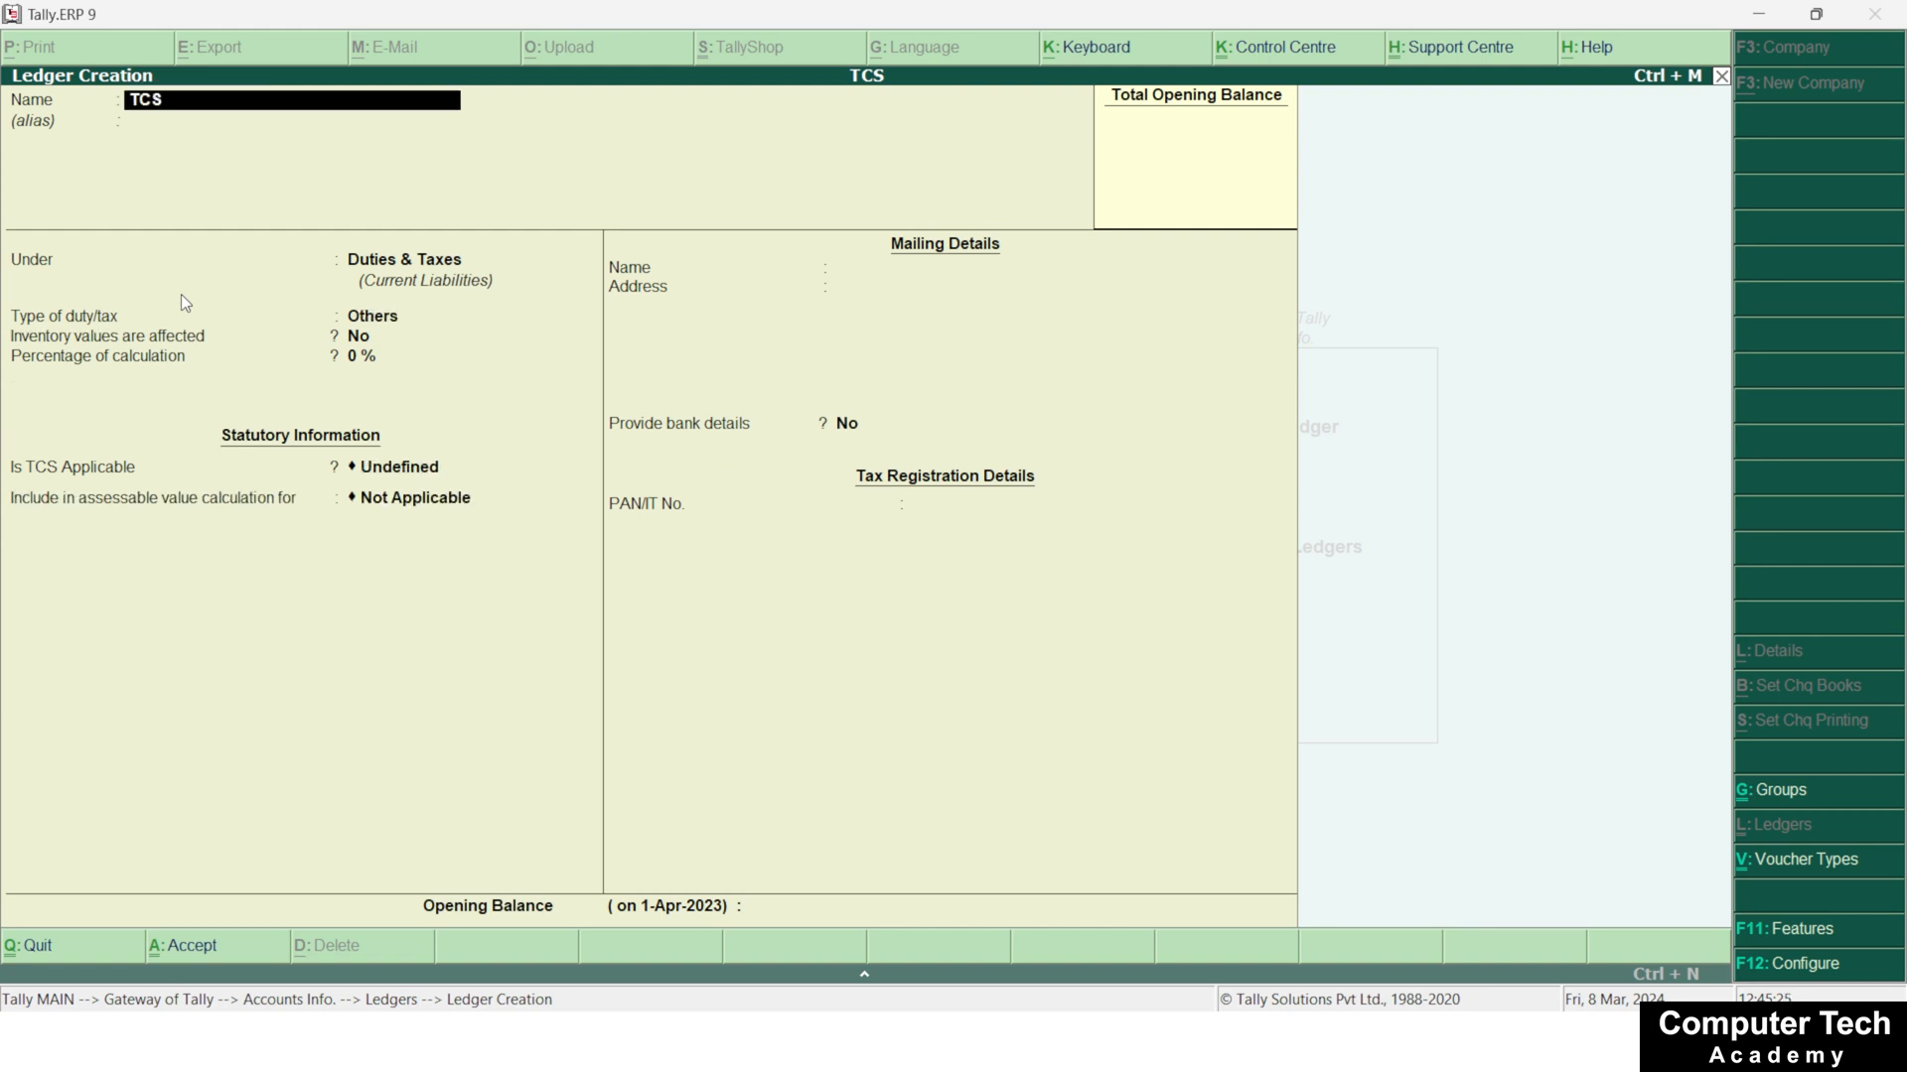
{"action": "key", "text": "Return"}
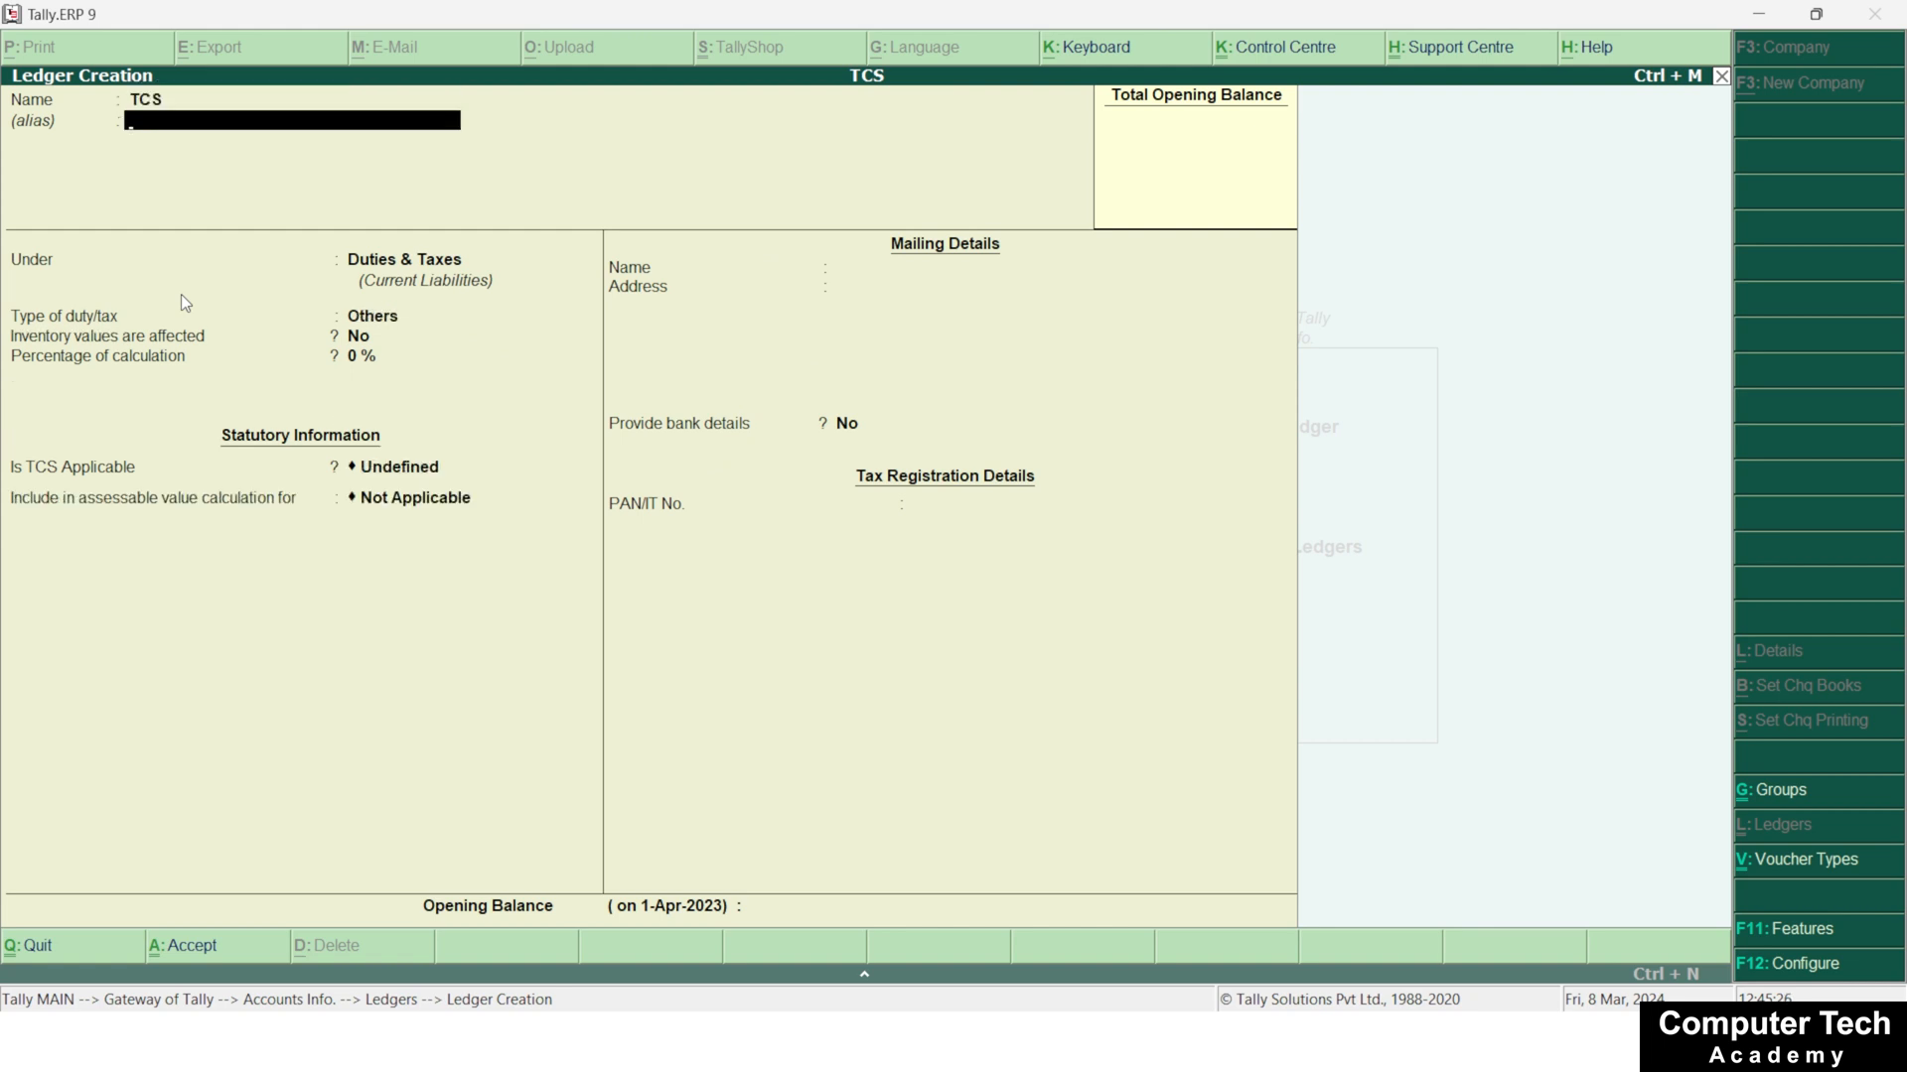
{"action": "key", "text": "Return"}
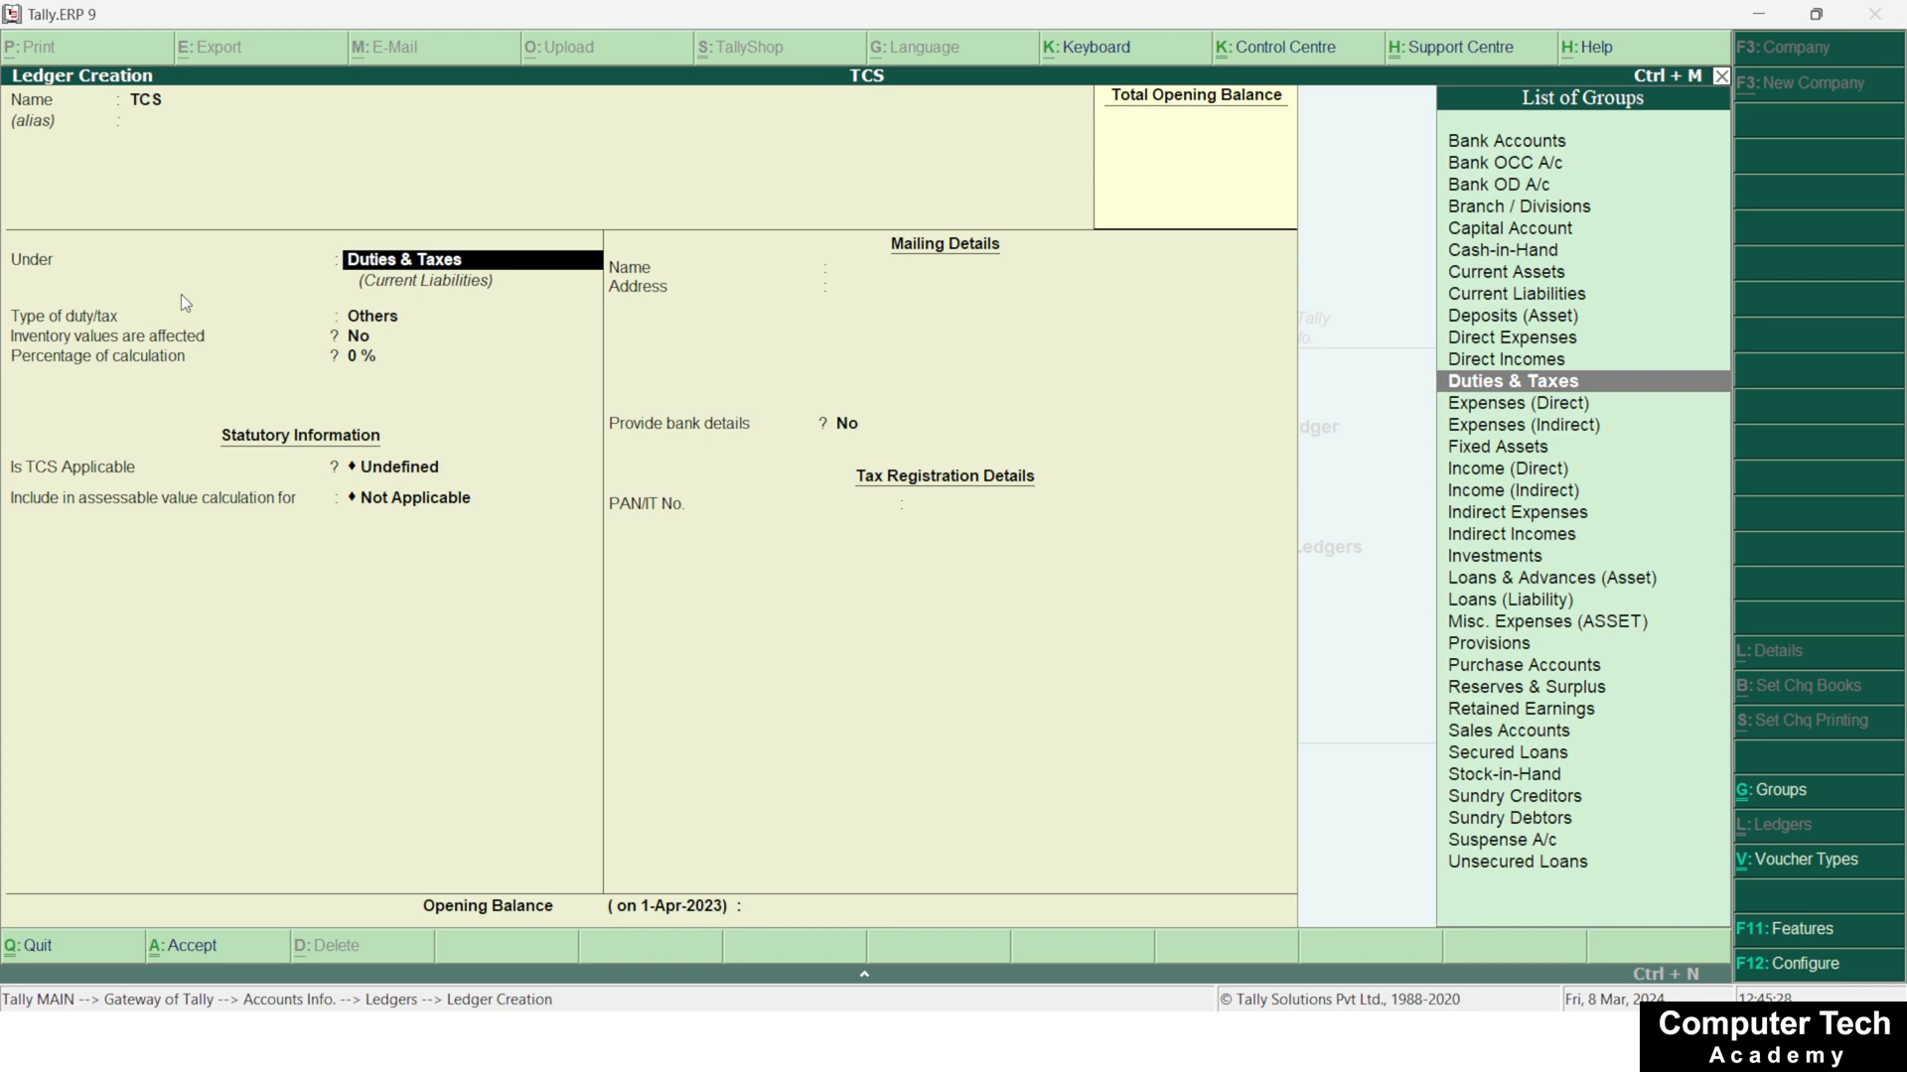
{"action": "key", "text": "Return"}
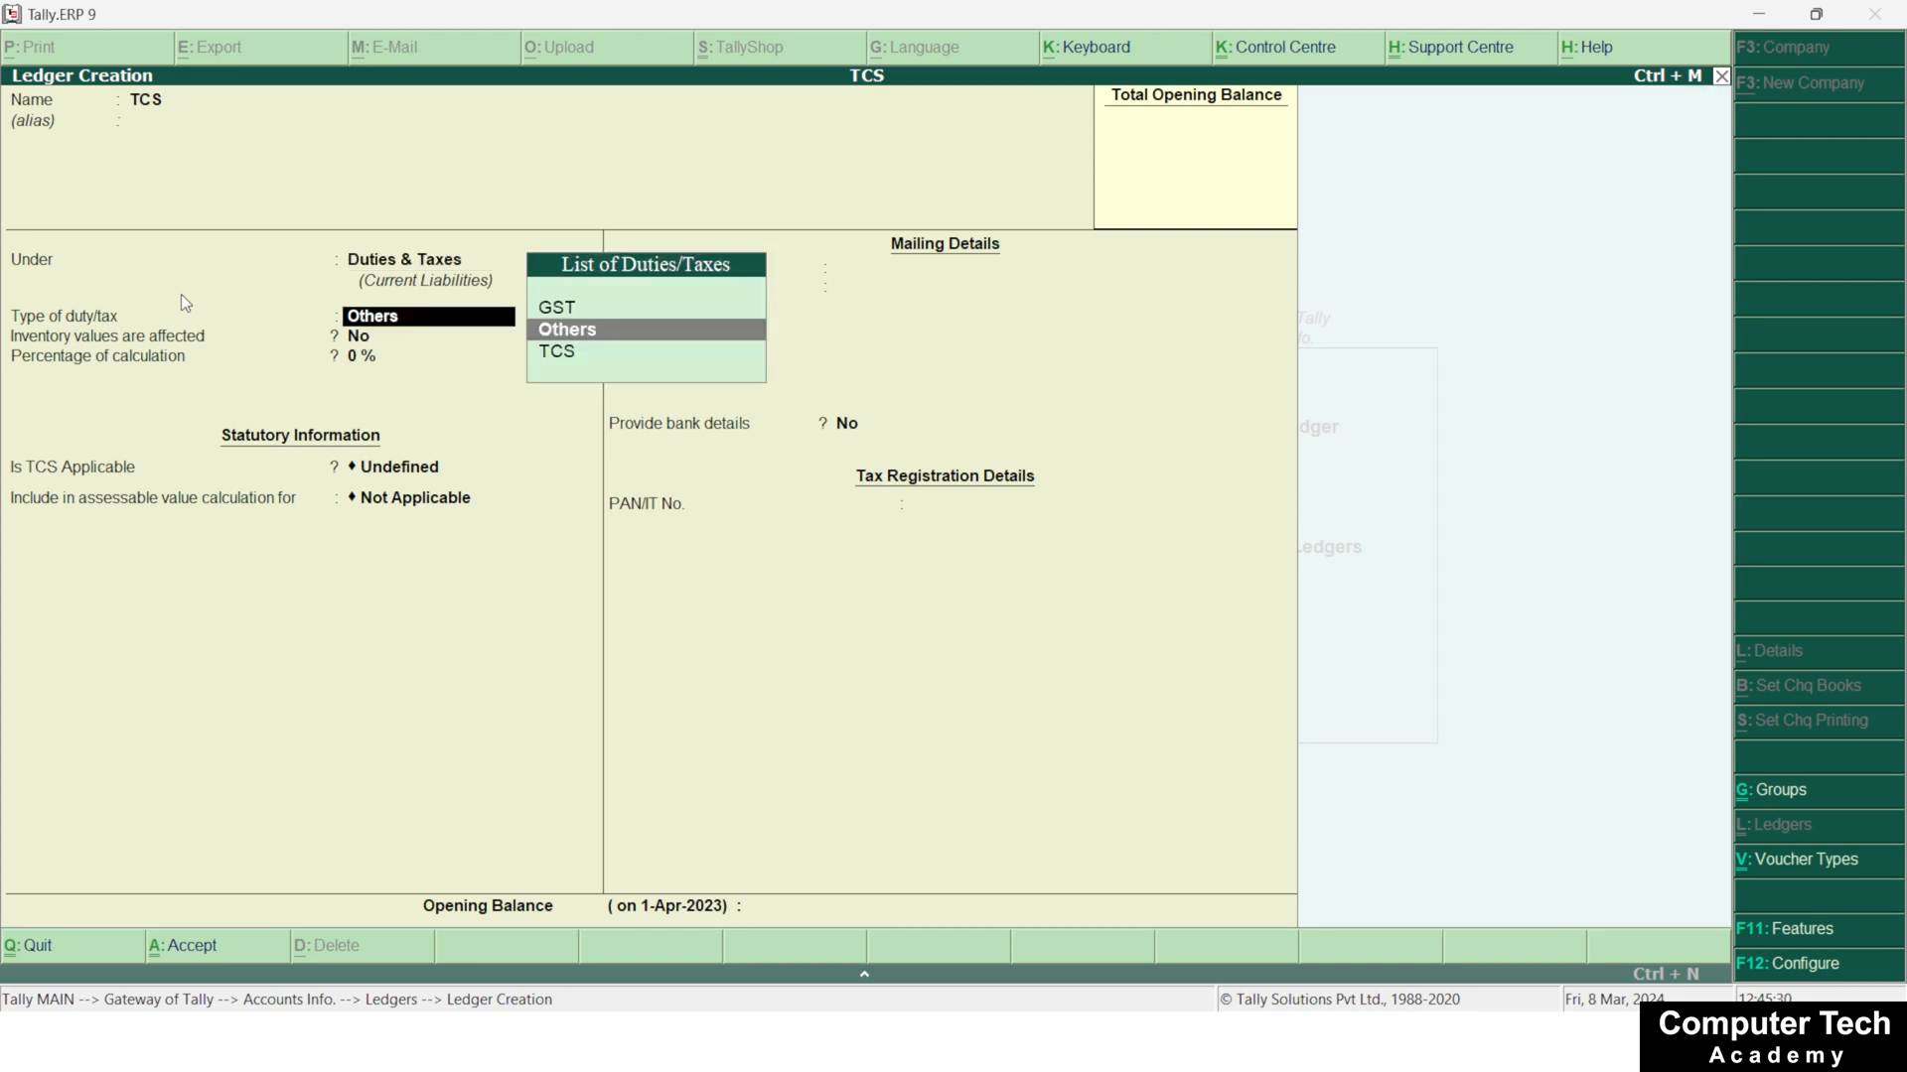
{"action": "key", "text": "Down"}
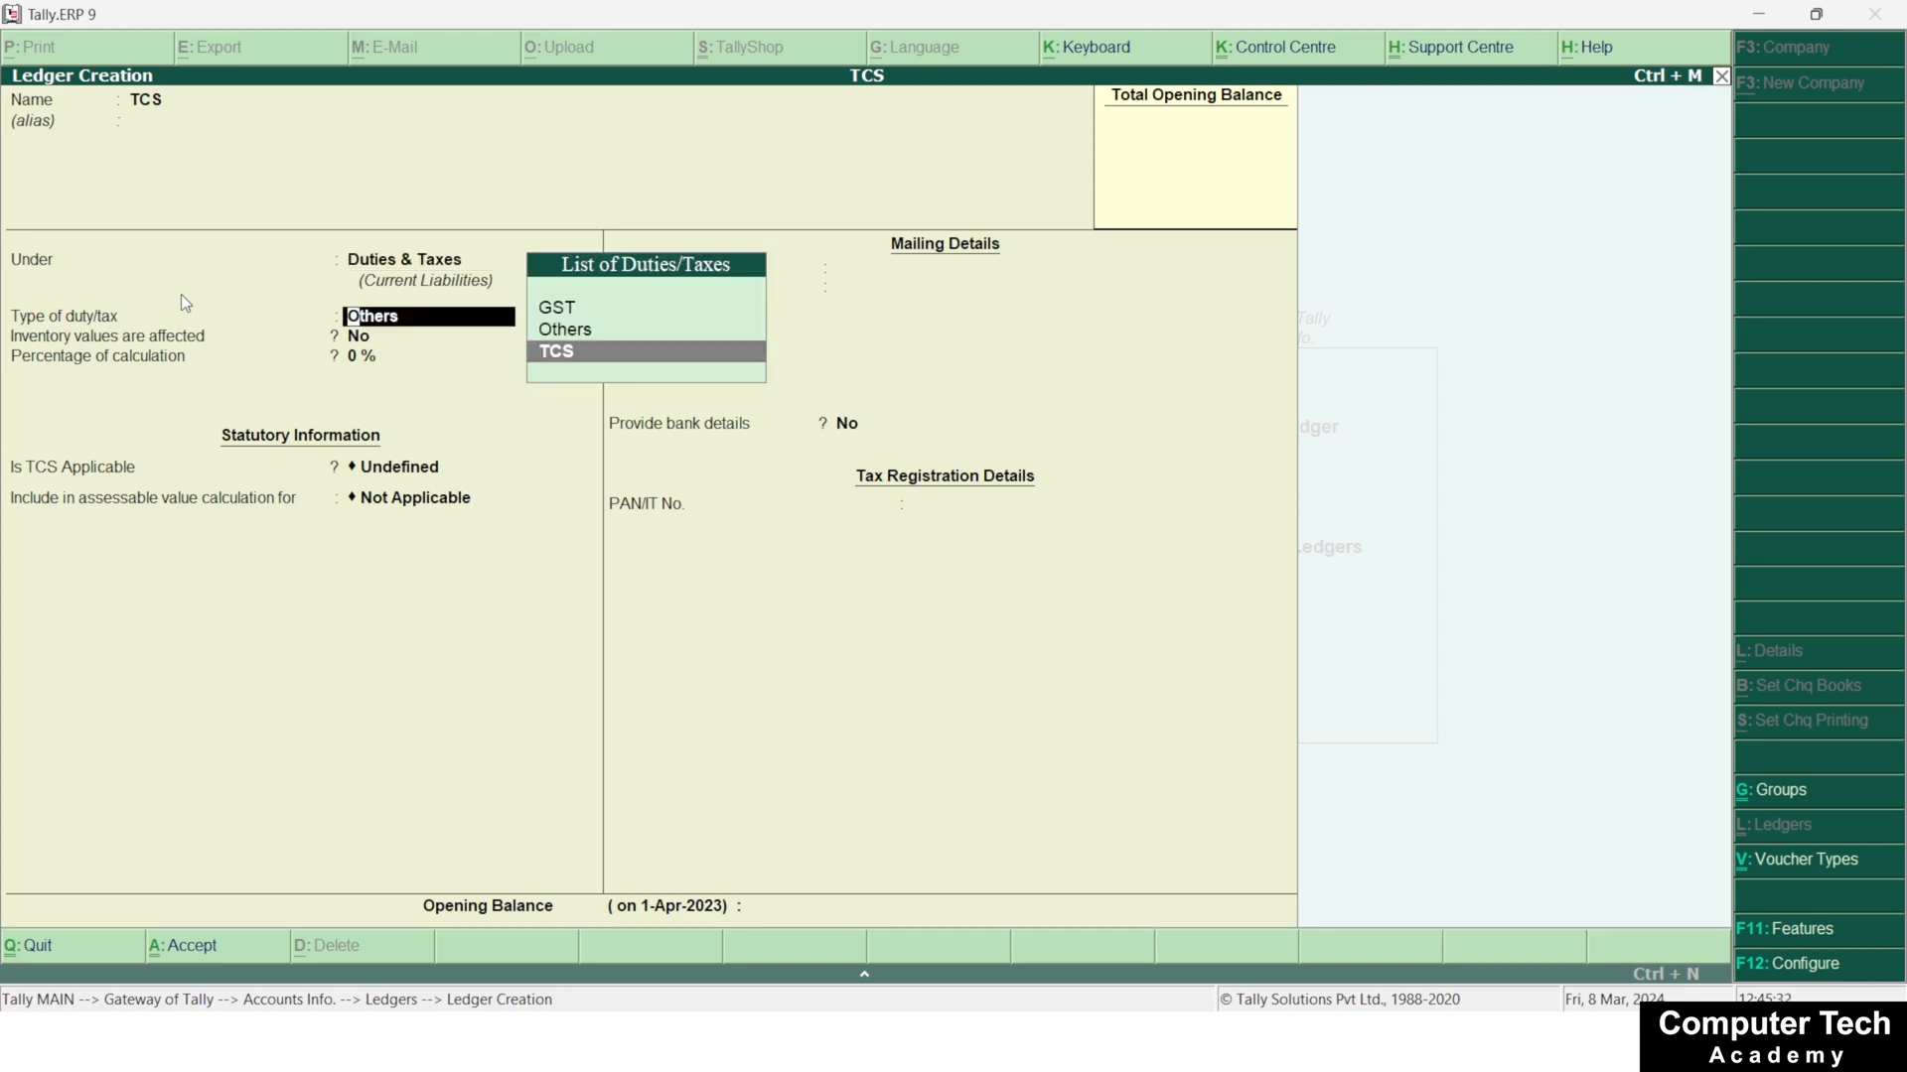
{"action": "key", "text": "Return"}
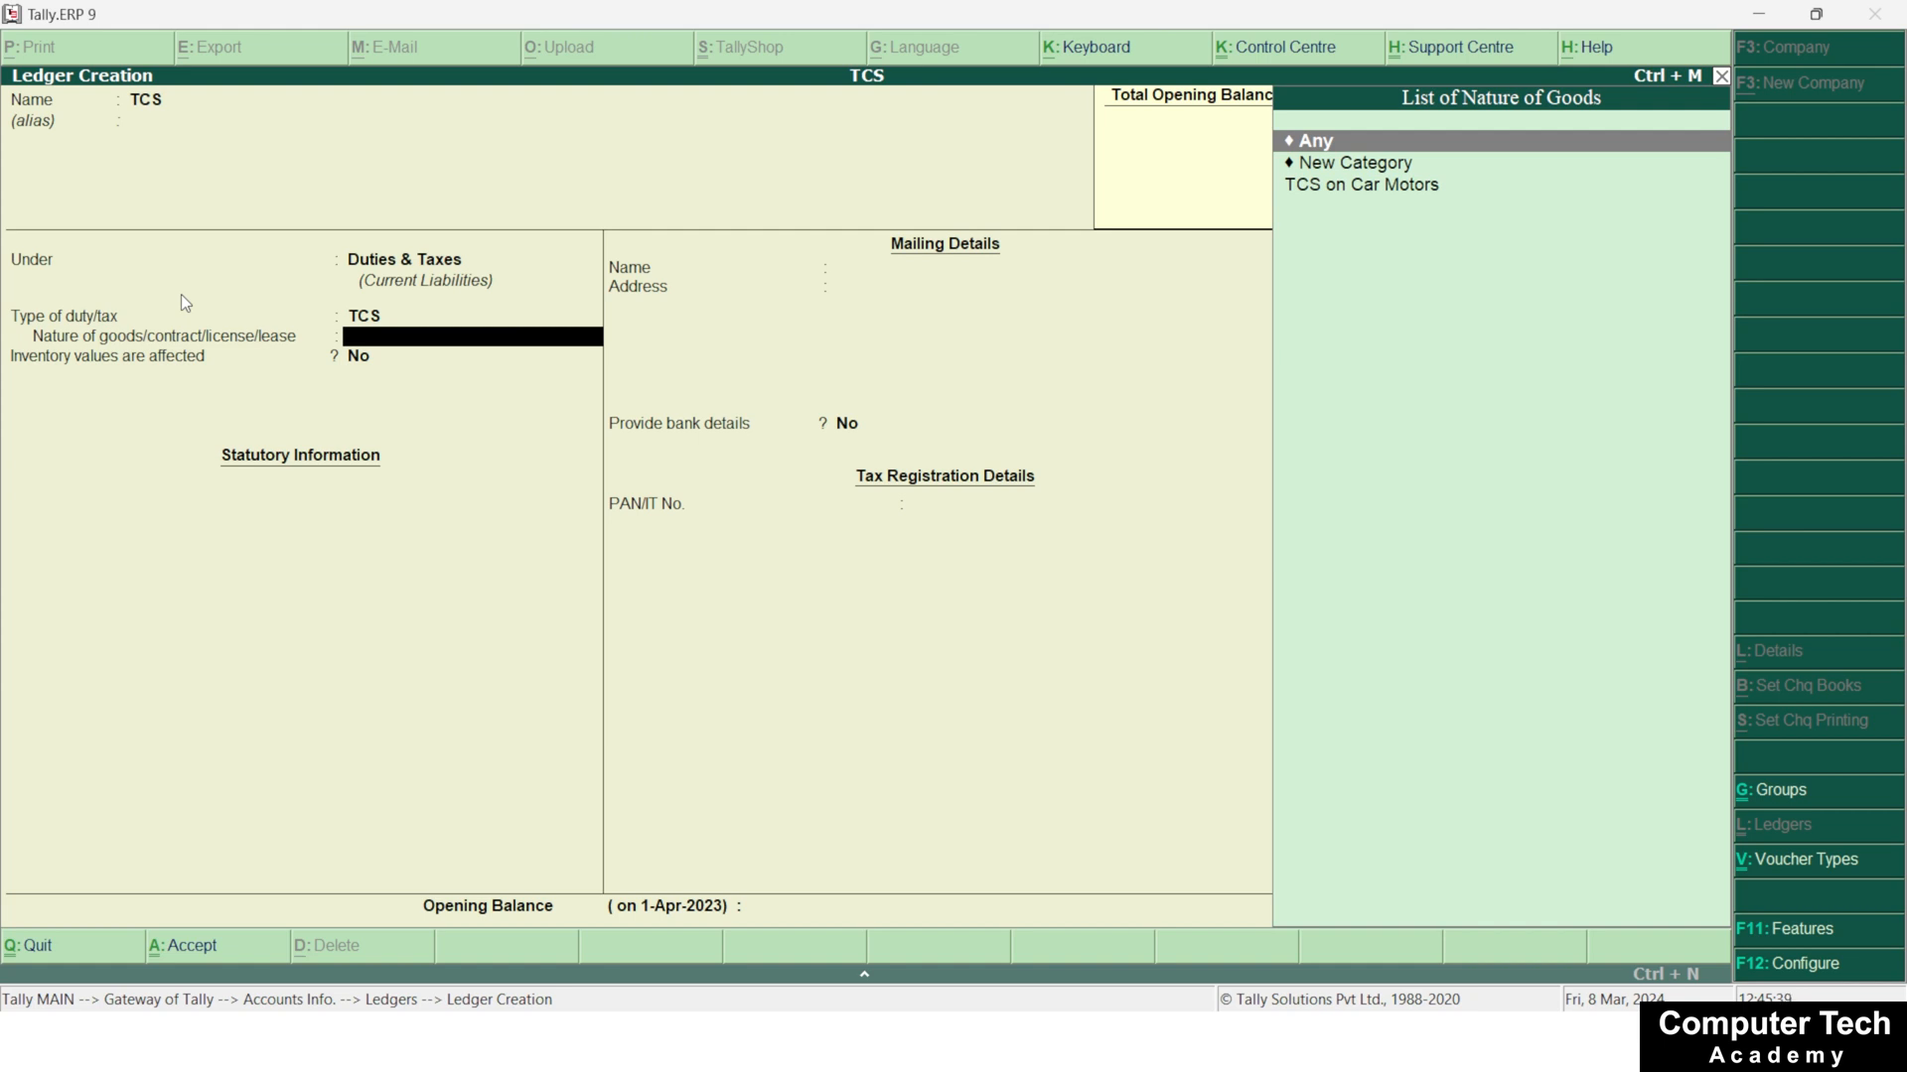
Set the TCS ledger's nature of goods to TCS on Car Motors and save the ledger with the remaining defaults
{"action": "key", "text": "Down"}
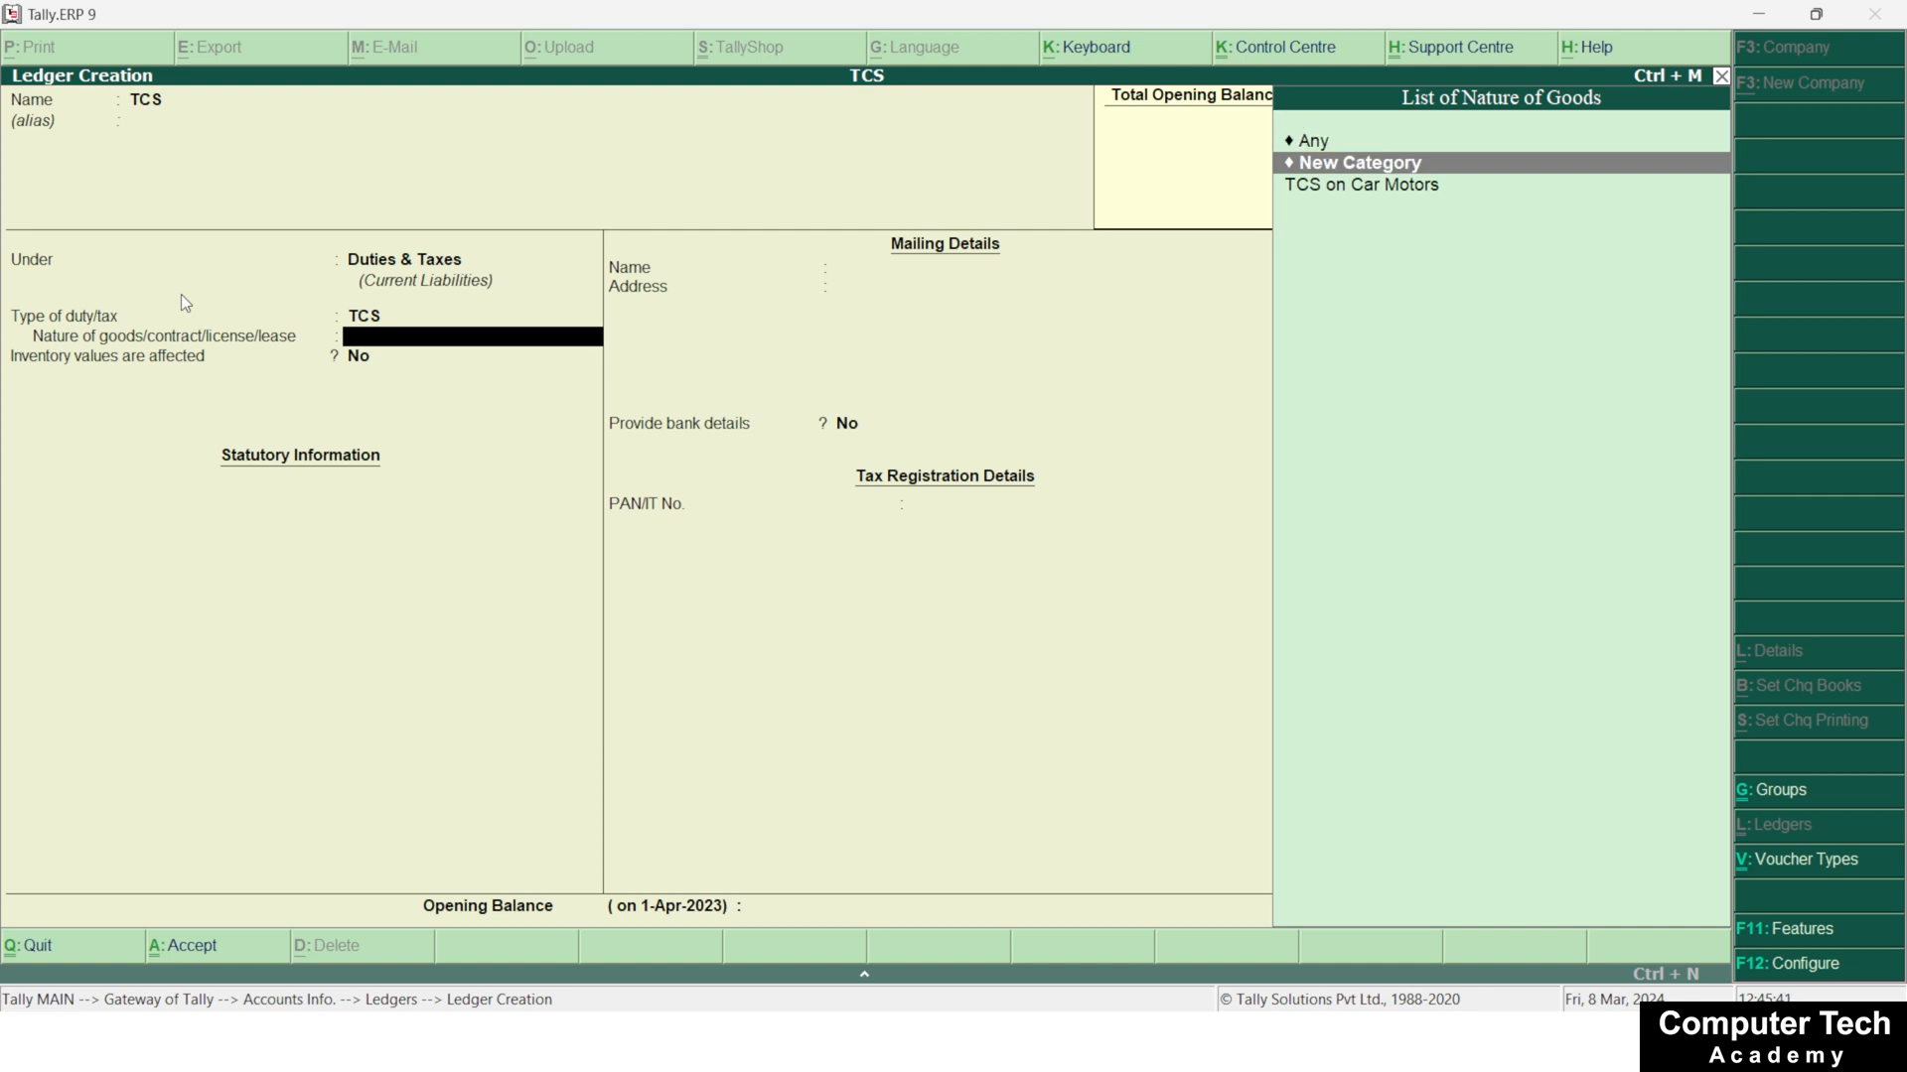
{"action": "key", "text": "Down"}
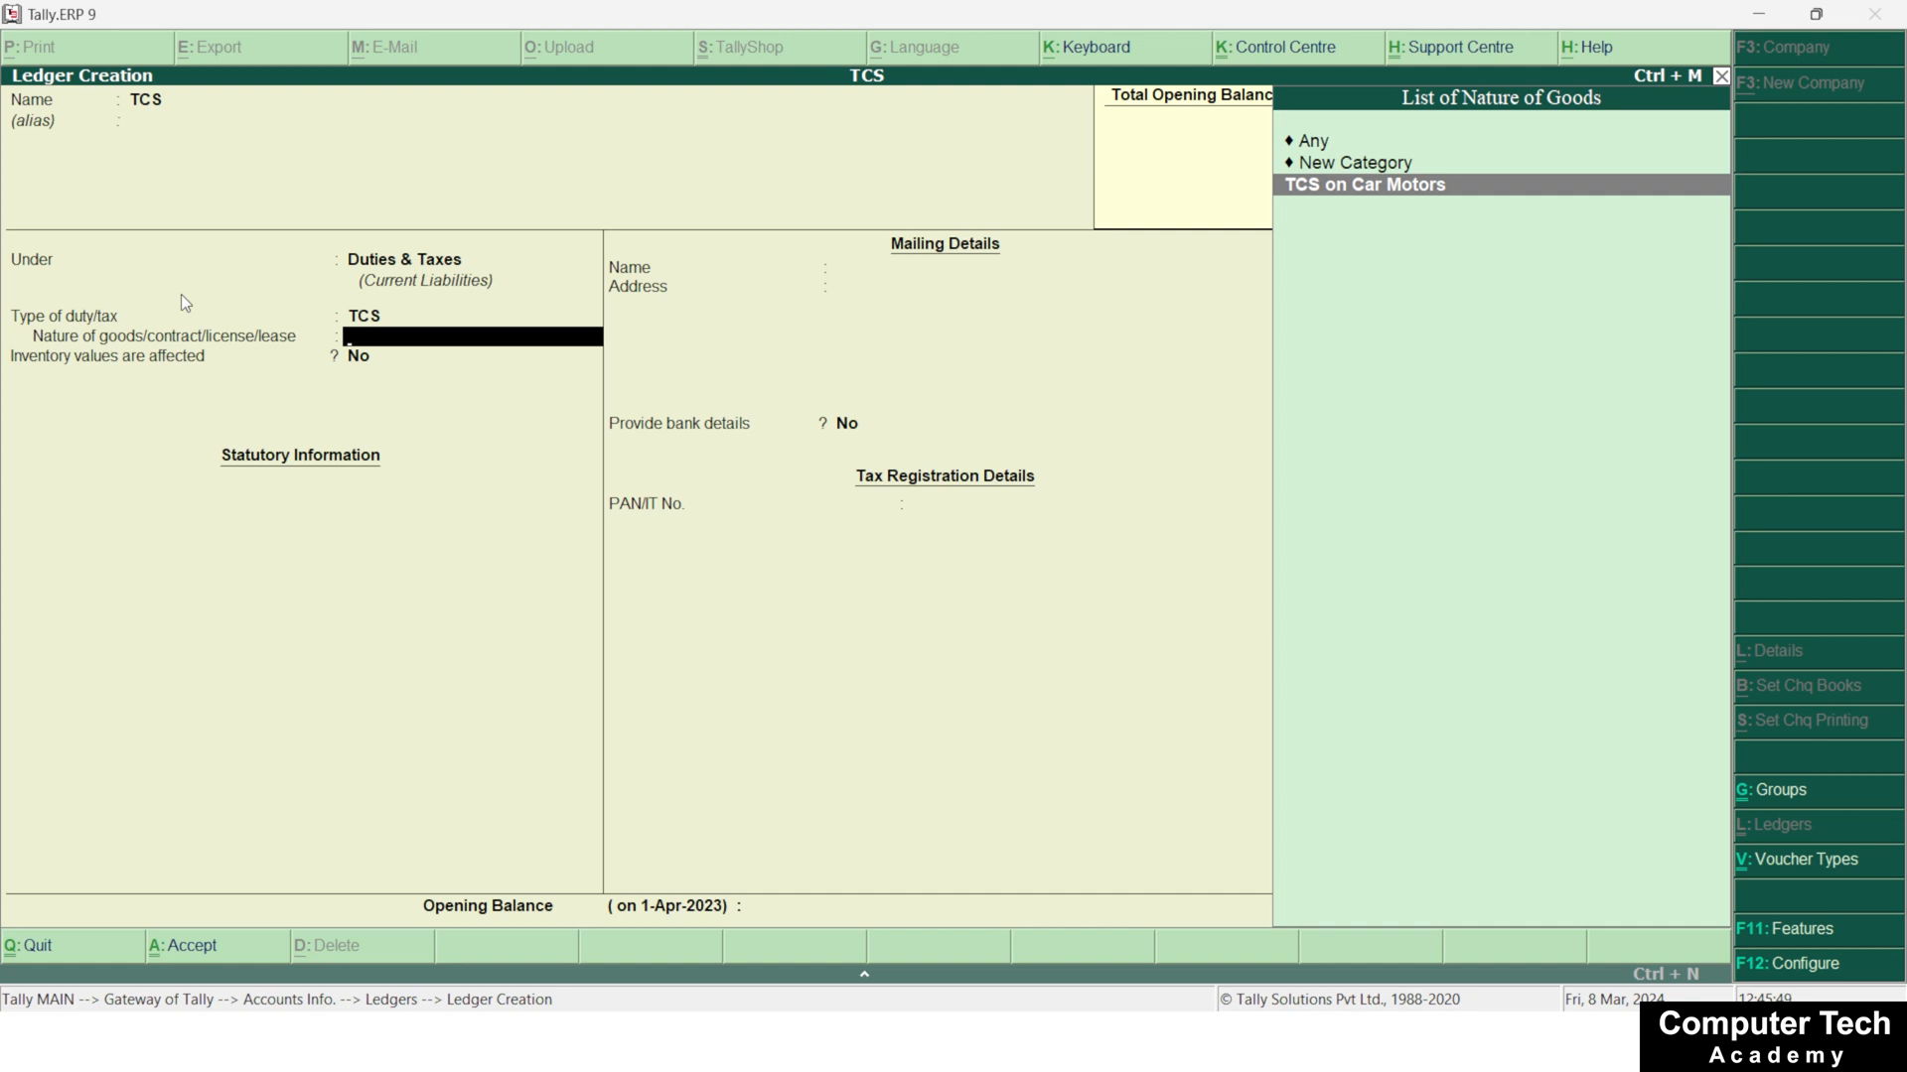
{"action": "key", "text": "Up"}
{"action": "key", "text": "Down"}
{"action": "key", "text": "Return"}
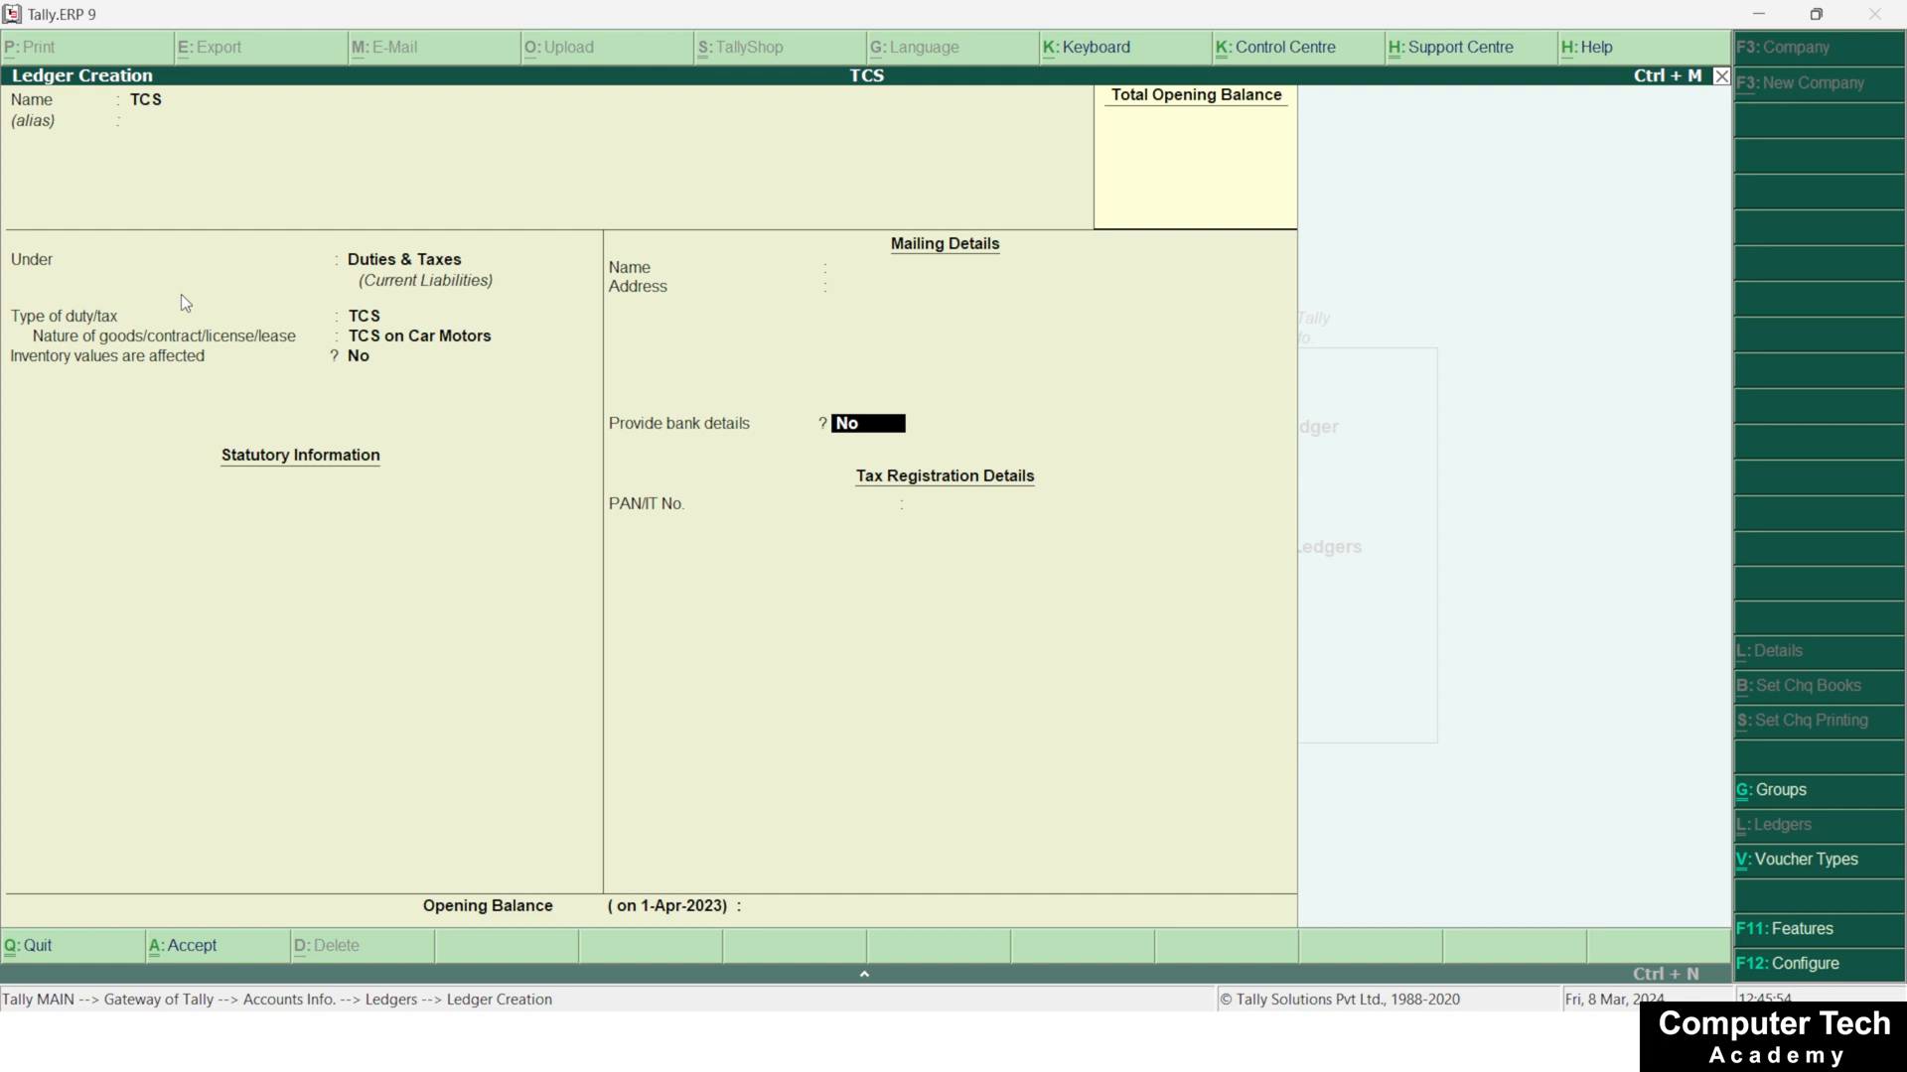
{"action": "key", "text": "ctrl+a"}
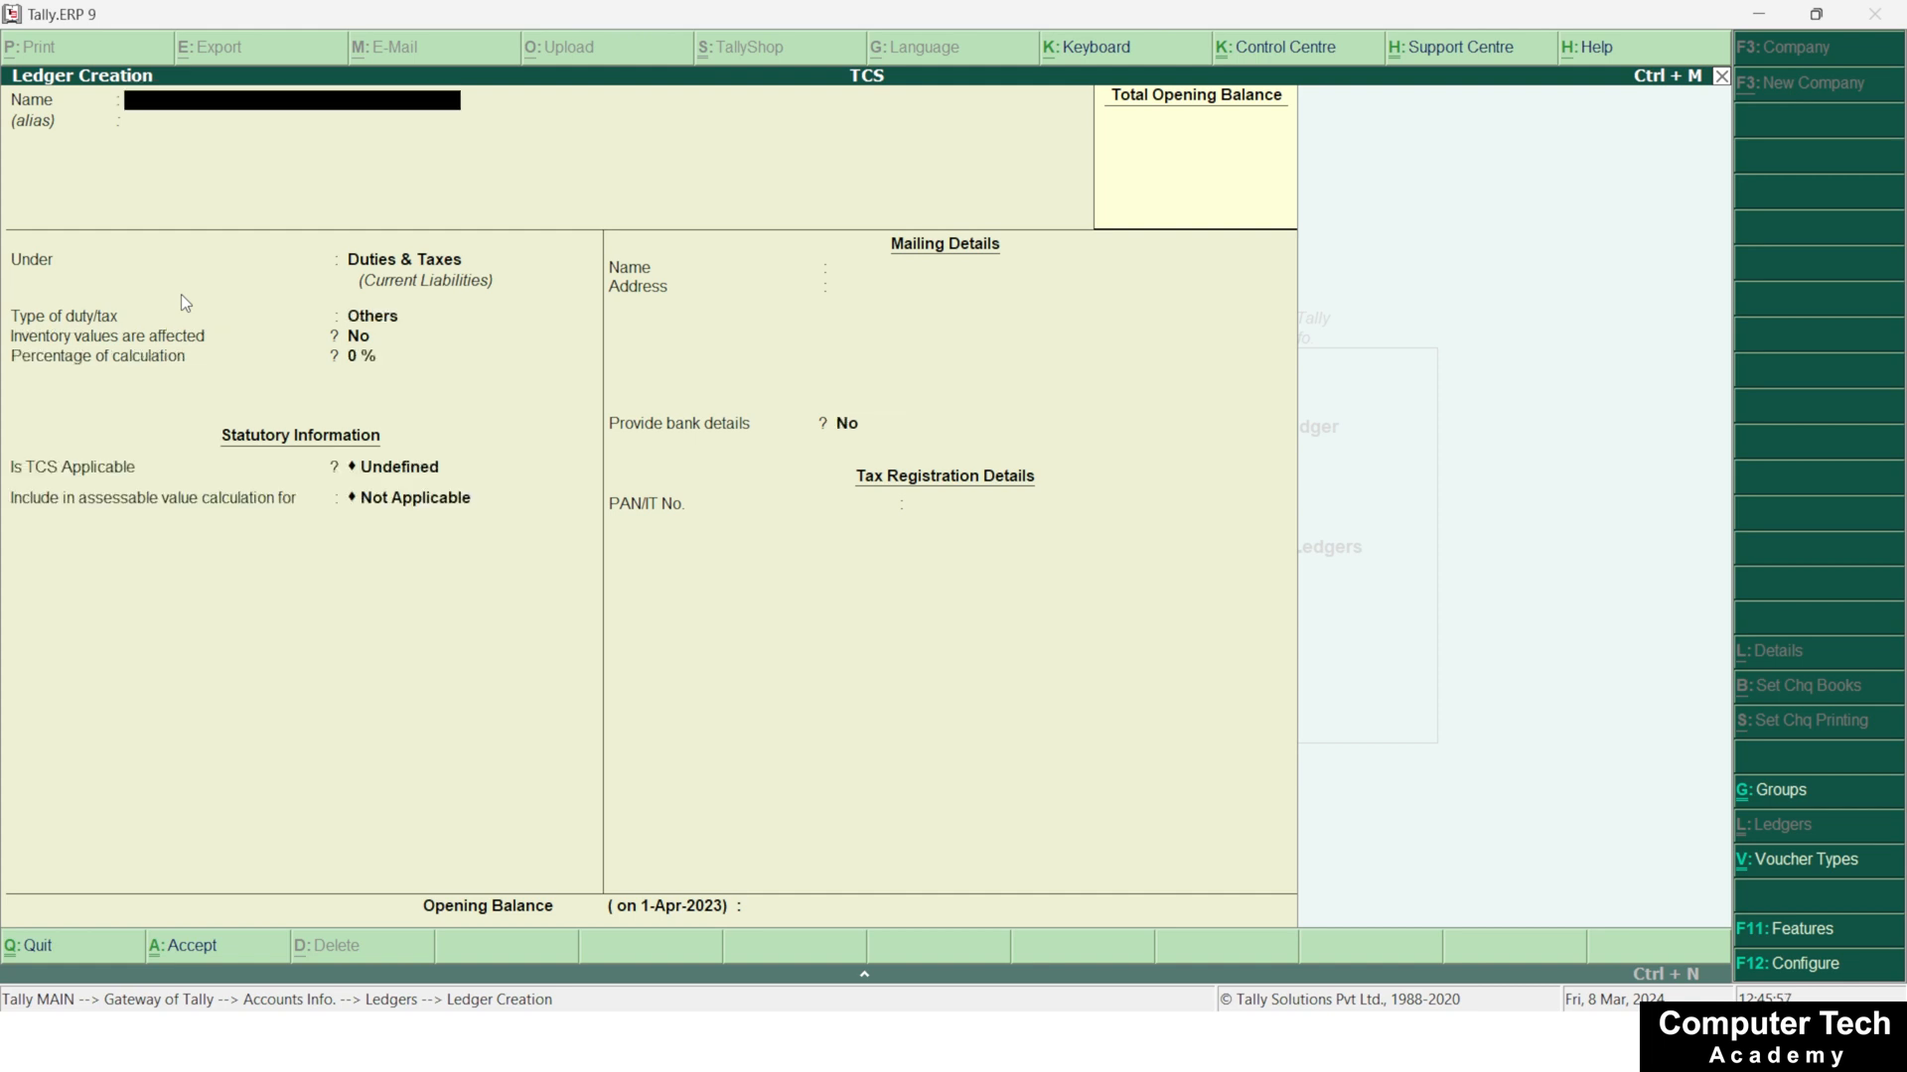
Enter the customer's name as the next ledger, leave the alias blank, and place it under Sundry Debtors with the default balance settings
{"action": "type", "text": "V CUSTOMER"}
{"action": "key", "text": "Return"}
{"action": "key", "text": "Return"}
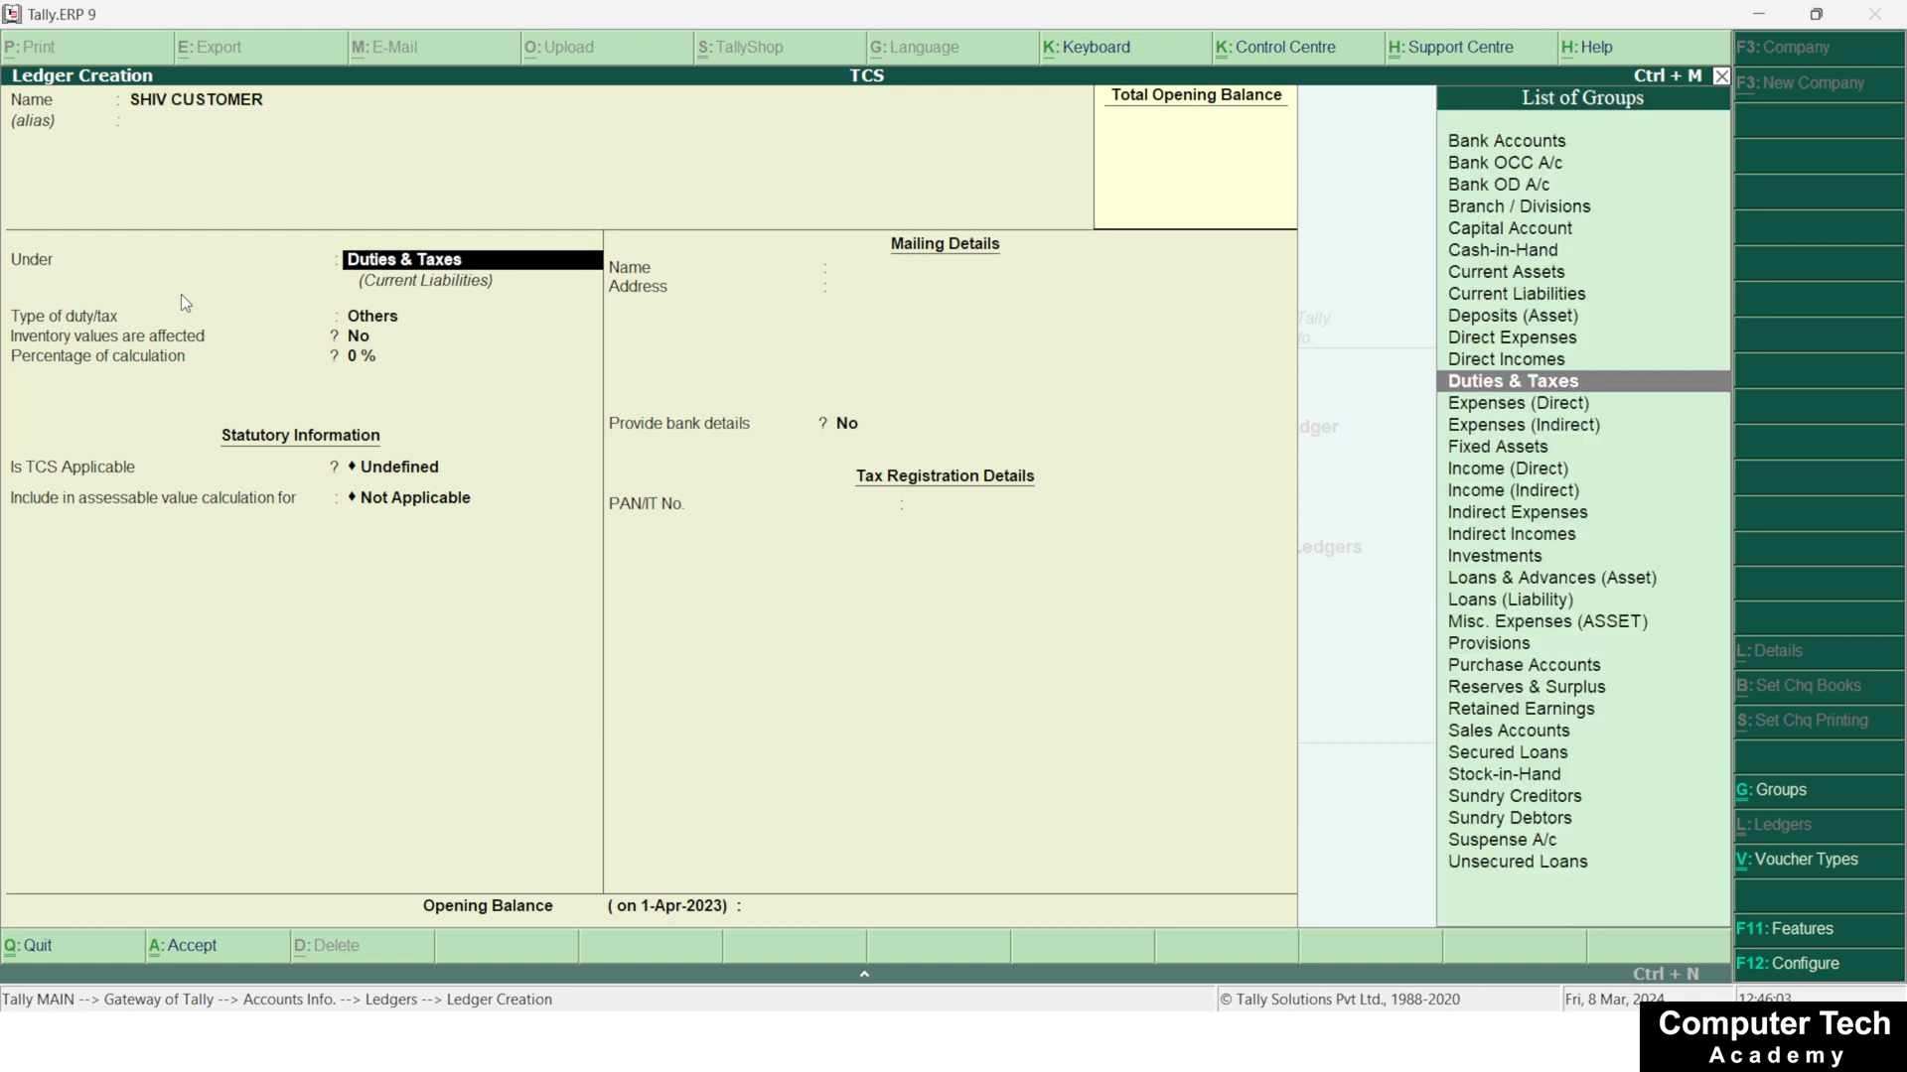
{"action": "type", "text": "SU"}
{"action": "key", "text": "Down"}
{"action": "key", "text": "Down"}
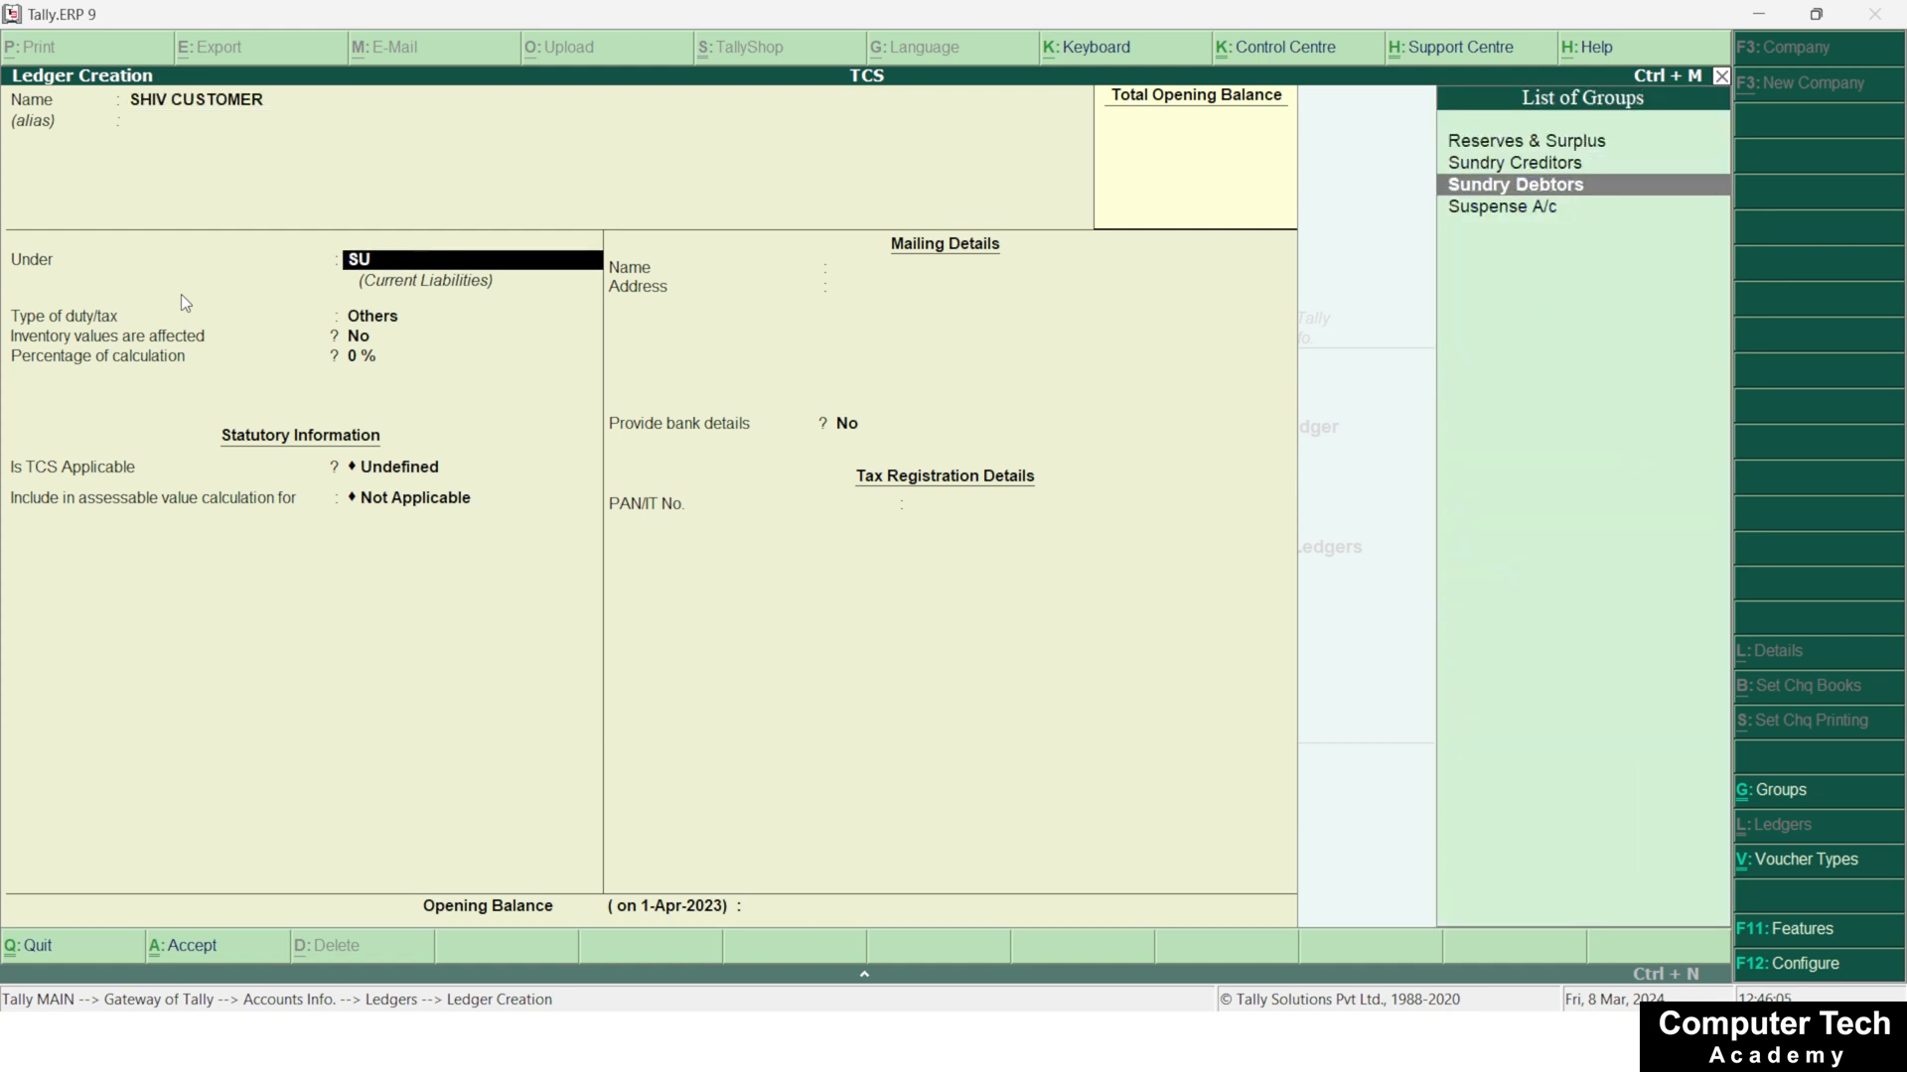
{"action": "key", "text": "Return"}
{"action": "key", "text": "Return"}
{"action": "key", "text": "Return"}
{"action": "key", "text": "Return"}
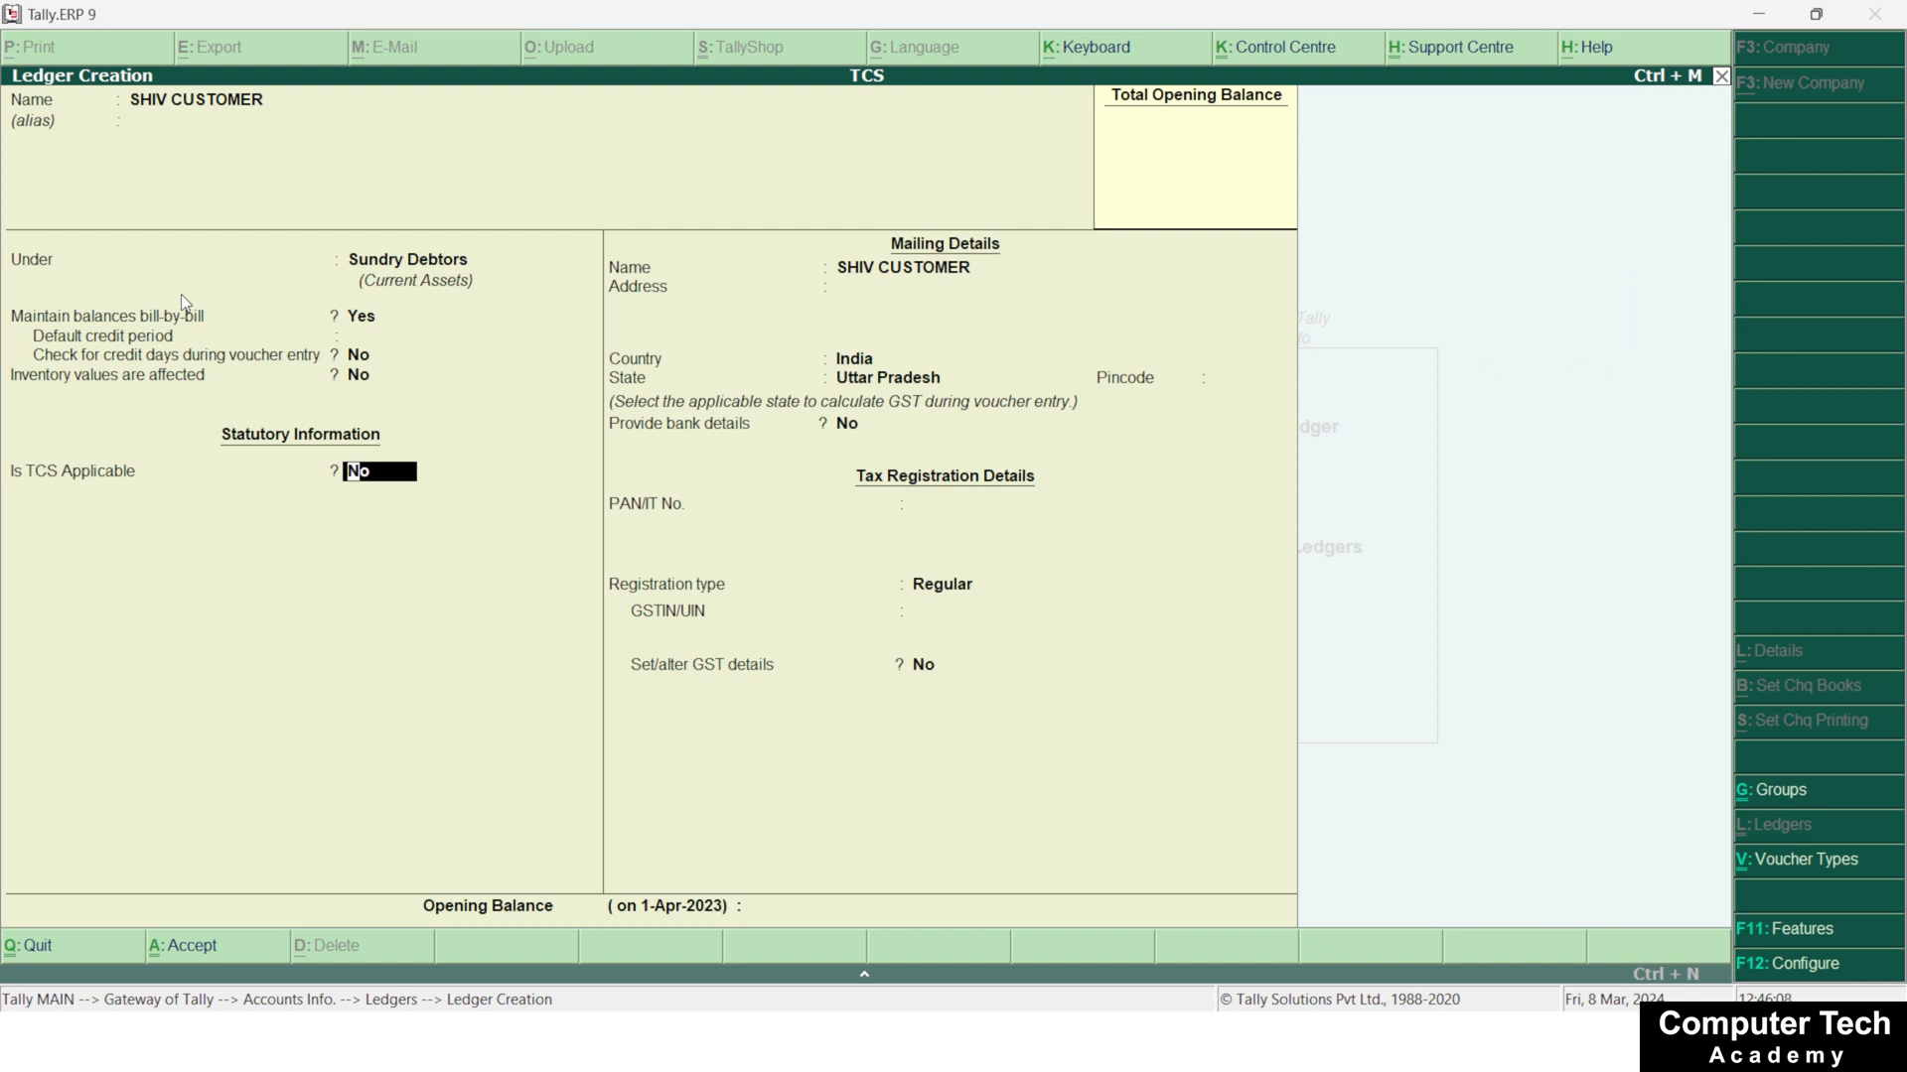
Make TCS applicable to the customer ledger, set the buyer type to Individual/HUF - Resident, and save it
{"action": "type", "text": "y"}
{"action": "key", "text": "Return"}
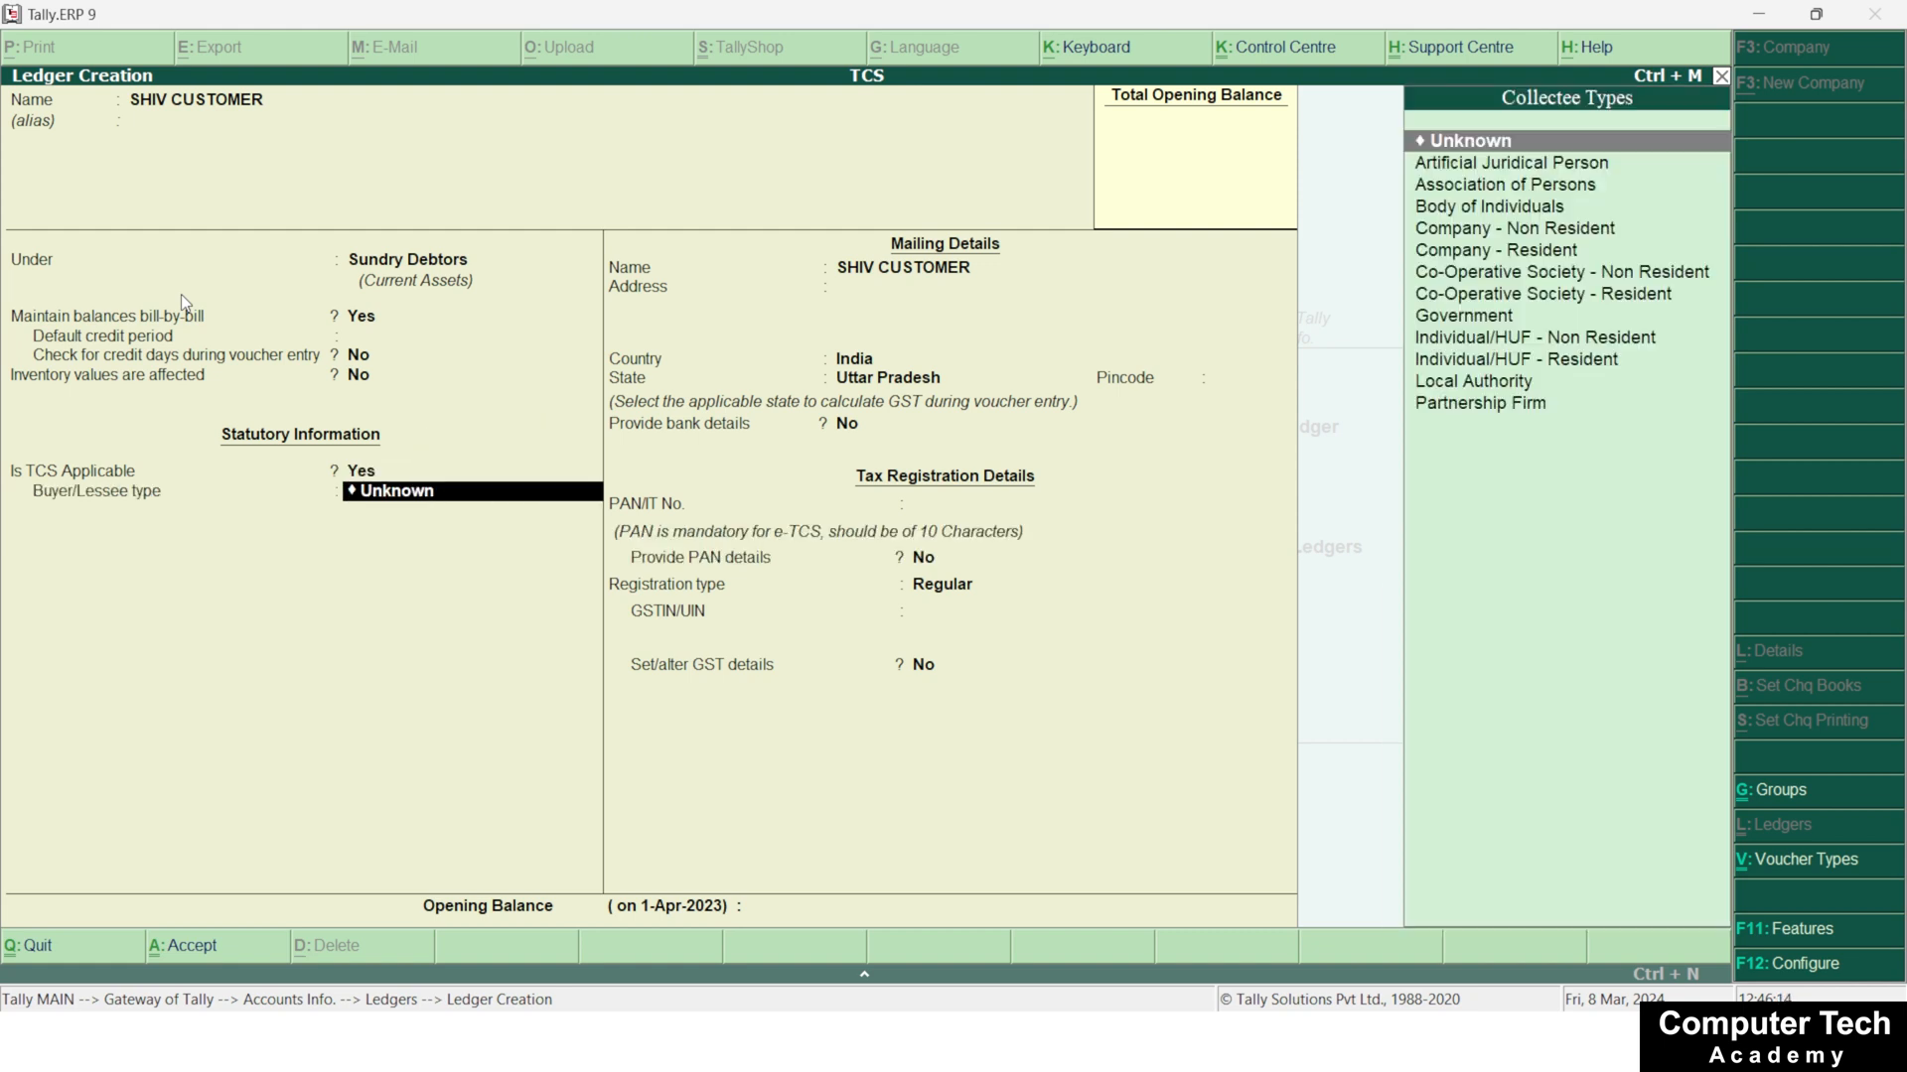
{"action": "key", "text": "Down"}
{"action": "key", "text": "Down"}
{"action": "key", "text": "Down"}
{"action": "key", "text": "Down"}
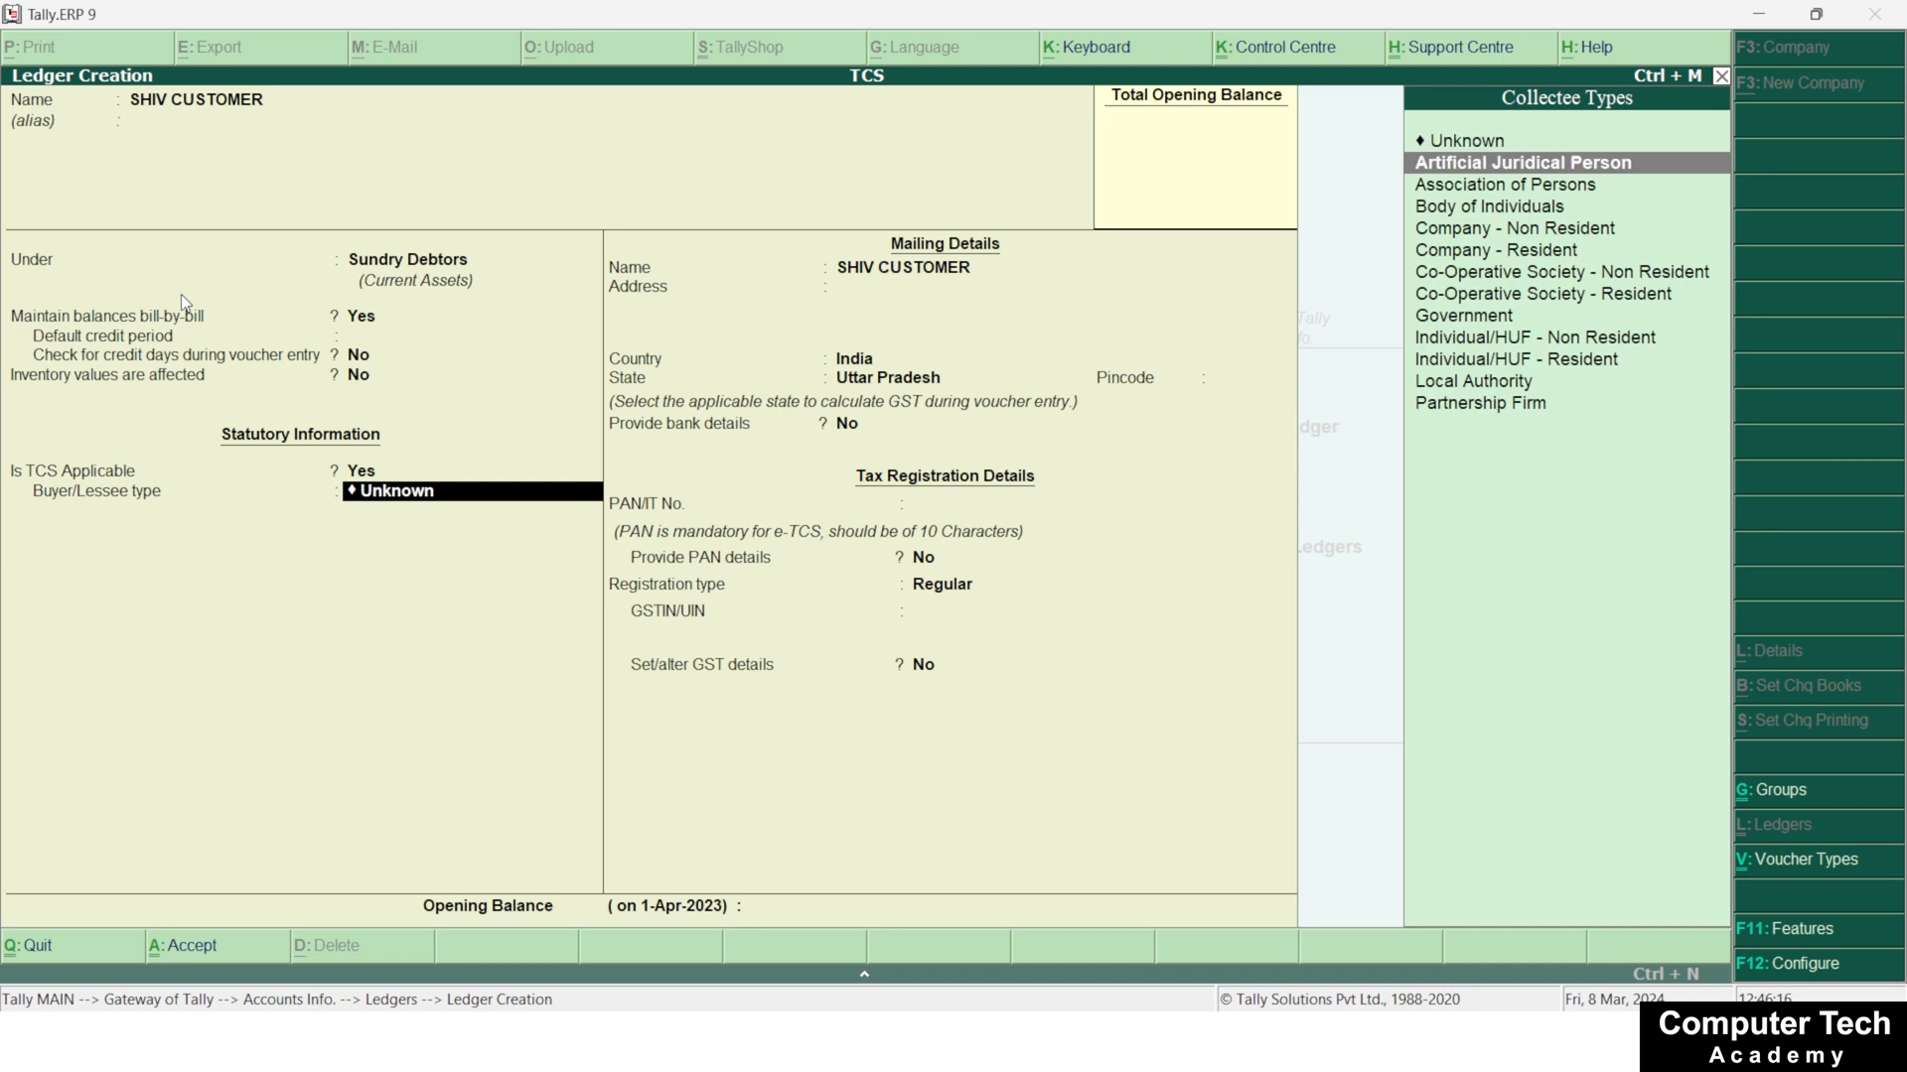
{"action": "key", "text": "Down"}
{"action": "key", "text": "Down"}
{"action": "key", "text": "Down"}
{"action": "key", "text": "Down"}
{"action": "key", "text": "Down"}
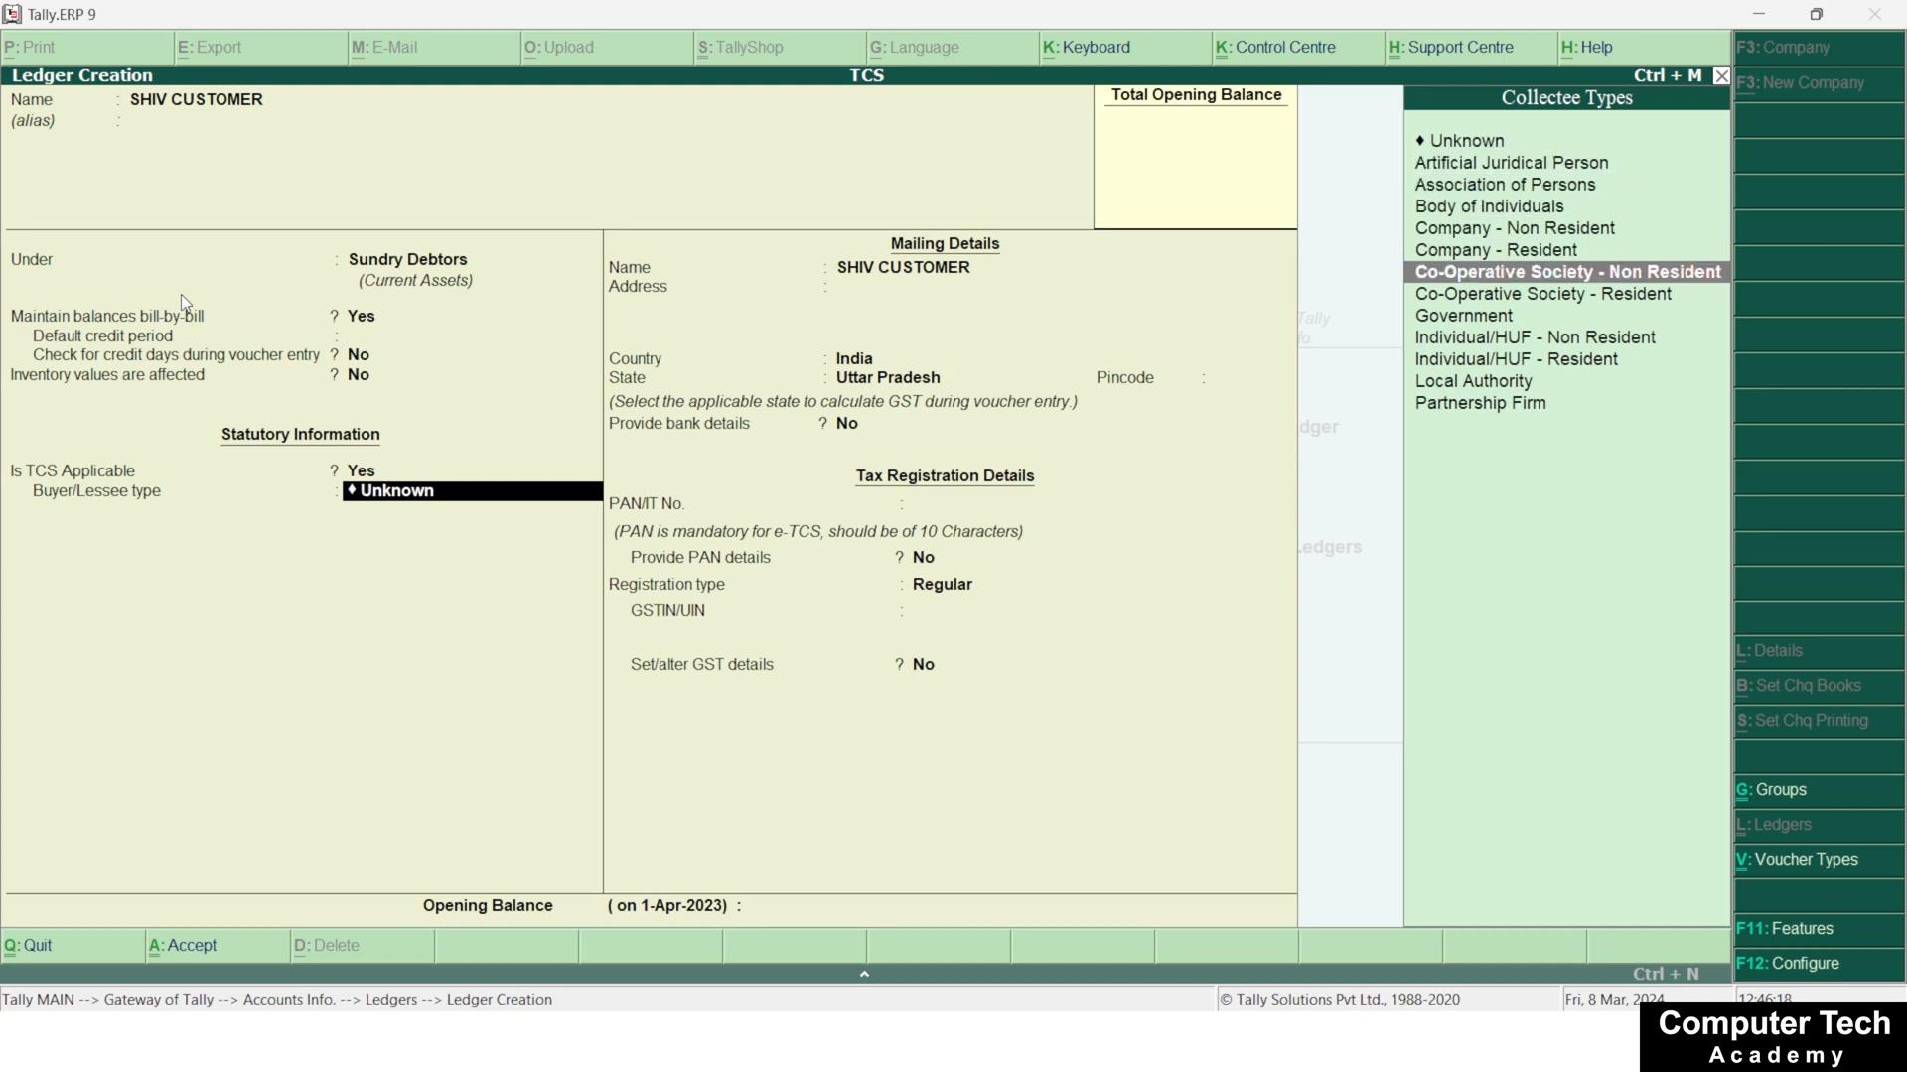
{"action": "key", "text": "Down"}
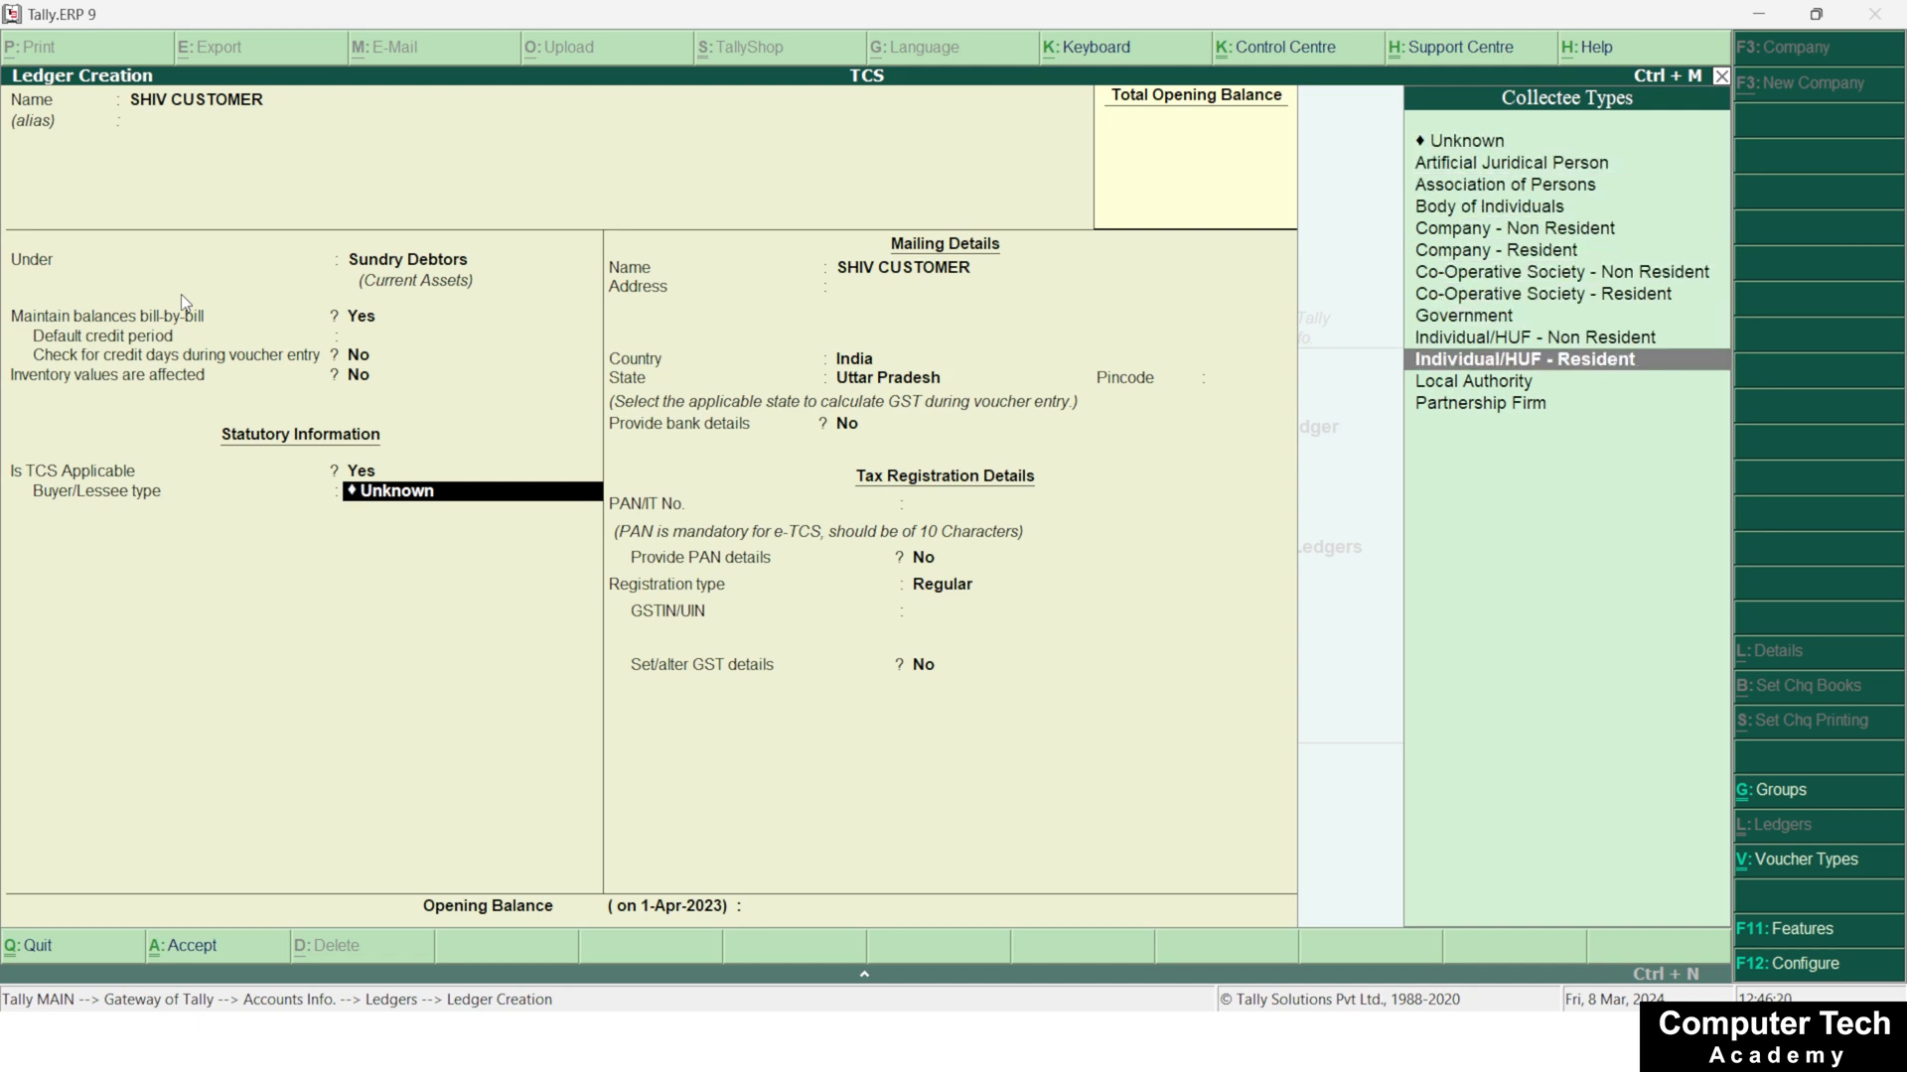
{"action": "key", "text": "Return"}
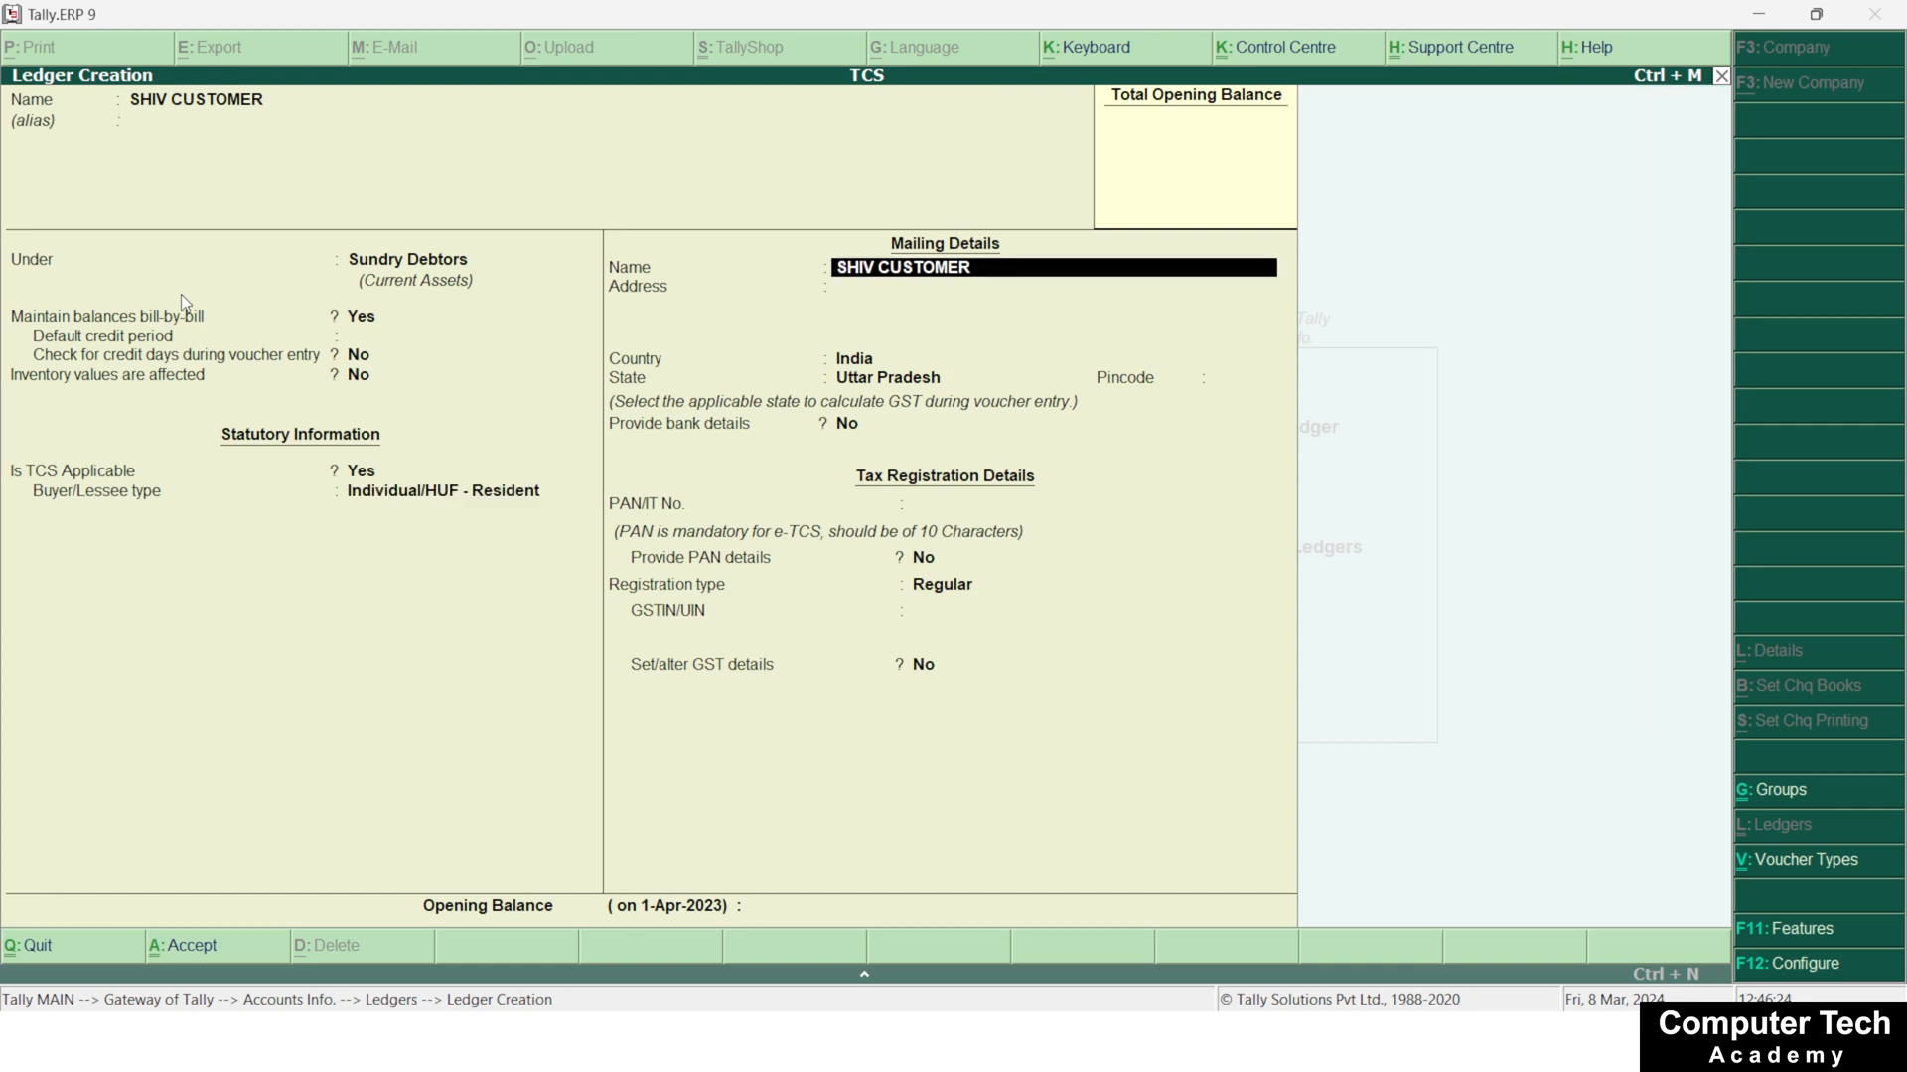
{"action": "key", "text": "ctrl+a"}
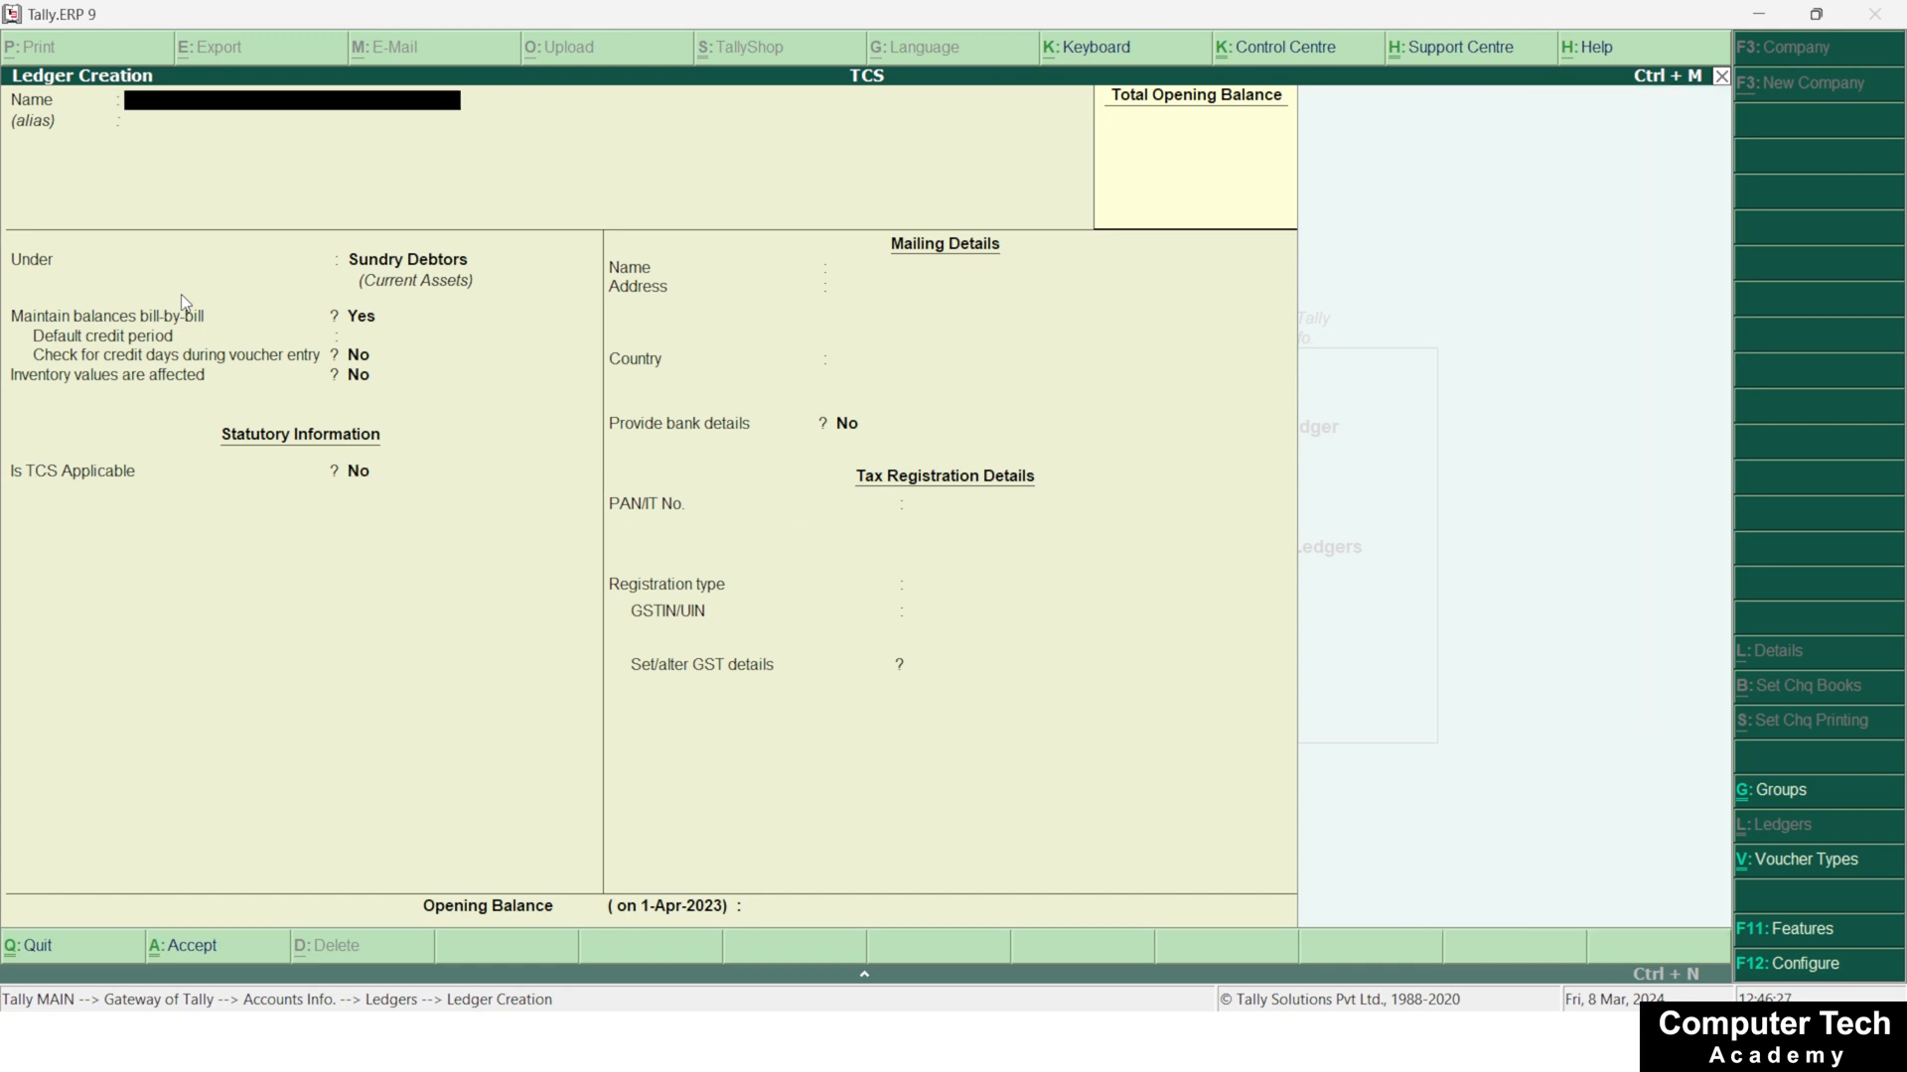
Leave ledger creation, return to the Gateway of Tally and open Inventory Info
{"action": "key", "text": "Escape"}
{"action": "key", "text": "Escape"}
{"action": "key", "text": "Escape"}
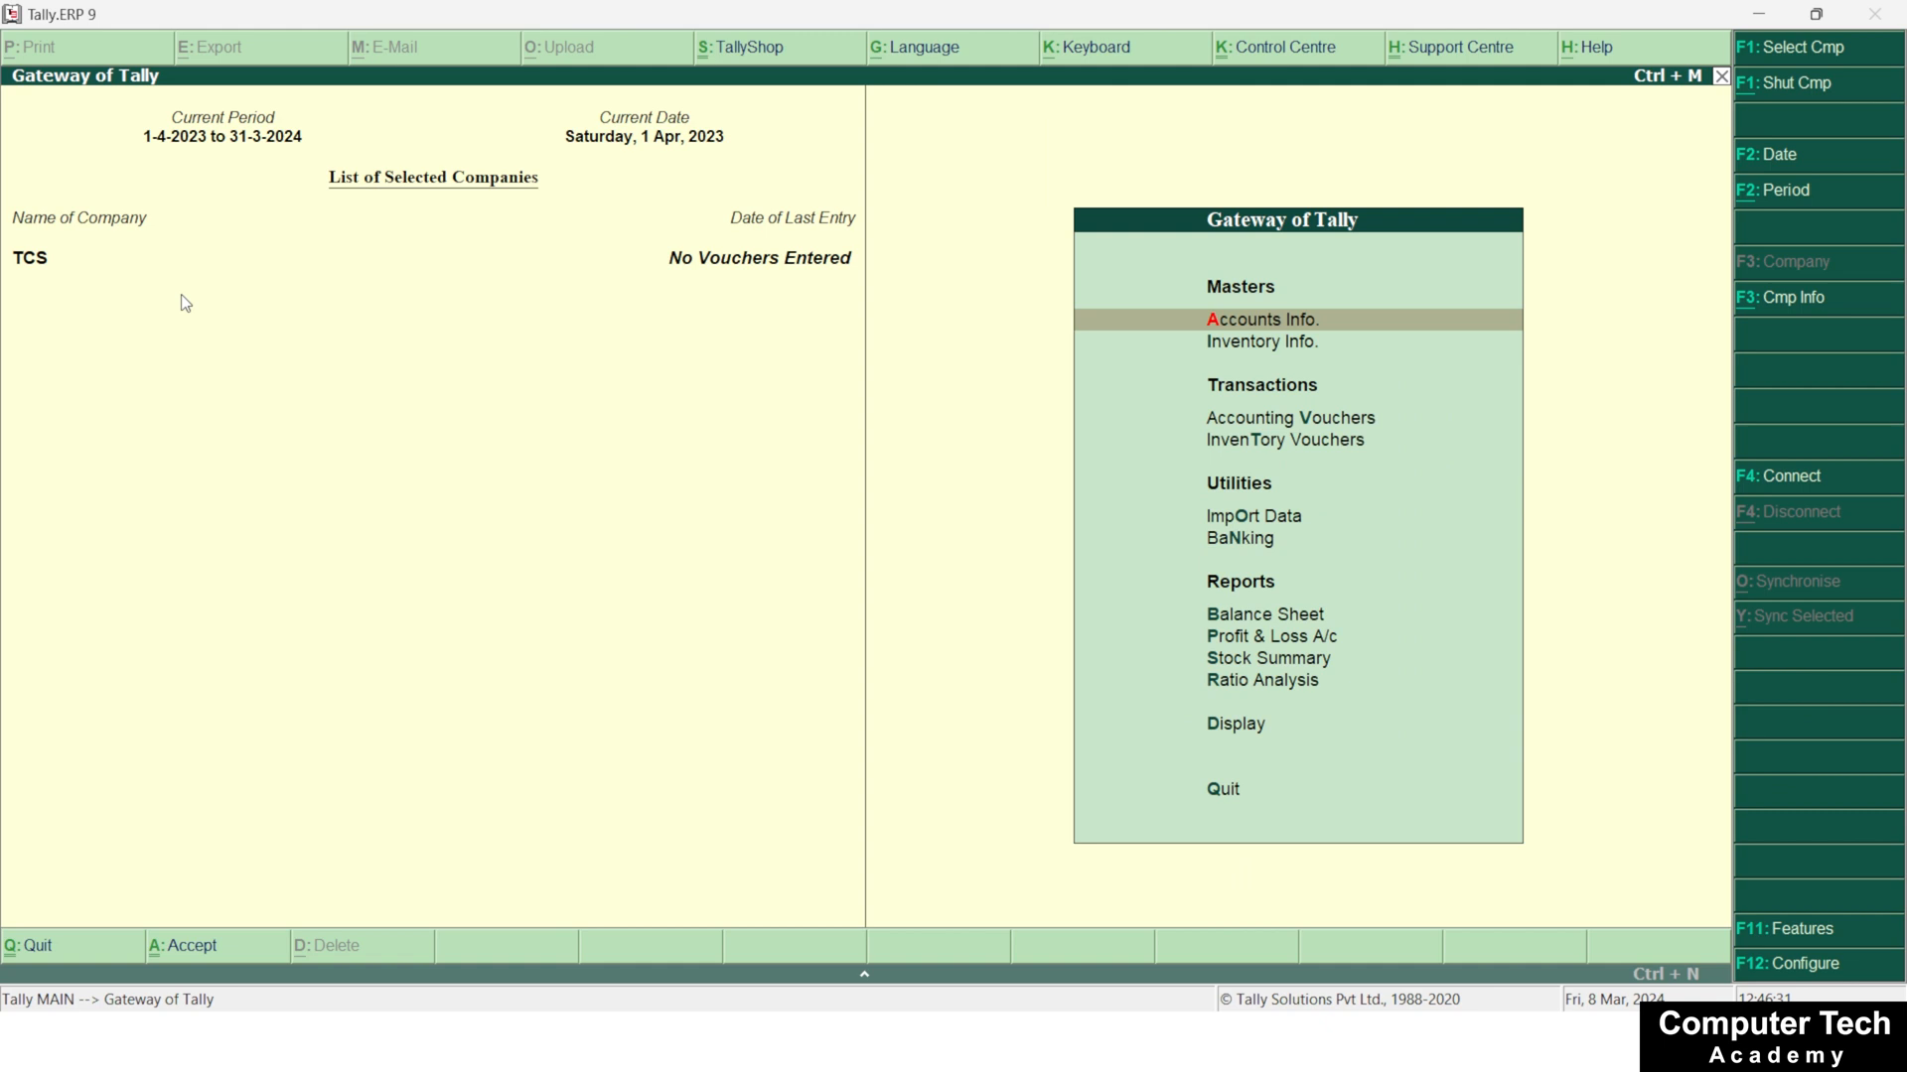
{"action": "key", "text": "Down"}
{"action": "key", "text": "Down"}
{"action": "key", "text": "Down"}
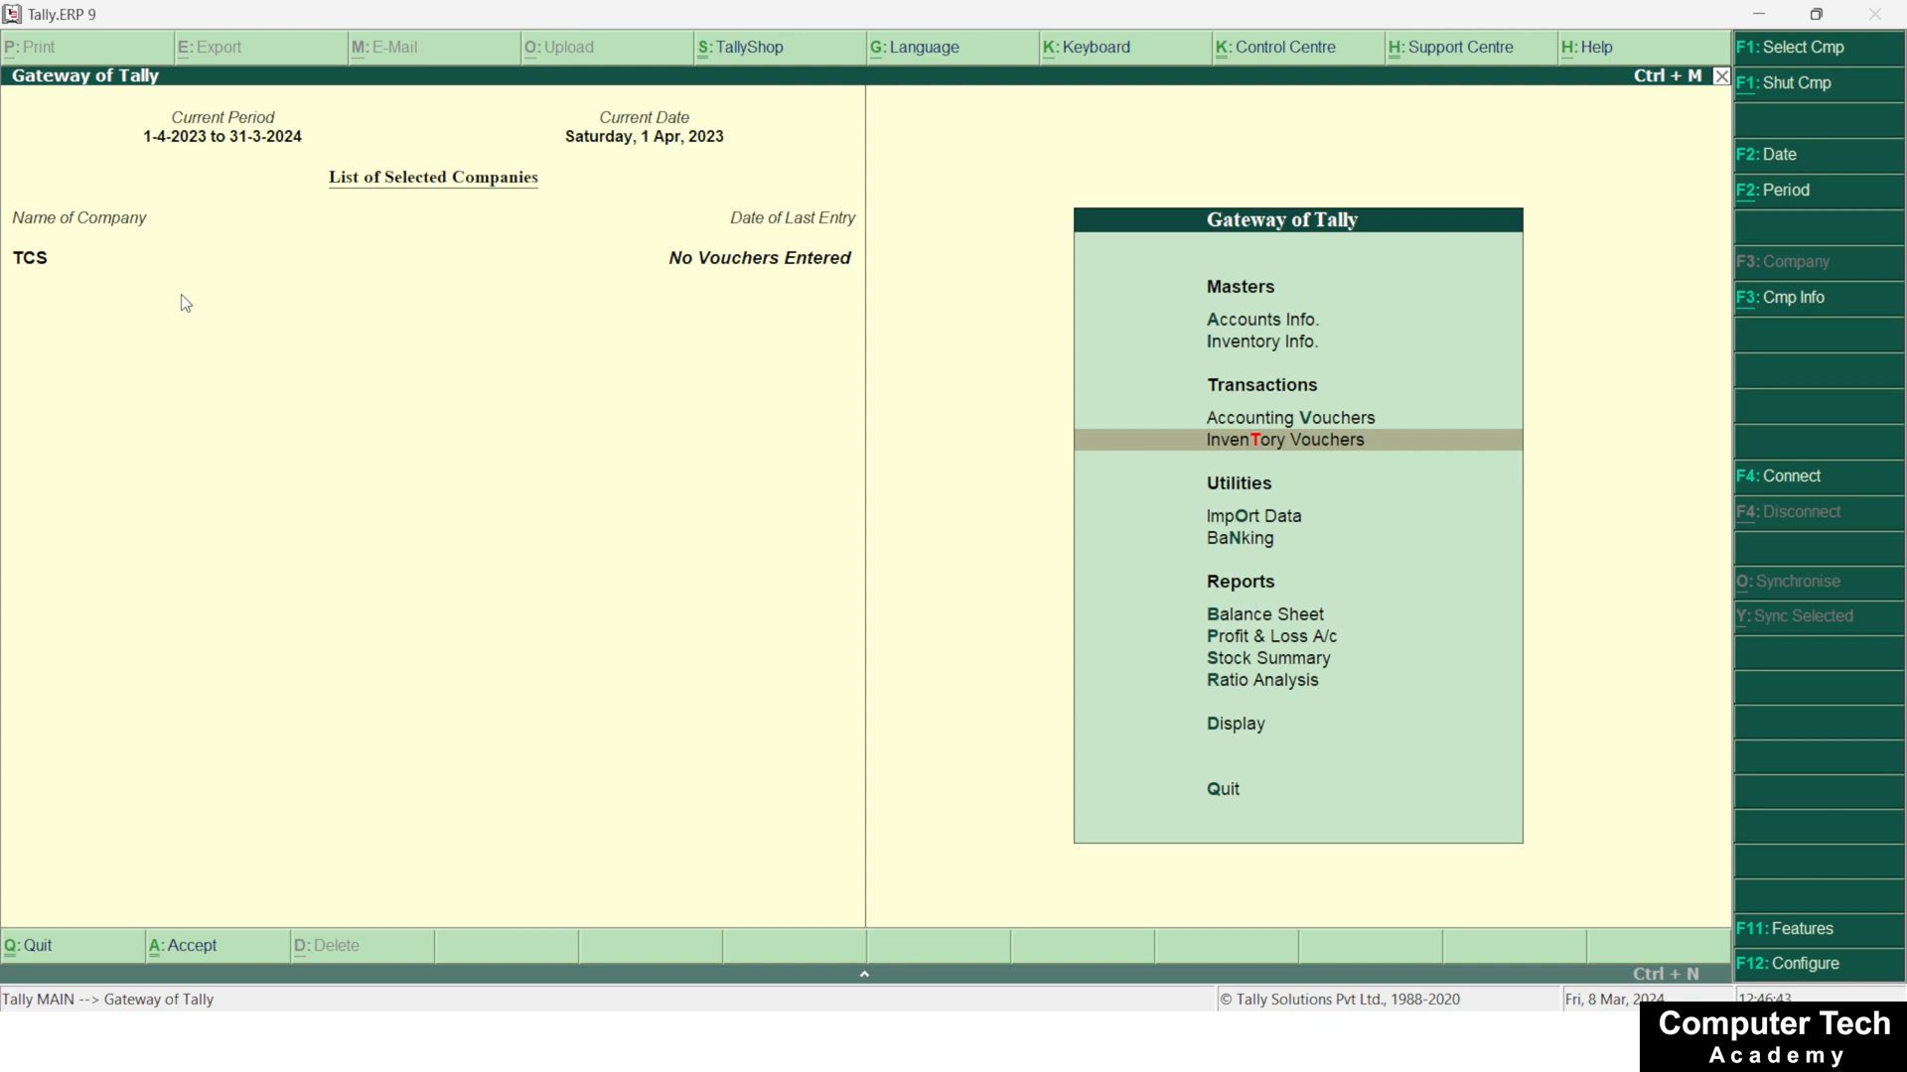
{"action": "key", "text": "Up"}
{"action": "key", "text": "Up"}
{"action": "key", "text": "Up"}
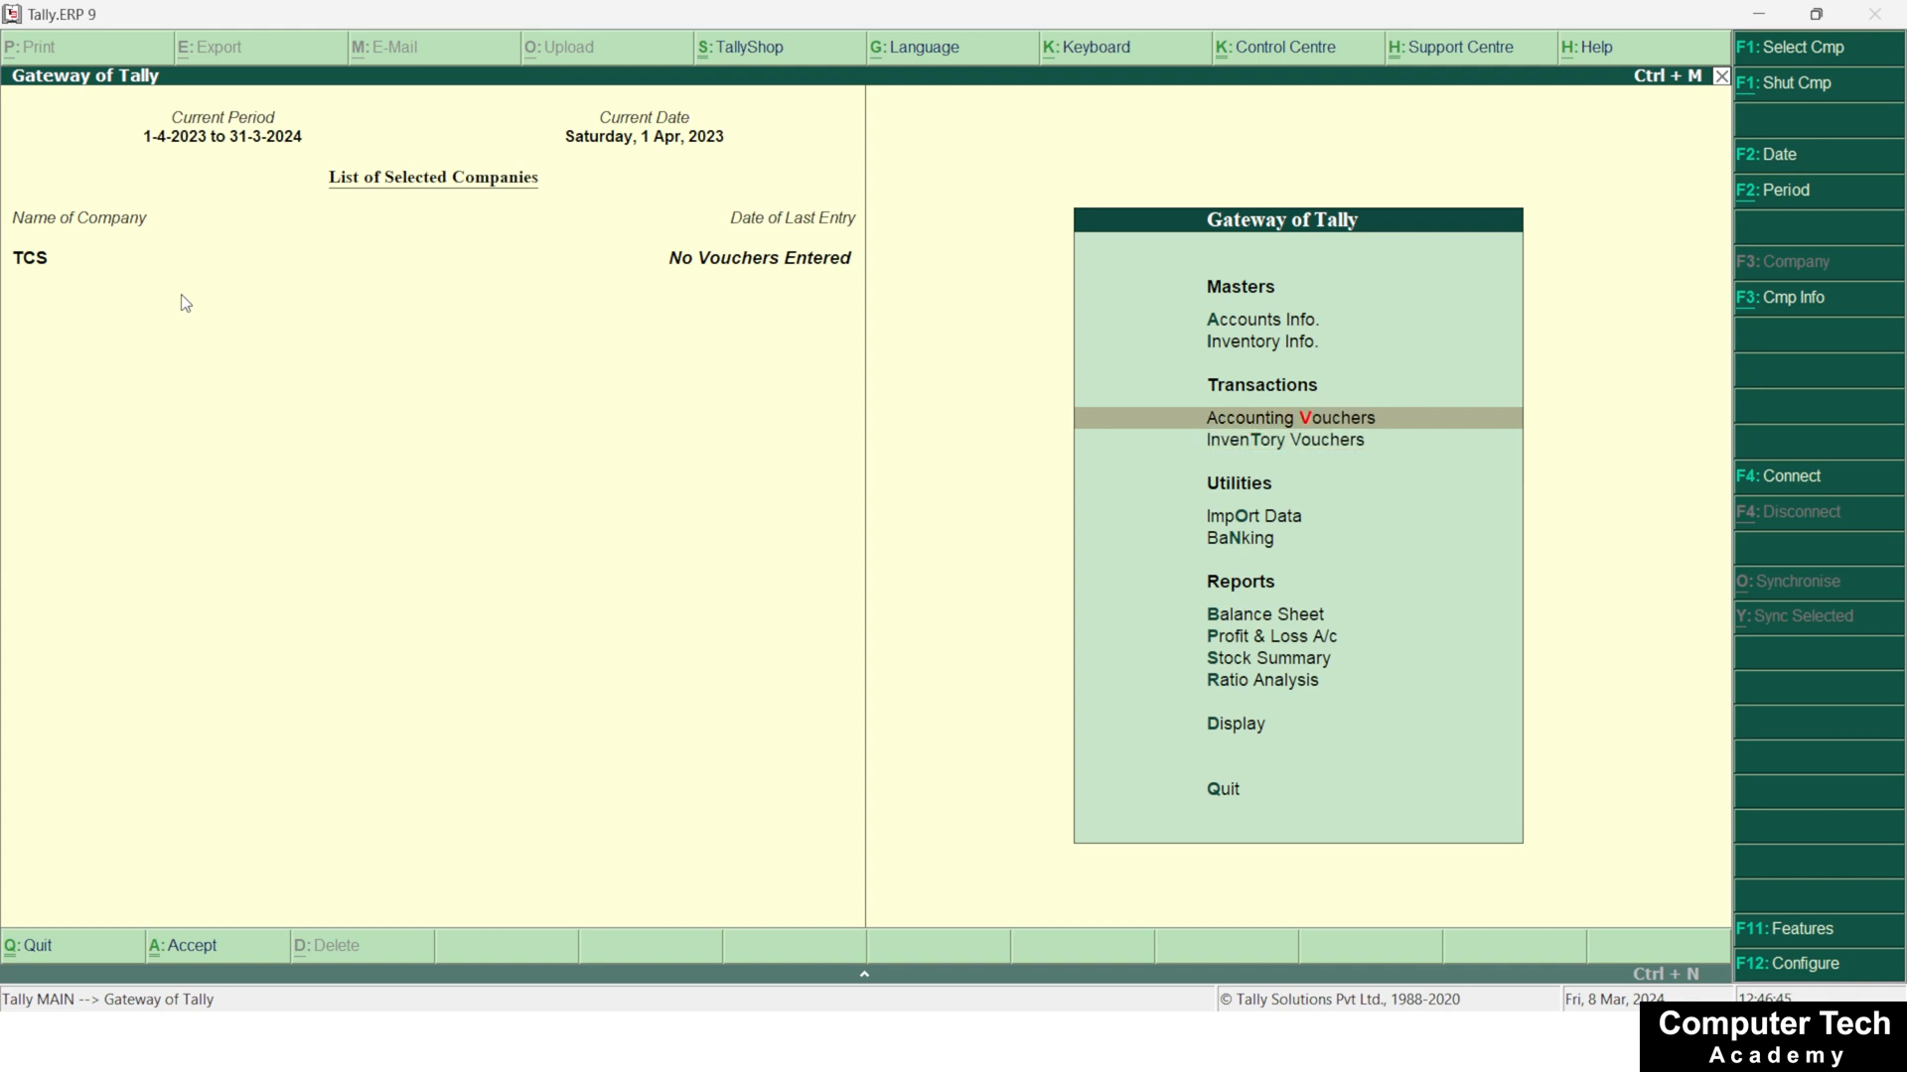
{"action": "key", "text": "Down"}
{"action": "key", "text": "Return"}
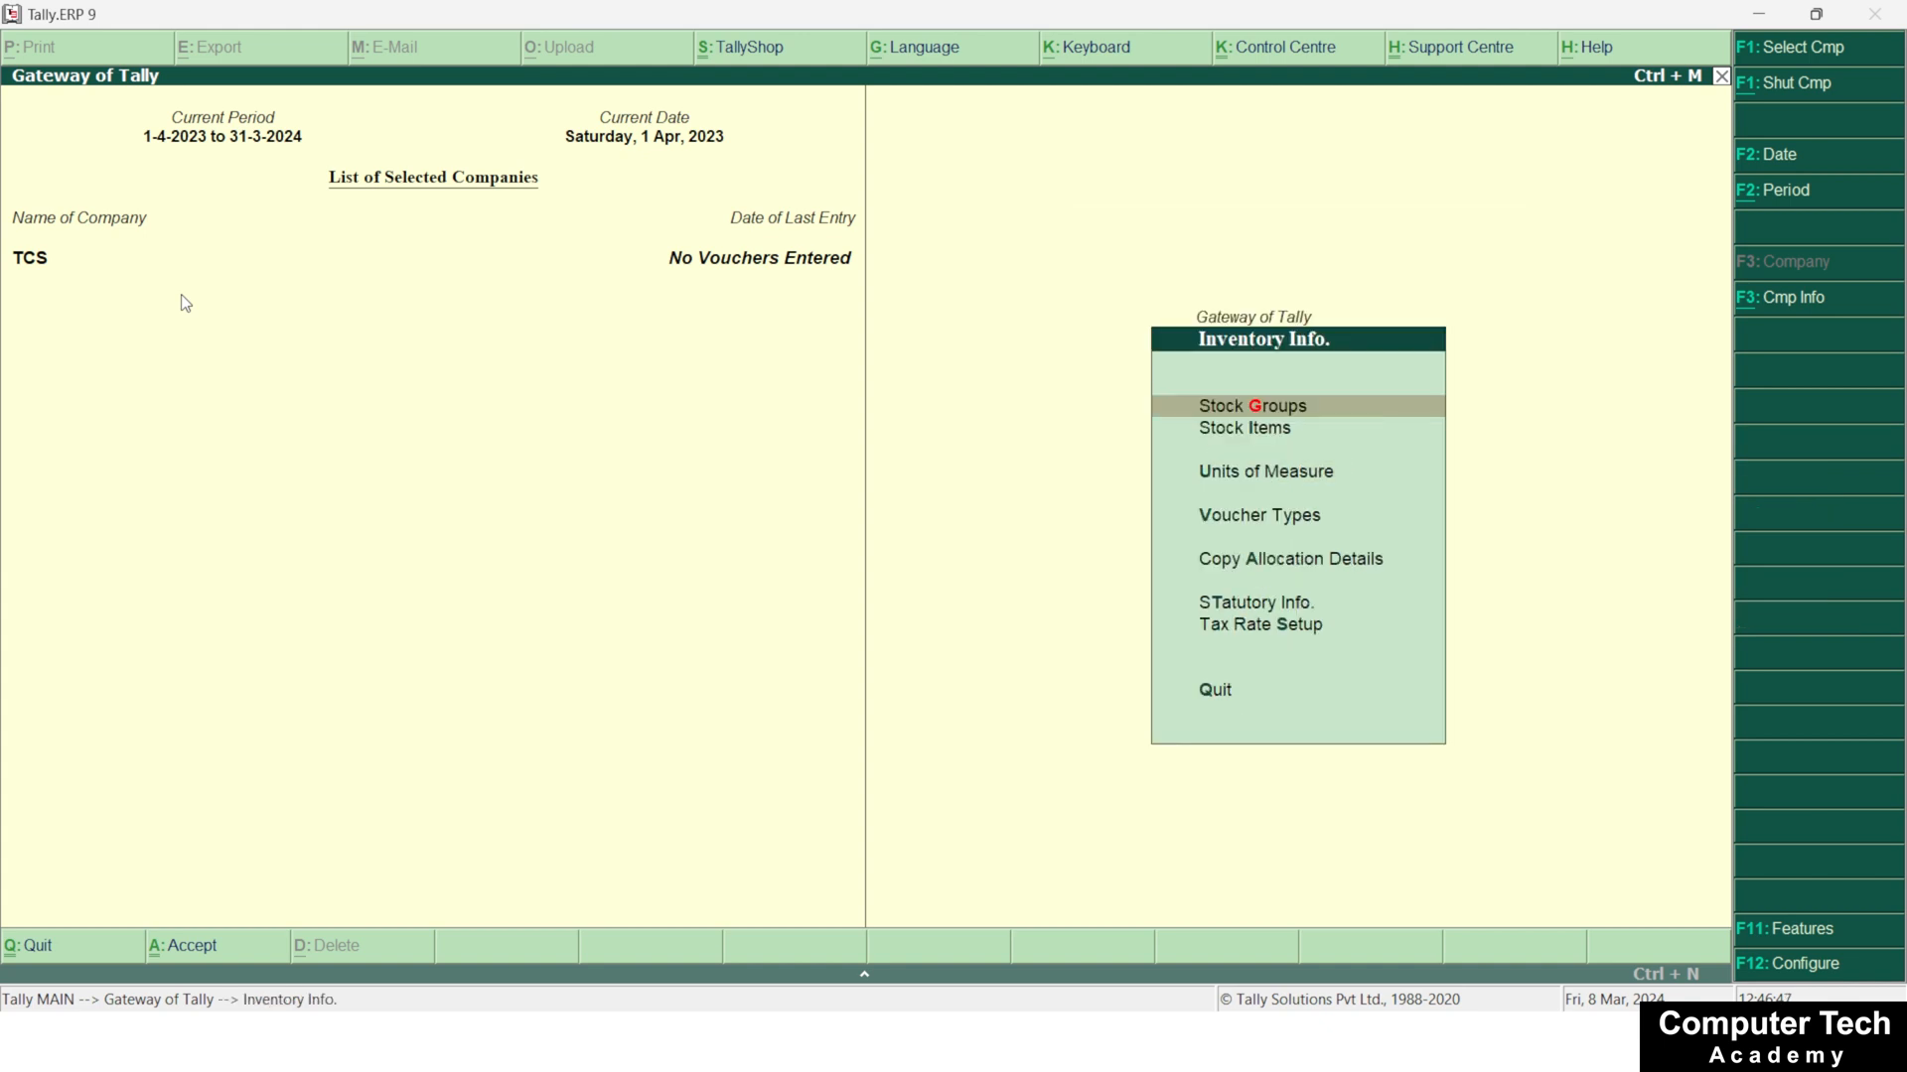
Start creating a single stock item, name it CAR and leave its alias blank
{"action": "key", "text": "Down"}
{"action": "key", "text": "Down"}
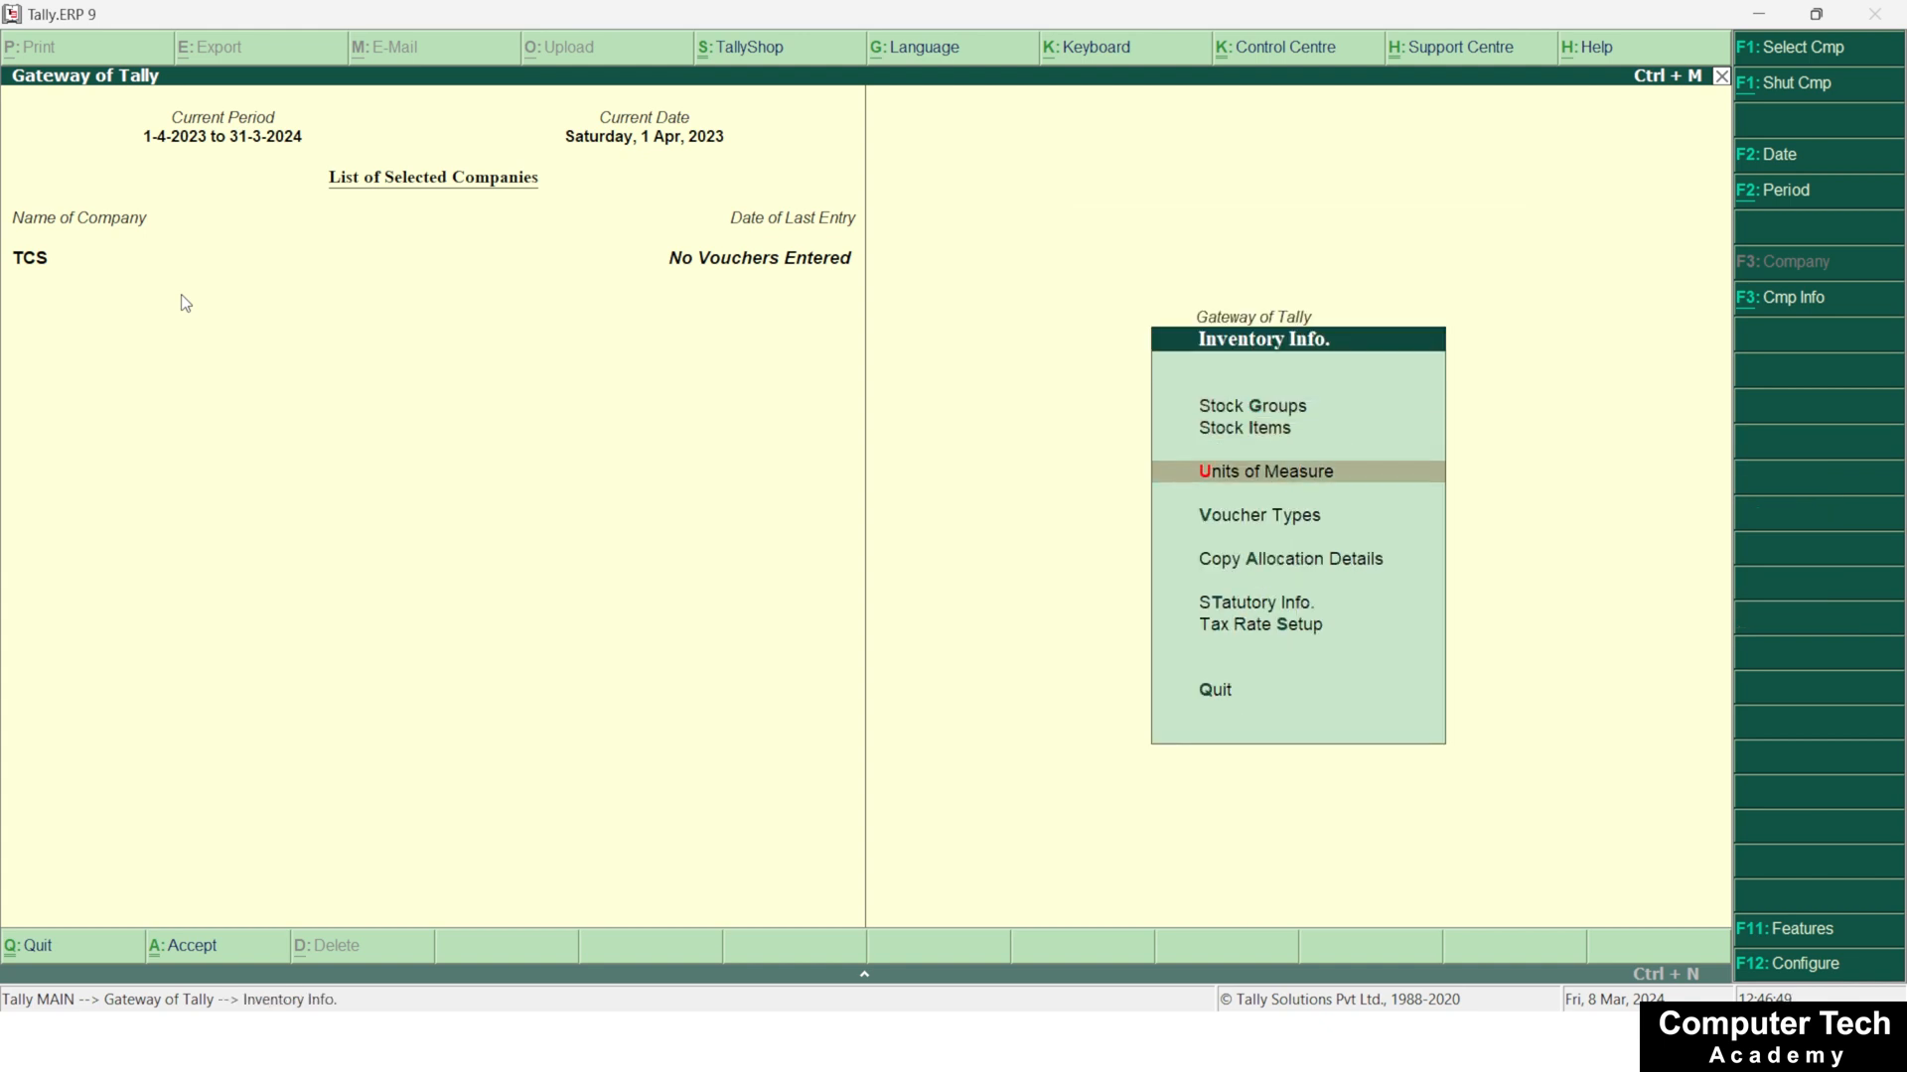
{"action": "key", "text": "Up"}
{"action": "key", "text": "Up"}
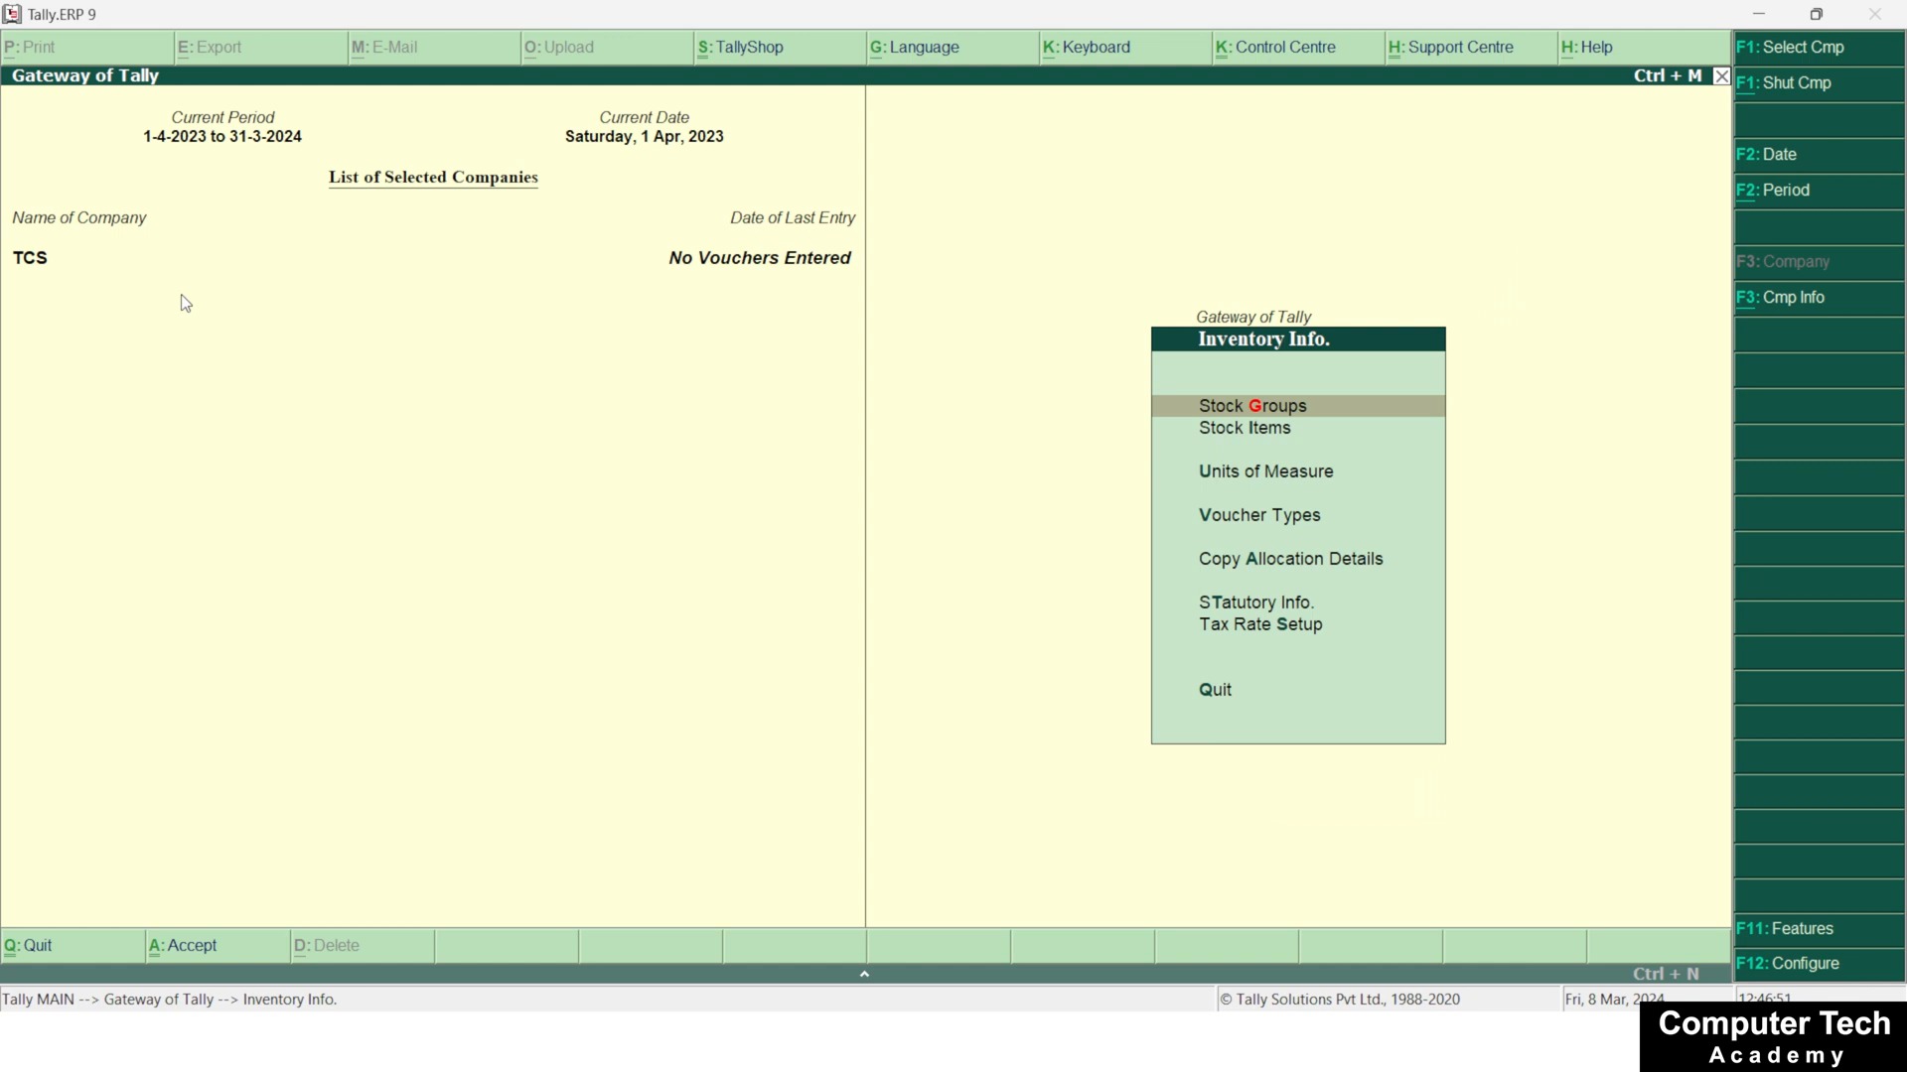
{"action": "key", "text": "Down"}
{"action": "key", "text": "Return"}
{"action": "key", "text": "Return"}
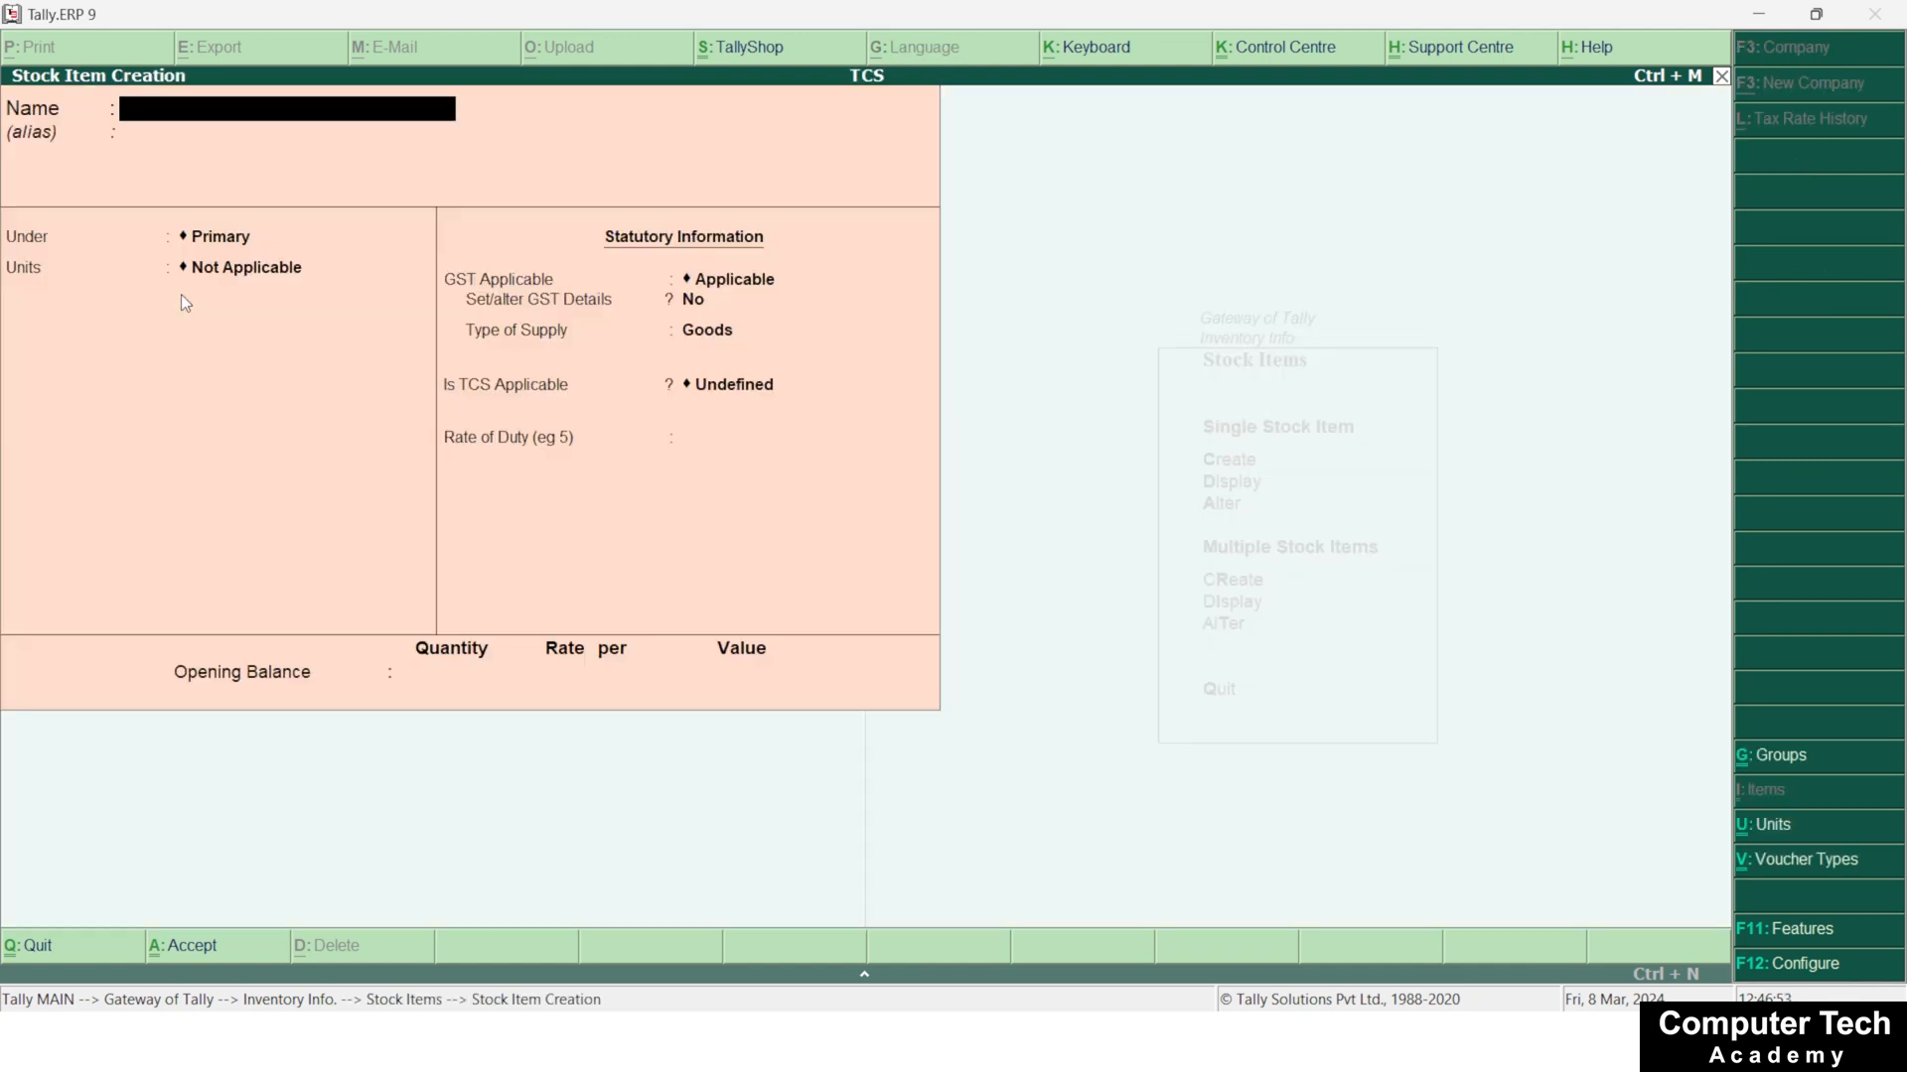
{"action": "type", "text": "CAR"}
{"action": "key", "text": "Return"}
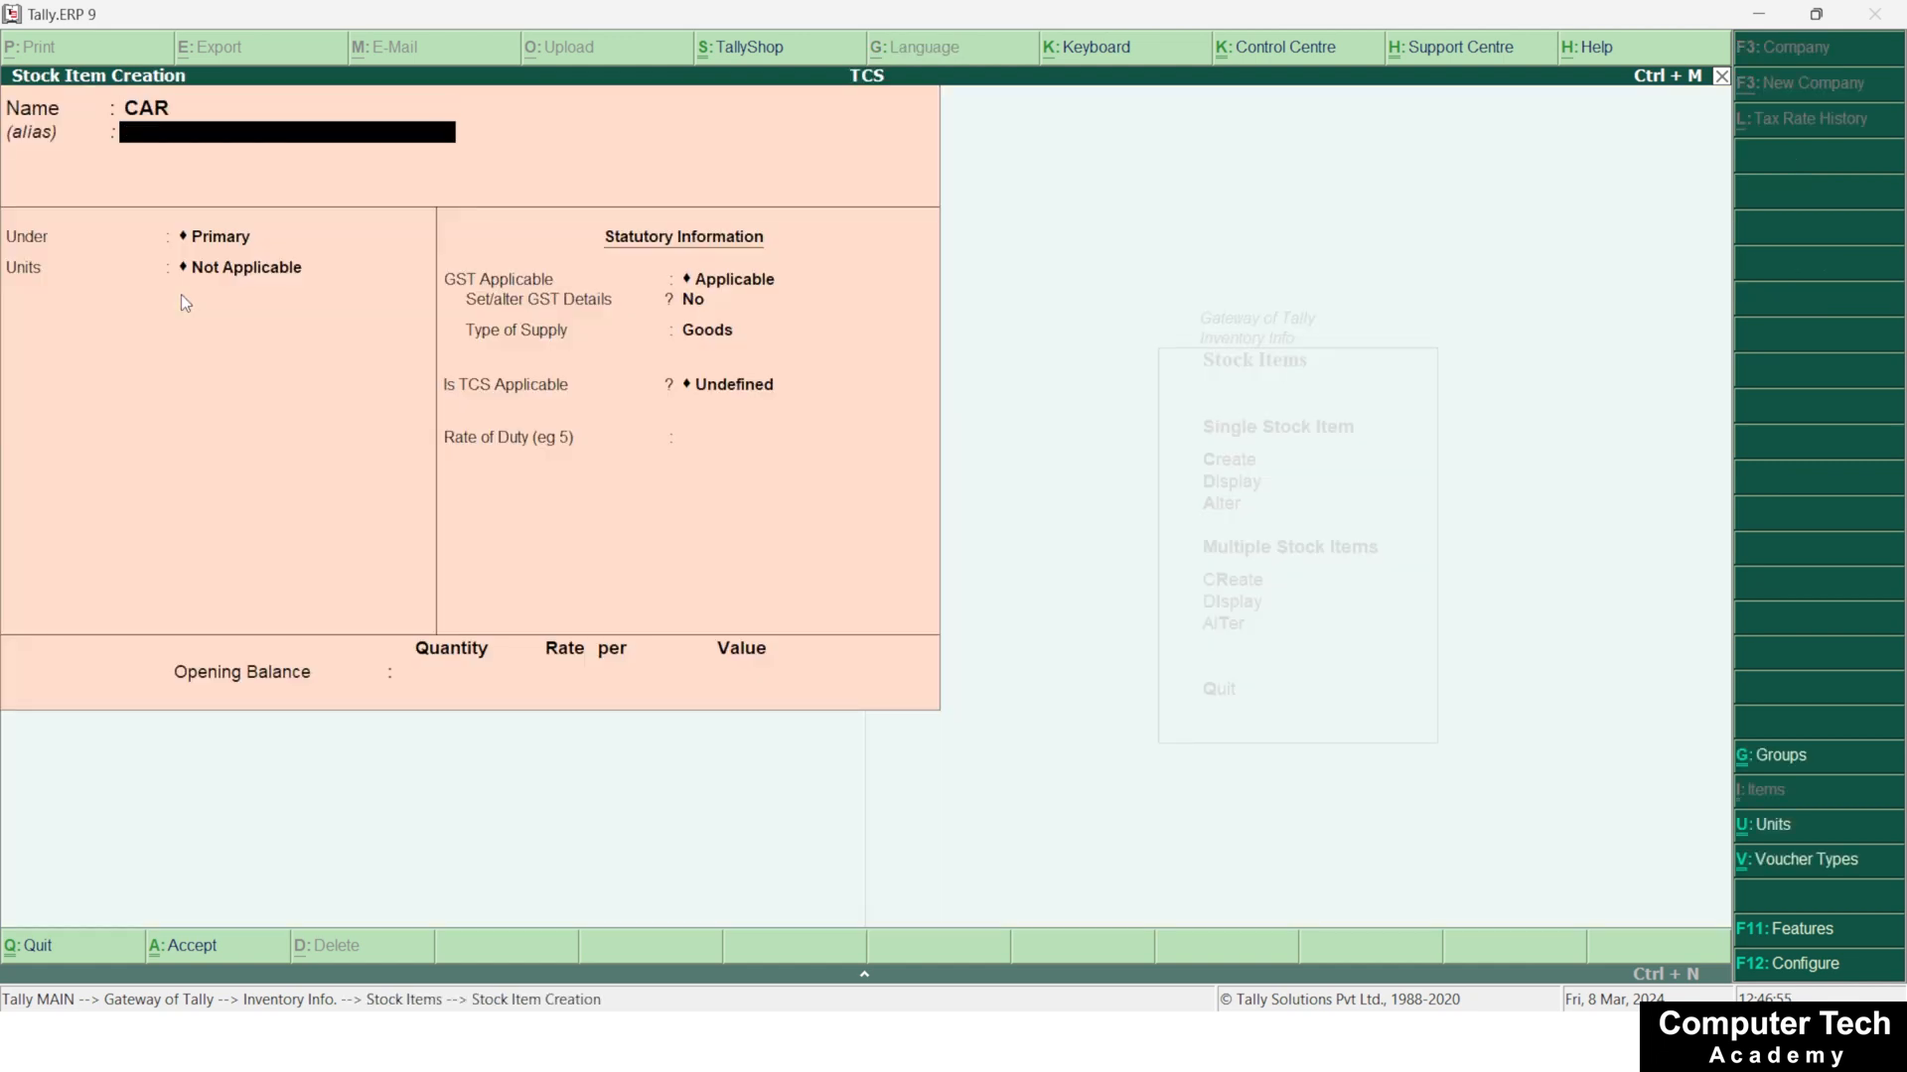
{"action": "key", "text": "Return"}
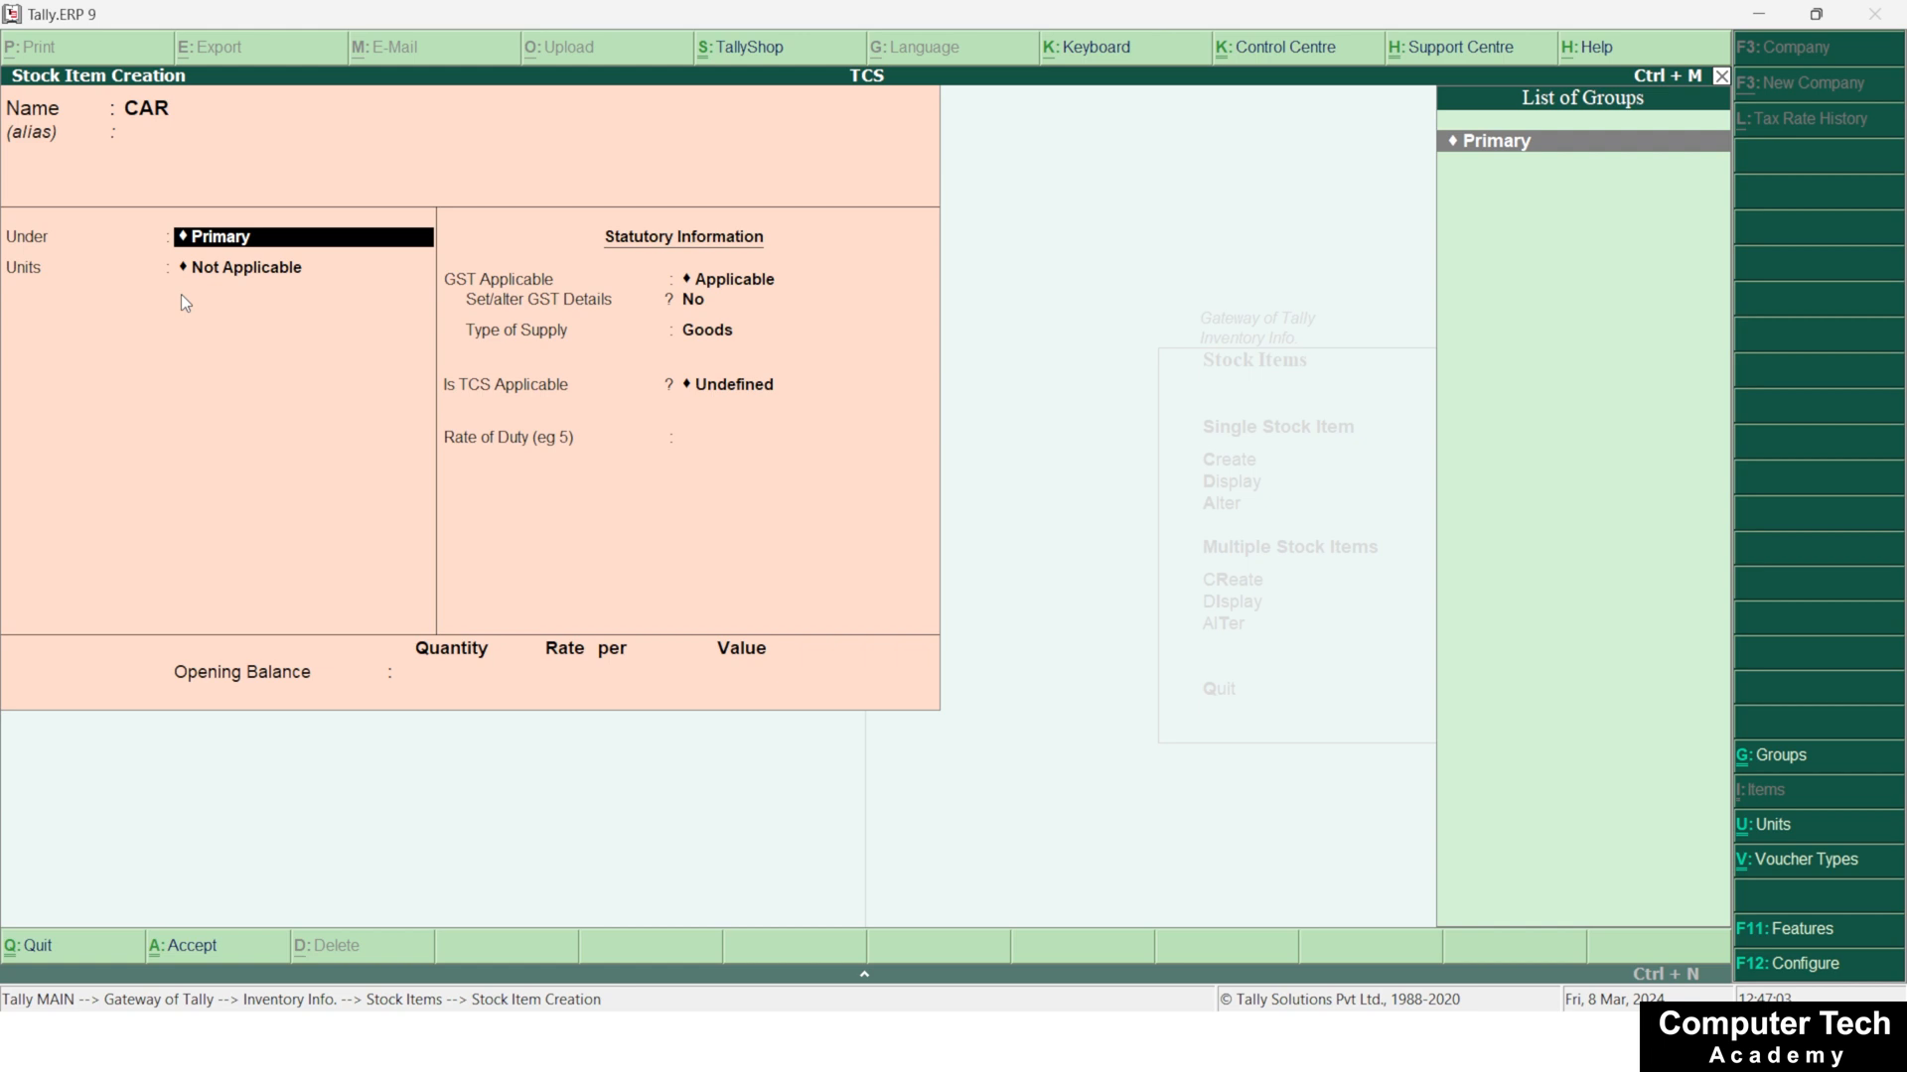
Create a new stock group named MAHINDRA for the item, with no alias and under Primary
{"action": "key", "text": "alt+c"}
{"action": "type", "text": "MA"}
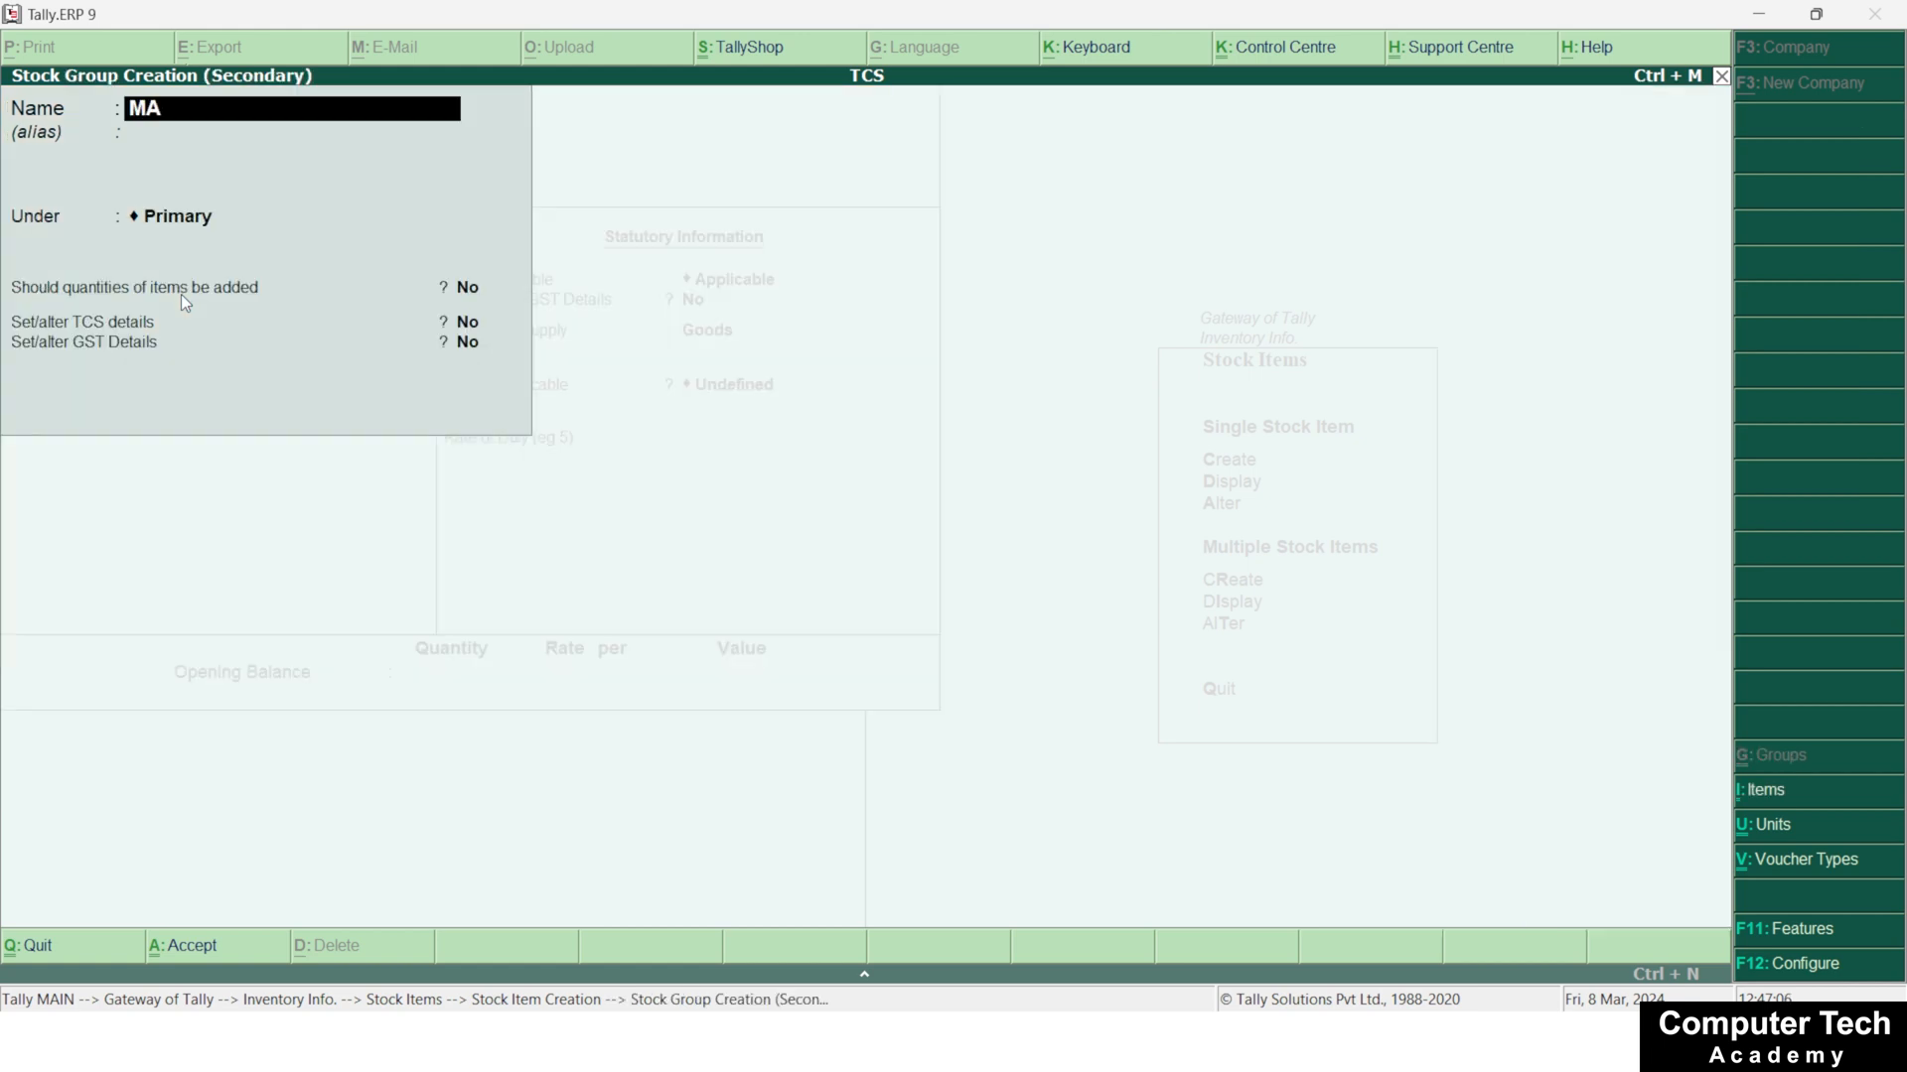
{"action": "type", "text": "HENDRA"}
{"action": "key", "text": "BackSpace"}
{"action": "key", "text": "BackSpace"}
{"action": "key", "text": "BackSpace"}
{"action": "key", "text": "BackSpace"}
{"action": "key", "text": "BackSpace"}
{"action": "type", "text": "INDRA"}
{"action": "key", "text": "Return"}
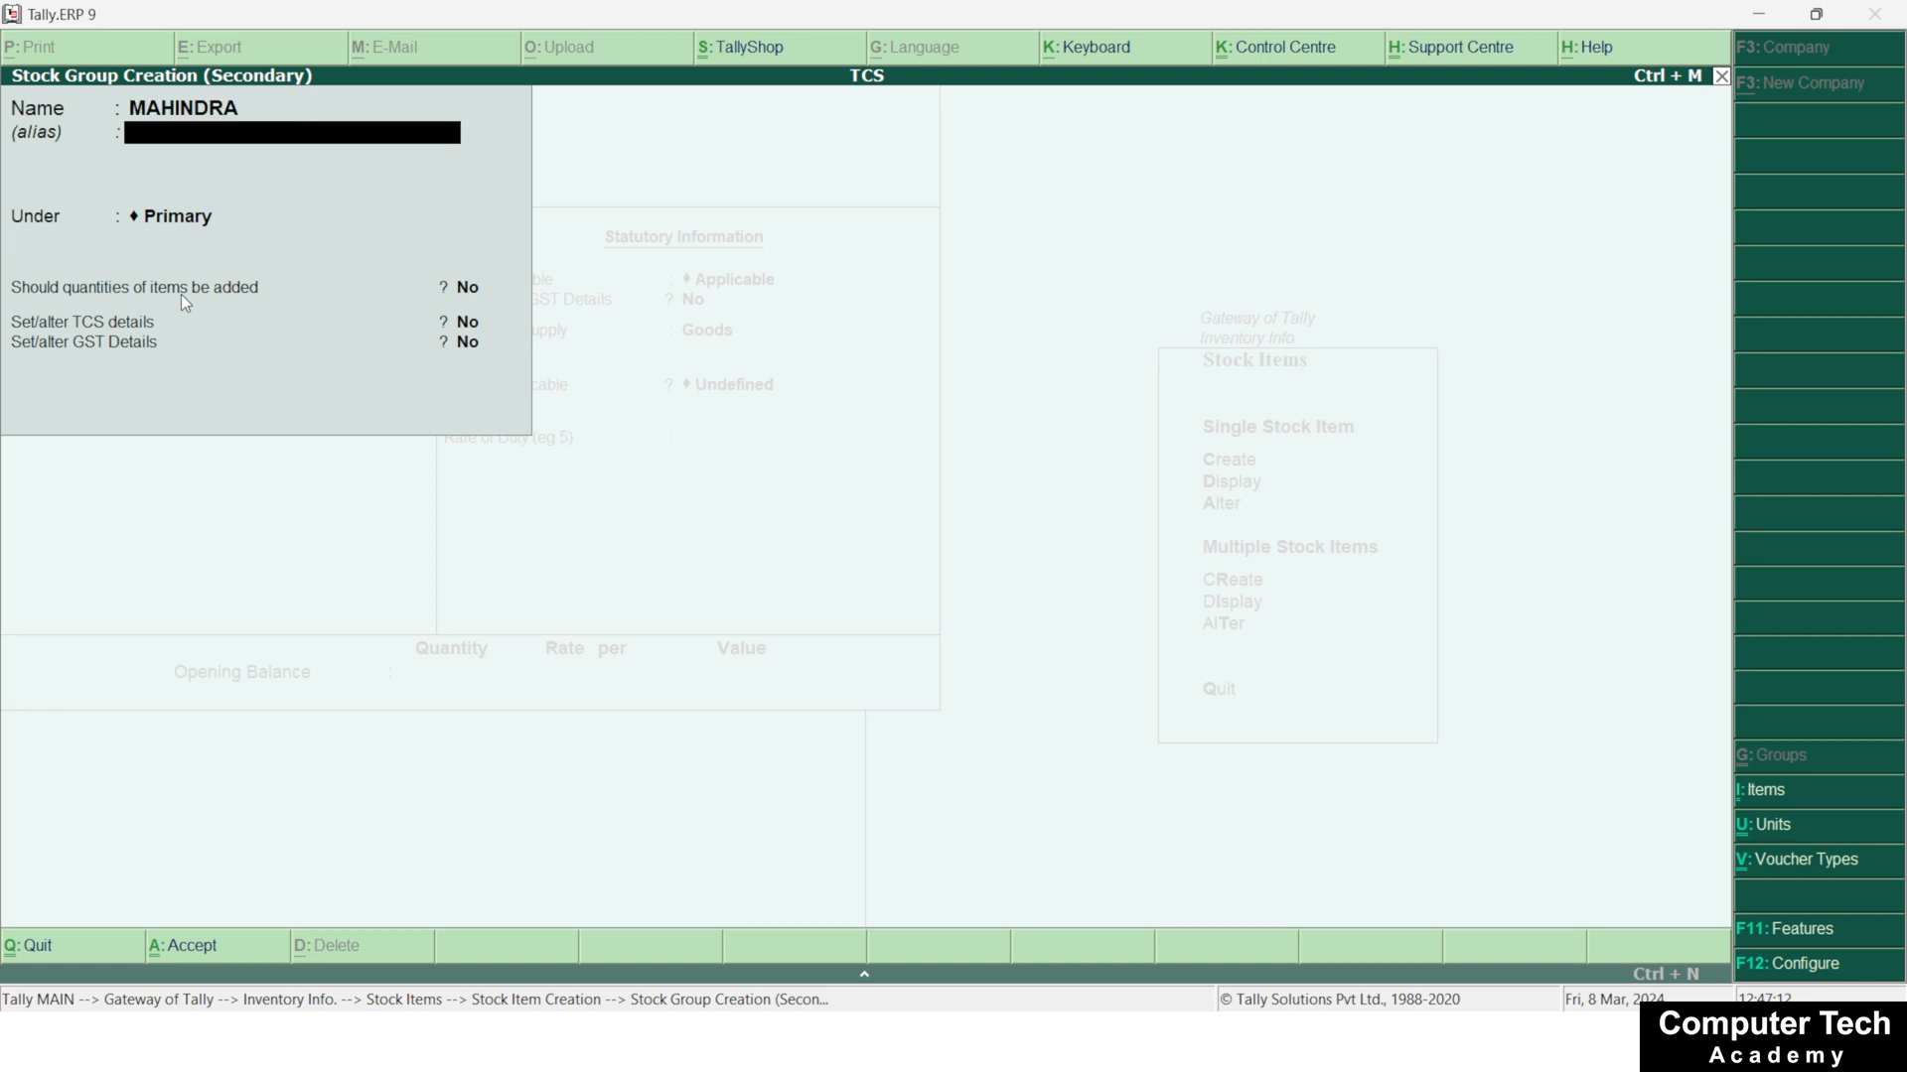
{"action": "key", "text": "Return"}
{"action": "key", "text": "Return"}
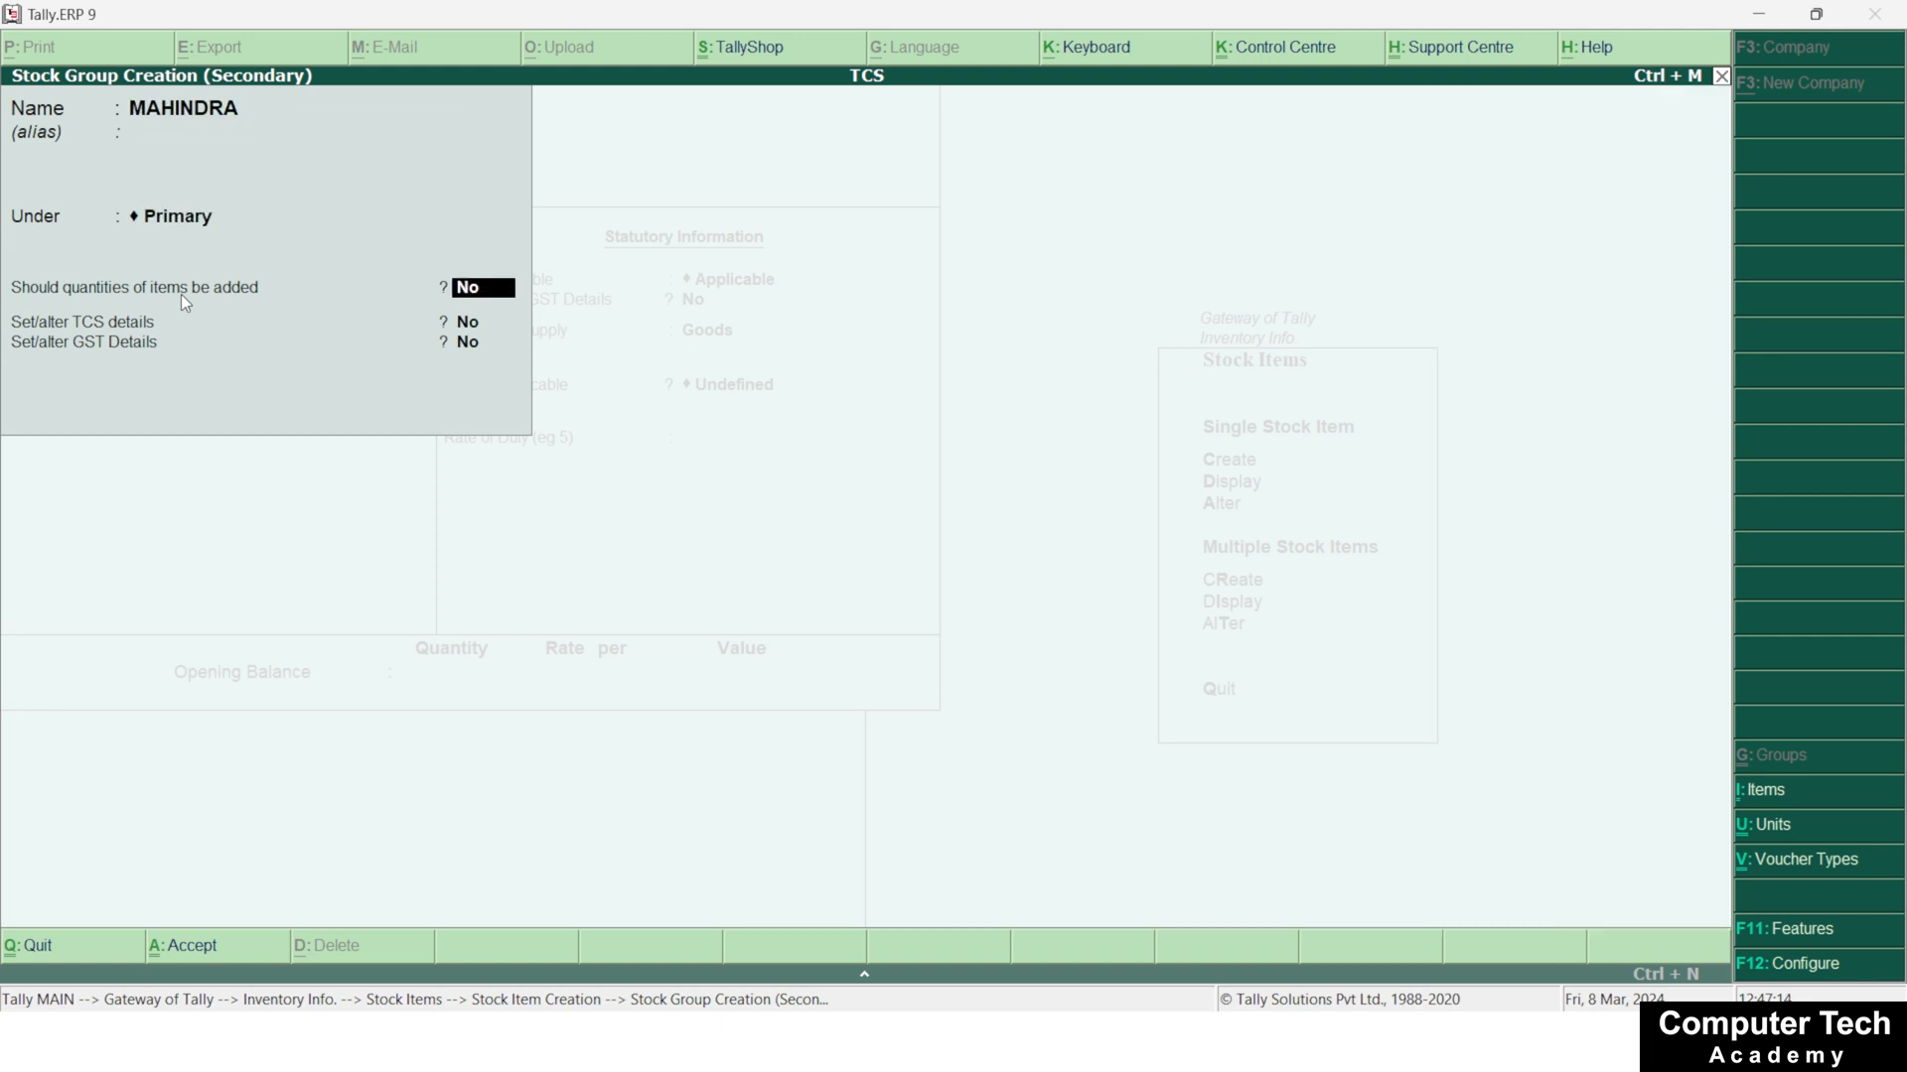
Set the MAHINDRA group to add item quantities, enable its TCS details and confirm the nature of goods
{"action": "key", "text": "y"}
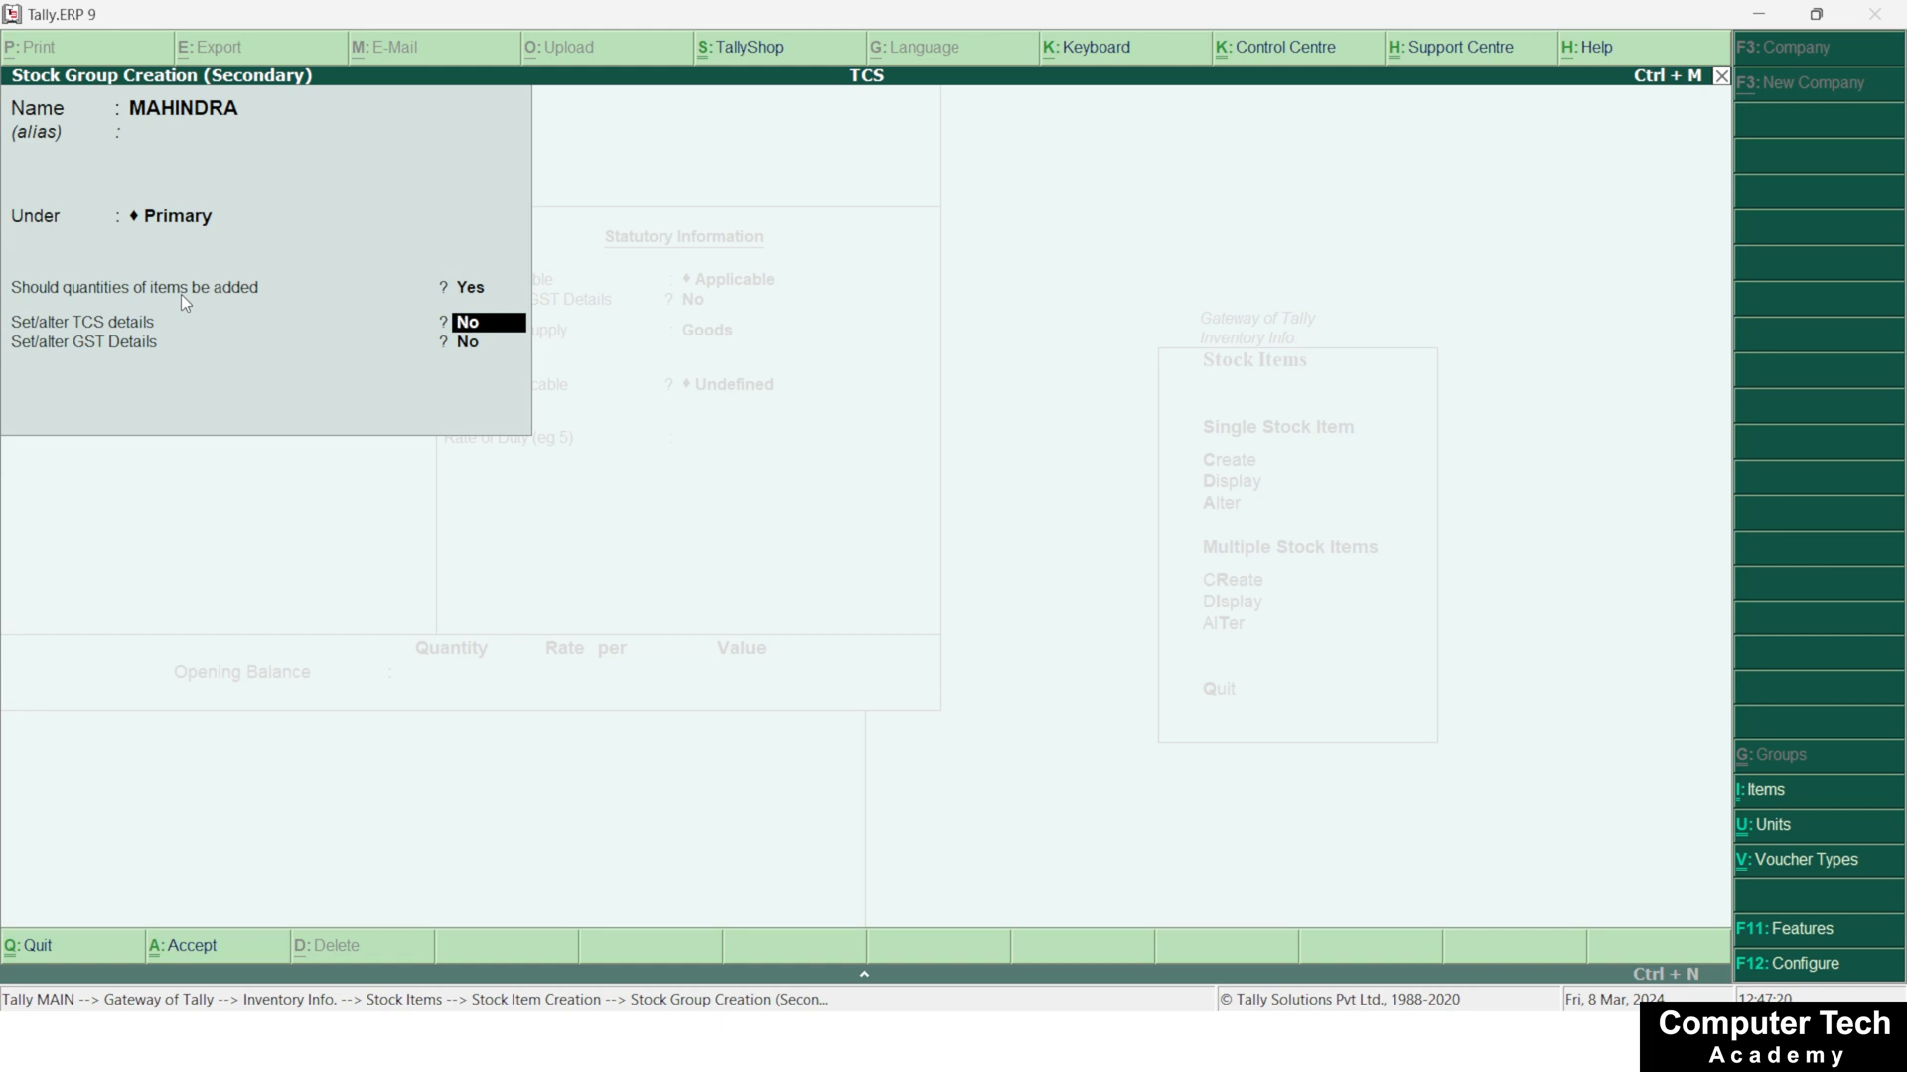
{"action": "type", "text": "y"}
{"action": "key", "text": "Return"}
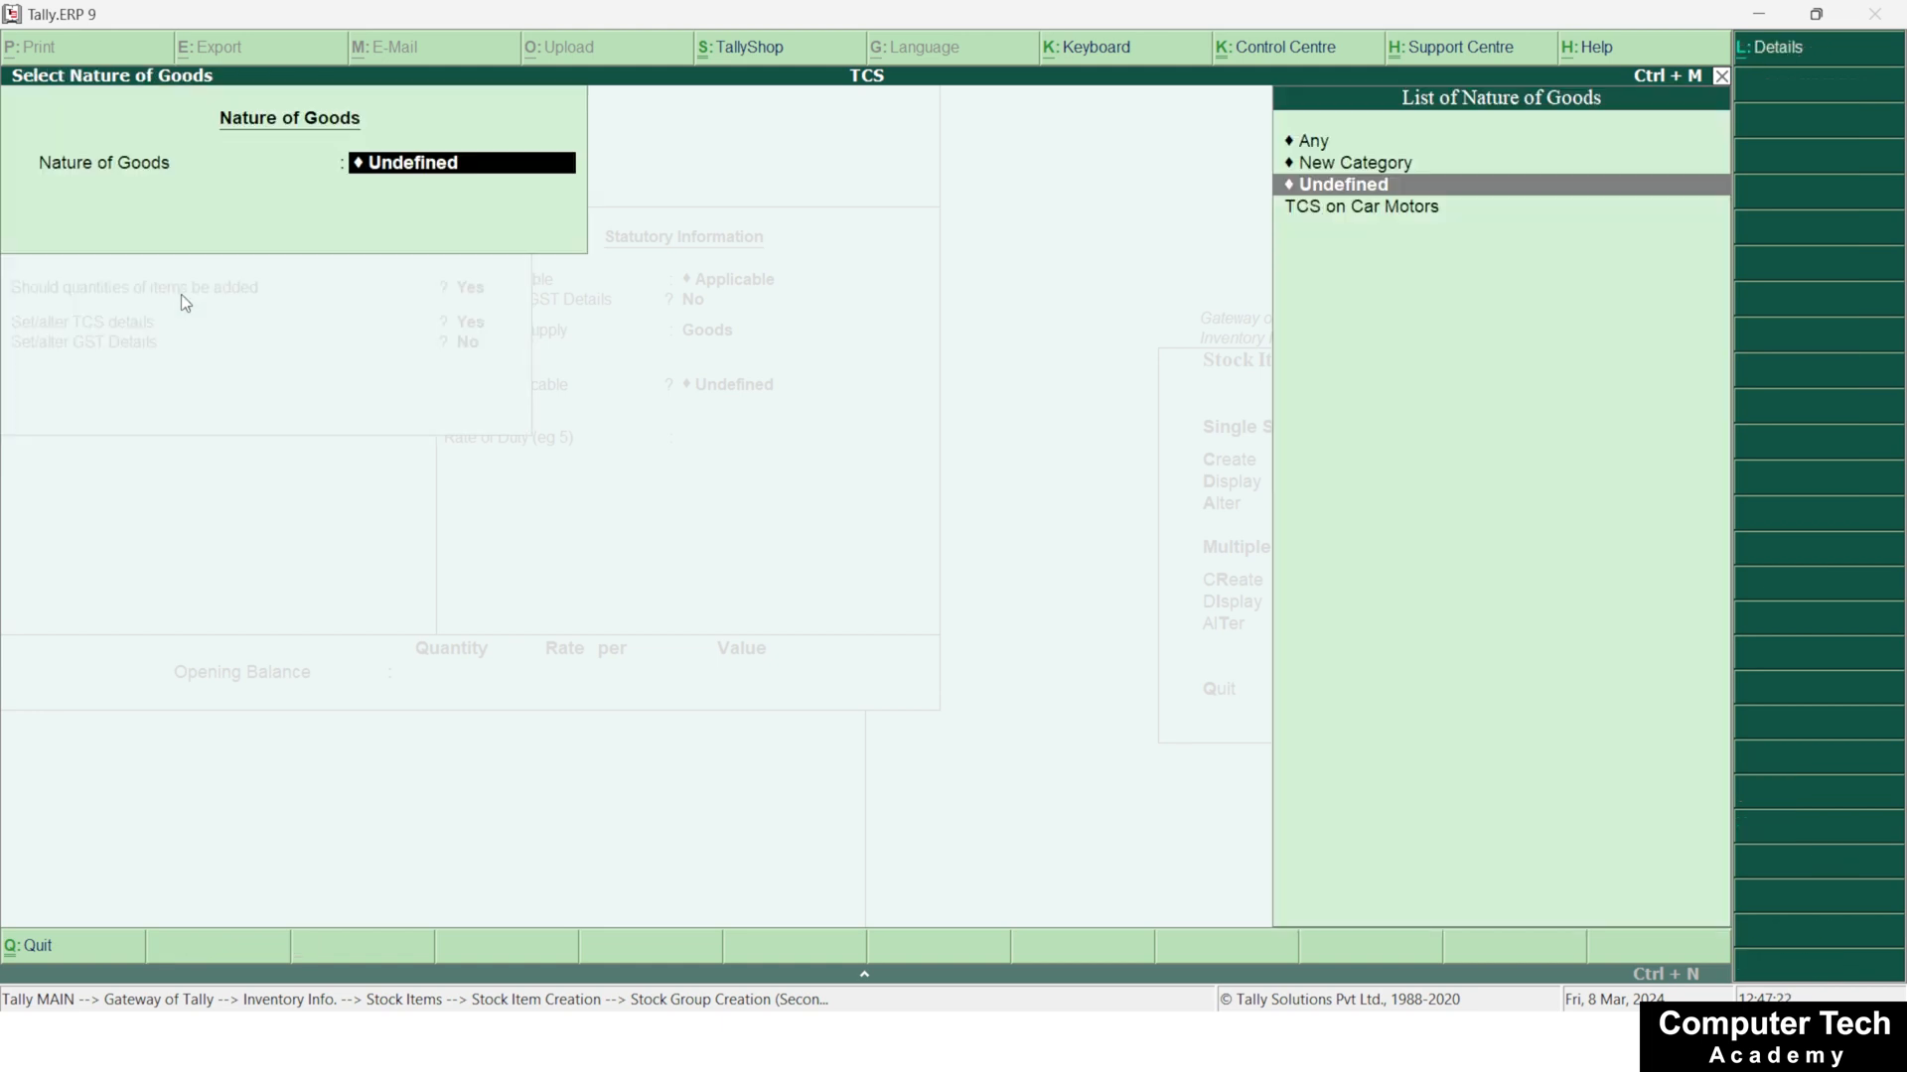
{"action": "key", "text": "Return"}
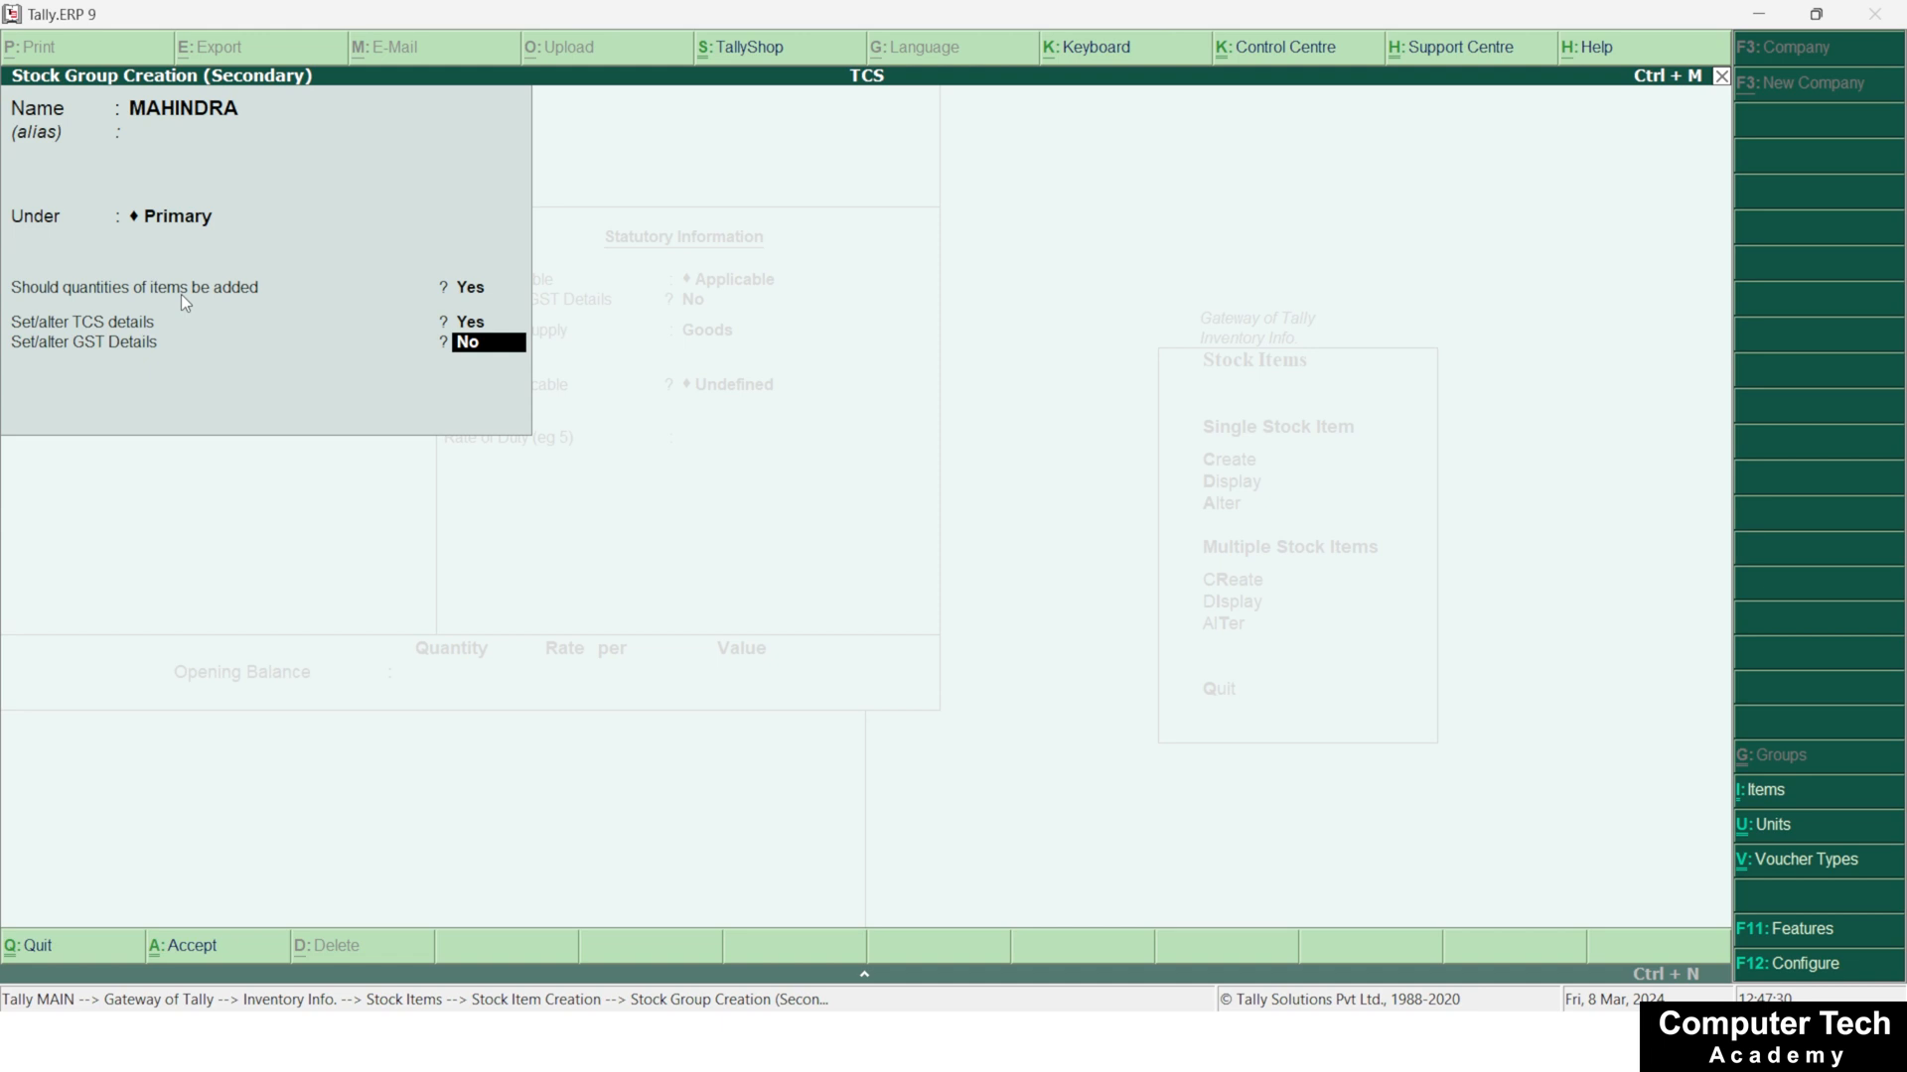
Enable GST details for the MAHINDRA stock group, set it as Taxable with 28% integrated tax, and save the group
{"action": "type", "text": "y"}
{"action": "key", "text": "Return"}
{"action": "key", "text": "Down"}
{"action": "key", "text": "Down"}
{"action": "key", "text": "Down"}
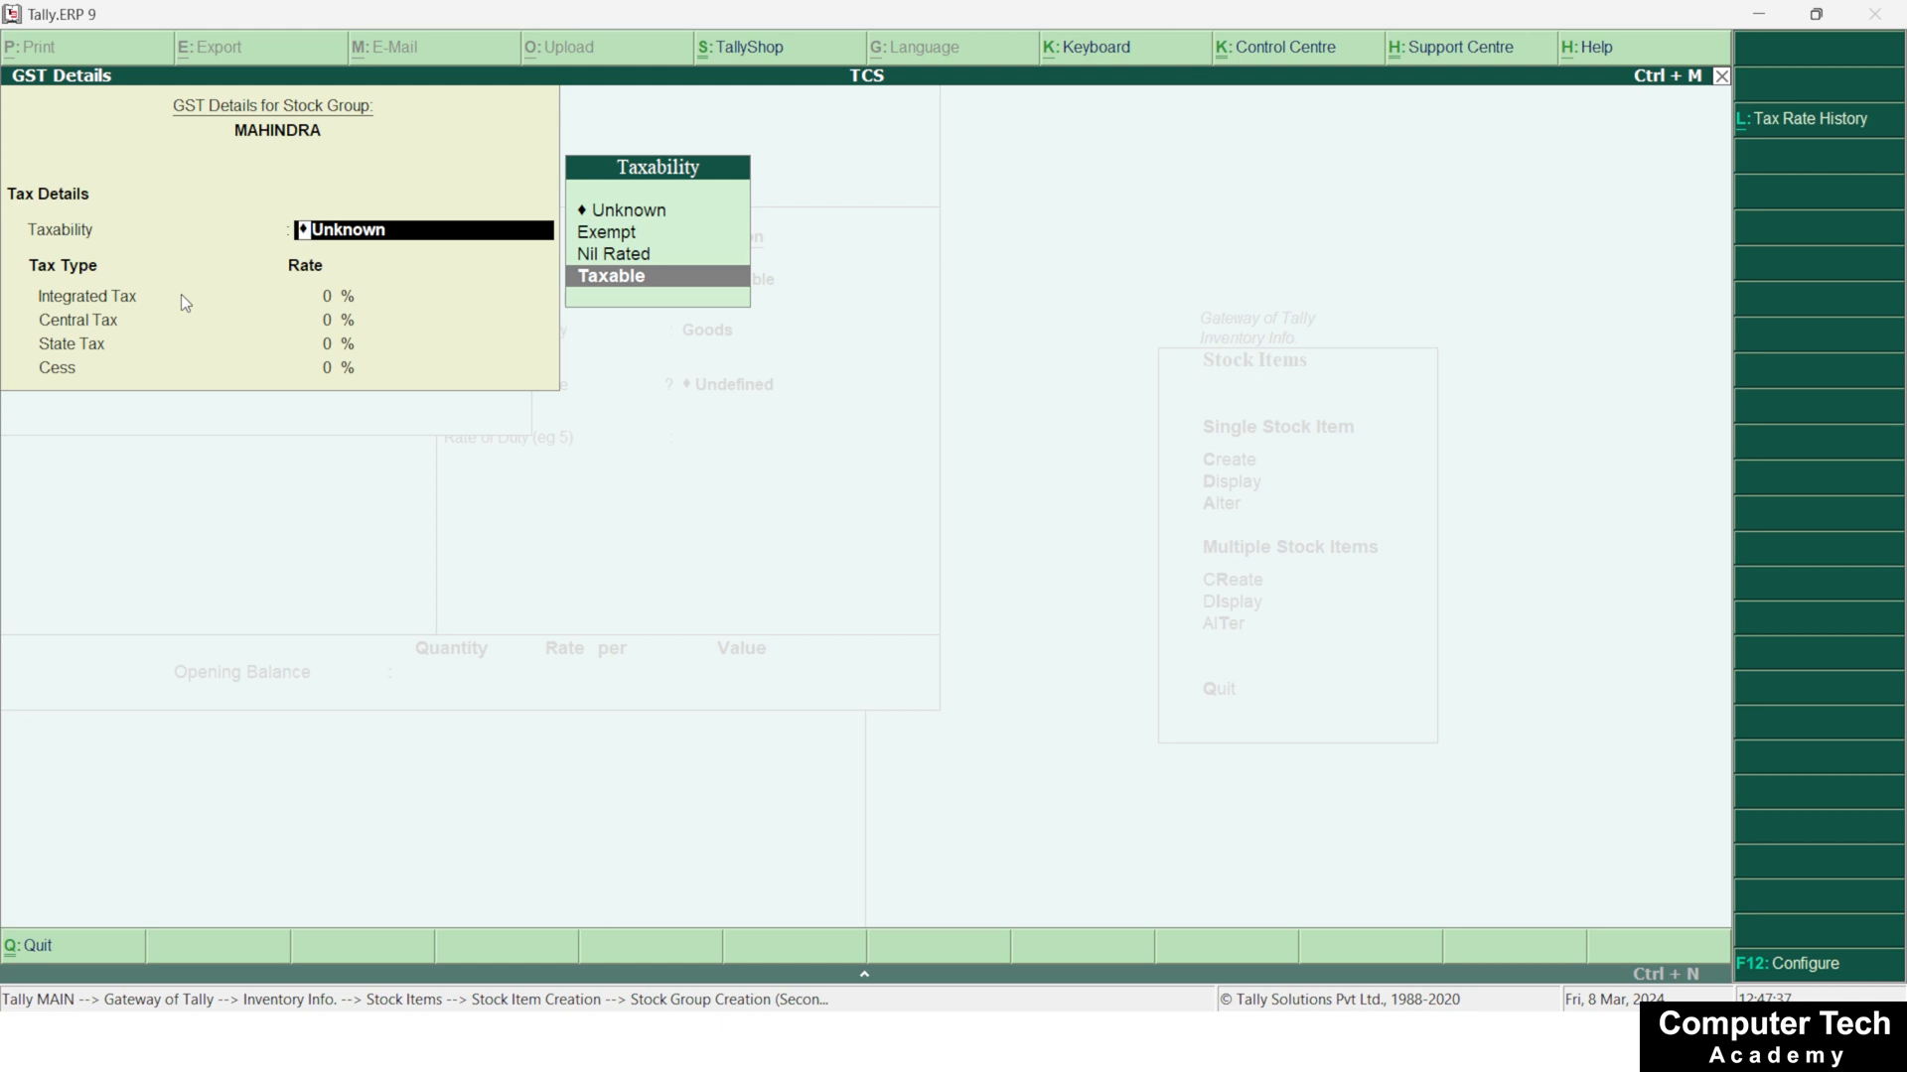
{"action": "key", "text": "Return"}
{"action": "type", "text": "28"}
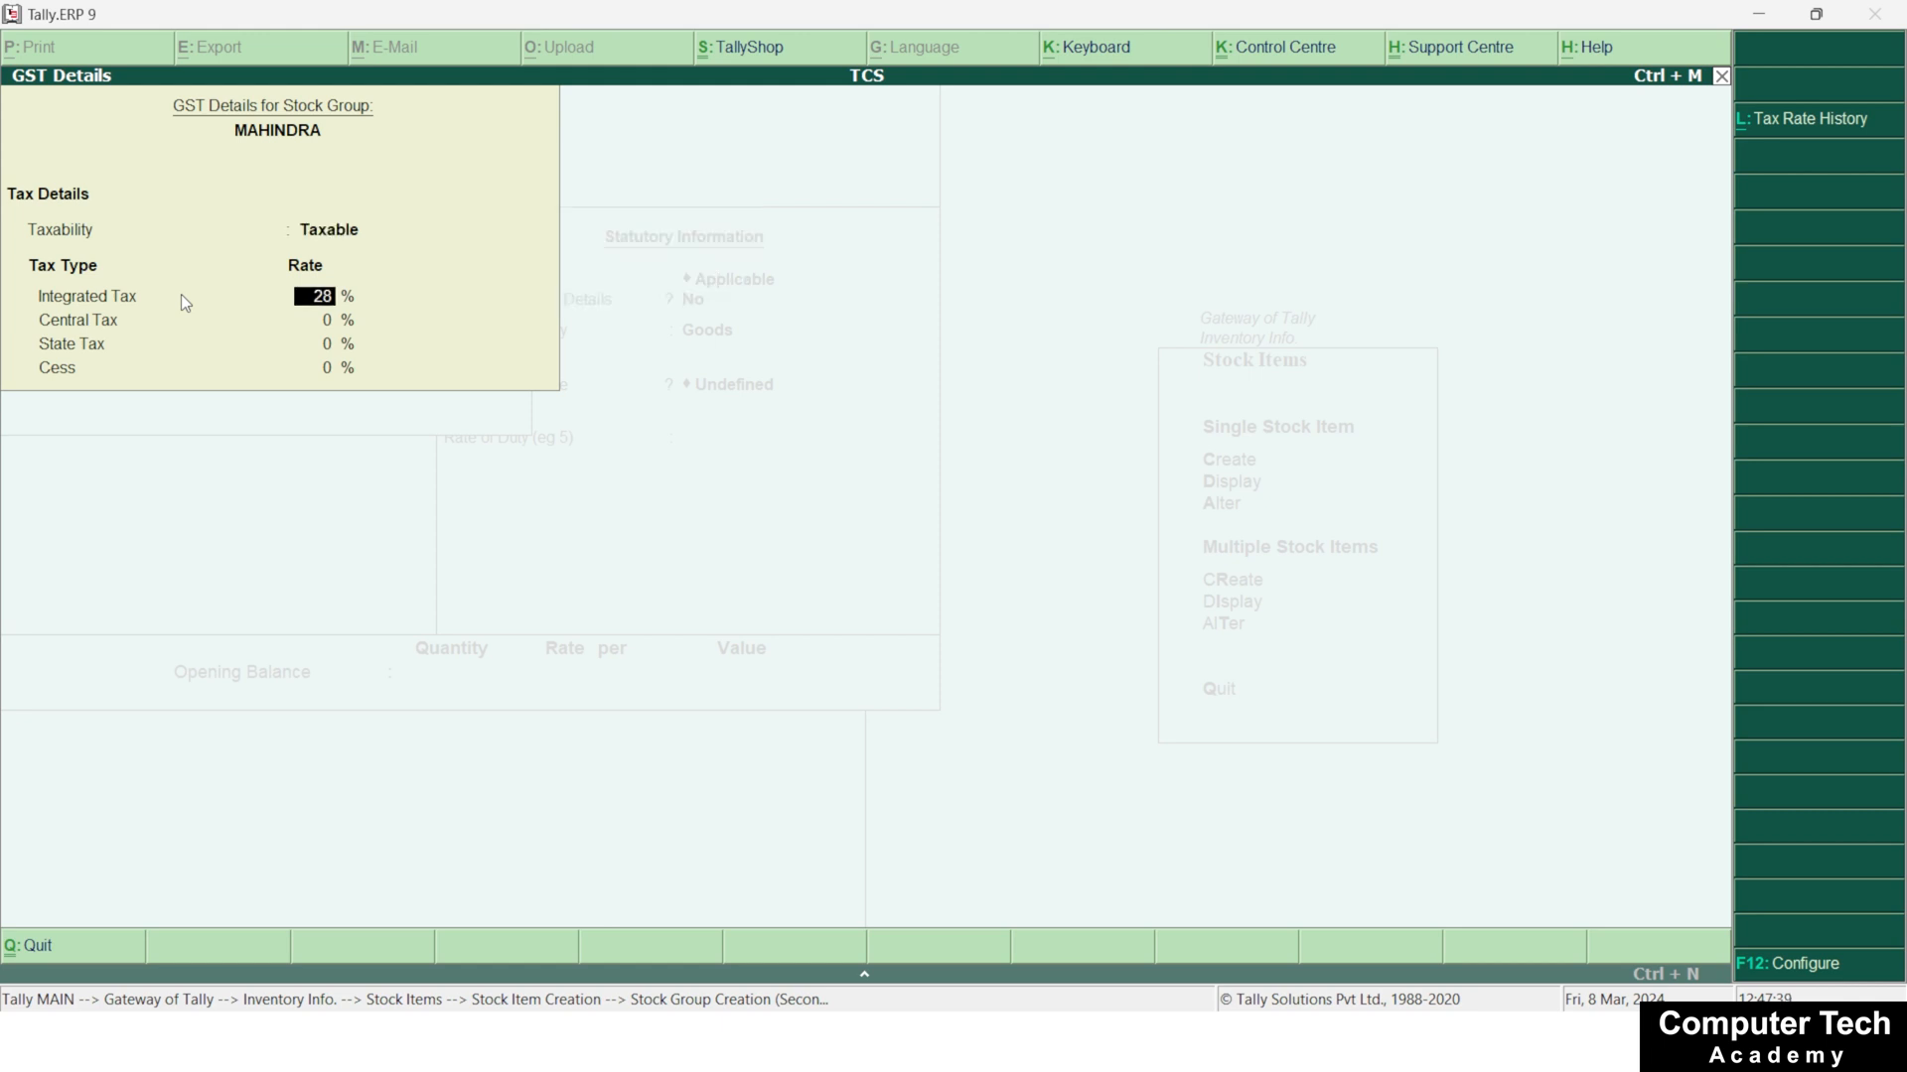
{"action": "key", "text": "Return"}
{"action": "key", "text": "Return"}
{"action": "key", "text": "Return"}
{"action": "key", "text": "Return"}
{"action": "key", "text": "Return"}
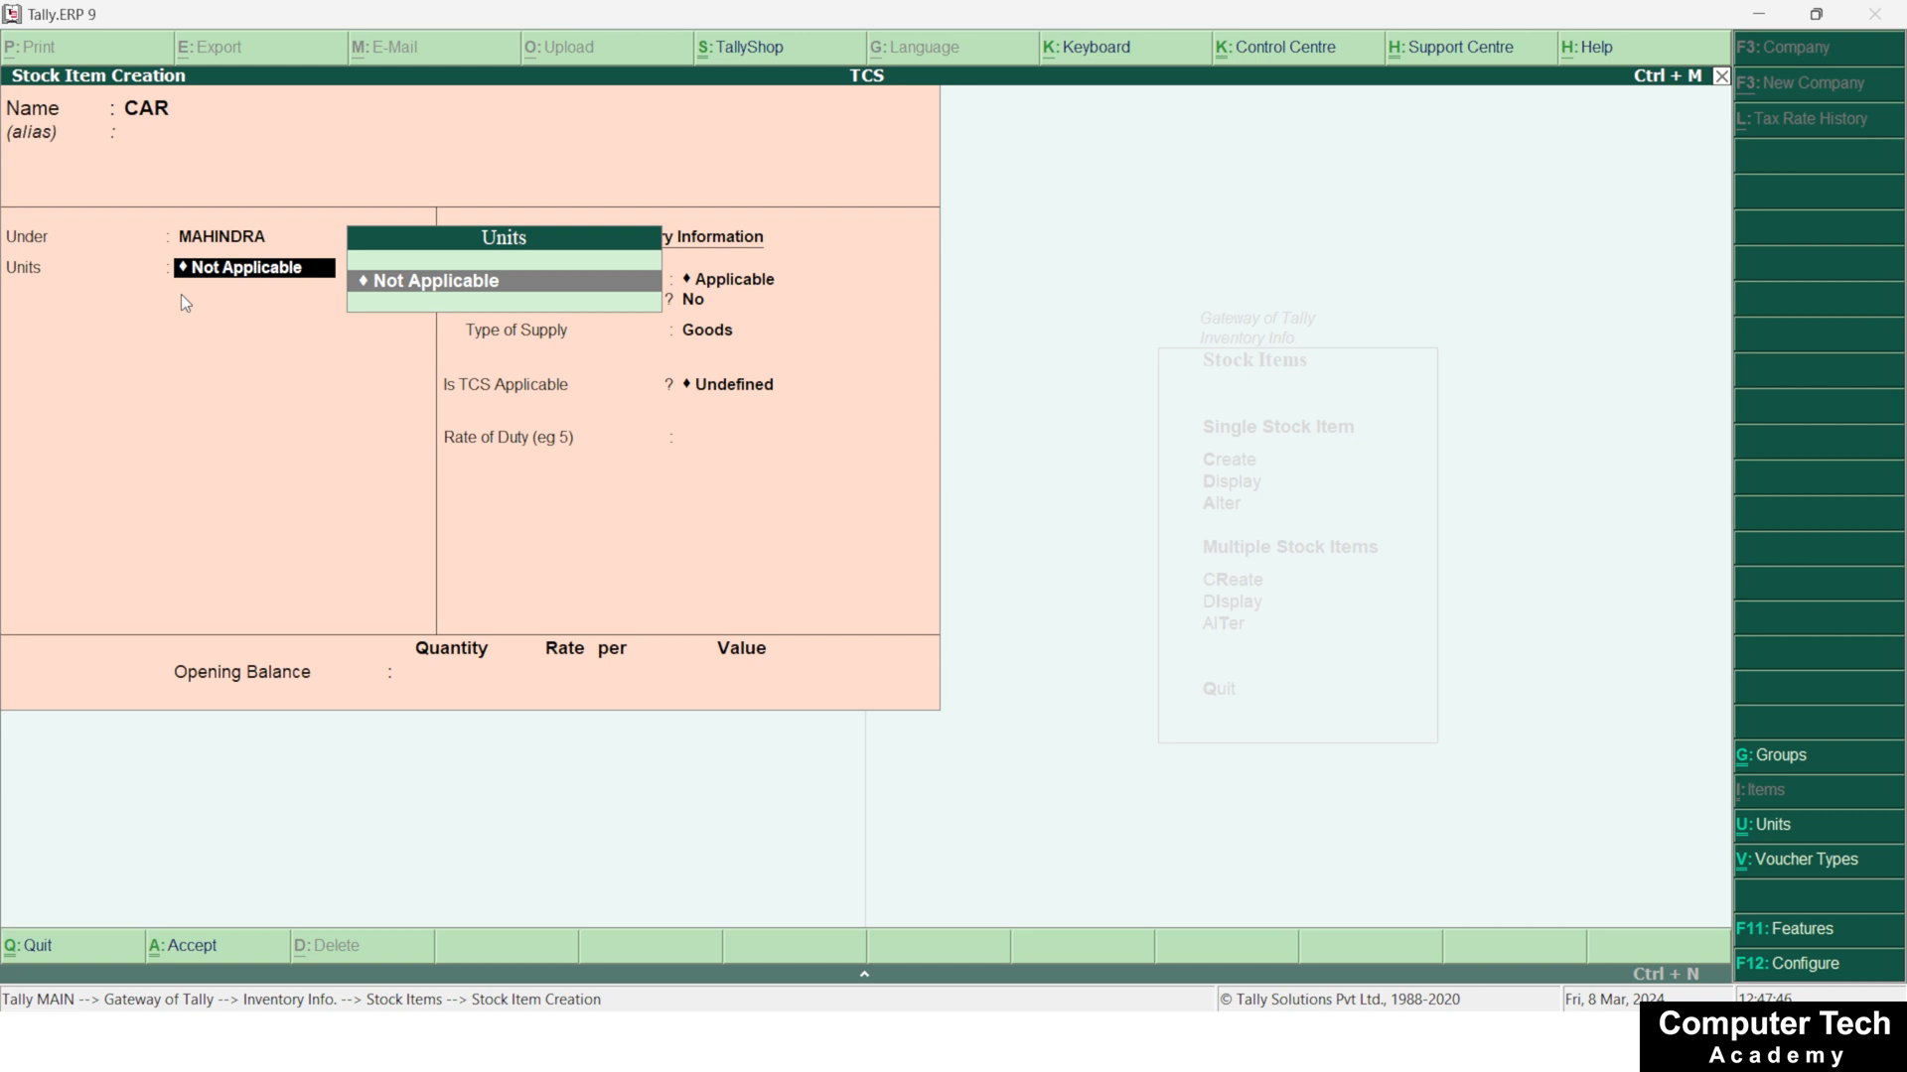
Create a simple unit with symbol PC and formal name PIECE, and save it as the CAR item's unit
{"action": "key", "text": "alt+c"}
{"action": "type", "text": "P"}
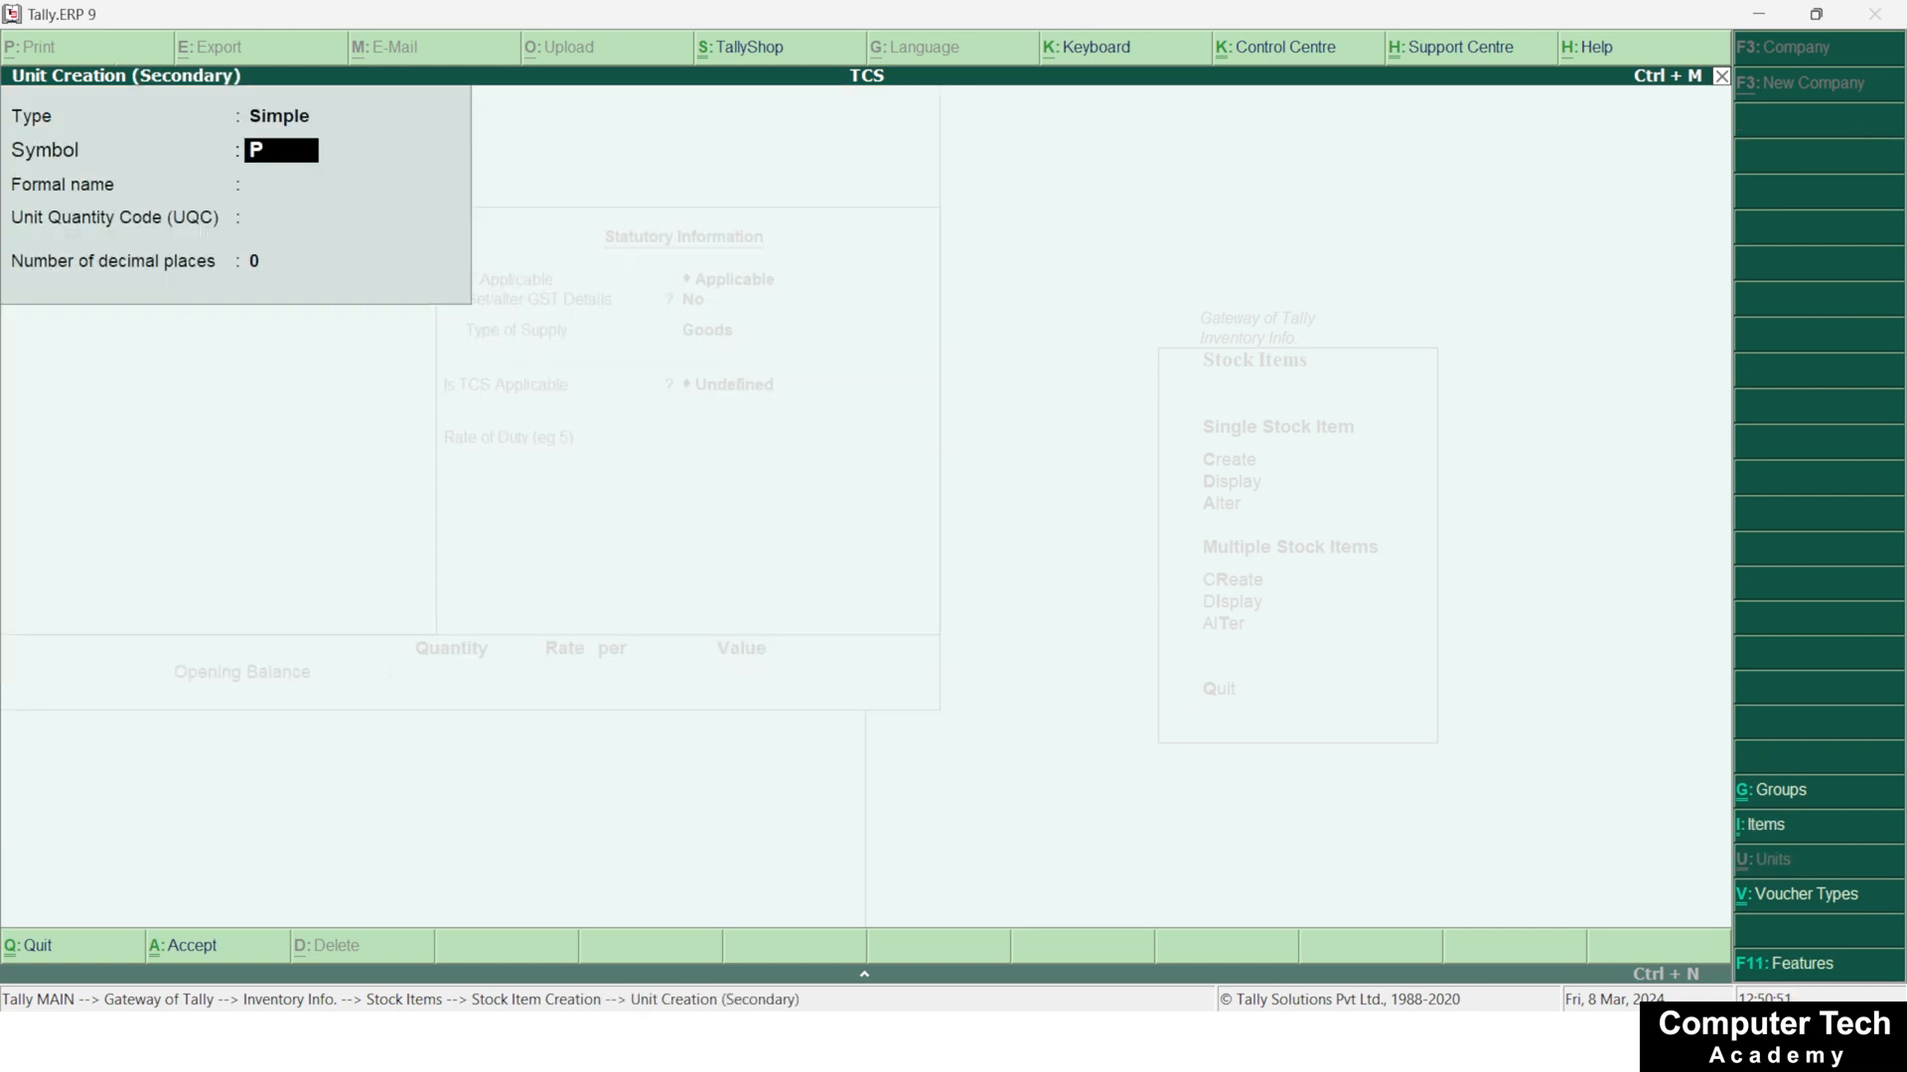
{"action": "type", "text": "C"}
{"action": "key", "text": "Return"}
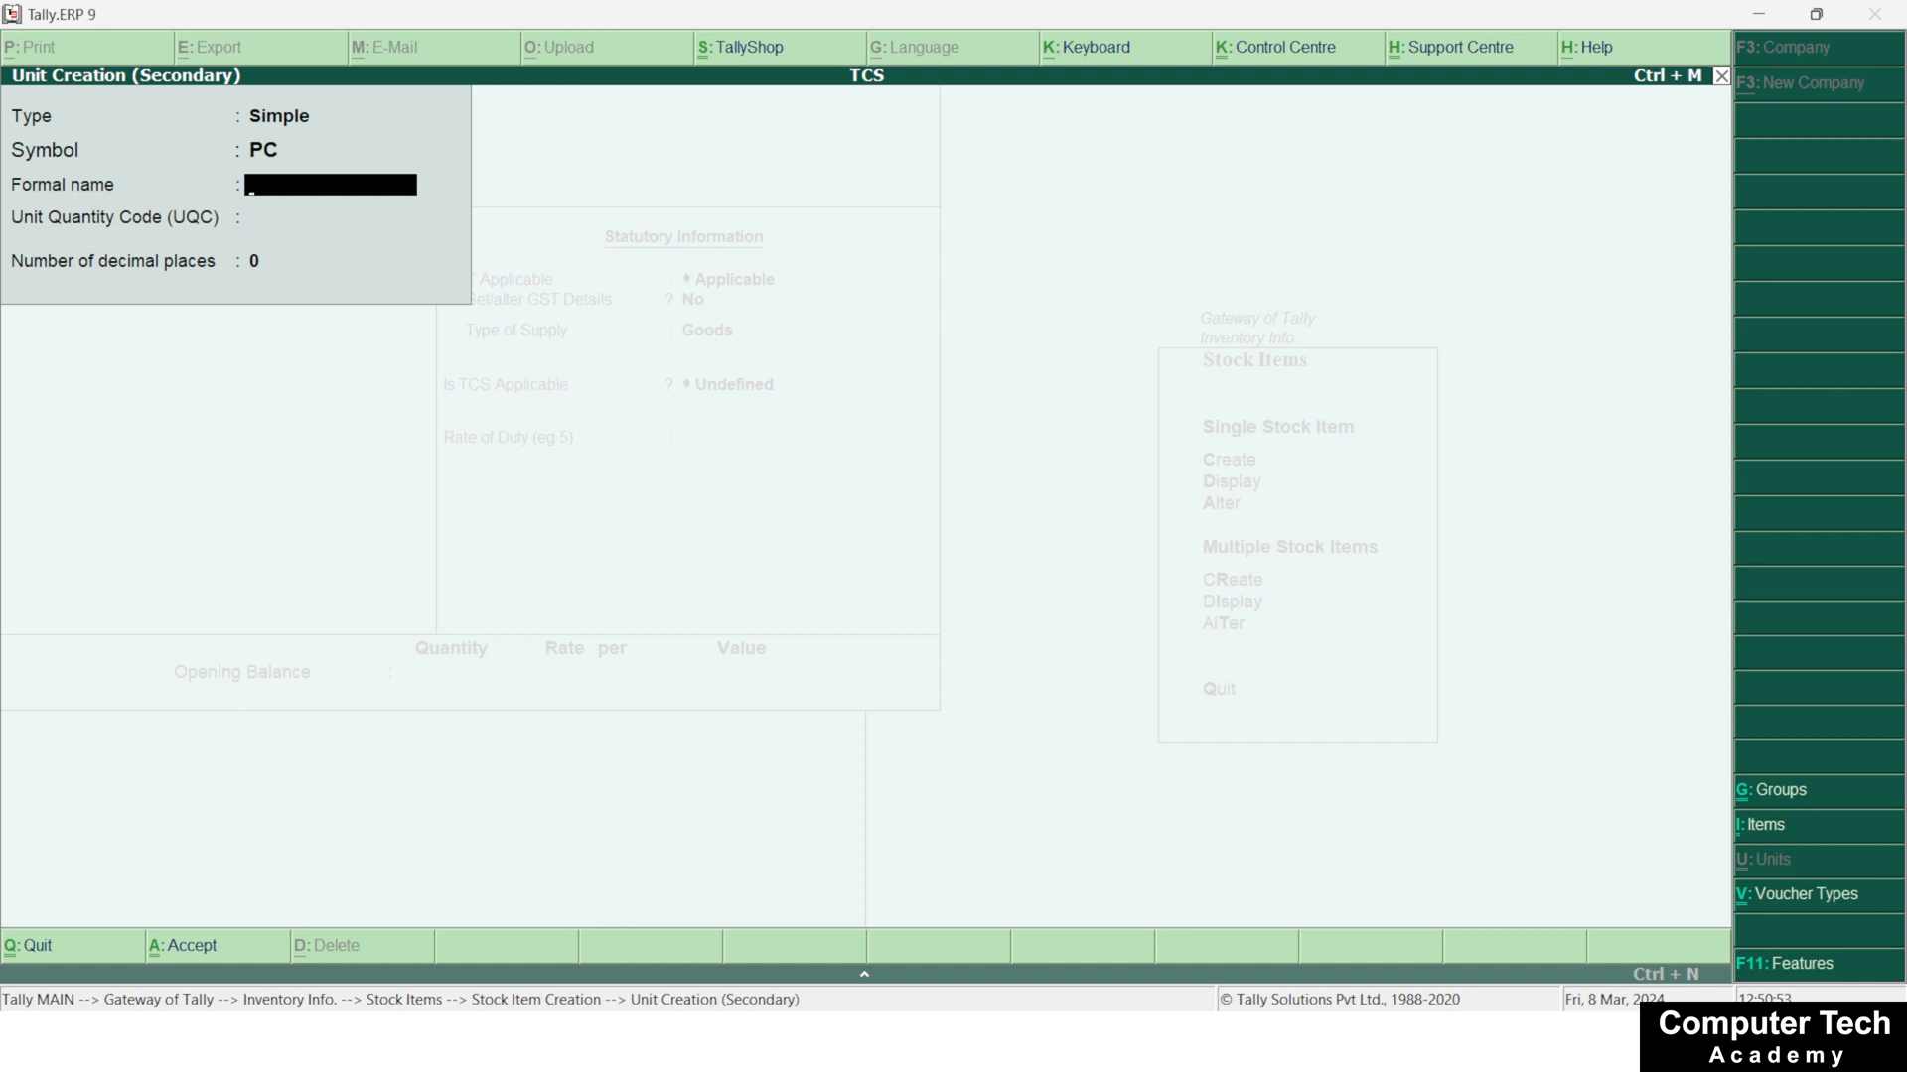
{"action": "type", "text": "PIECE"}
{"action": "key", "text": "Return"}
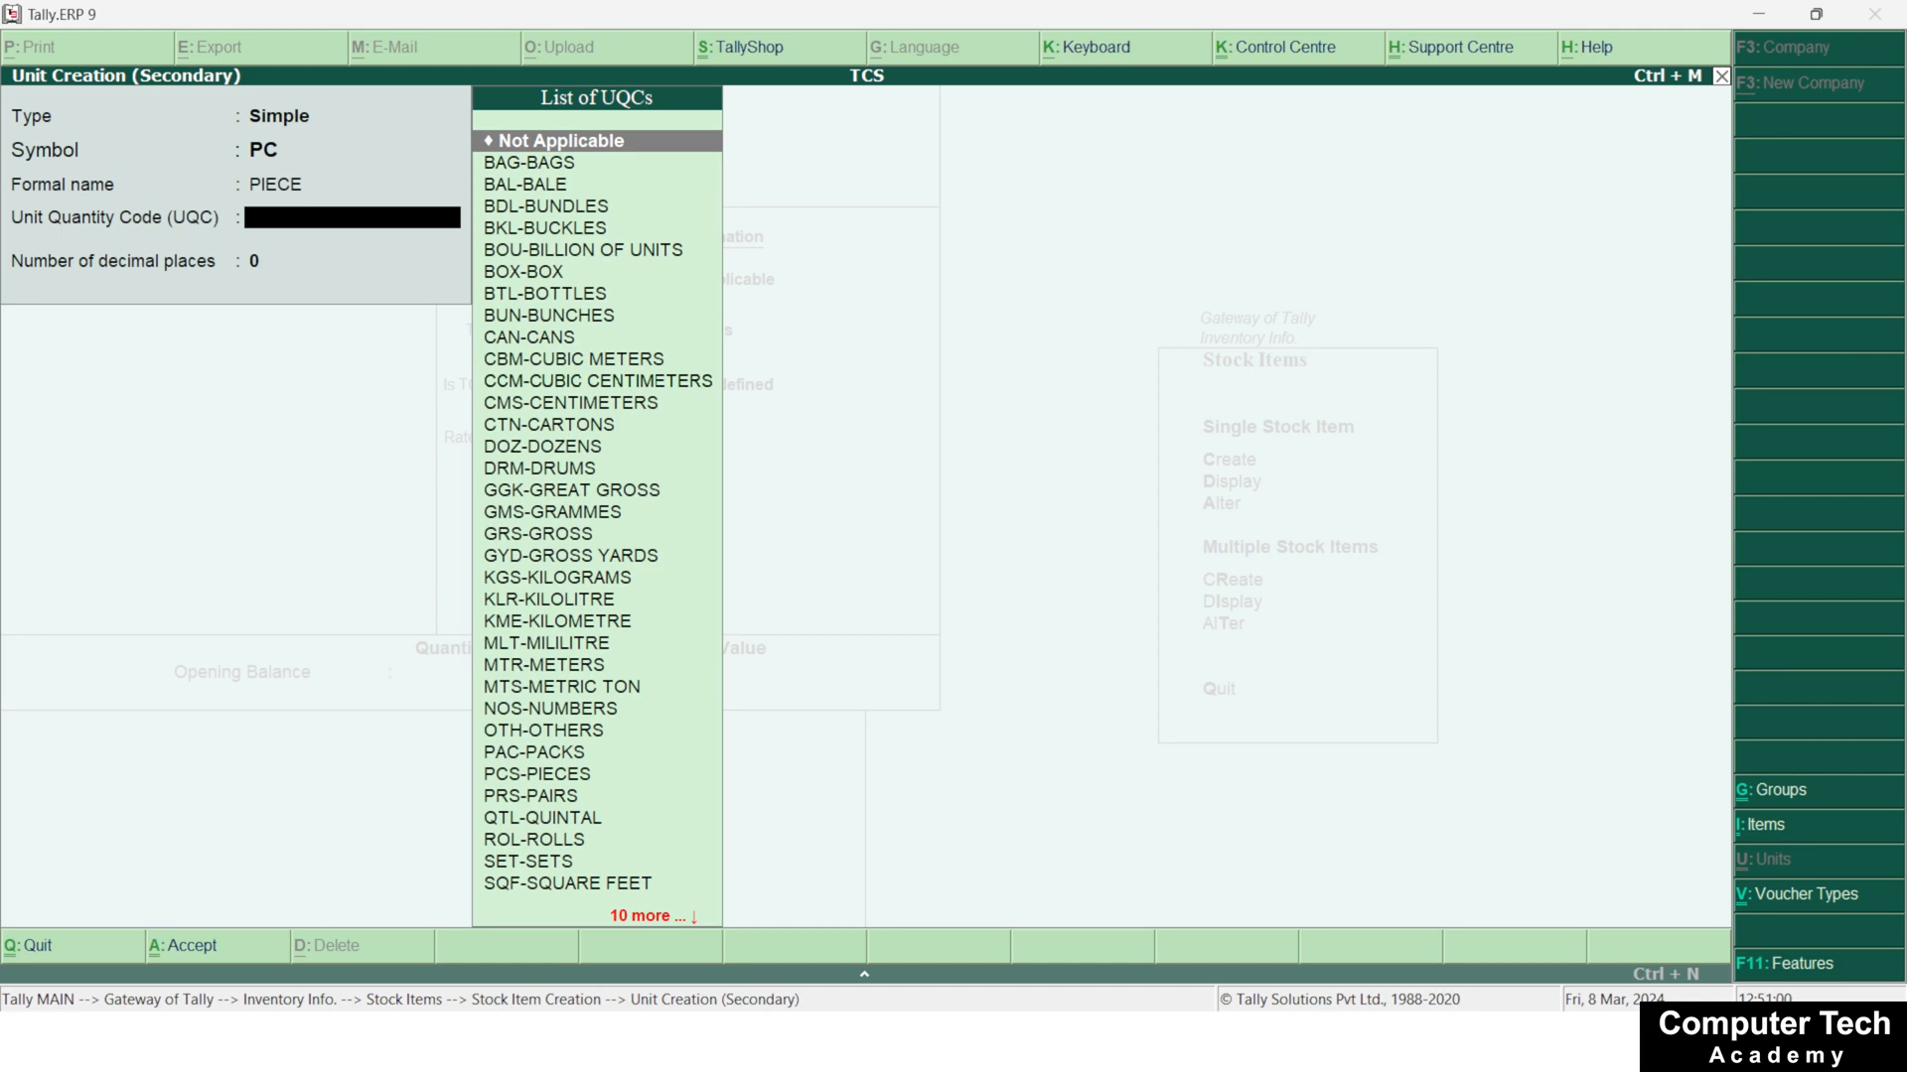
{"action": "key", "text": "ctrl+a"}
{"action": "key", "text": "Return"}
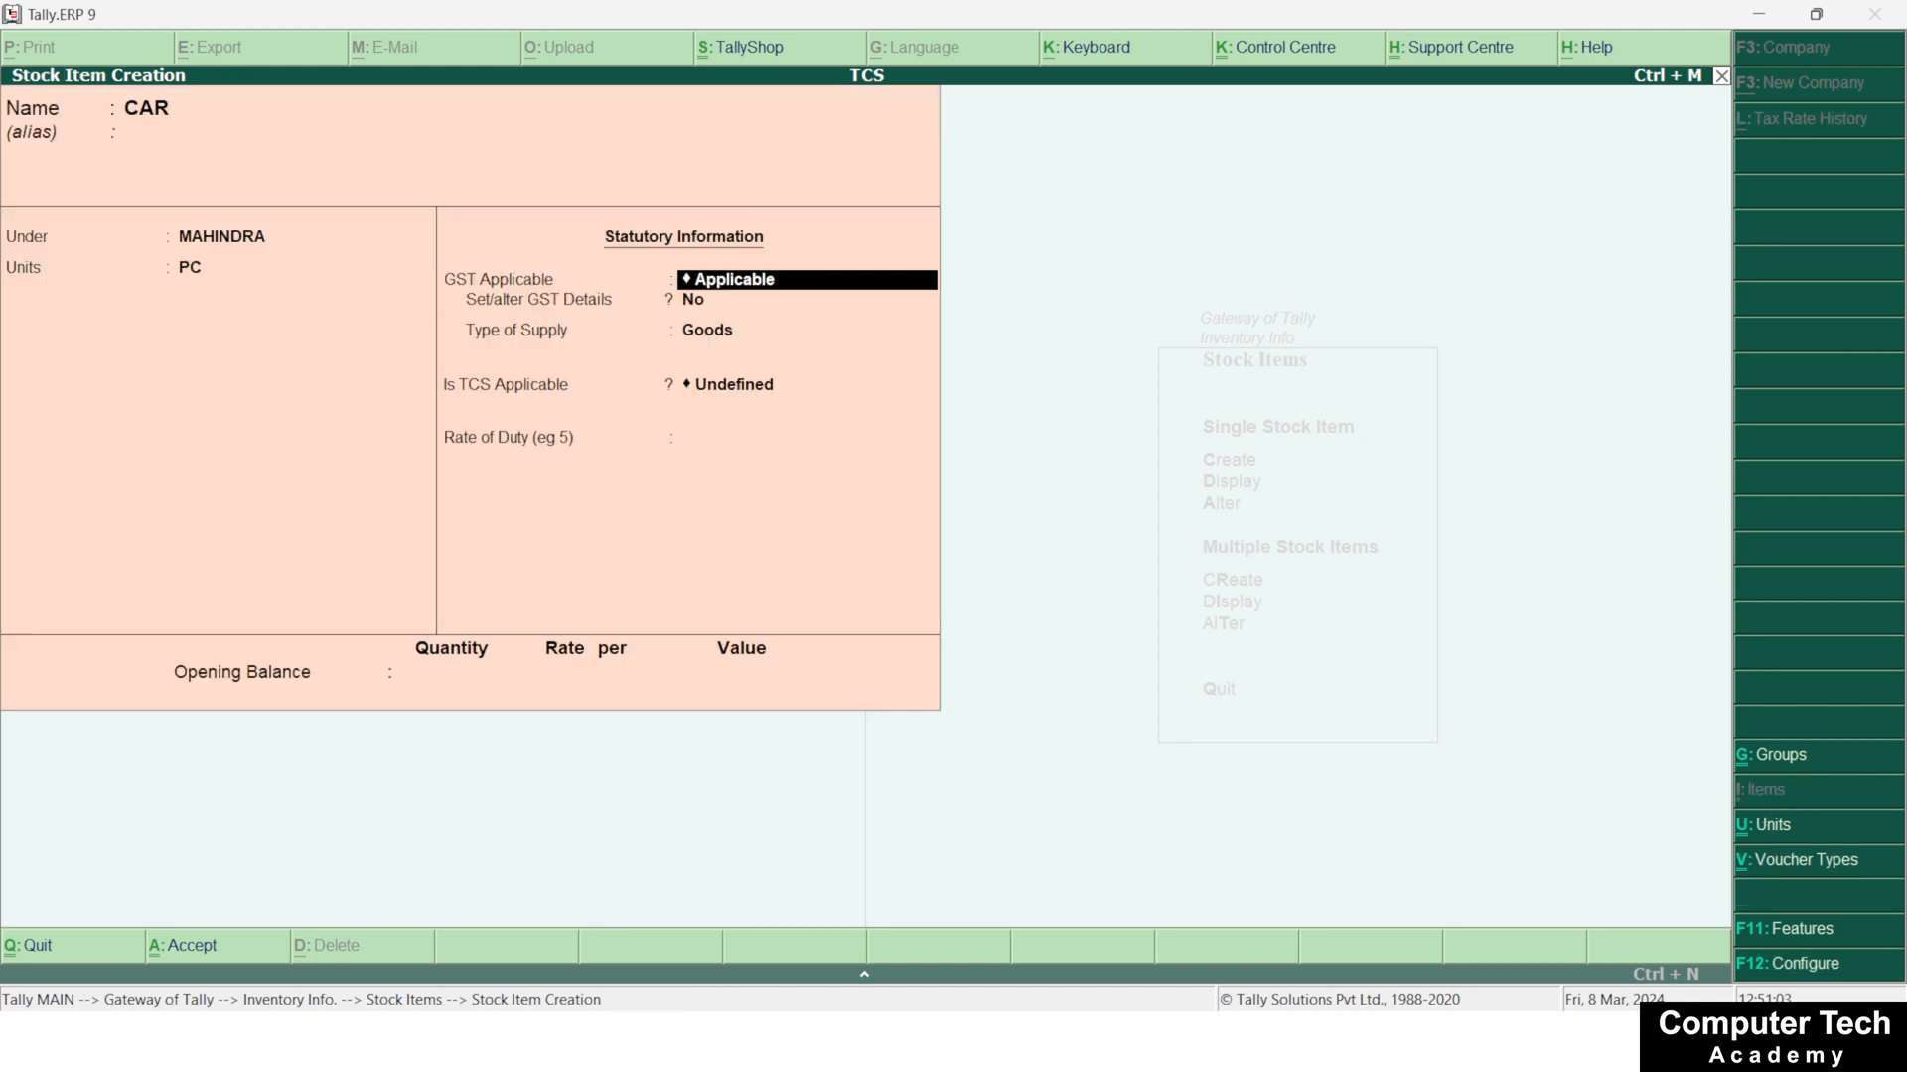
Keep GST applicable for CAR, set TCS to Applicable with nature of goods TCS on Car Motors, and save the item
{"action": "key", "text": "Return"}
{"action": "key", "text": "Return"}
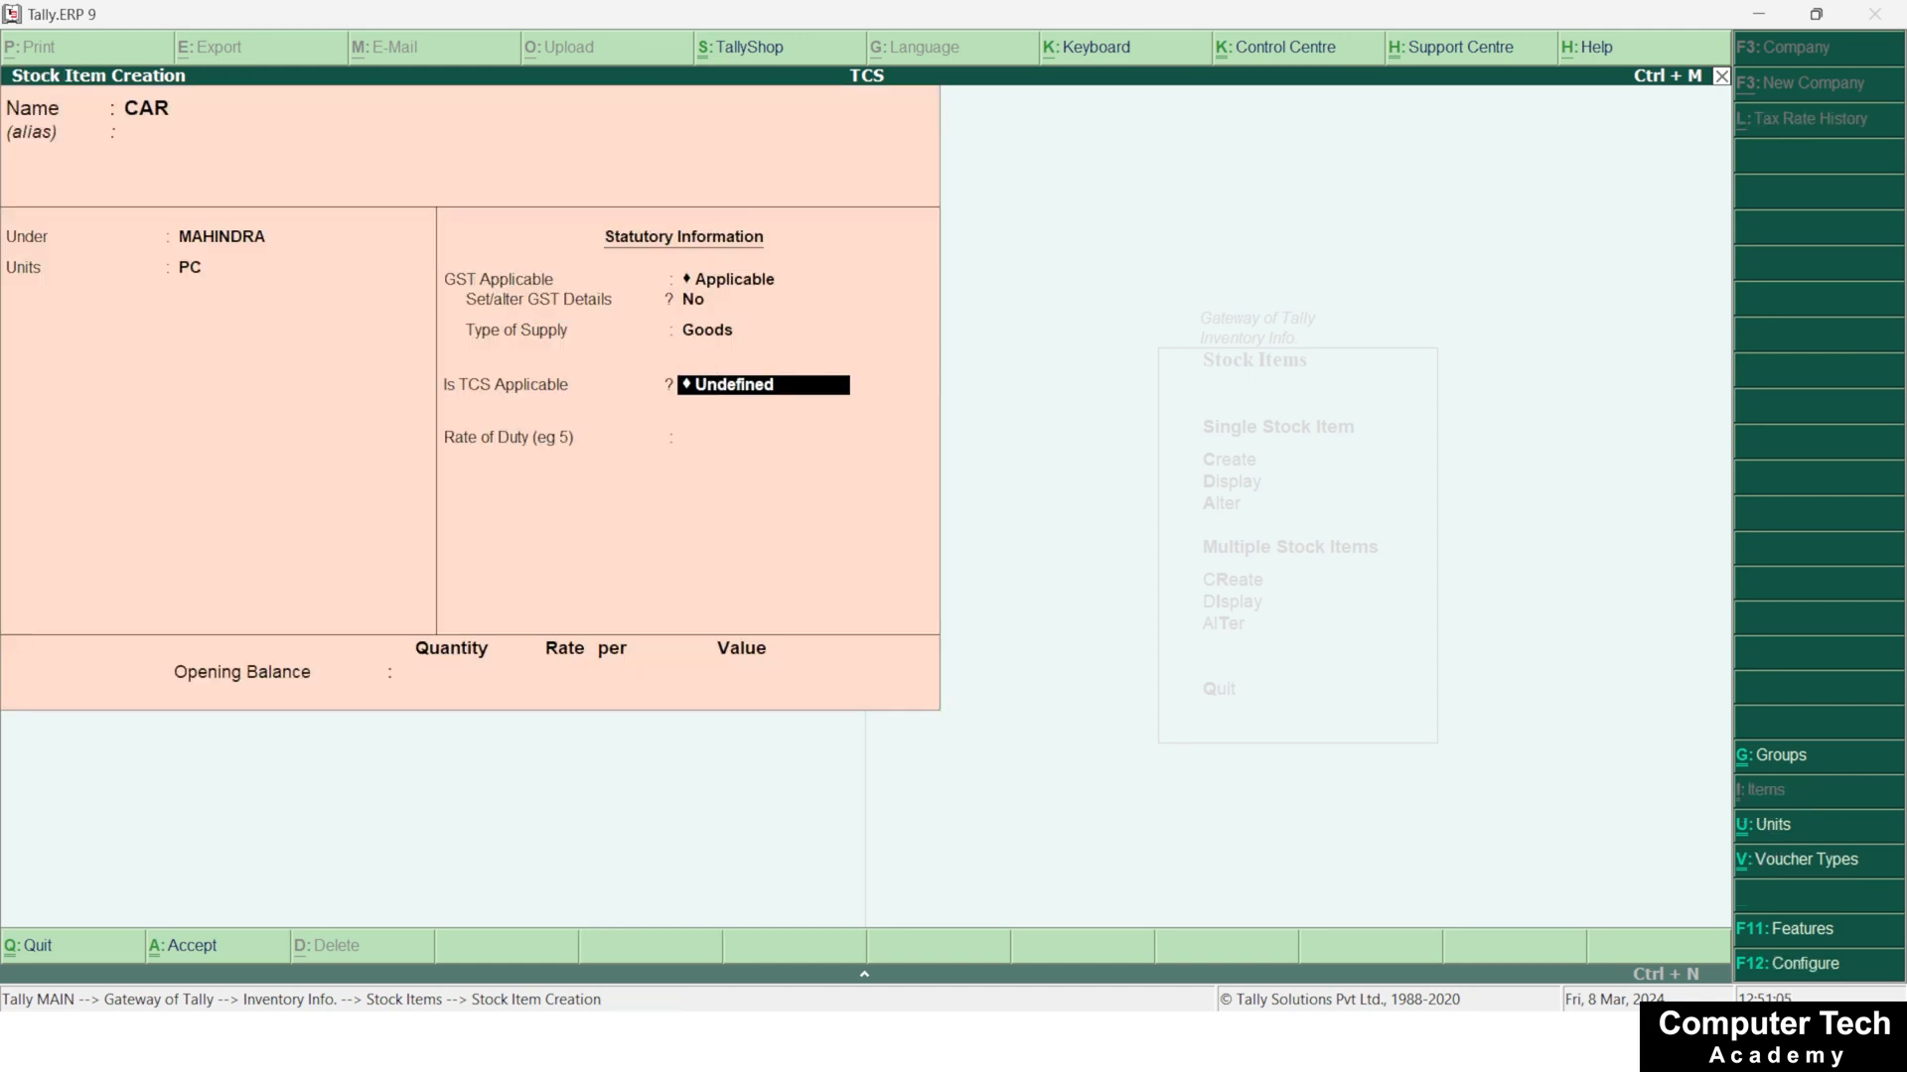
{"action": "type", "text": "A"}
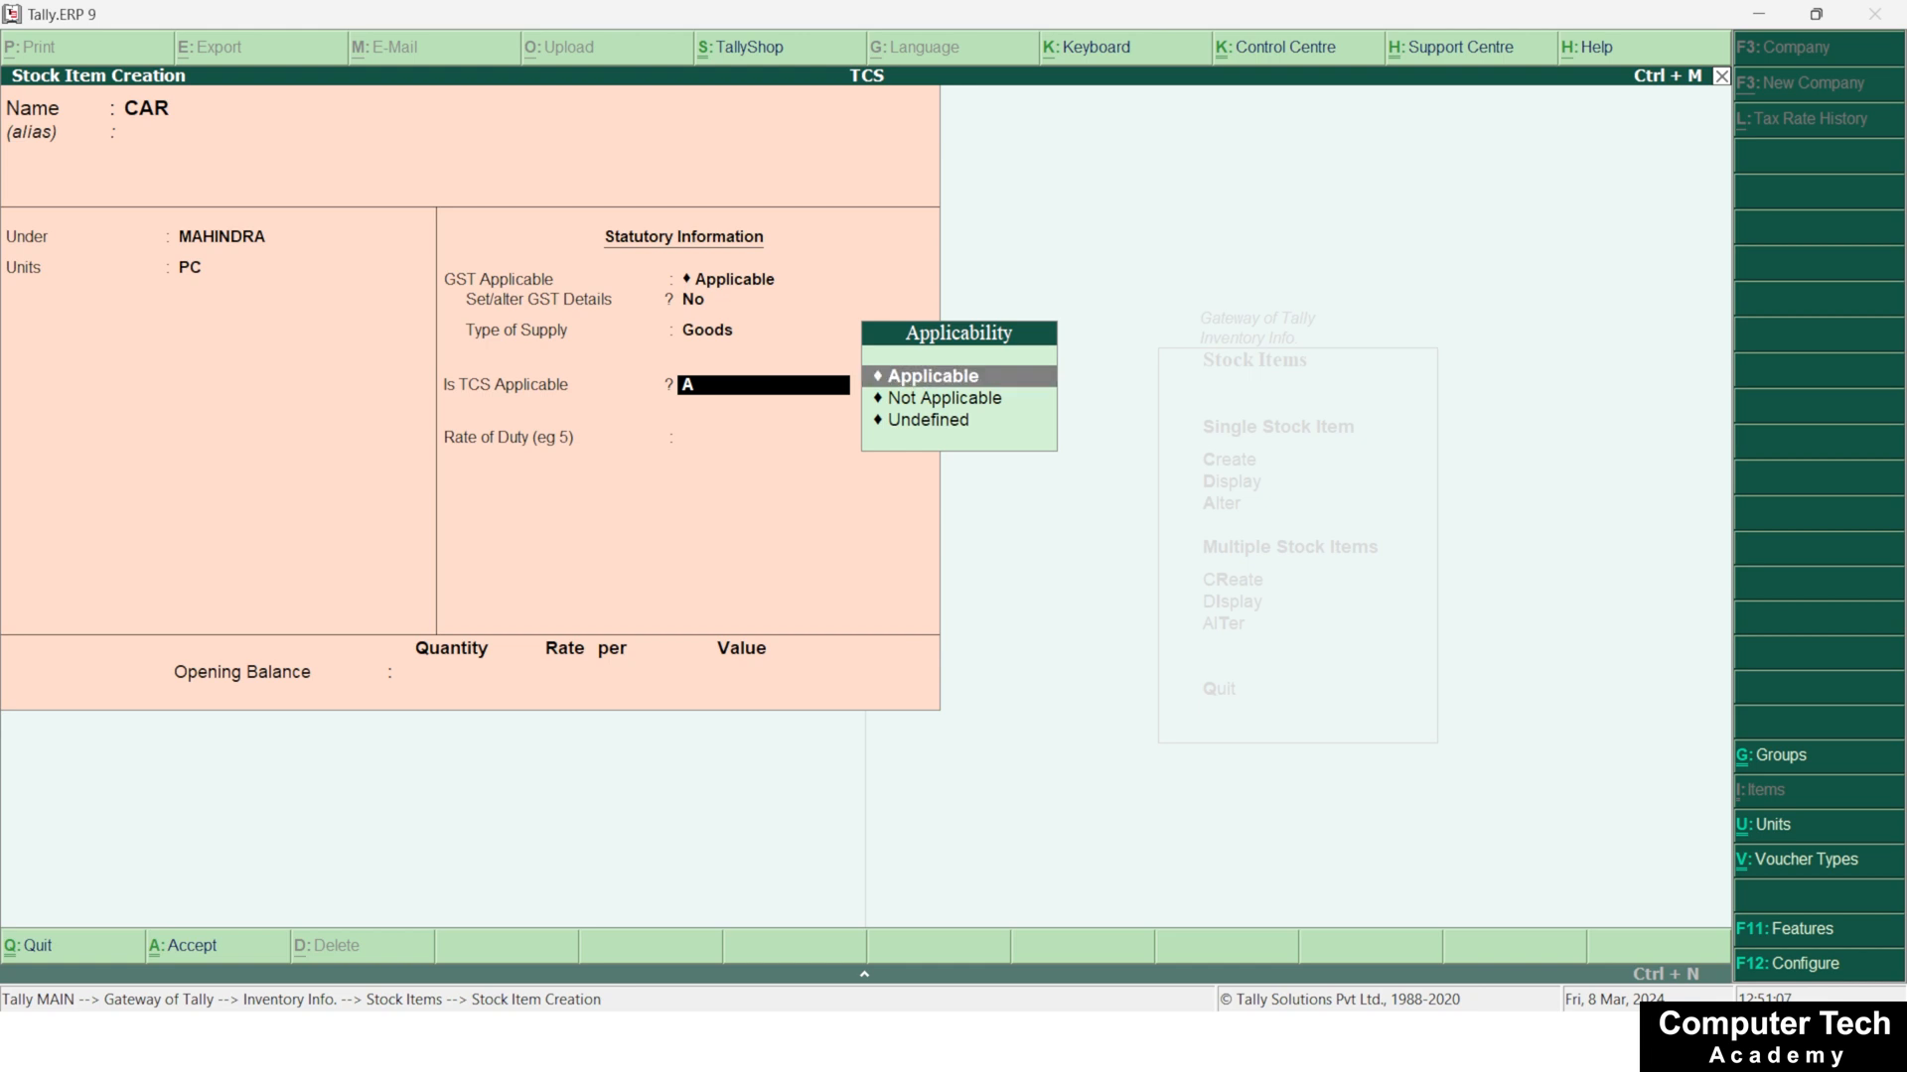
{"action": "key", "text": "Return"}
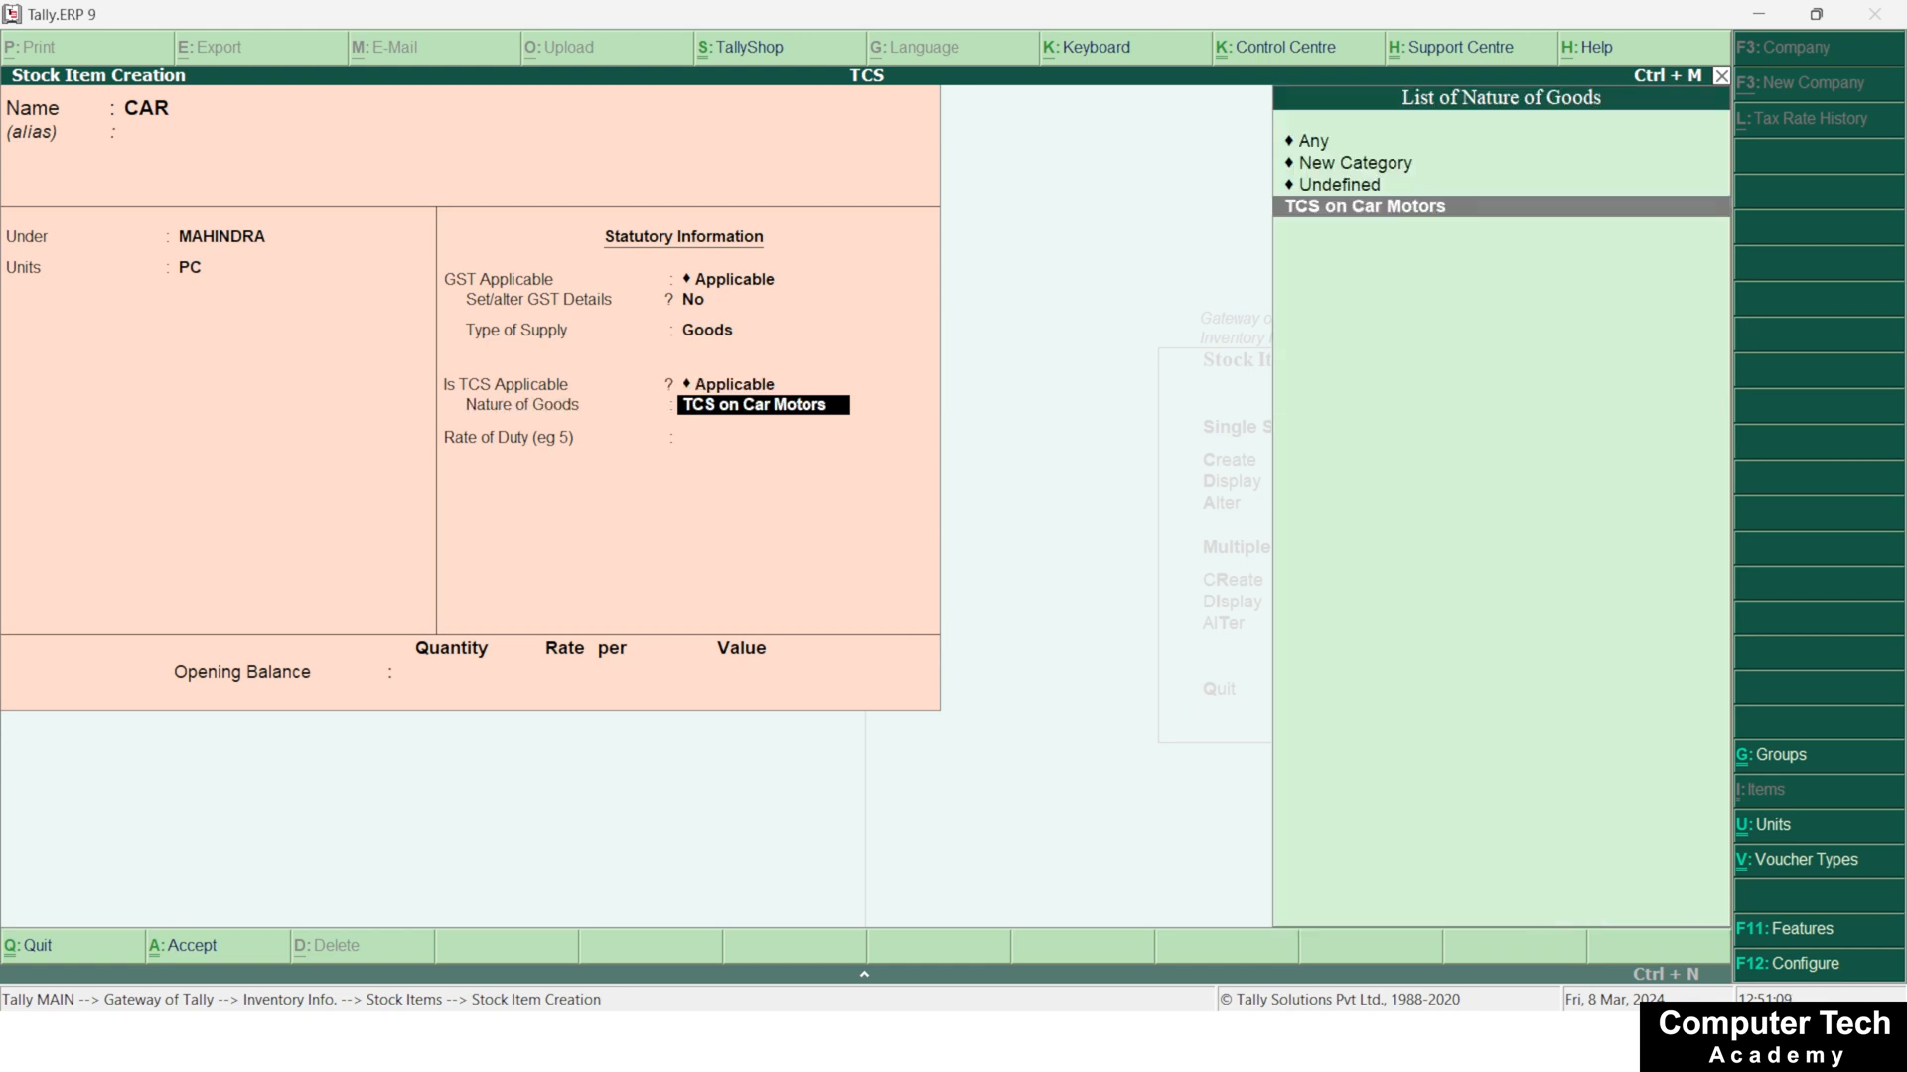
{"action": "key", "text": "Return"}
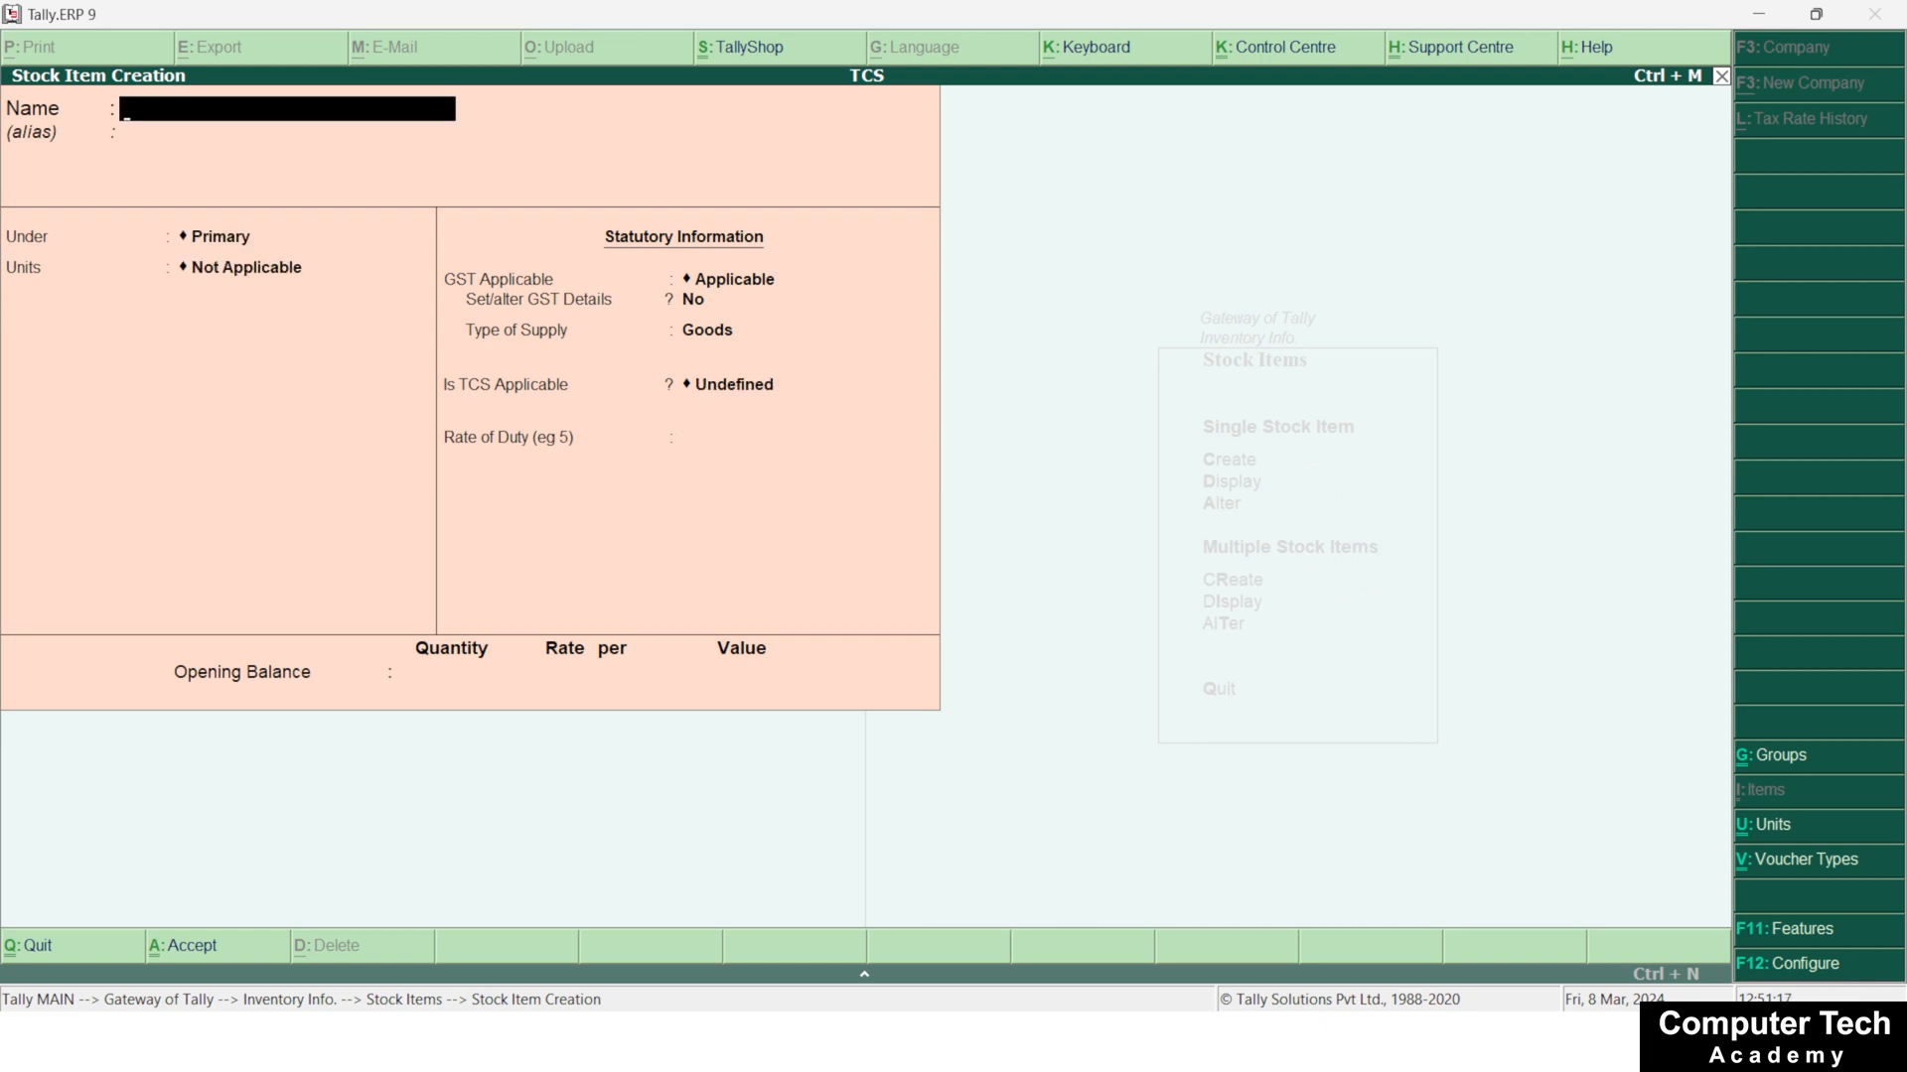
Leave stock item creation, return to the Gateway of Tally and start a new Sales voucher
{"action": "key", "text": "Escape"}
{"action": "key", "text": "Escape"}
{"action": "key", "text": "Escape"}
{"action": "key", "text": "Down"}
{"action": "key", "text": "Down"}
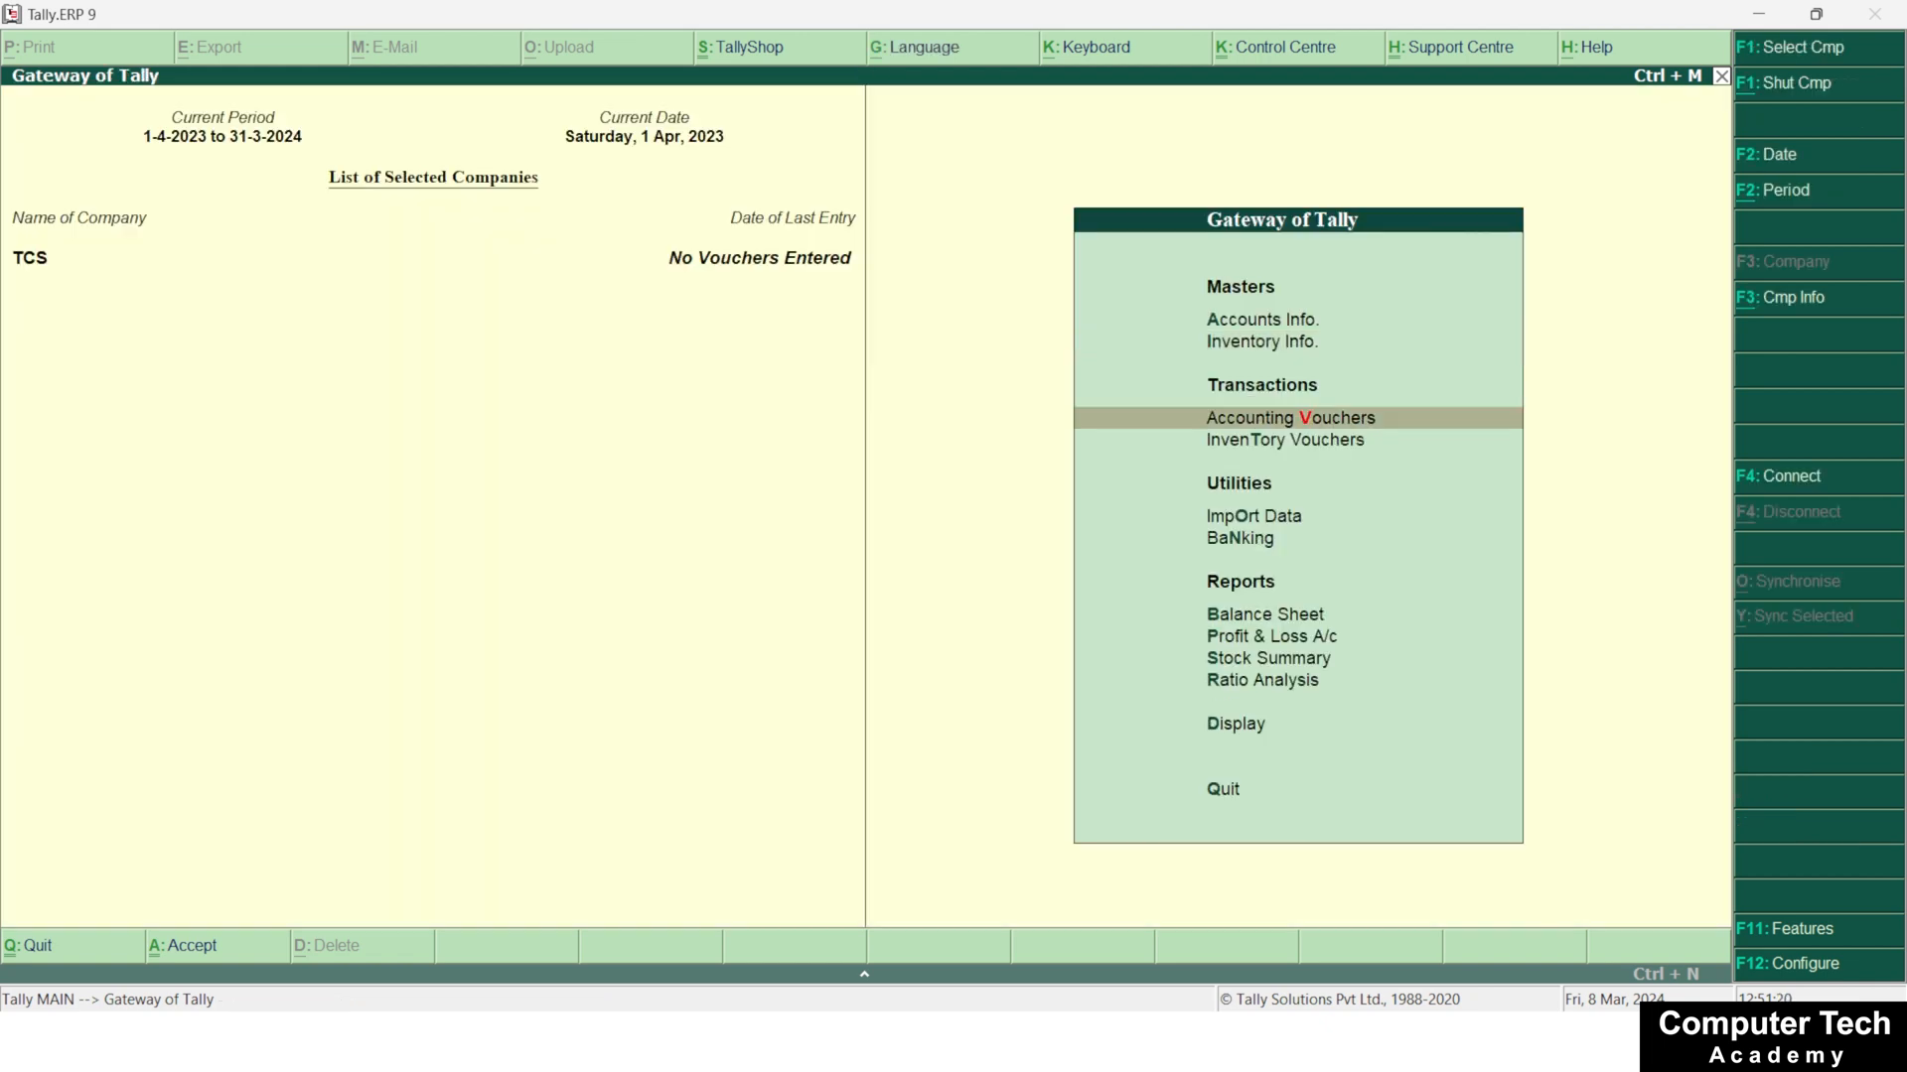
{"action": "key", "text": "Return"}
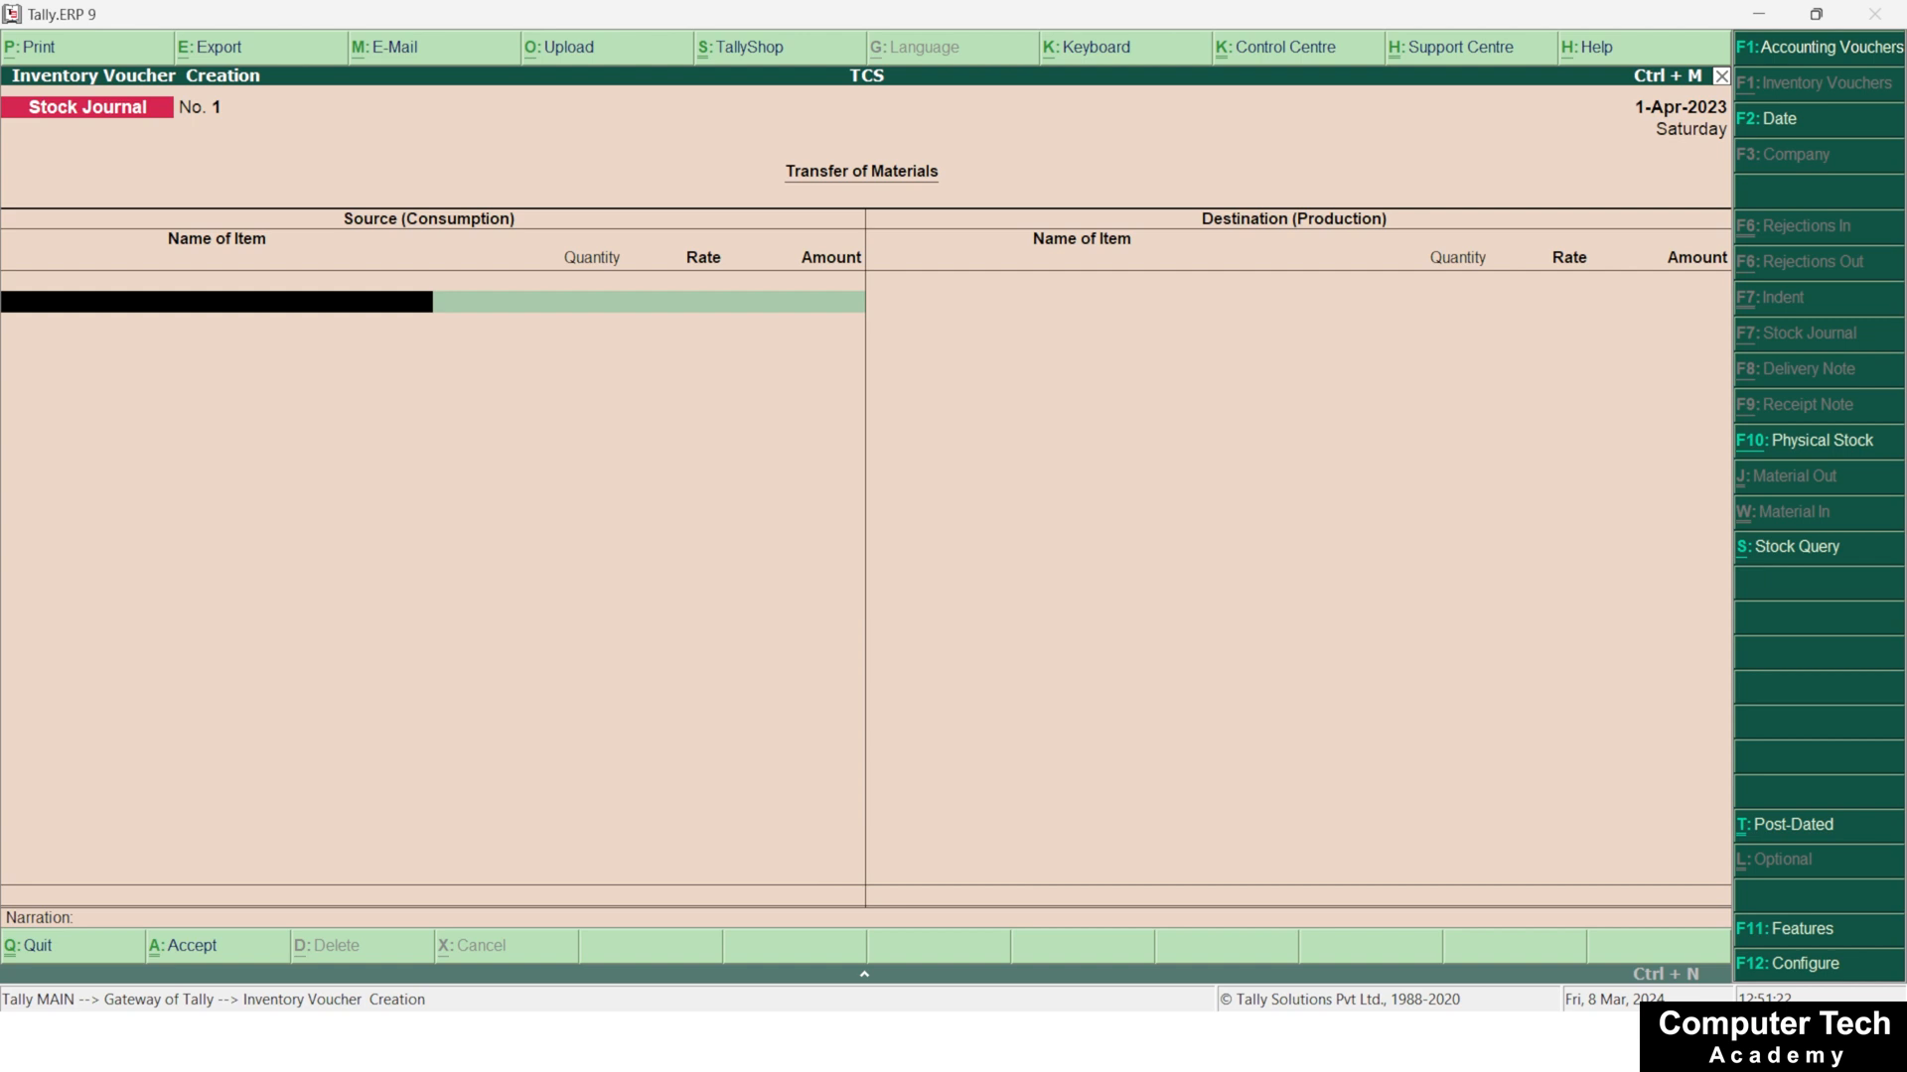
{"action": "key", "text": "F8"}
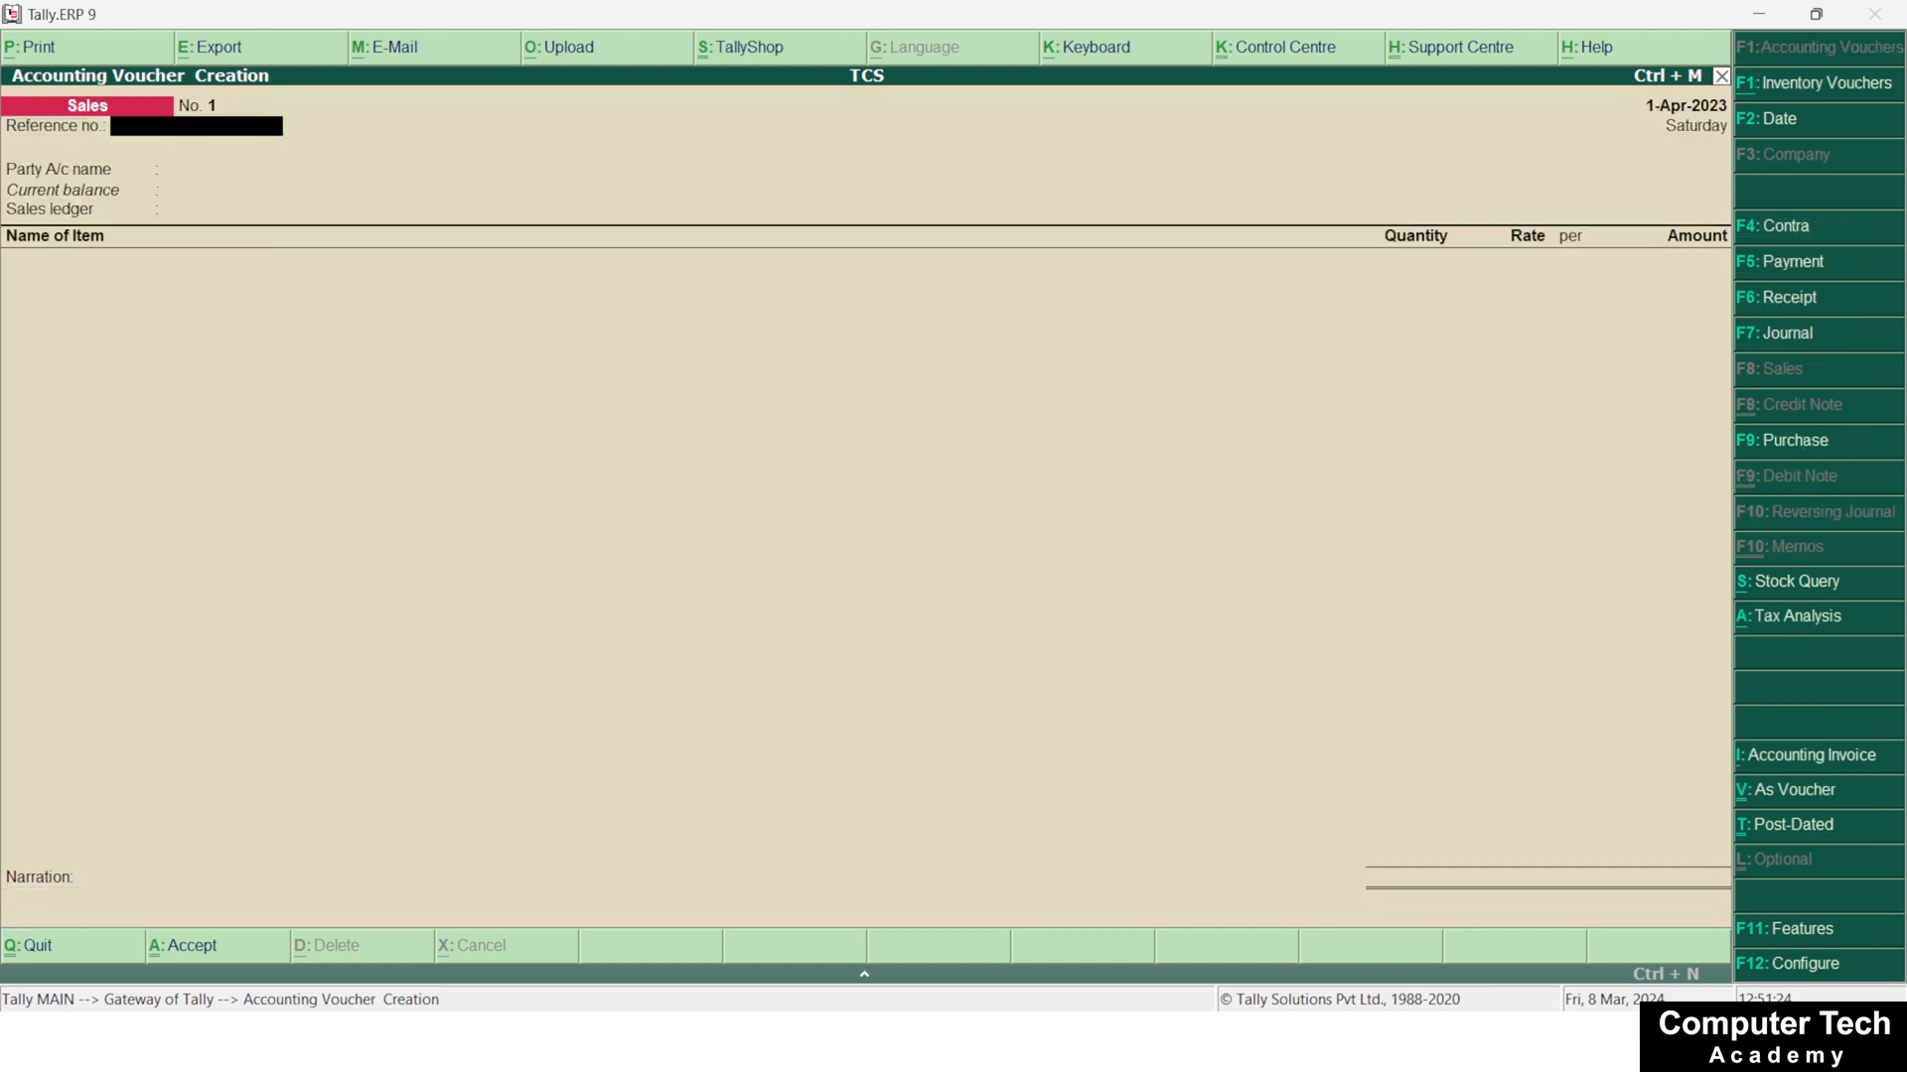
Enter reference number 1001 on the sales voucher and choose the customer's ledger as the party account
{"action": "type", "text": "1001"}
{"action": "key", "text": "Return"}
{"action": "key", "text": "Down"}
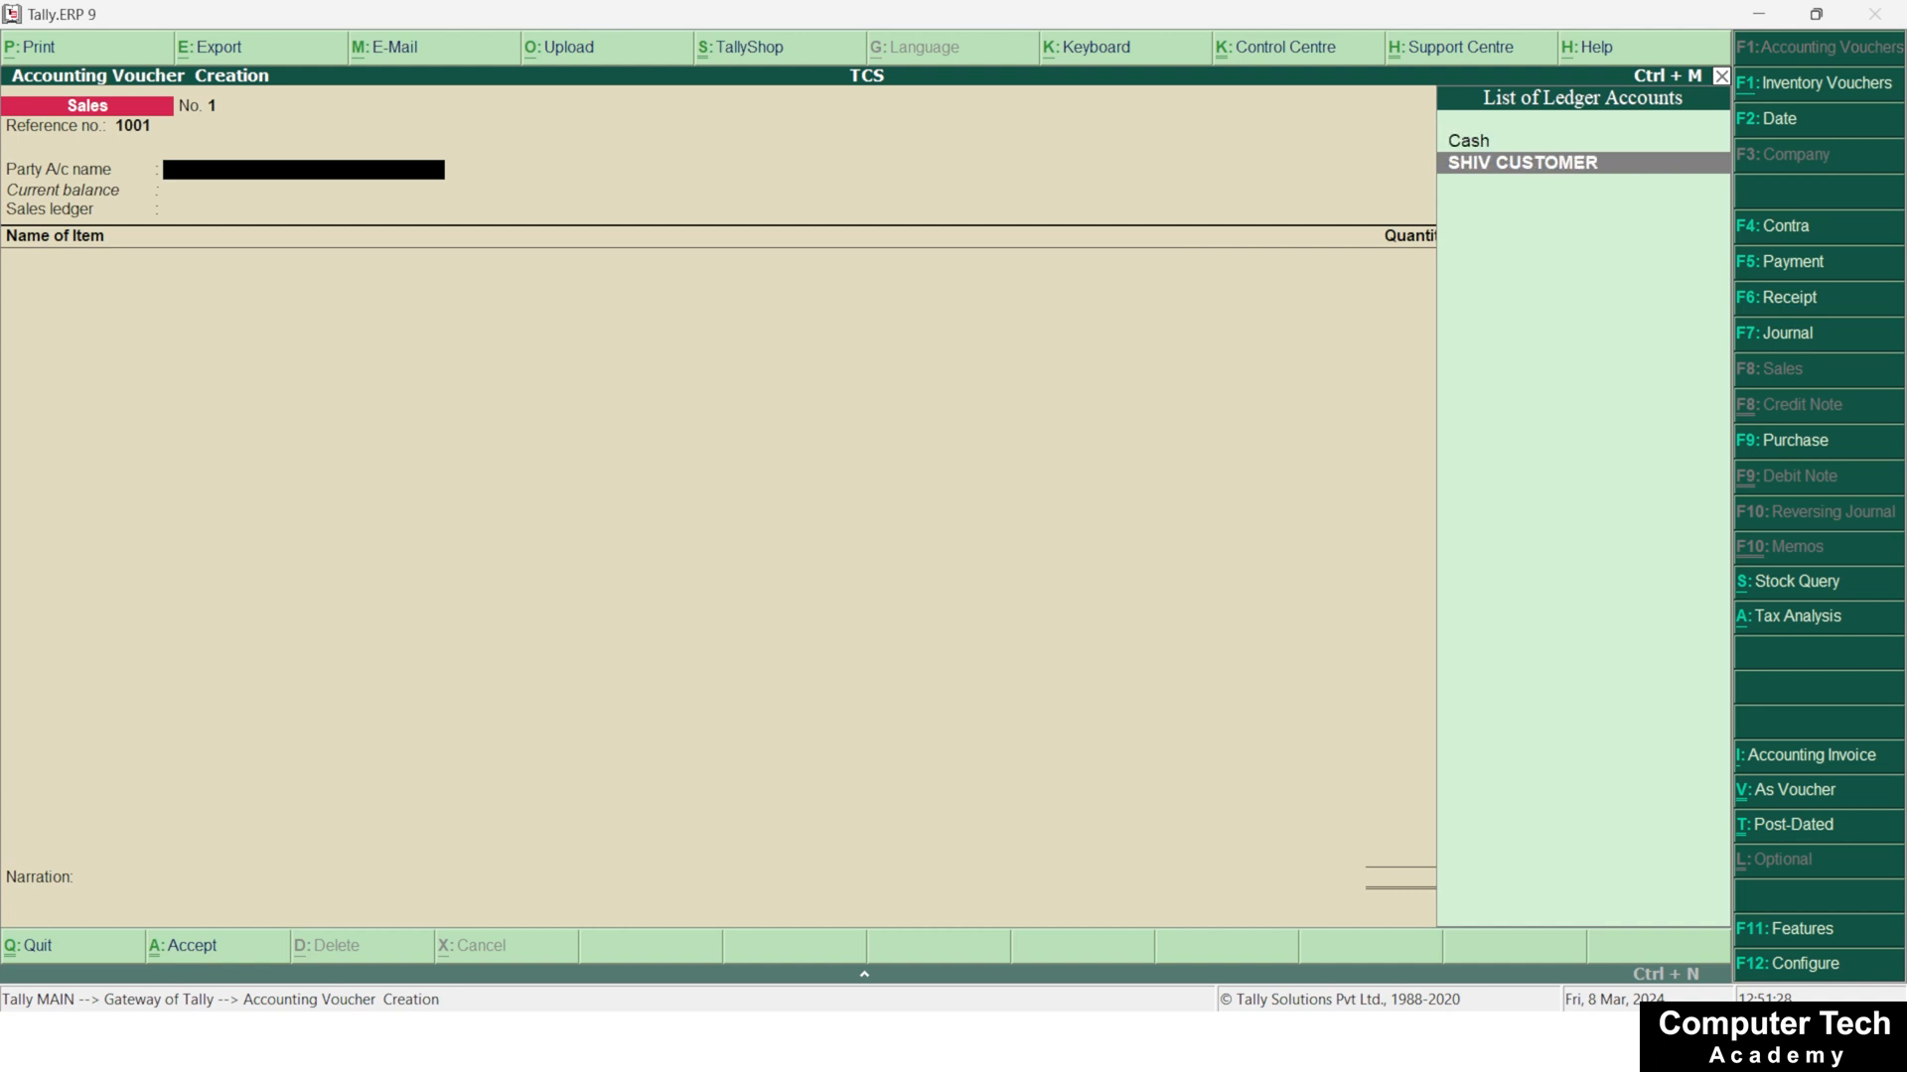
{"action": "key", "text": "Return"}
Accept the party details with despatch and order fields left blank, and use Goods Sales as the sales ledger
{"action": "key", "text": "Return"}
{"action": "key", "text": "Return"}
{"action": "key", "text": "Return"}
{"action": "key", "text": "Return"}
{"action": "key", "text": "Return"}
{"action": "key", "text": "Return"}
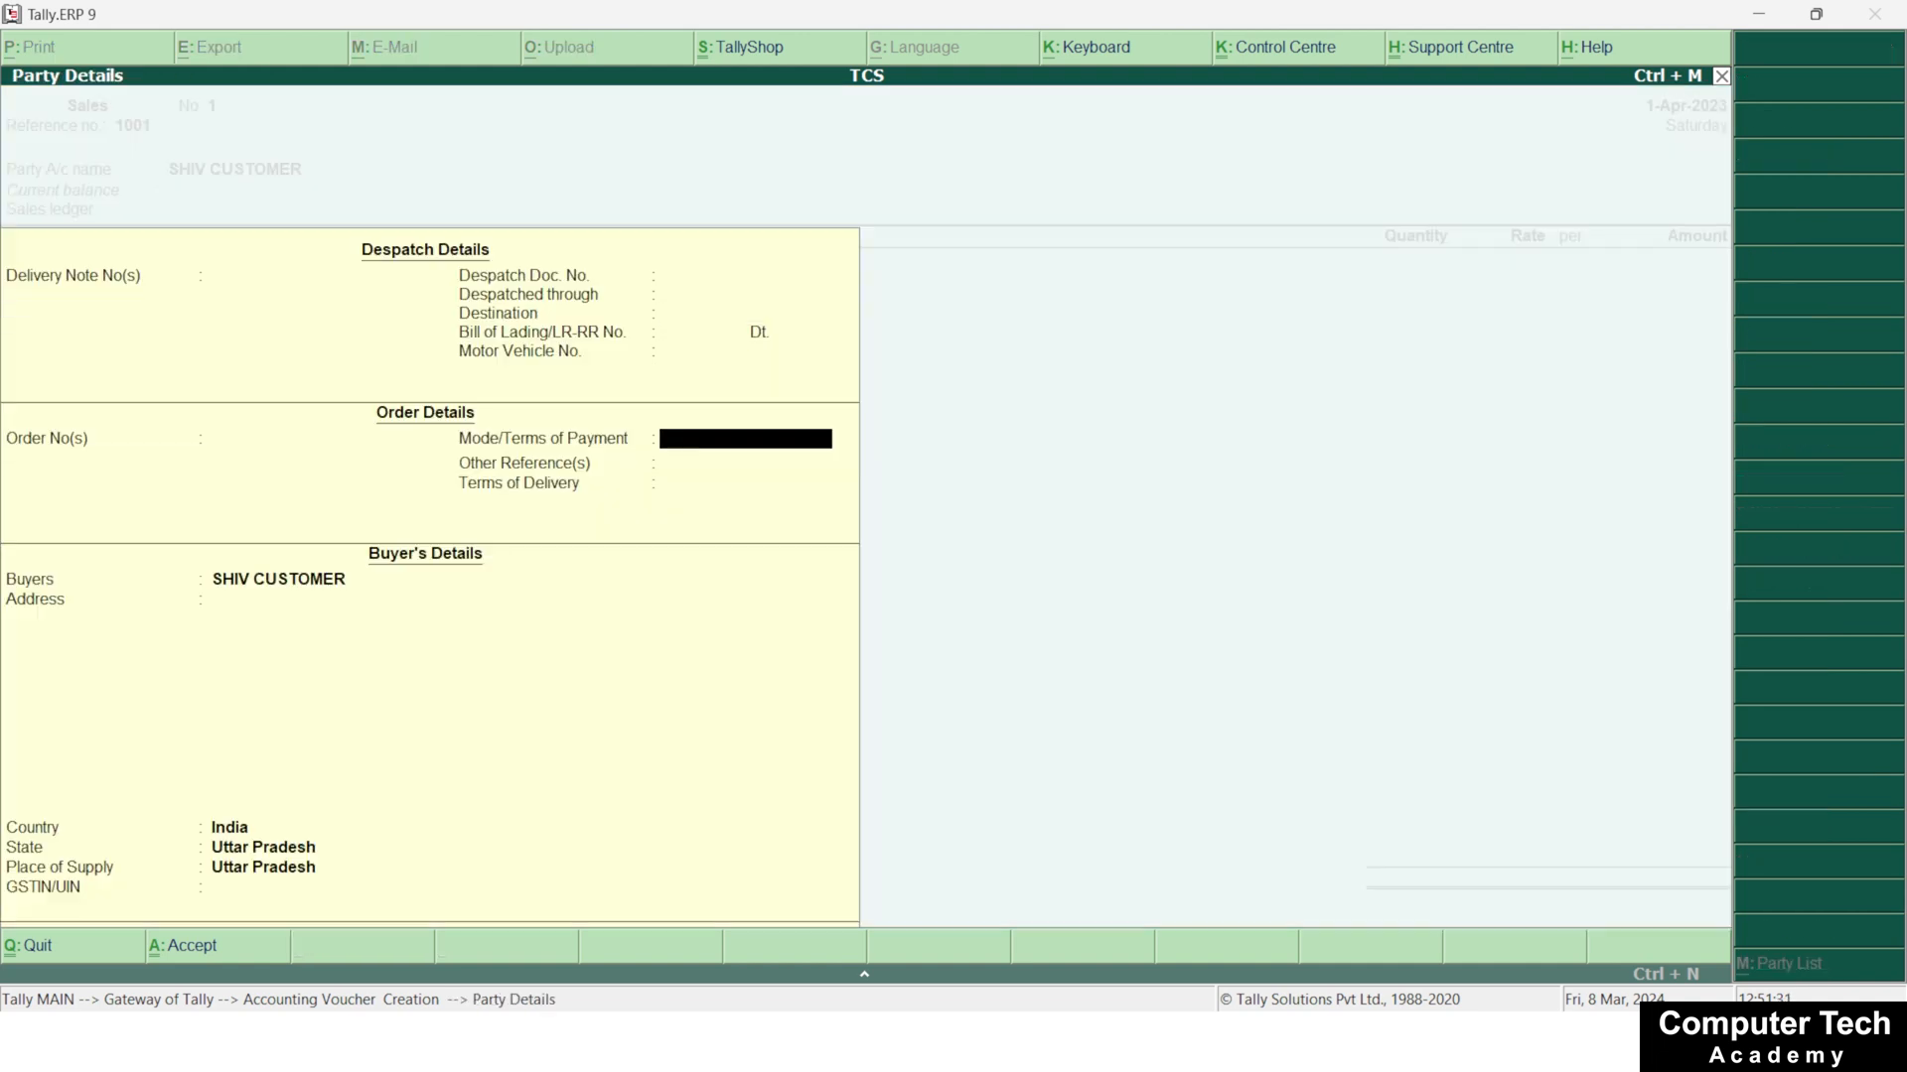
{"action": "key", "text": "Return"}
{"action": "key", "text": "Return"}
{"action": "key", "text": "Return"}
{"action": "key", "text": "Return"}
{"action": "key", "text": "Return"}
{"action": "key", "text": "Return"}
{"action": "key", "text": "Return"}
{"action": "key", "text": "Return"}
{"action": "key", "text": "Return"}
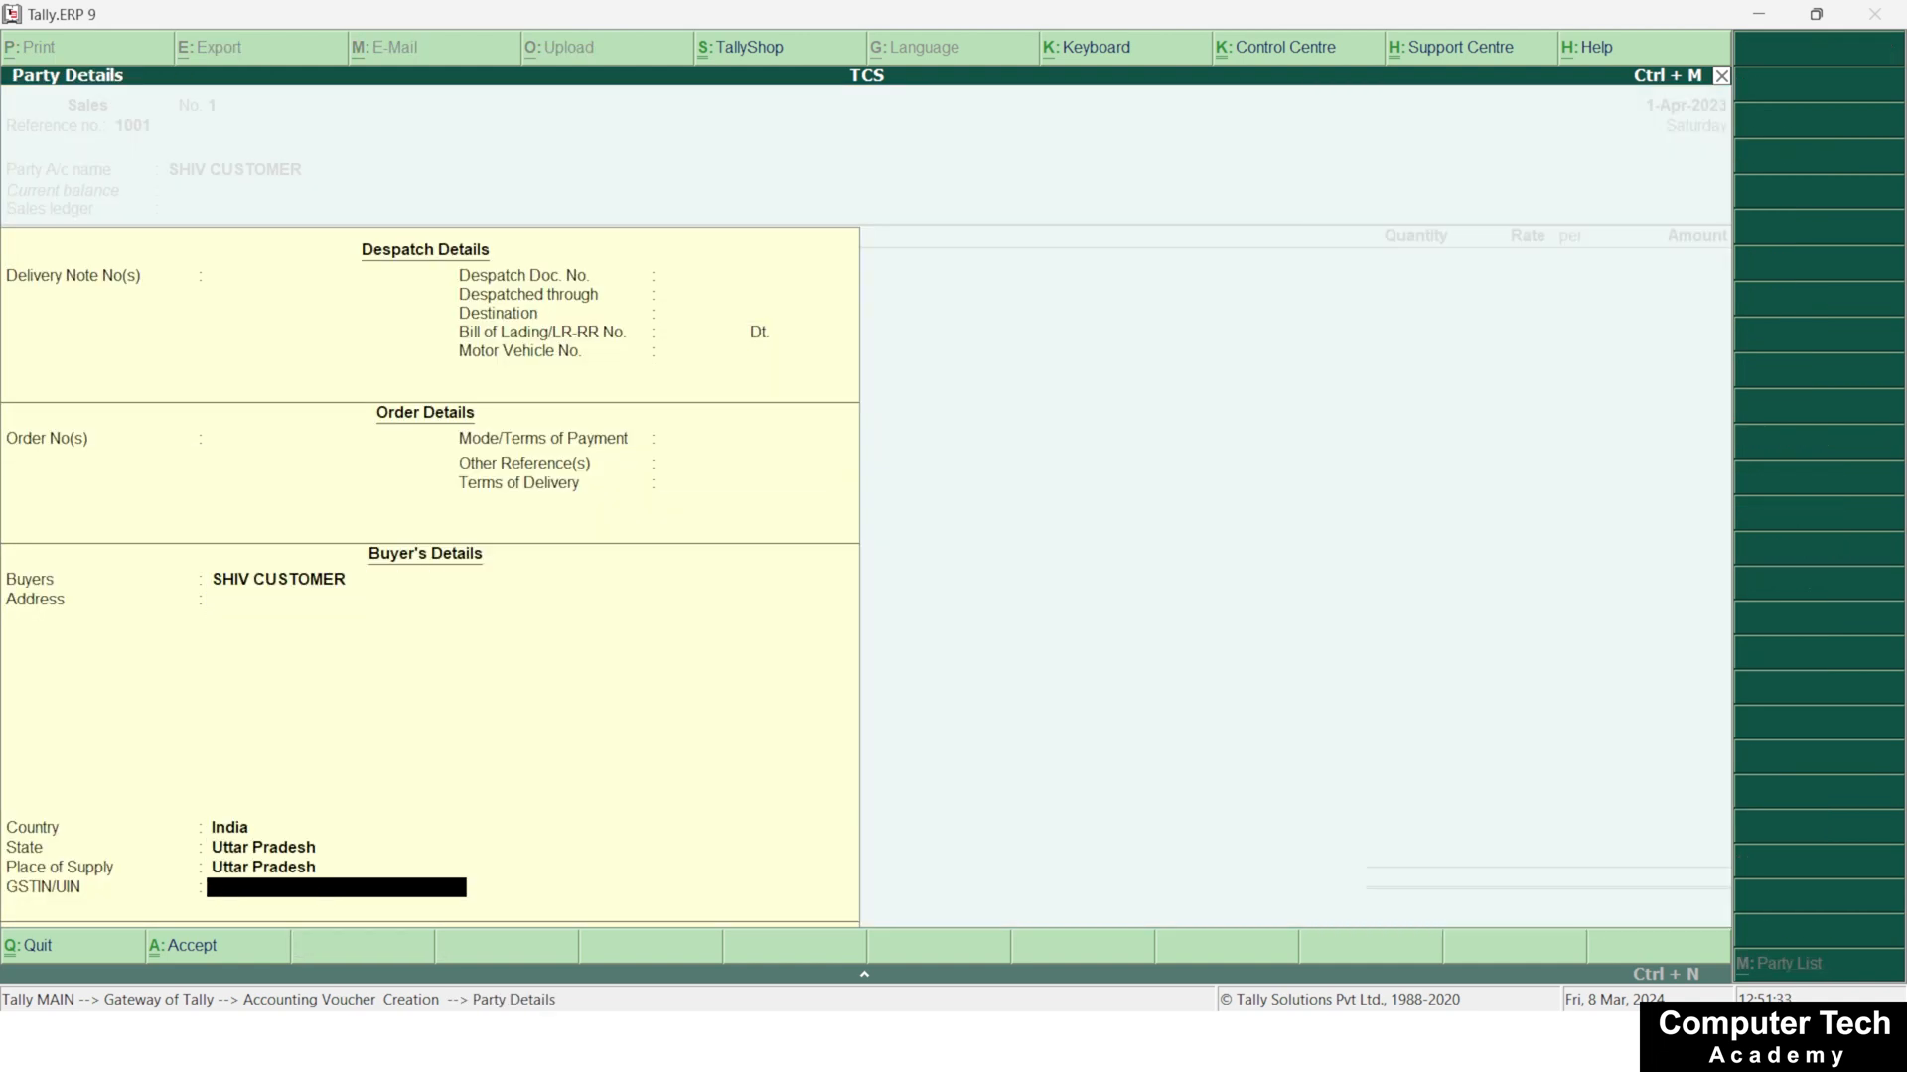
Add the CAR item to the sales voucher with quantity 1 PC at a rate of 1500000 per PC
{"action": "key", "text": "Return"}
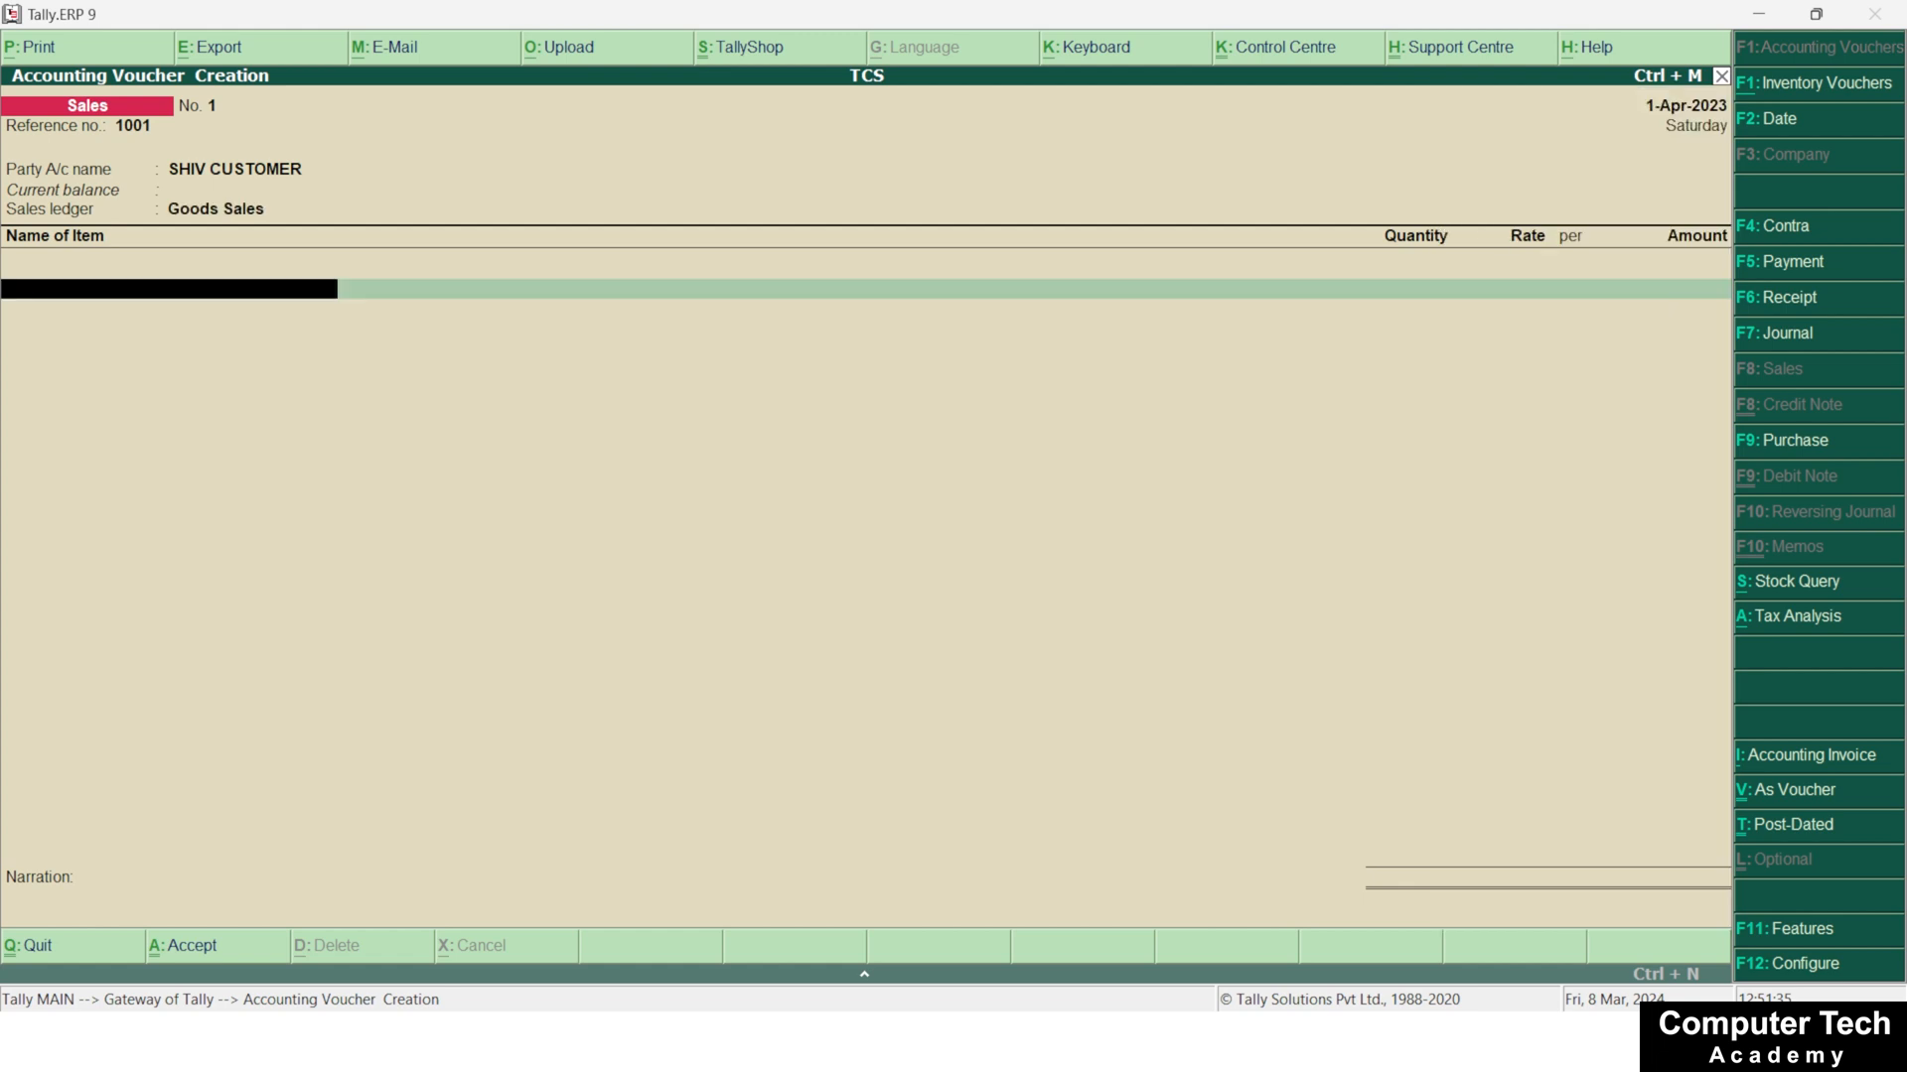
{"action": "type", "text": "C"}
{"action": "key", "text": "Return"}
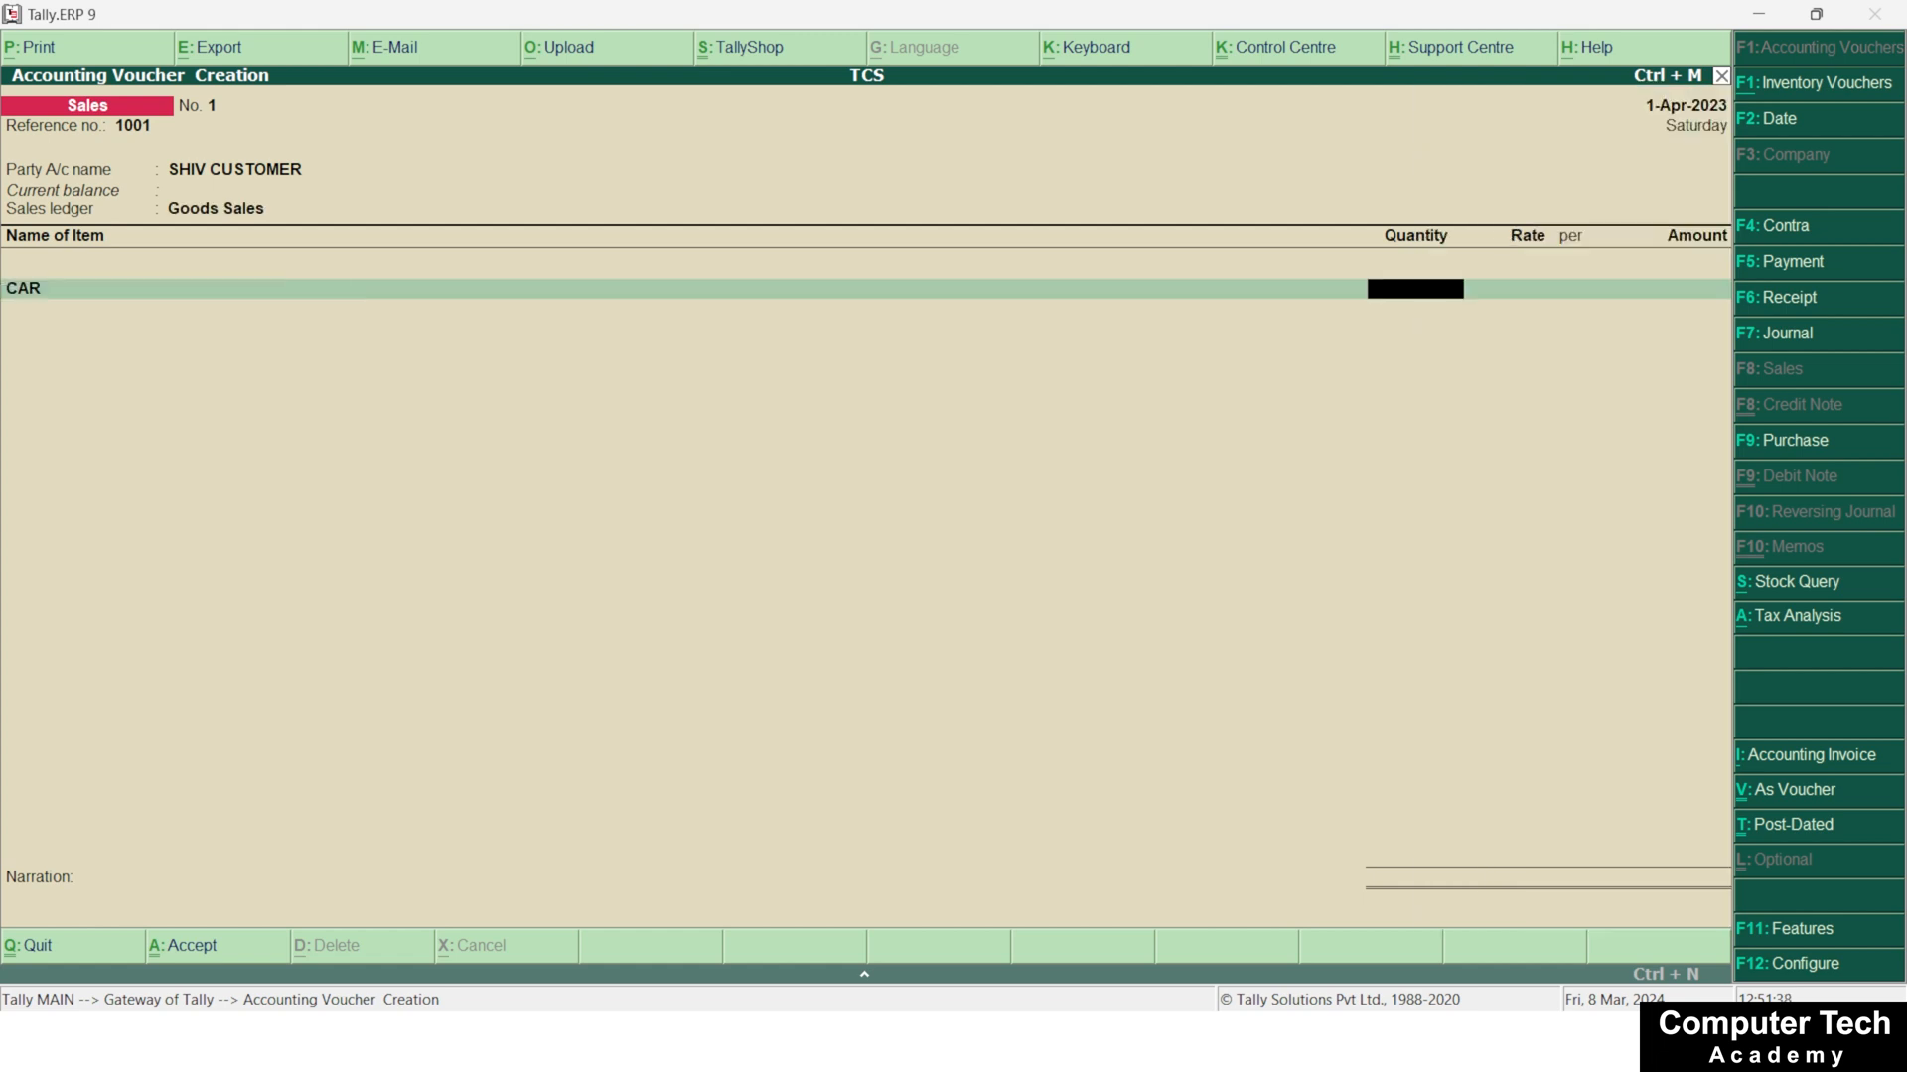
{"action": "type", "text": "1"}
{"action": "key", "text": "Return"}
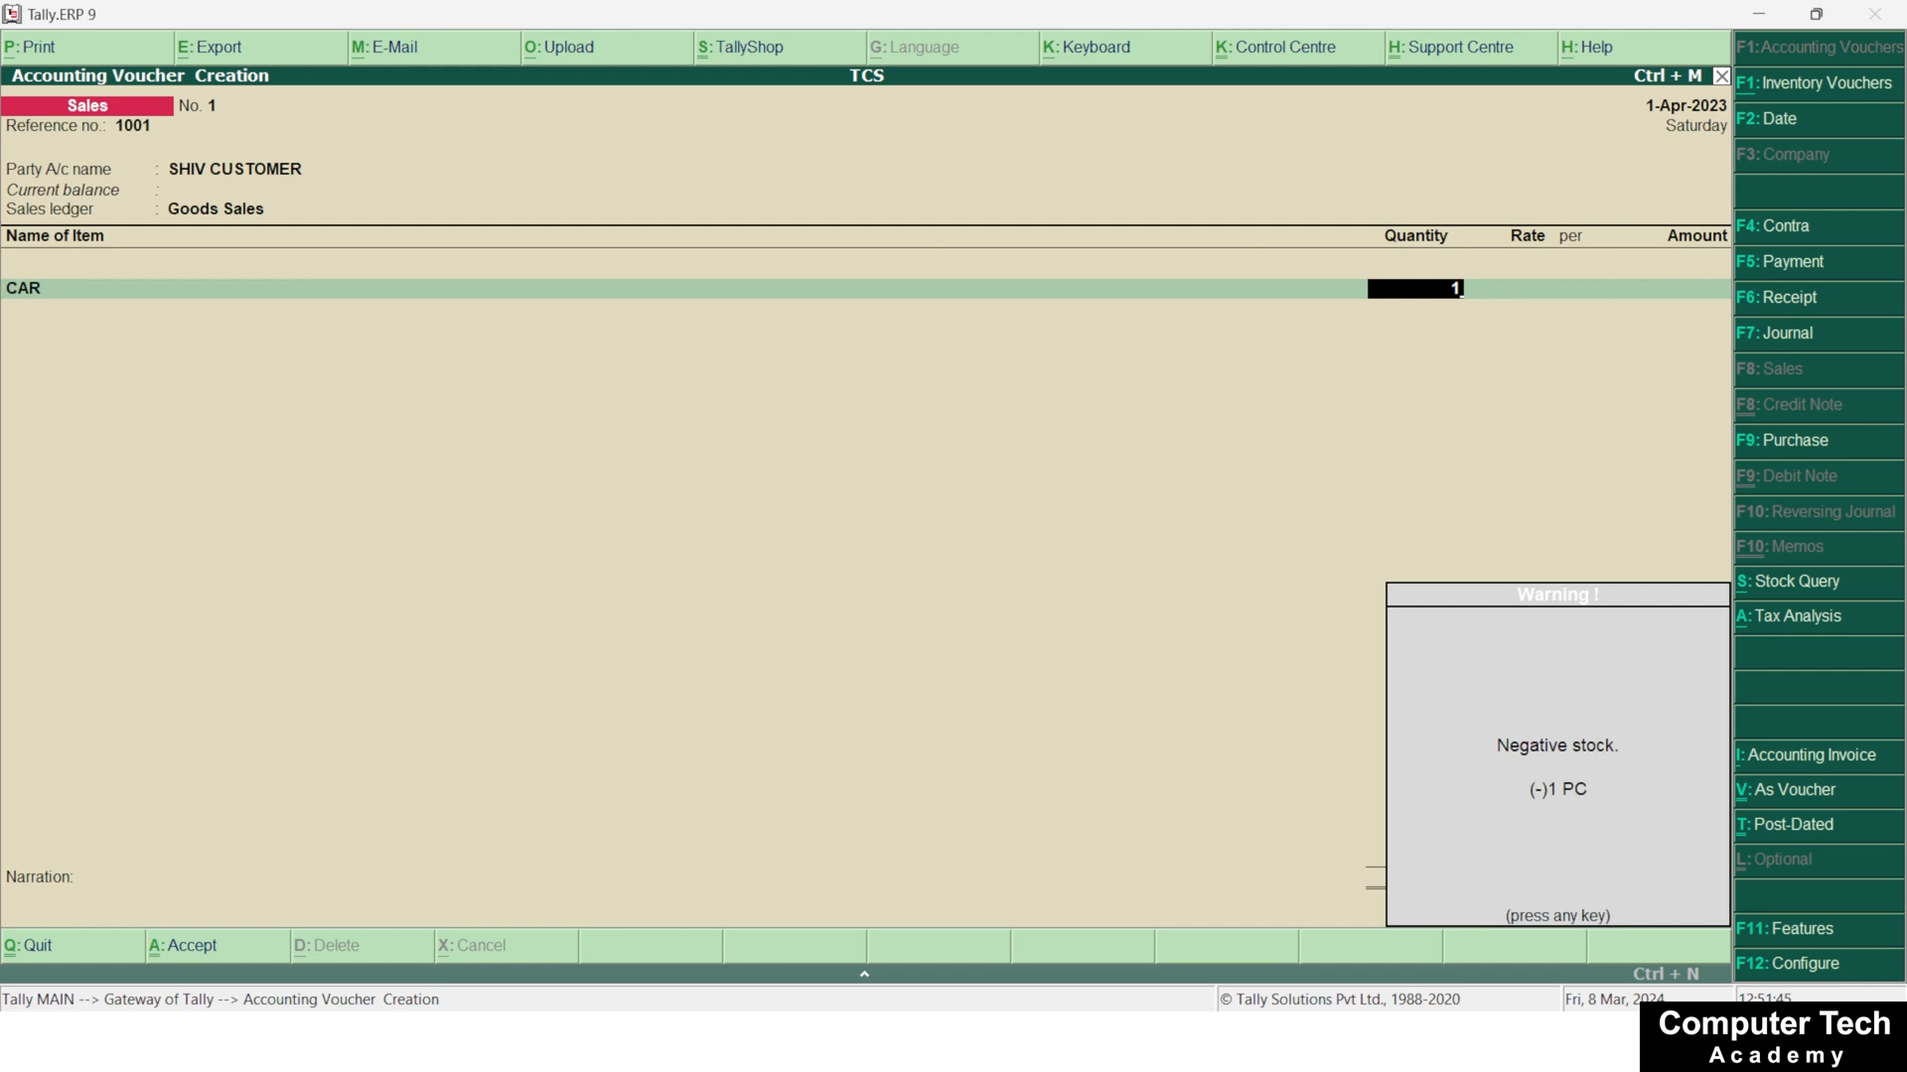
{"action": "key", "text": "Return"}
{"action": "type", "text": "1"}
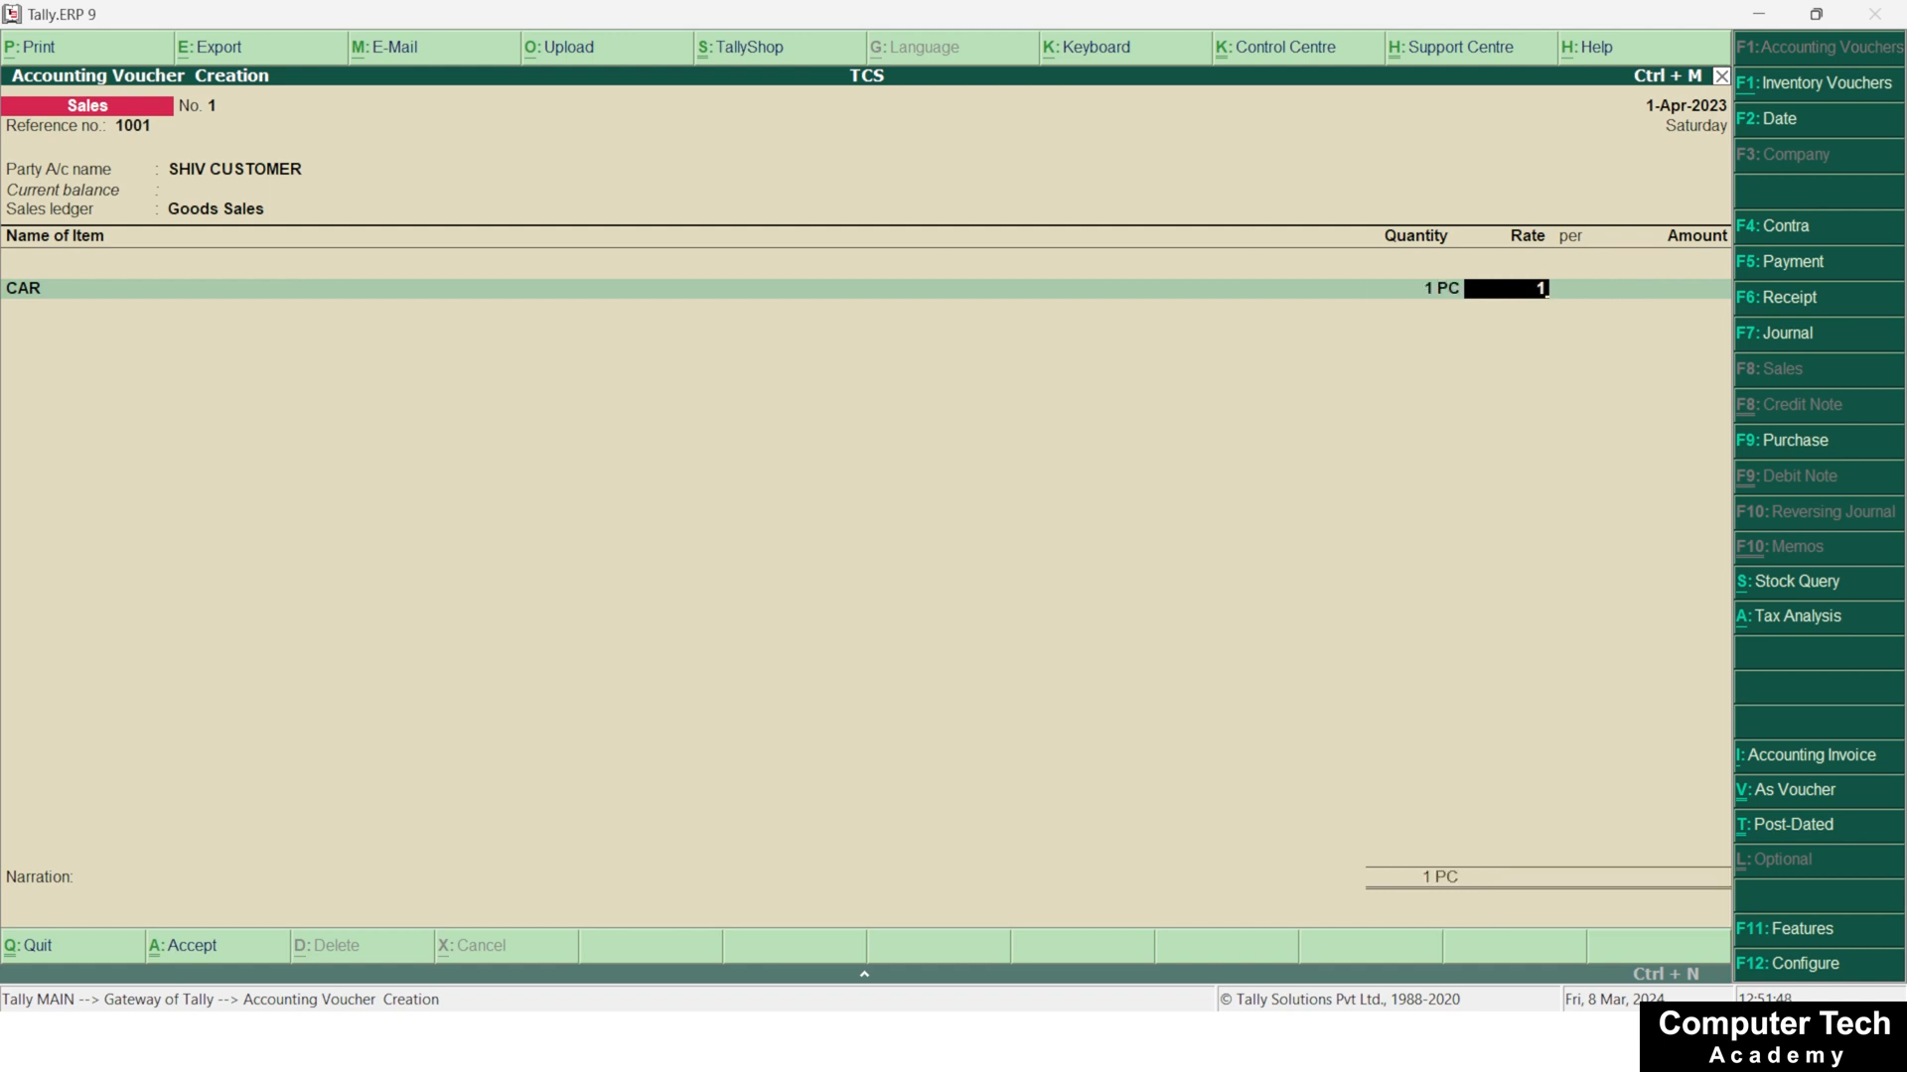
{"action": "type", "text": "500000"}
{"action": "key", "text": "Return"}
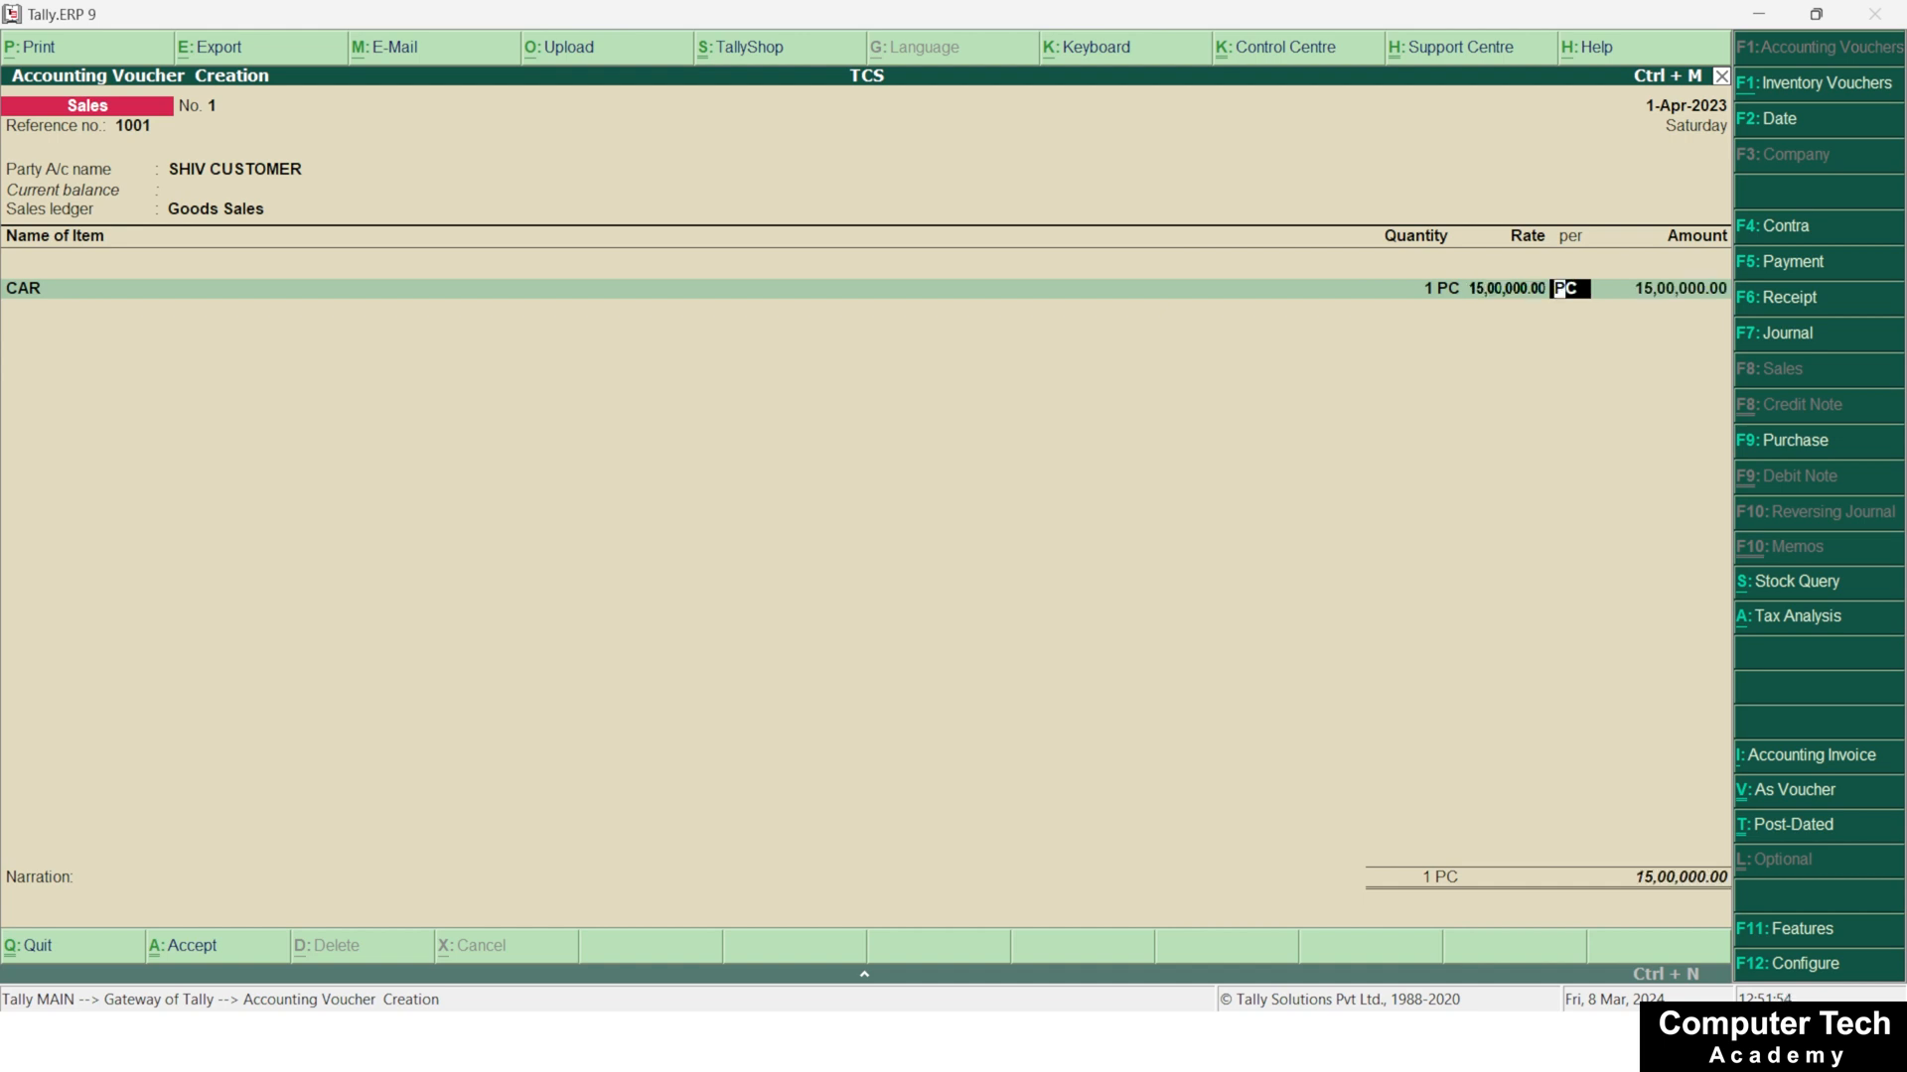
{"action": "key", "text": "Return"}
{"action": "key", "text": "Return"}
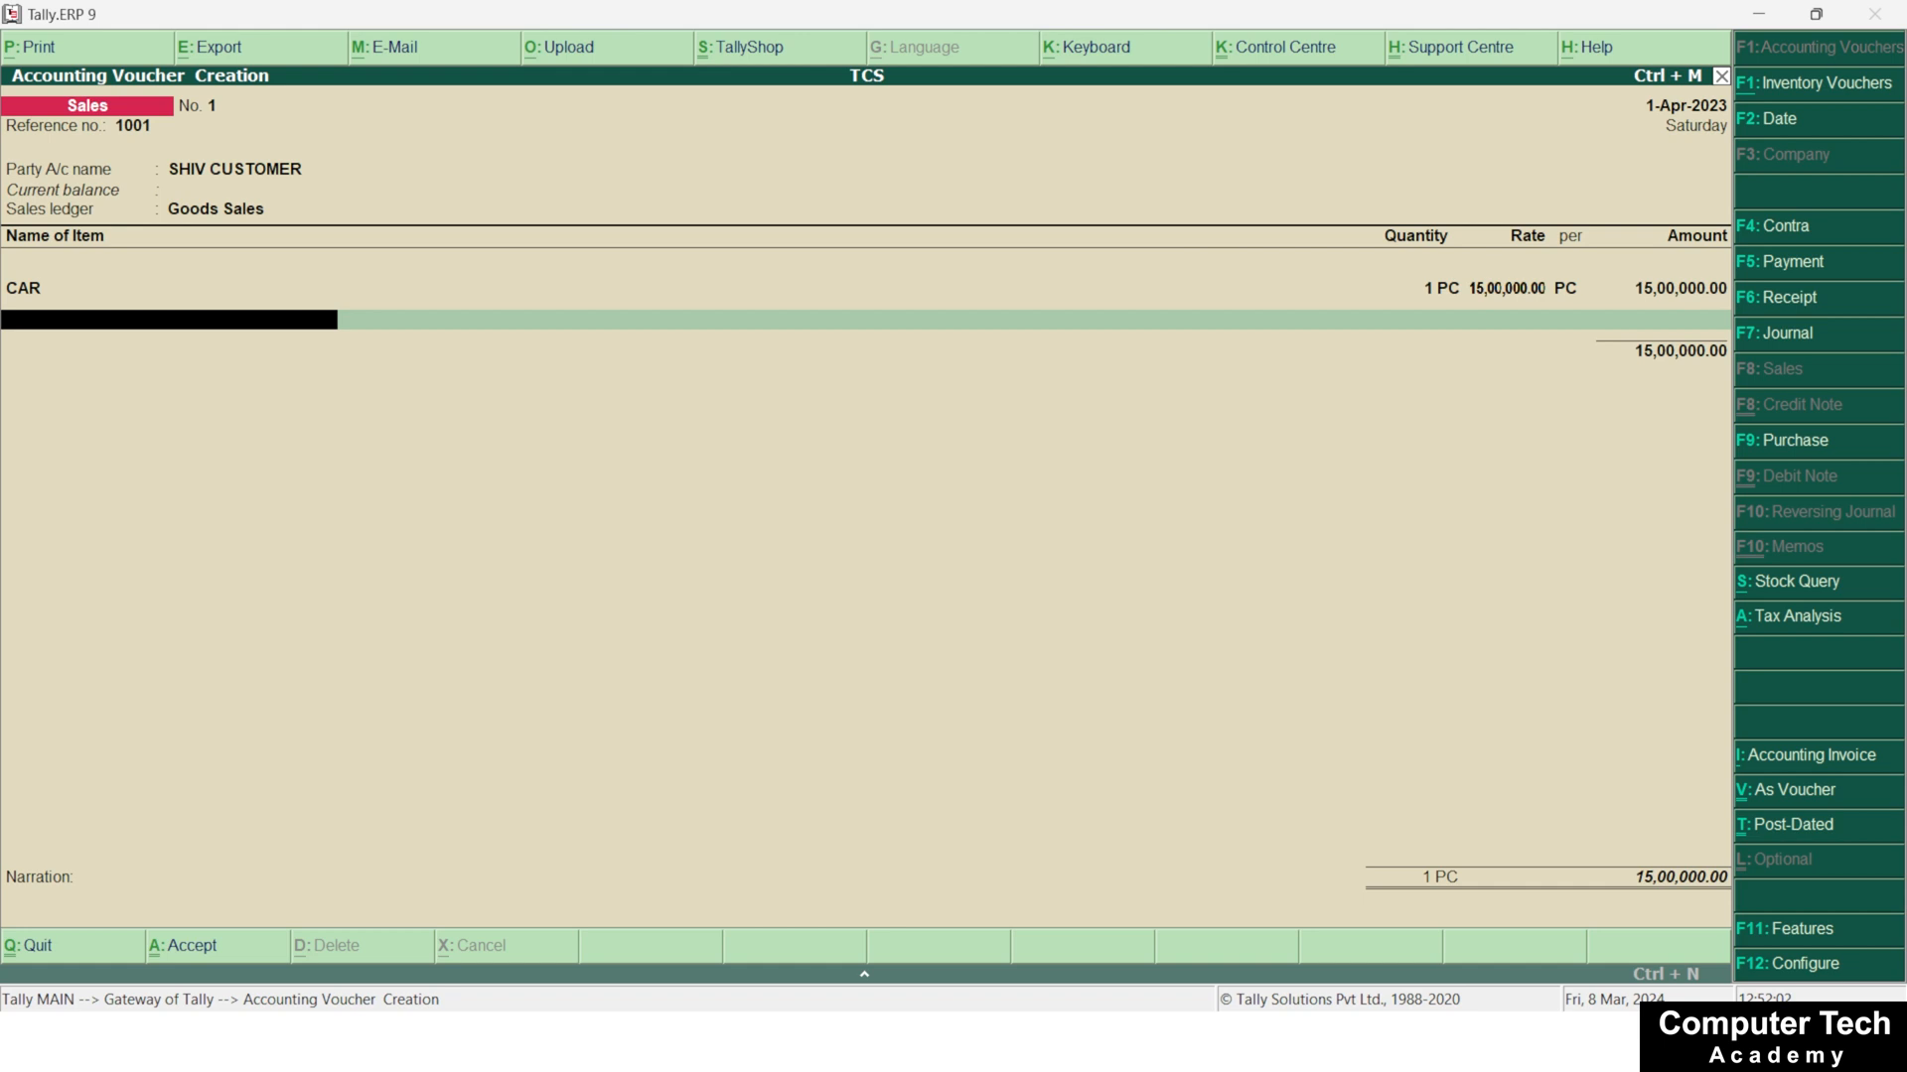
Finish the item list, add the CGST, SGST and TCS ledgers with their calculated amounts, and save the sales voucher
{"action": "key", "text": "Return"}
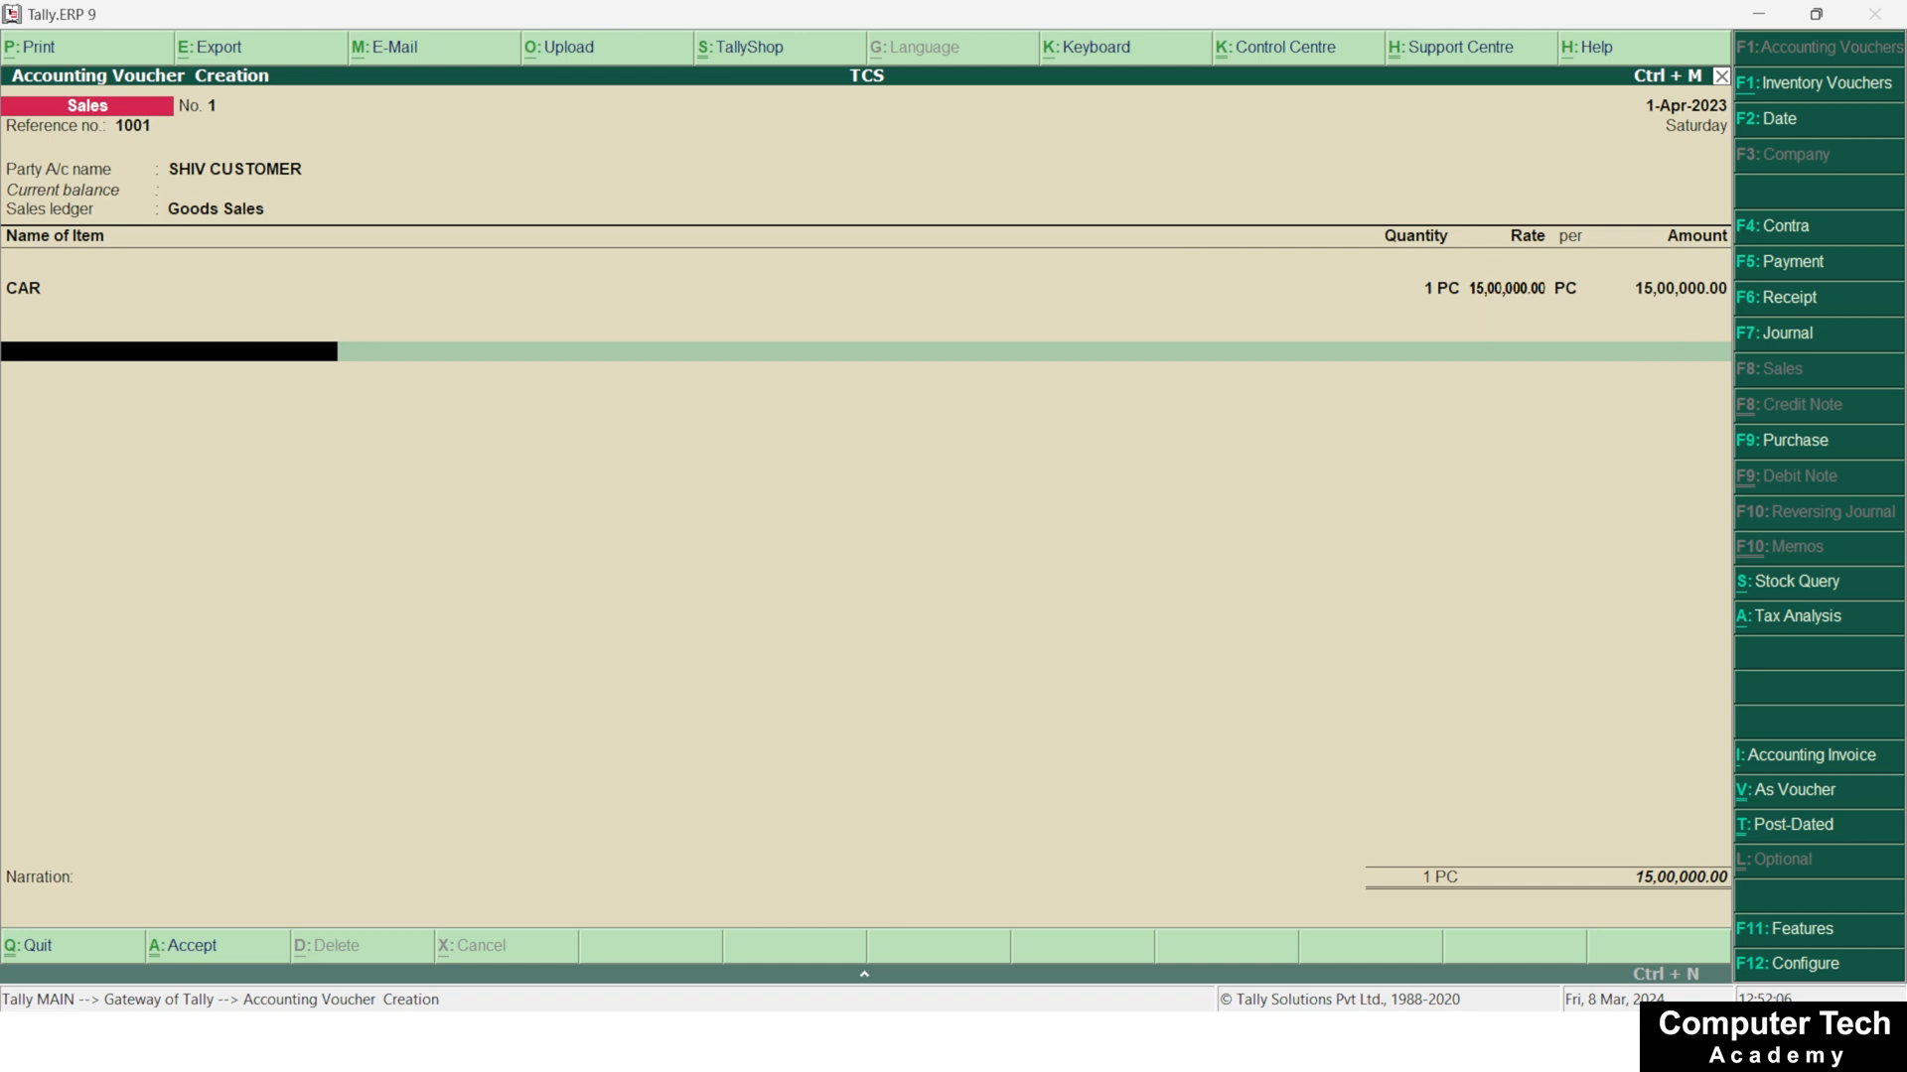
{"action": "type", "text": "c"}
{"action": "key", "text": "Return"}
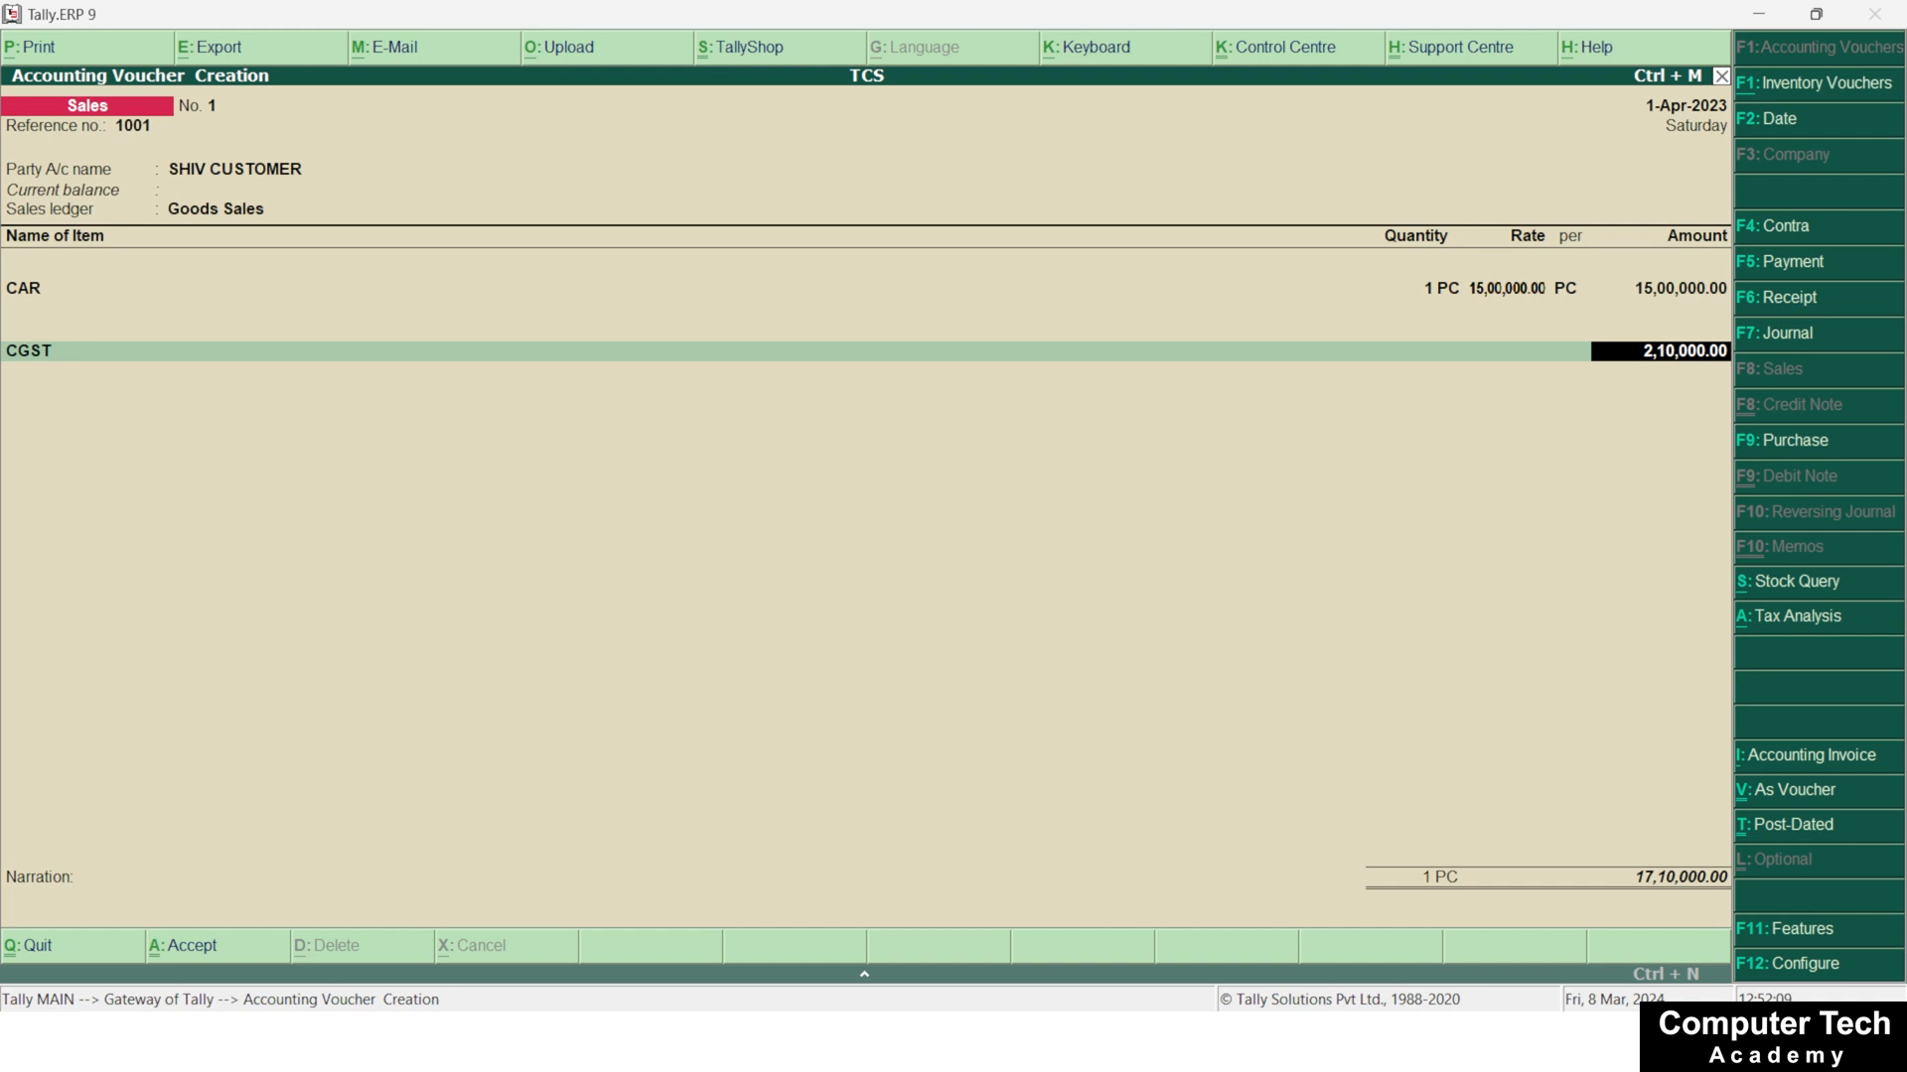
{"action": "key", "text": "Return"}
{"action": "type", "text": "s"}
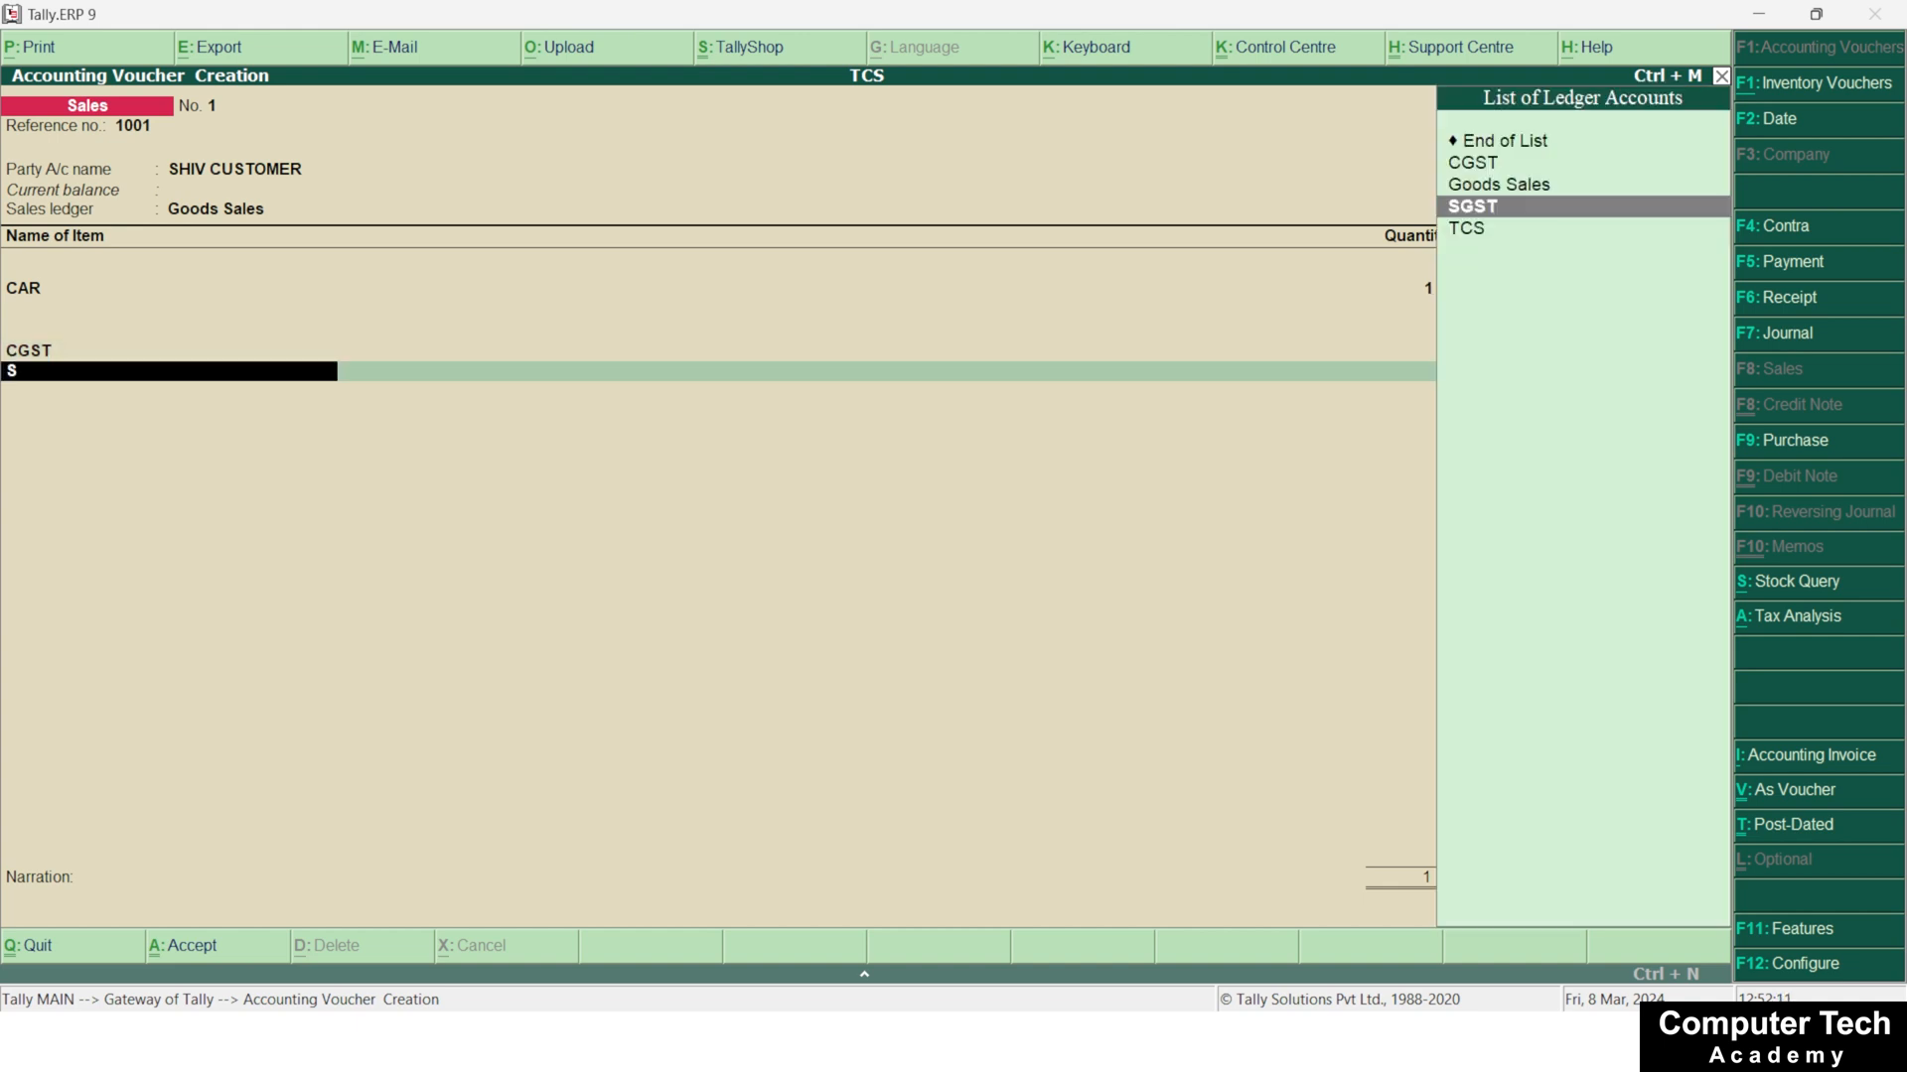
{"action": "type", "text": "g"}
{"action": "key", "text": "Return"}
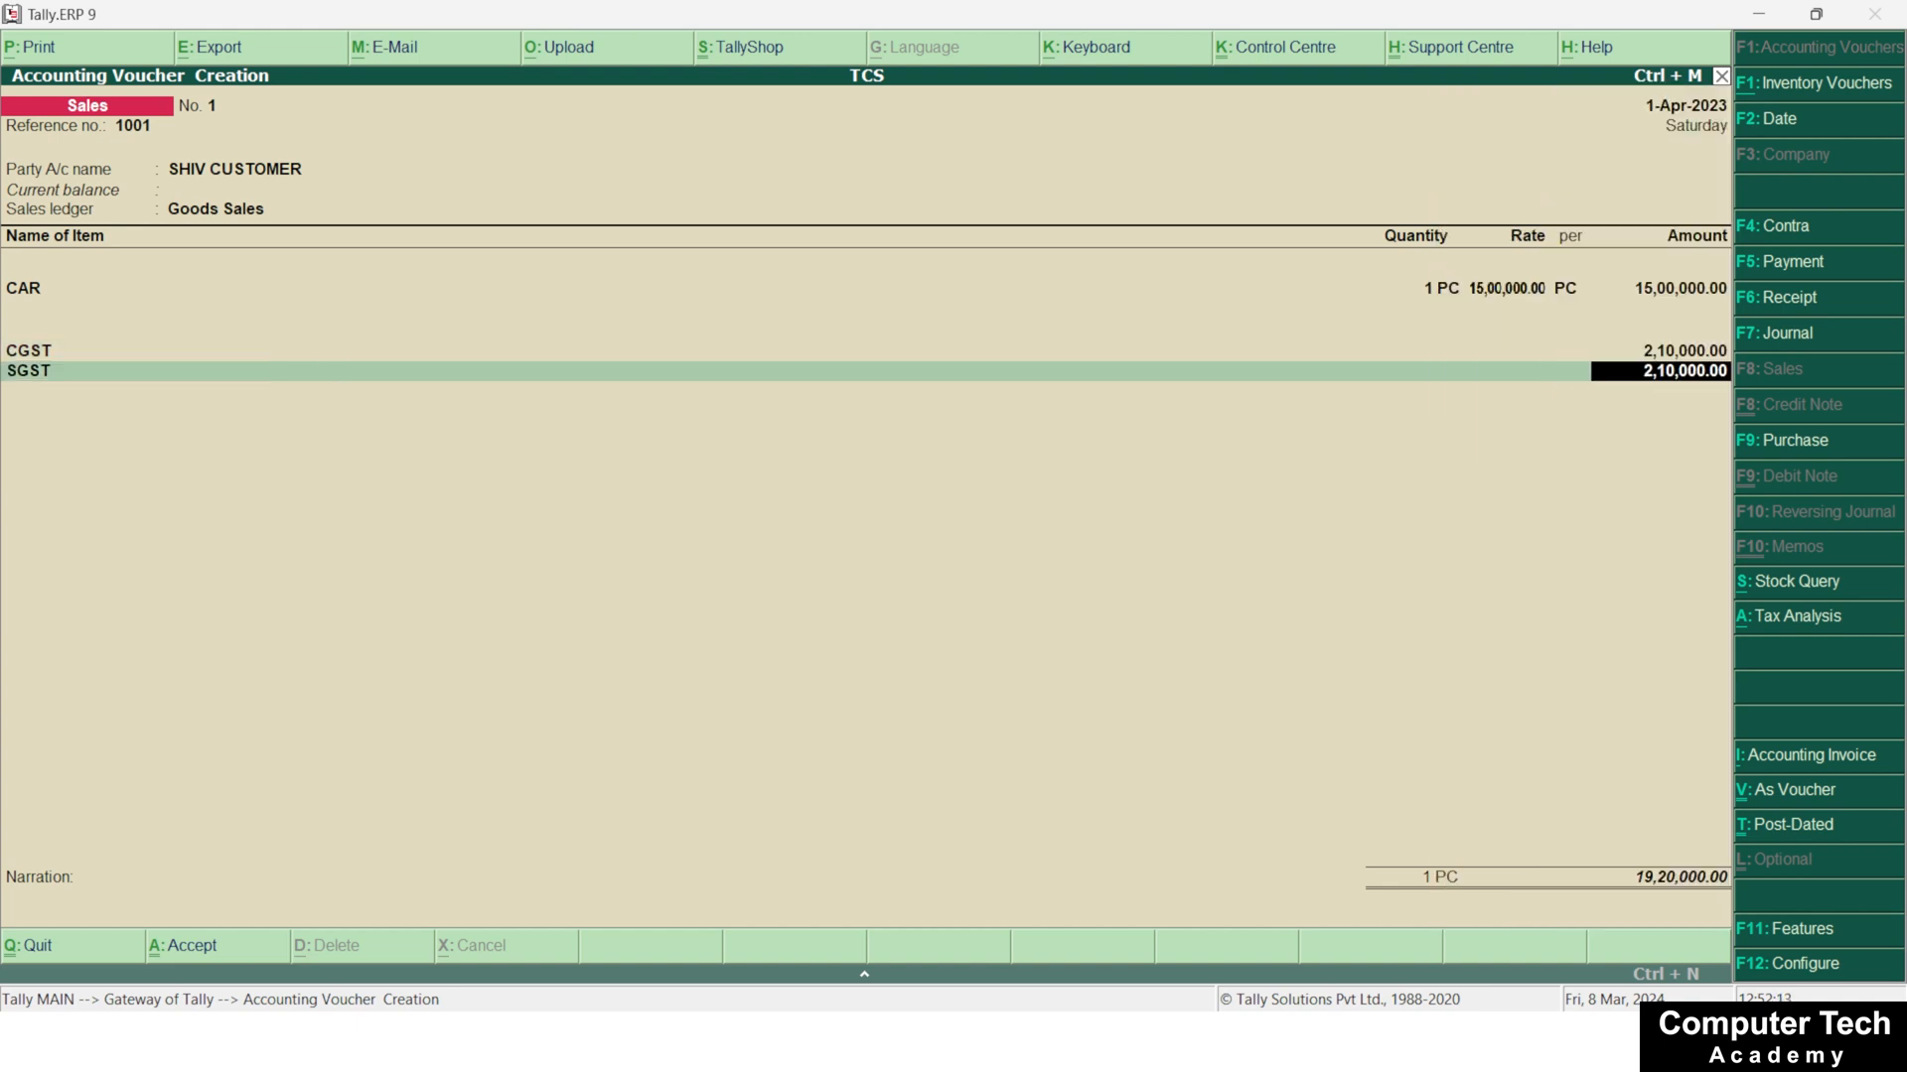
{"action": "key", "text": "Return"}
{"action": "type", "text": "T"}
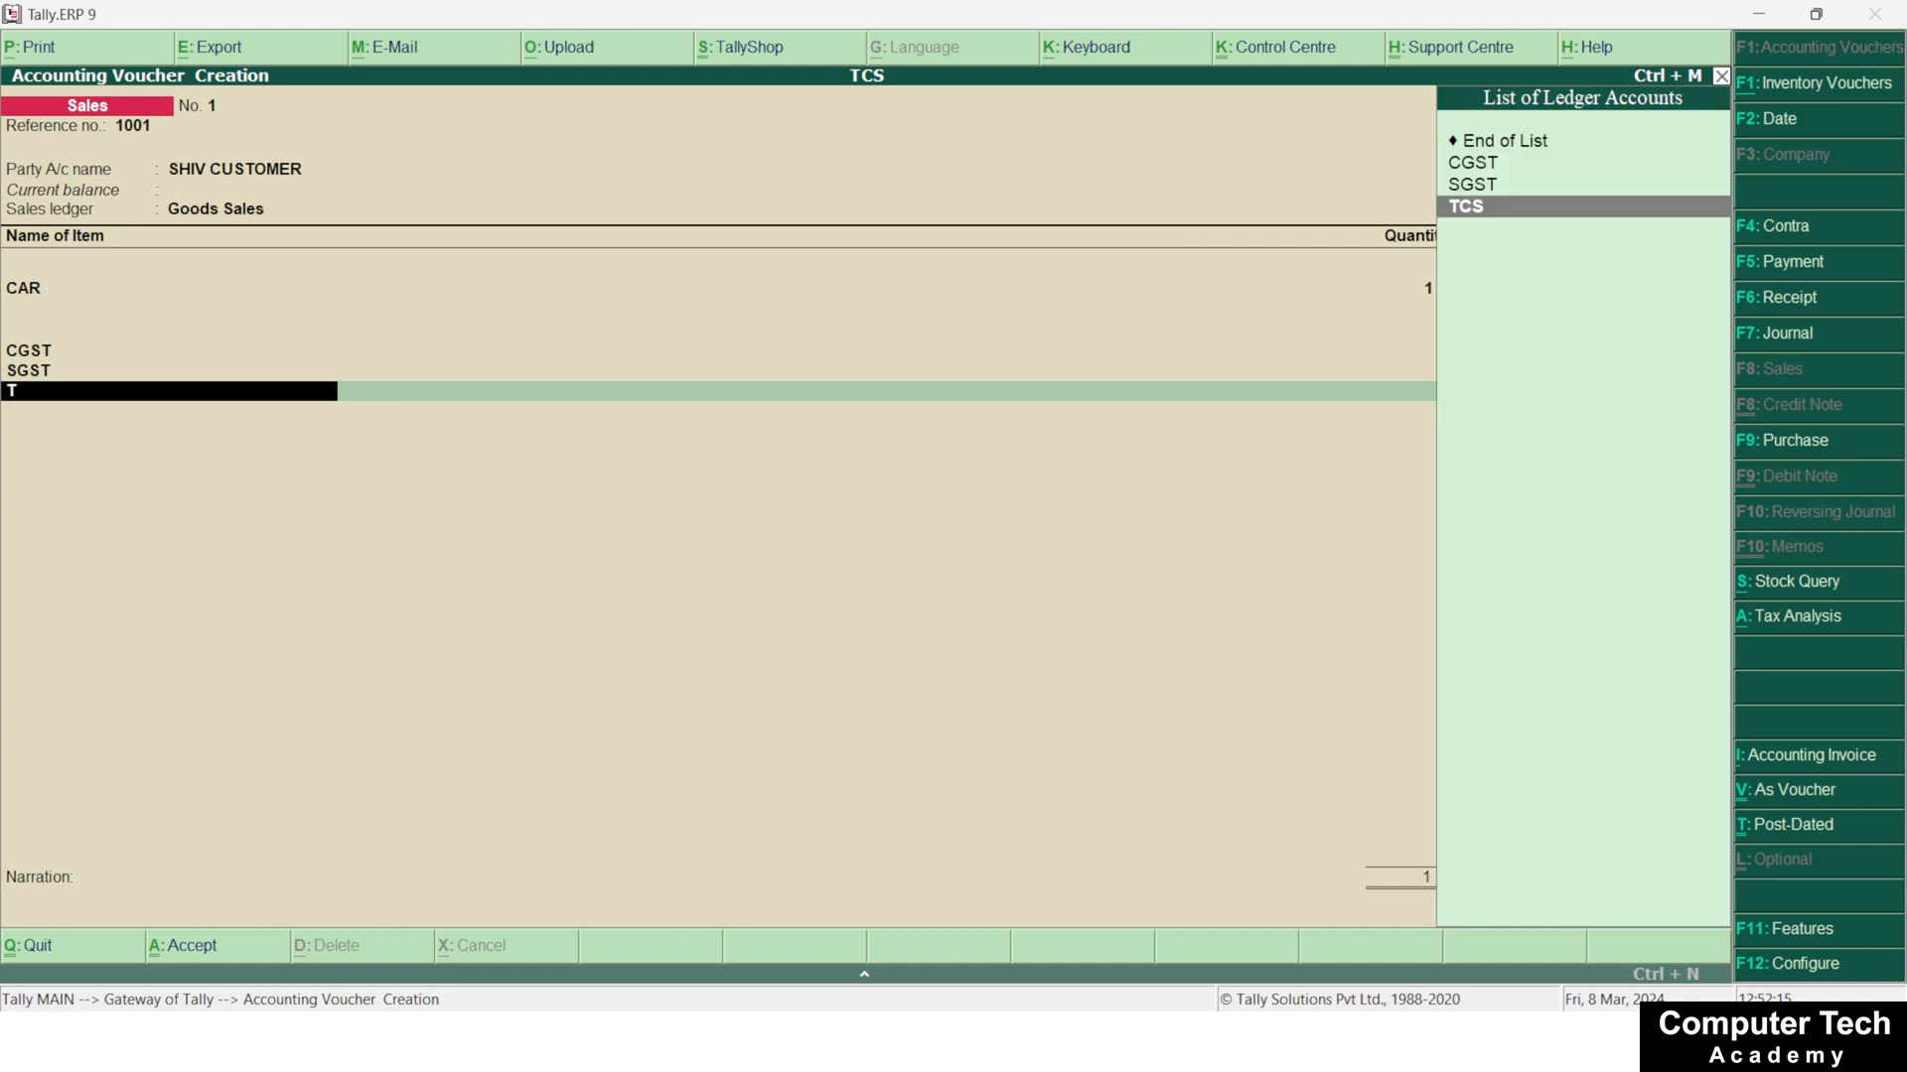
{"action": "key", "text": "Return"}
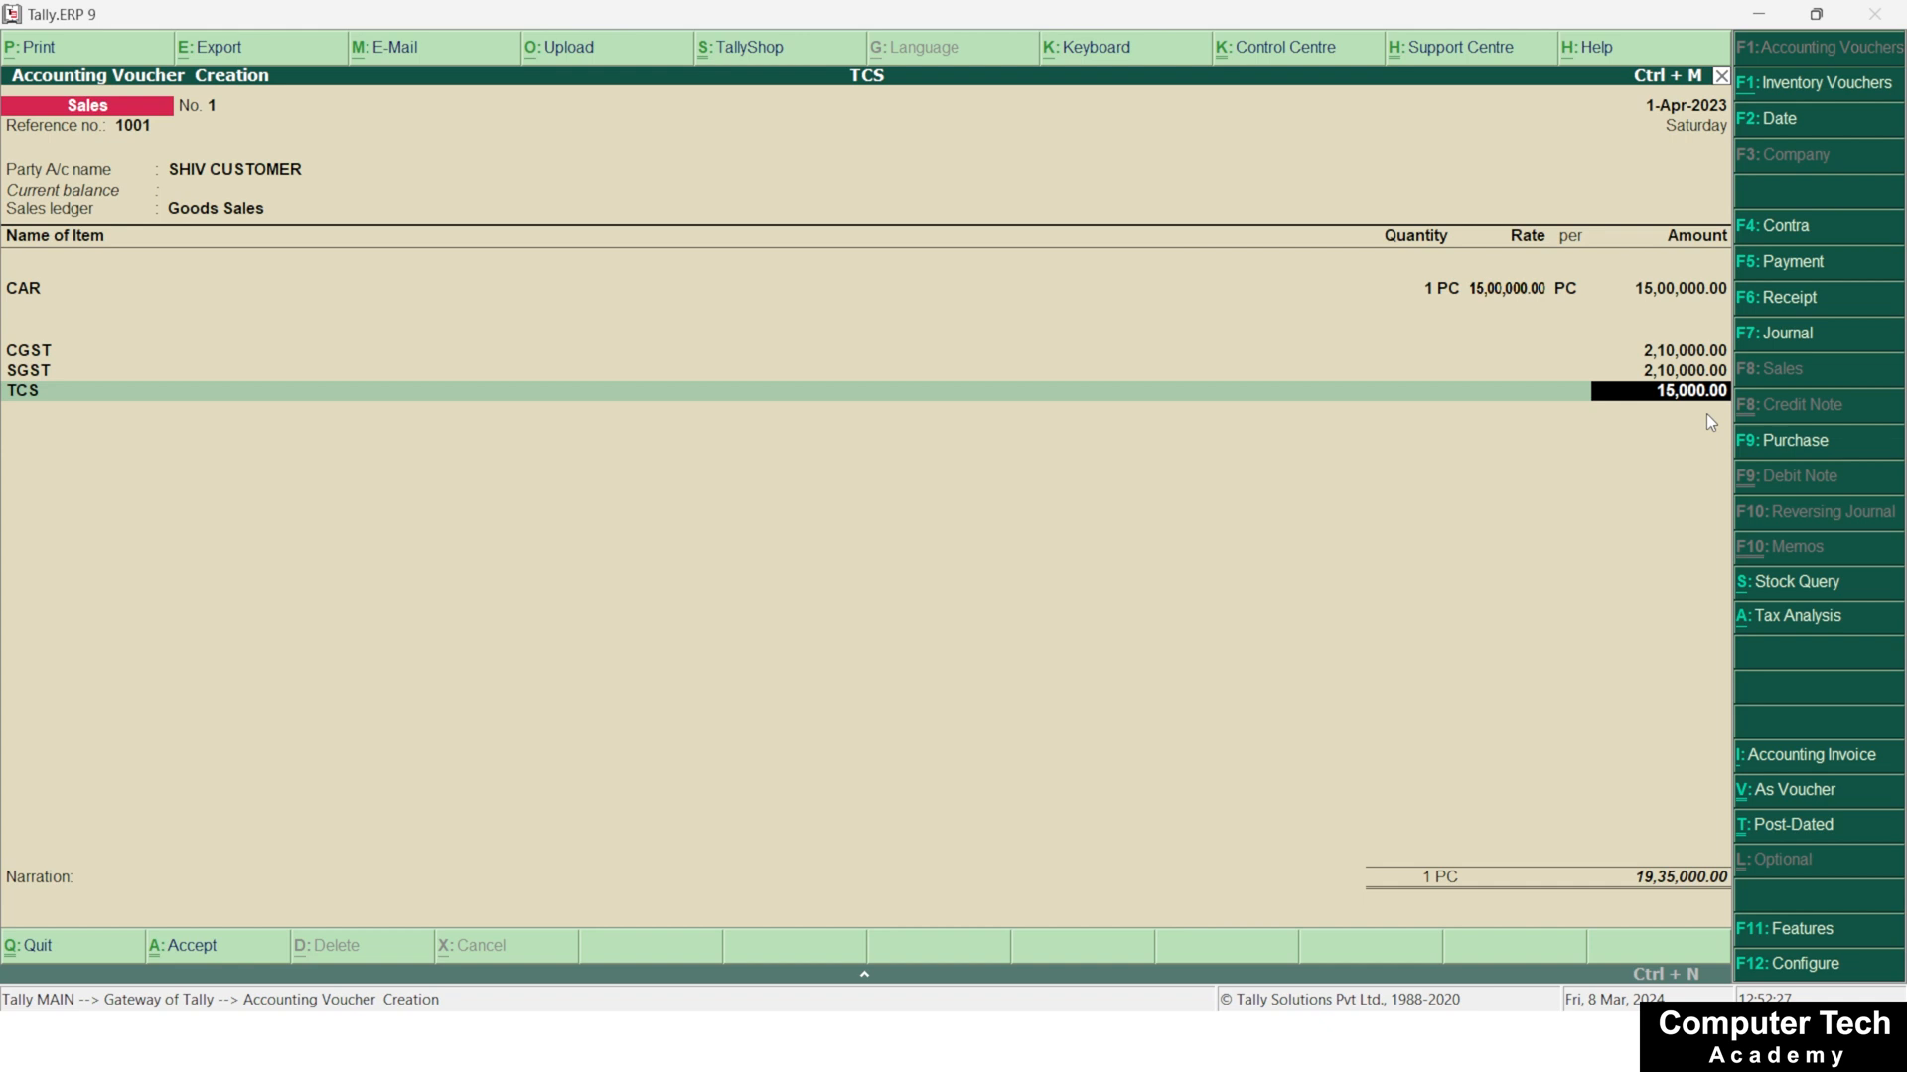
{"action": "key", "text": "Return"}
Return to the Gateway of Tally and open the saved sales voucher from the Day Book
{"action": "key", "text": "alt+F7"}
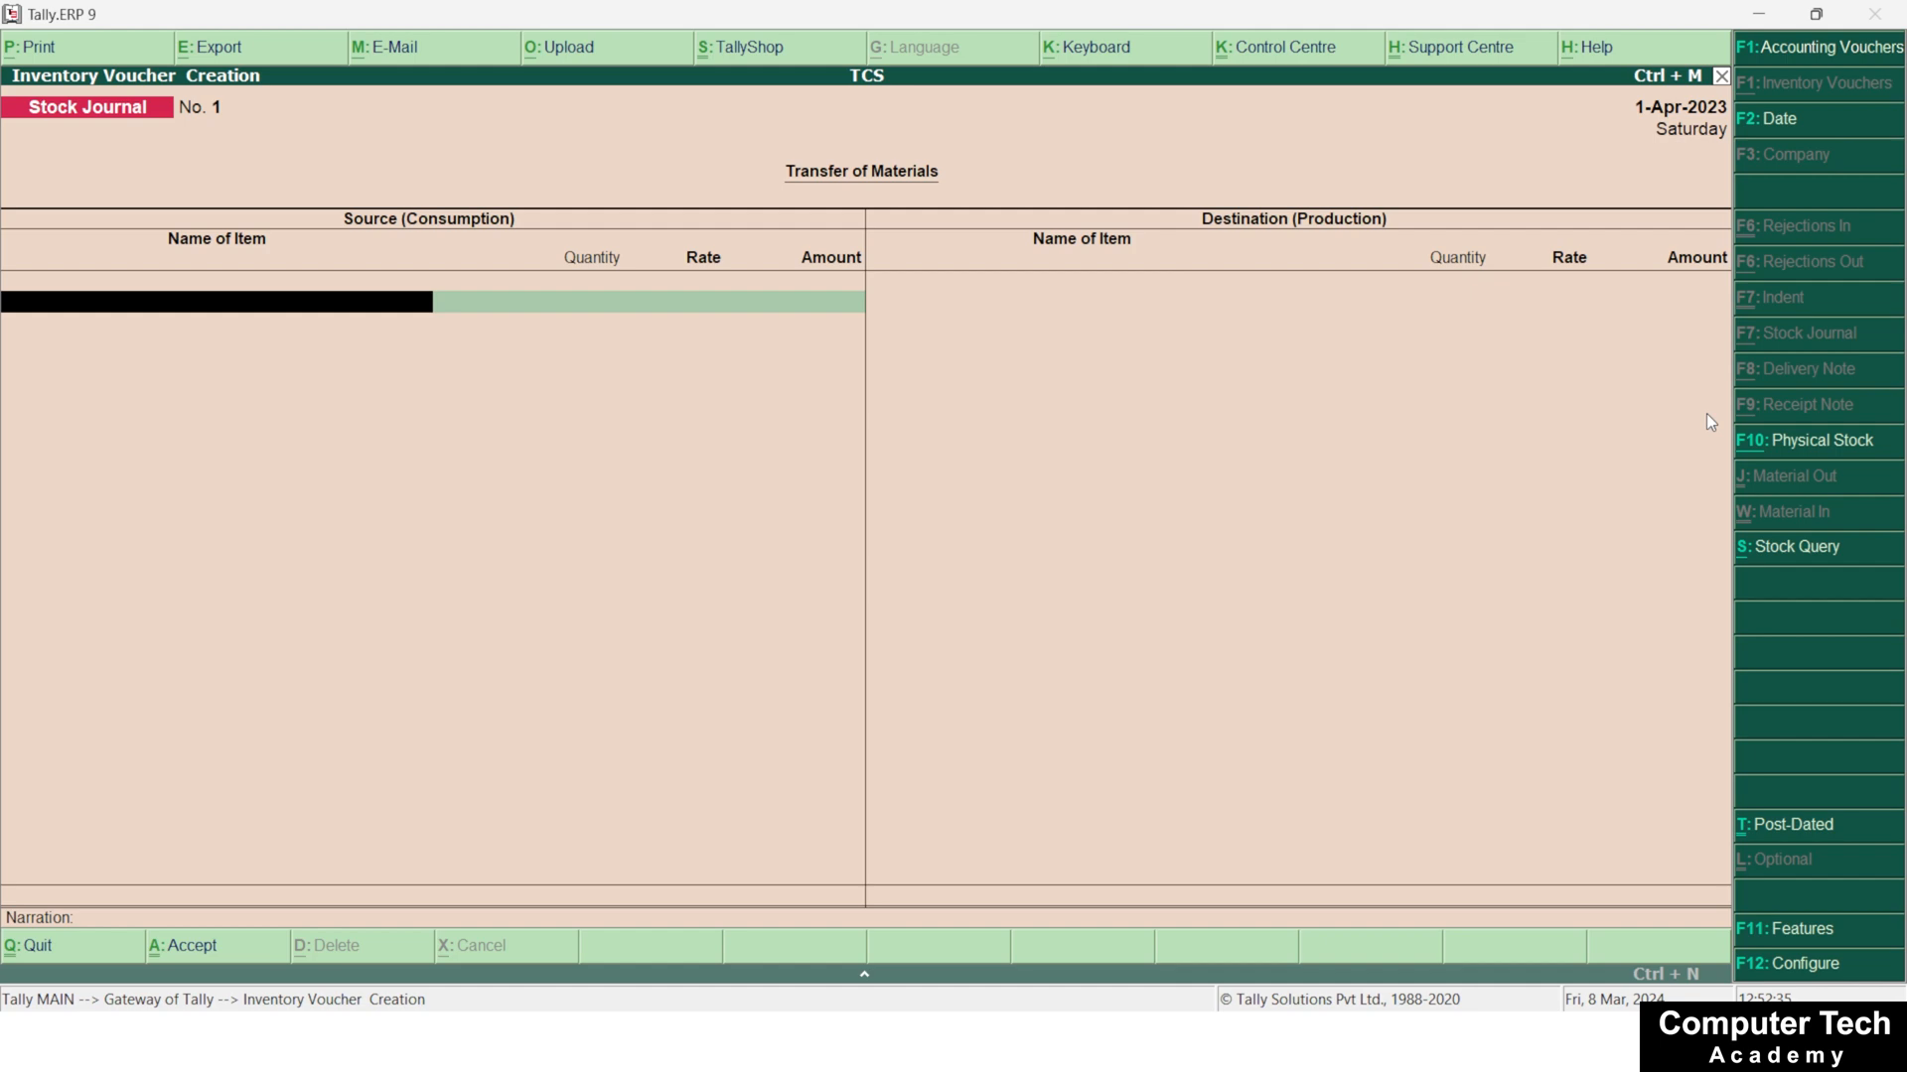
{"action": "key", "text": "Escape"}
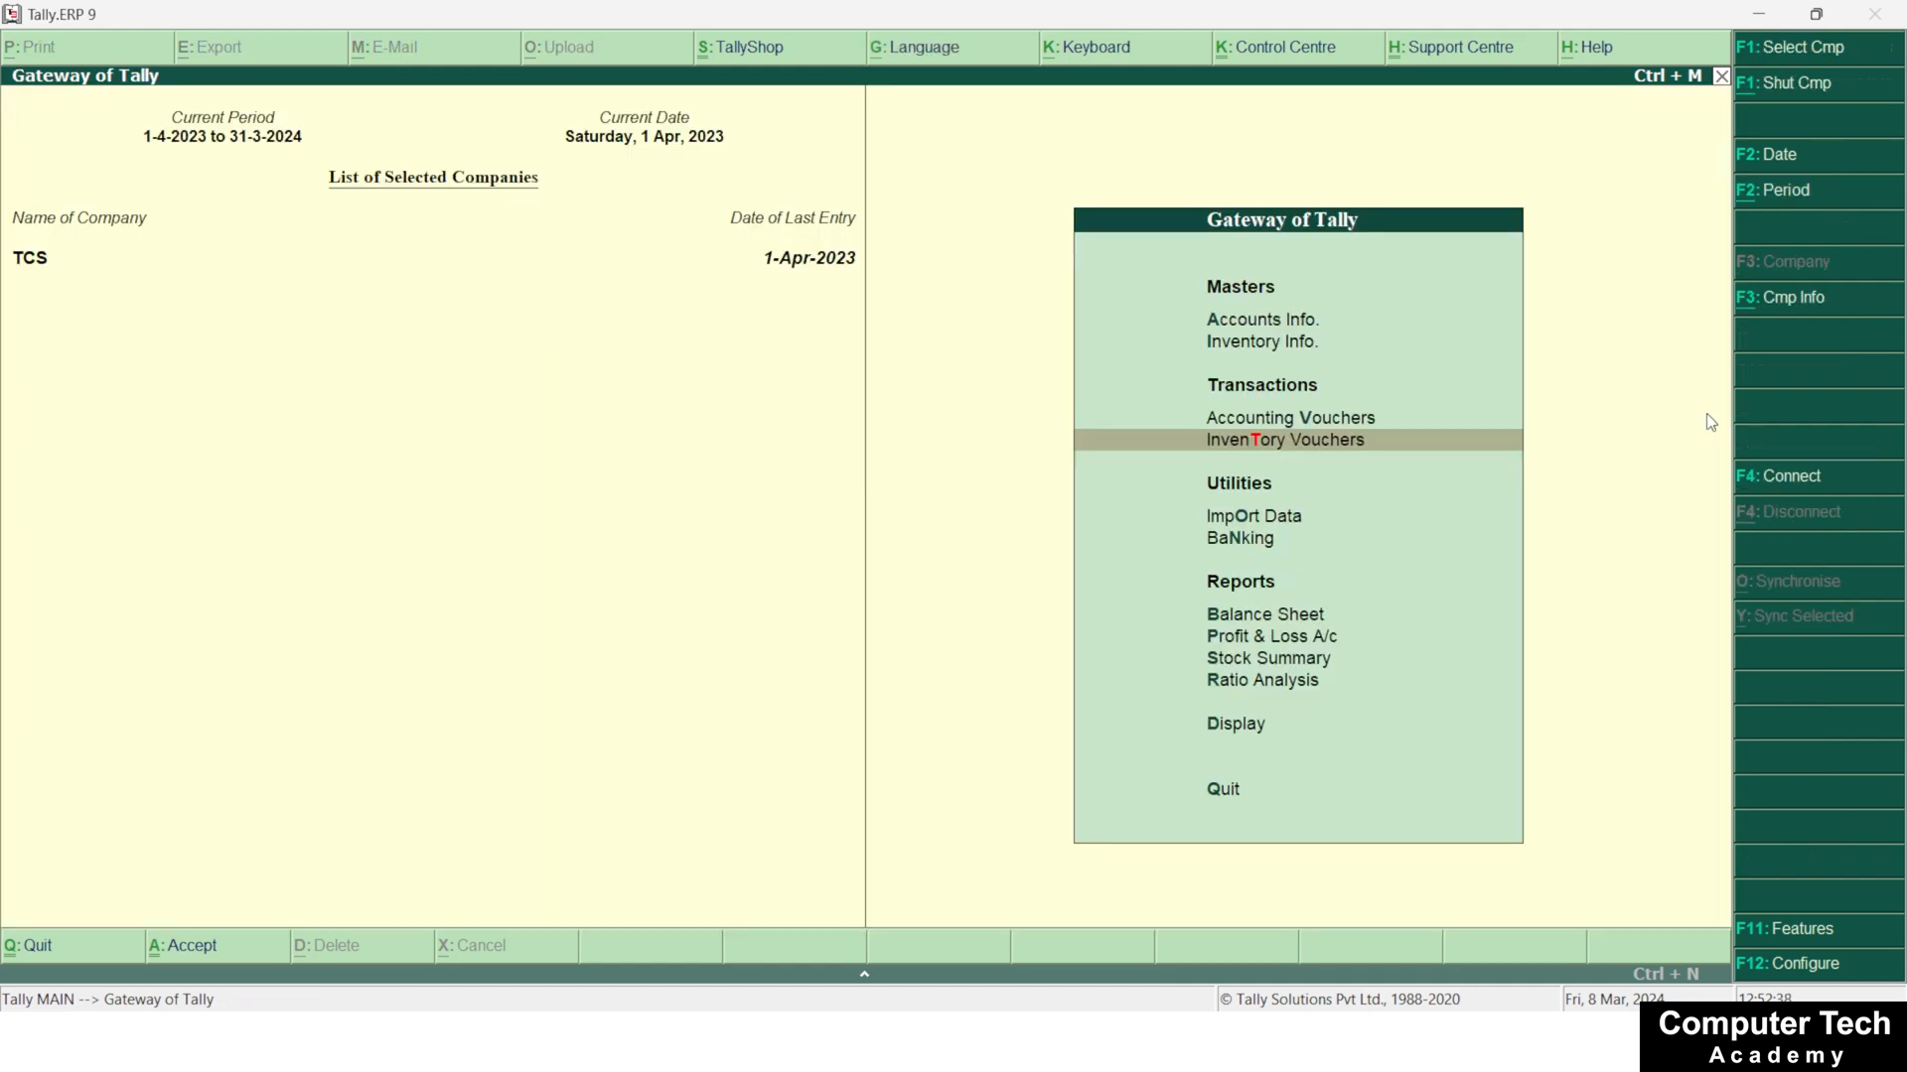
{"action": "key", "text": "d"}
{"action": "key", "text": "y"}
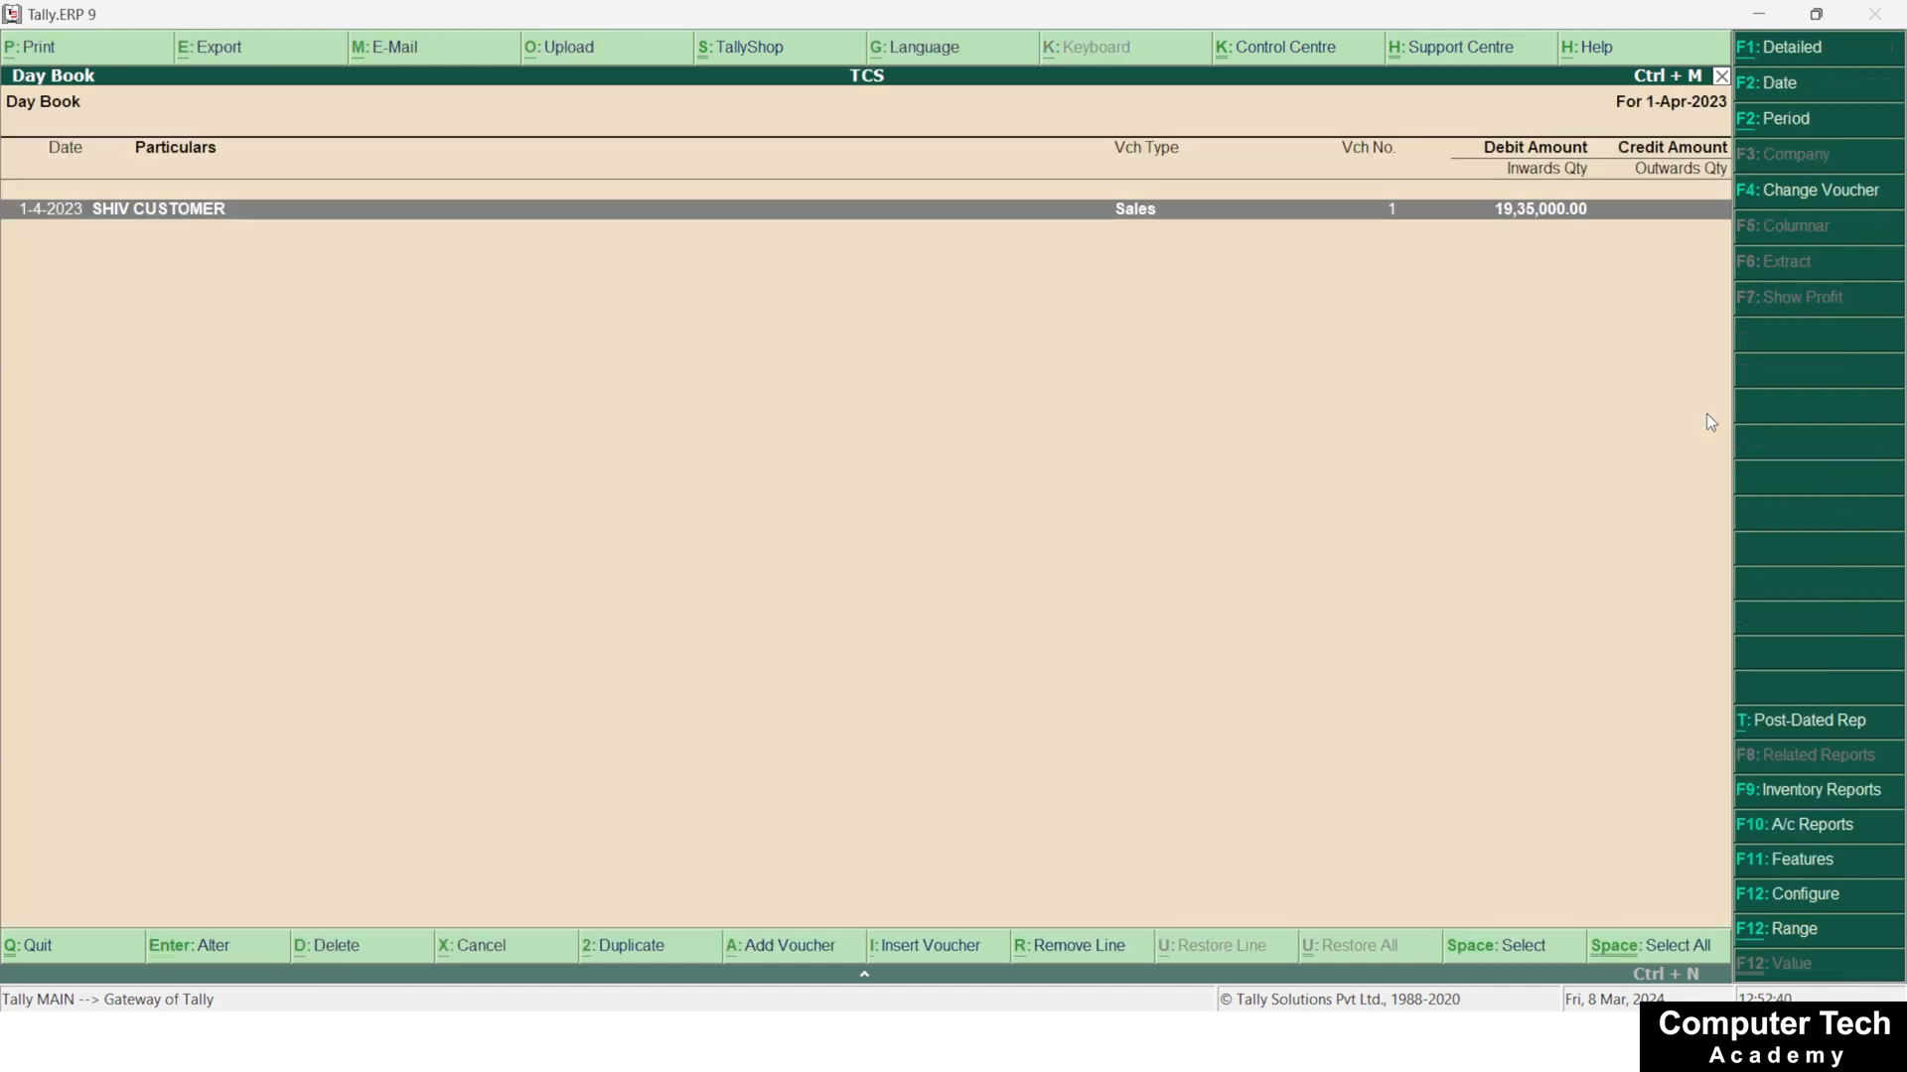
{"action": "key", "text": "Return"}
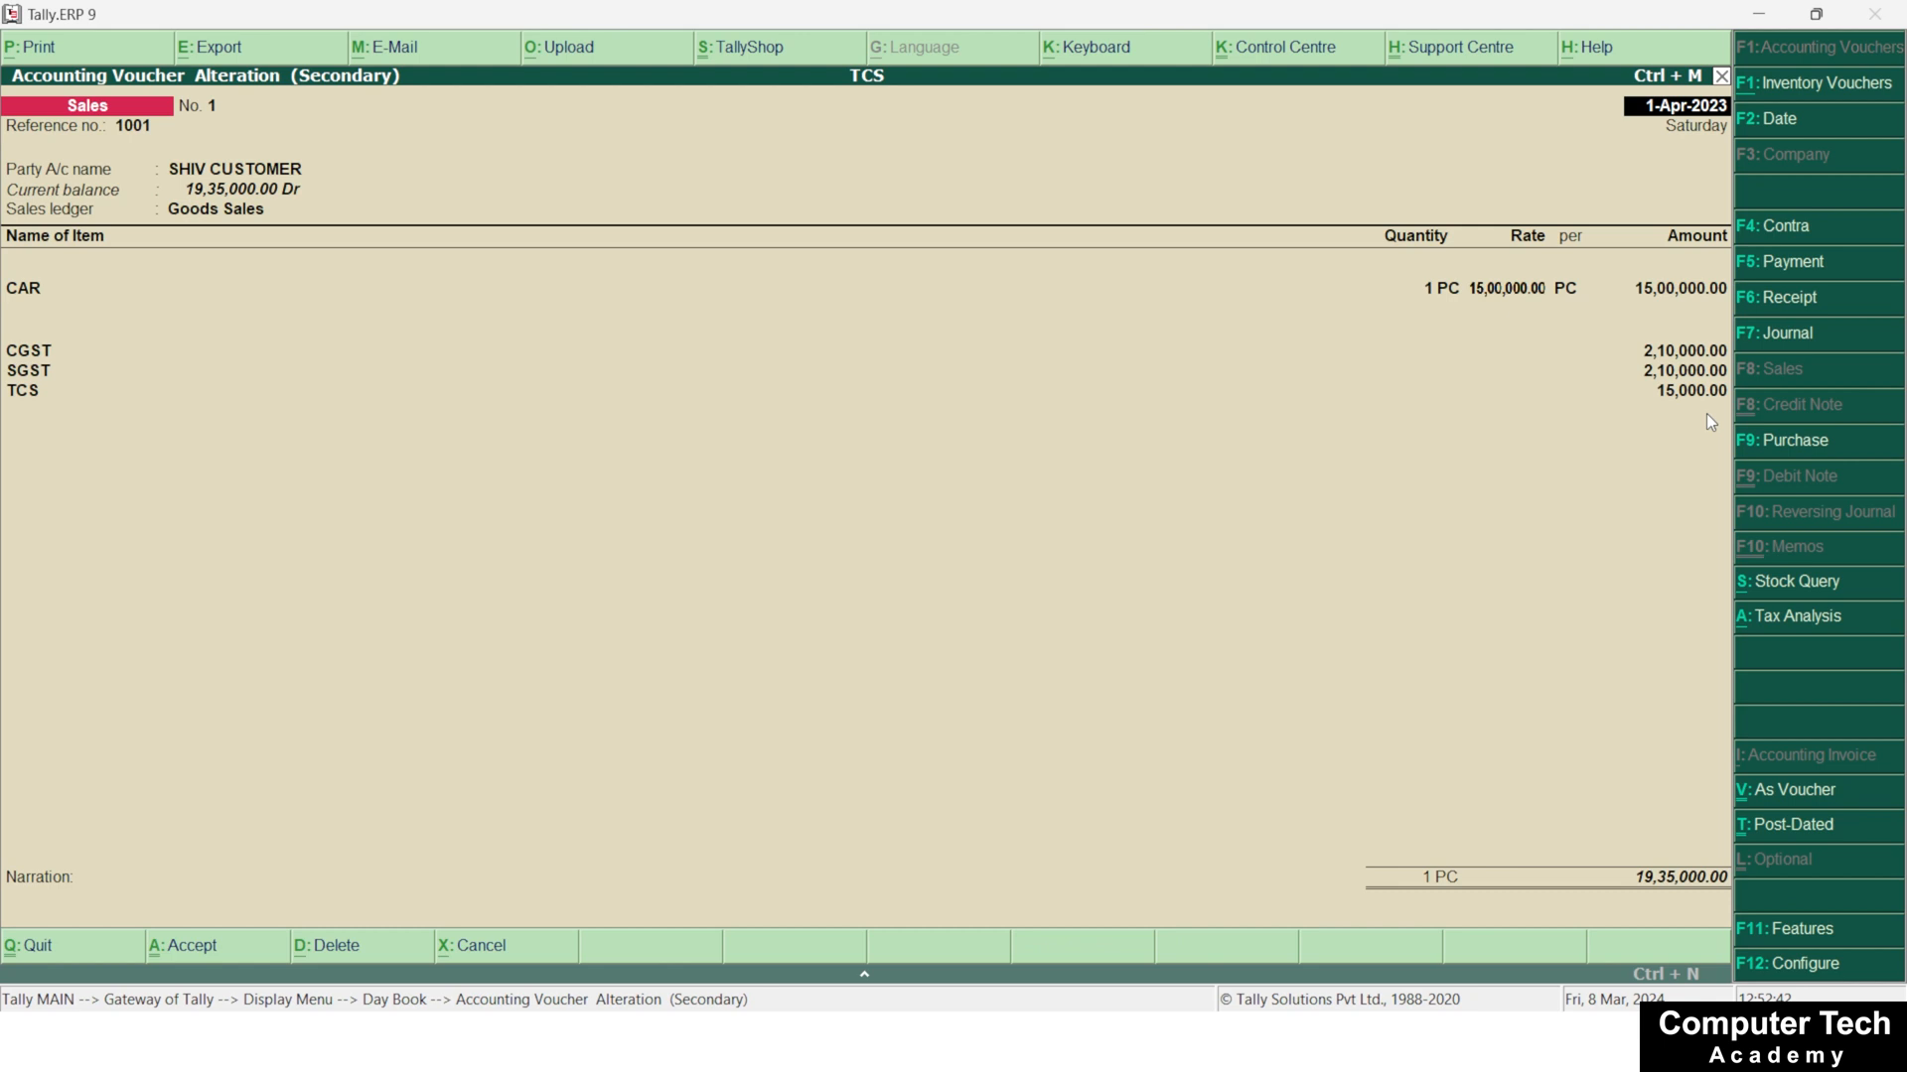
Show the print preview of the sales voucher's tax invoice and try to zoom in on it
{"action": "key", "text": "alt+p"}
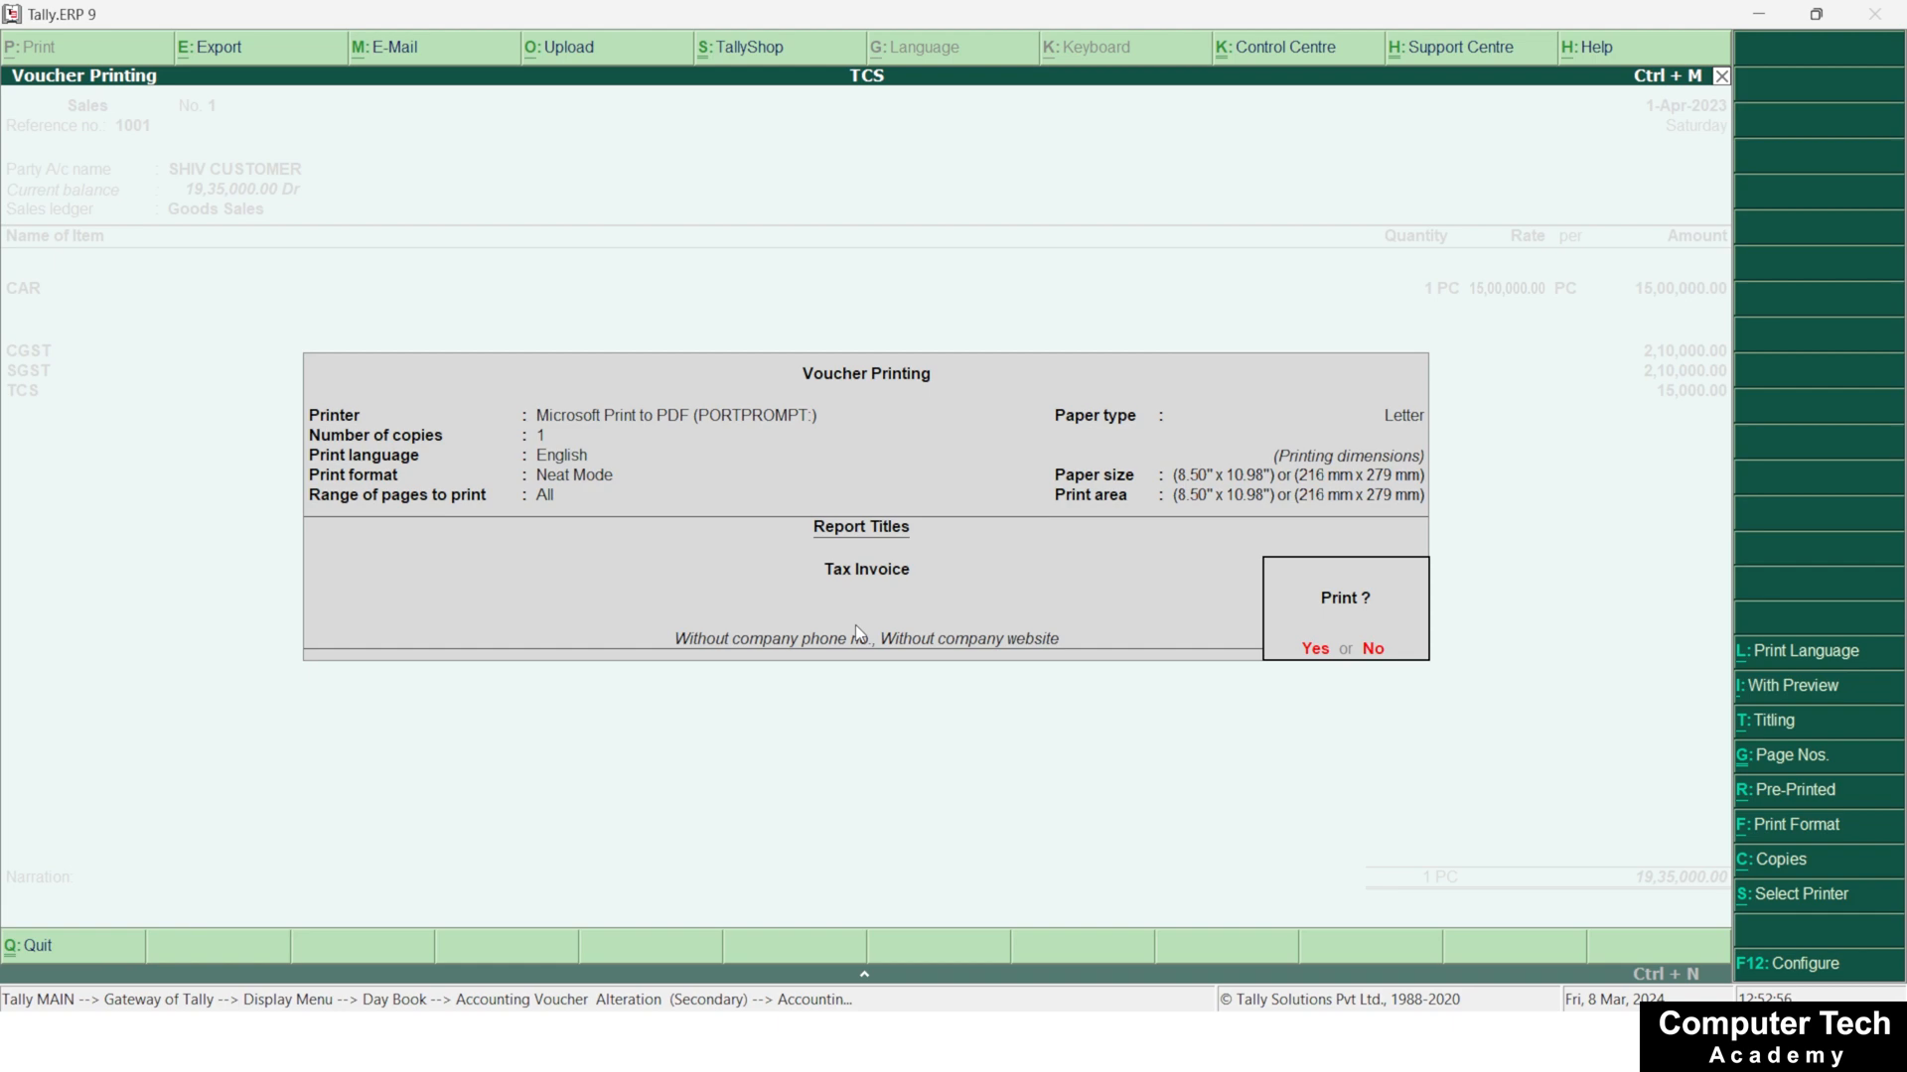
{"action": "key", "text": "alt+i"}
{"action": "key", "text": "Return"}
{"action": "key", "text": "alt+z"}
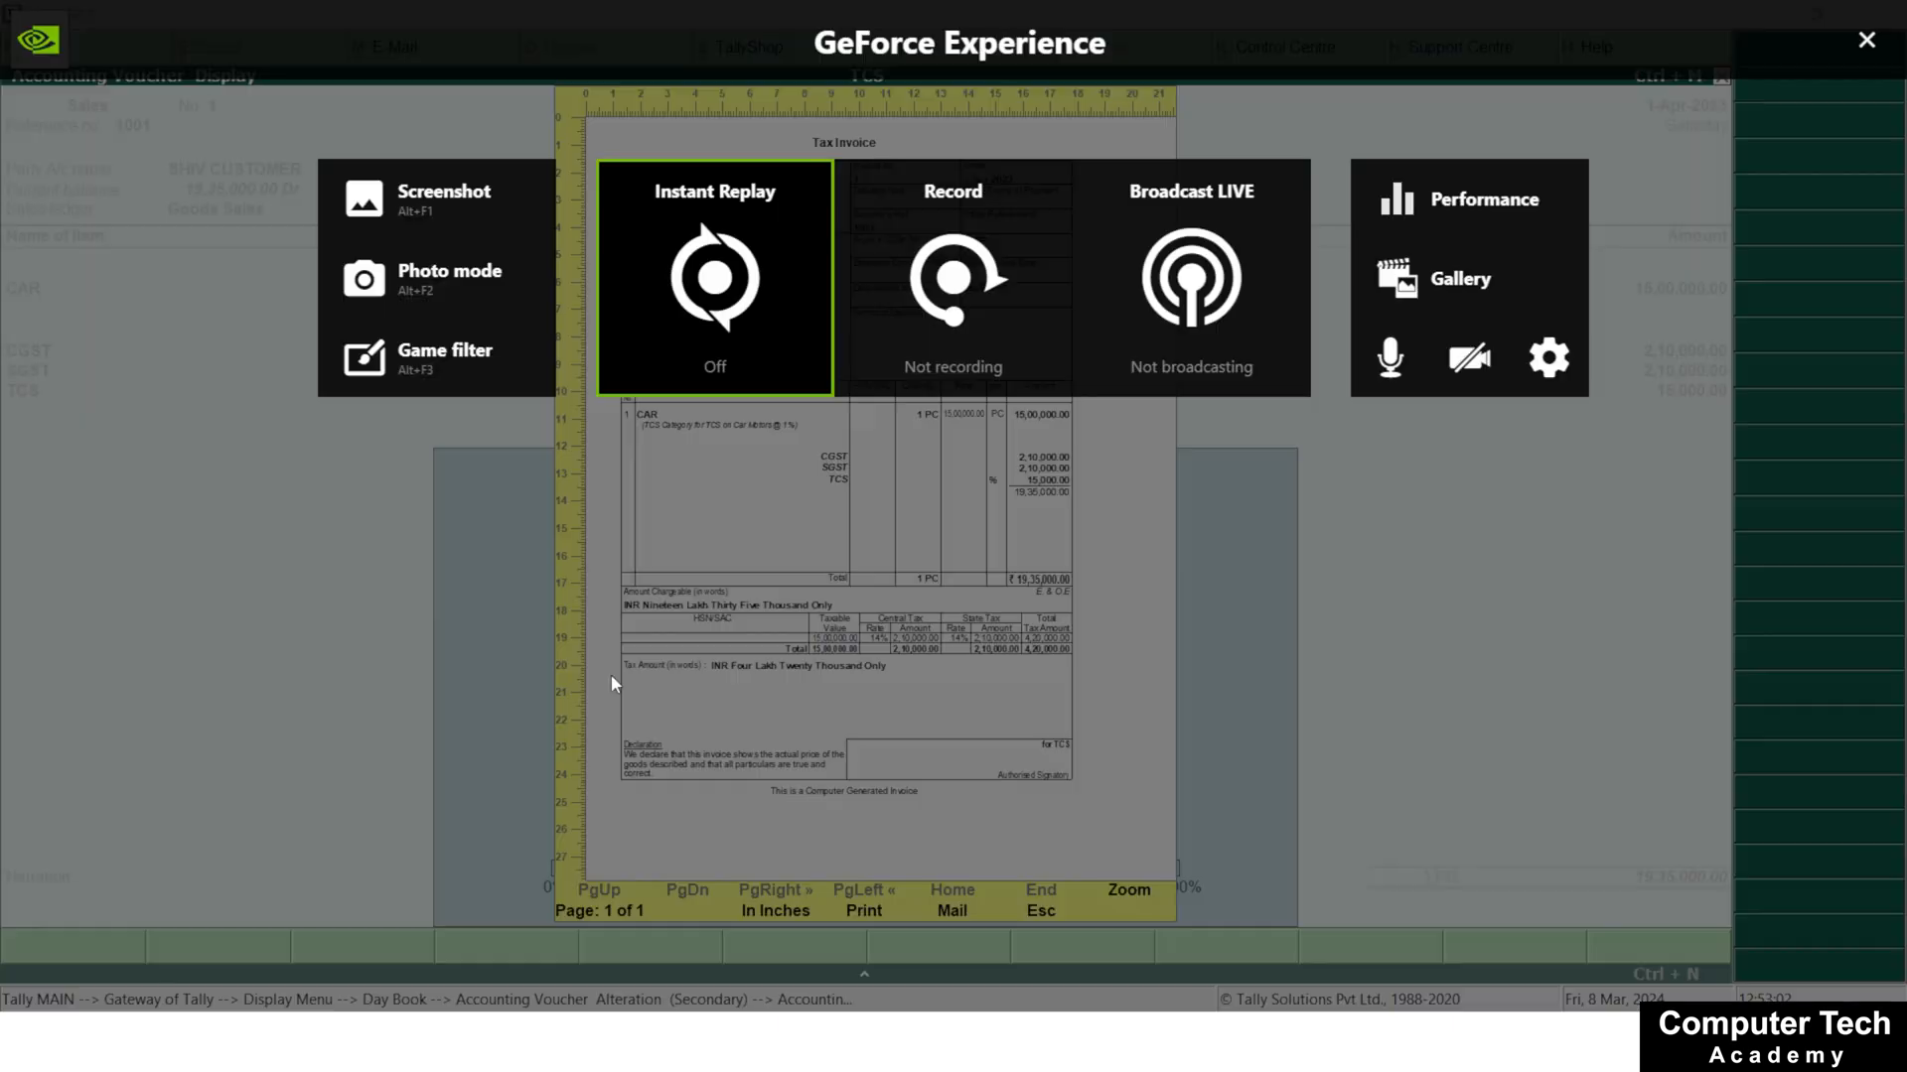
Zoom in on the tax invoice preview and examine the CAR item, CGST, SGST, TCS and total amounts down to the declaration
{"action": "key", "text": "Escape"}
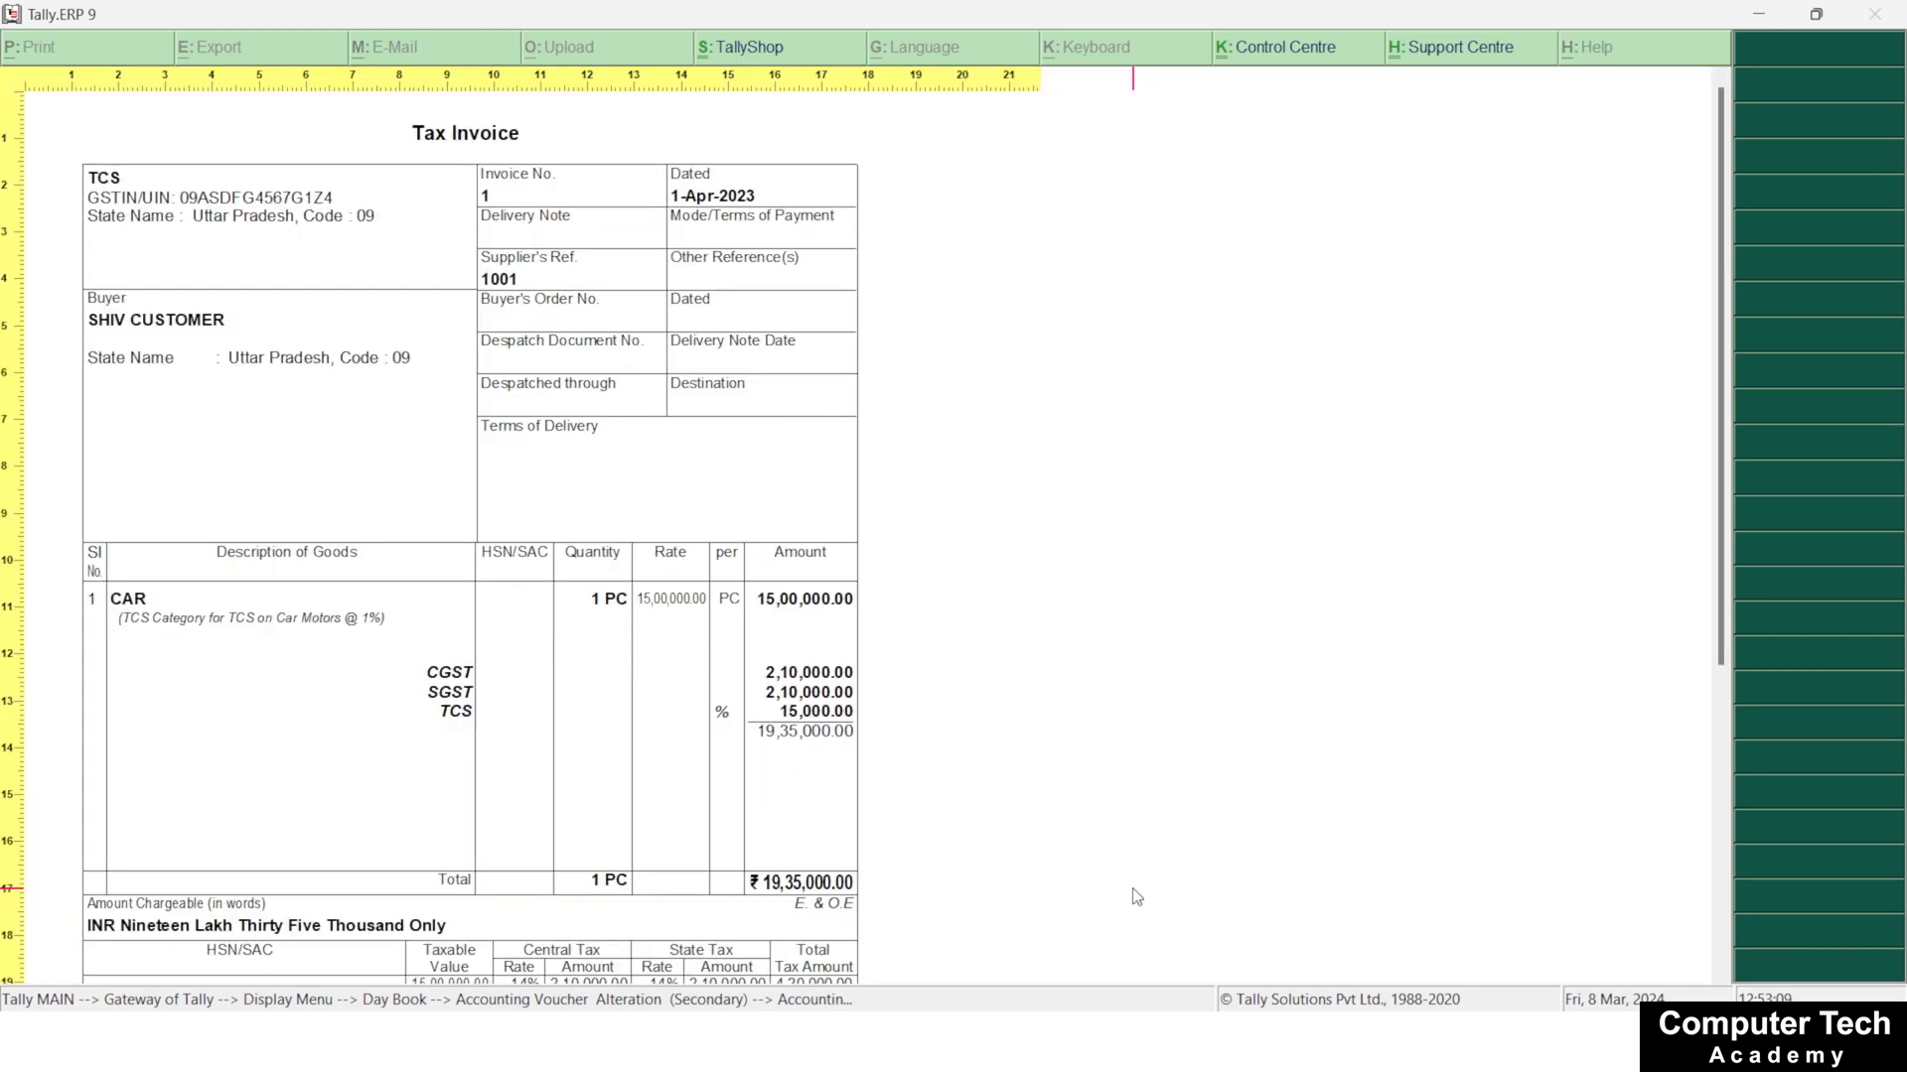
{"action": "left_click", "coordinate": [1129, 890]}
{"action": "scroll", "coordinate": [618, 745], "scroll_direction": "down", "scroll_amount": 1}
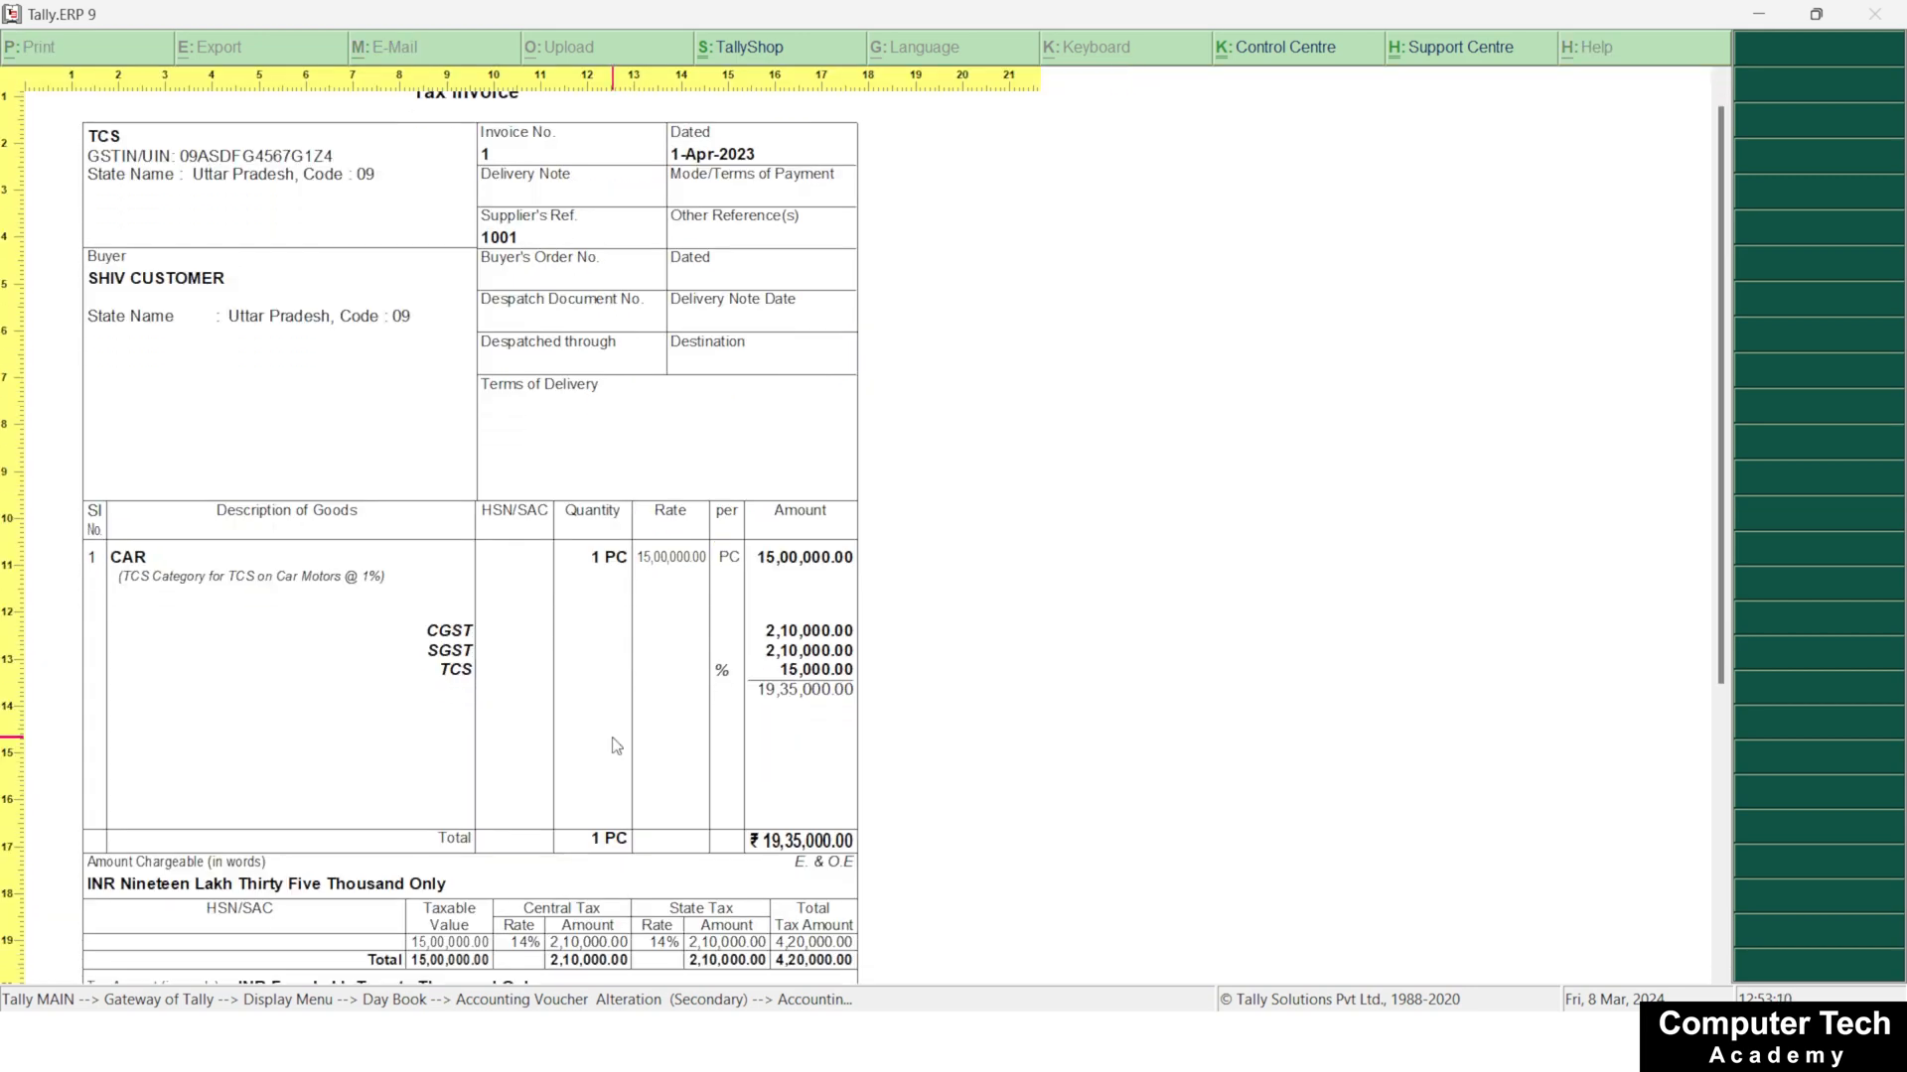
{"action": "scroll", "coordinate": [494, 584], "scroll_direction": "down", "scroll_amount": 1}
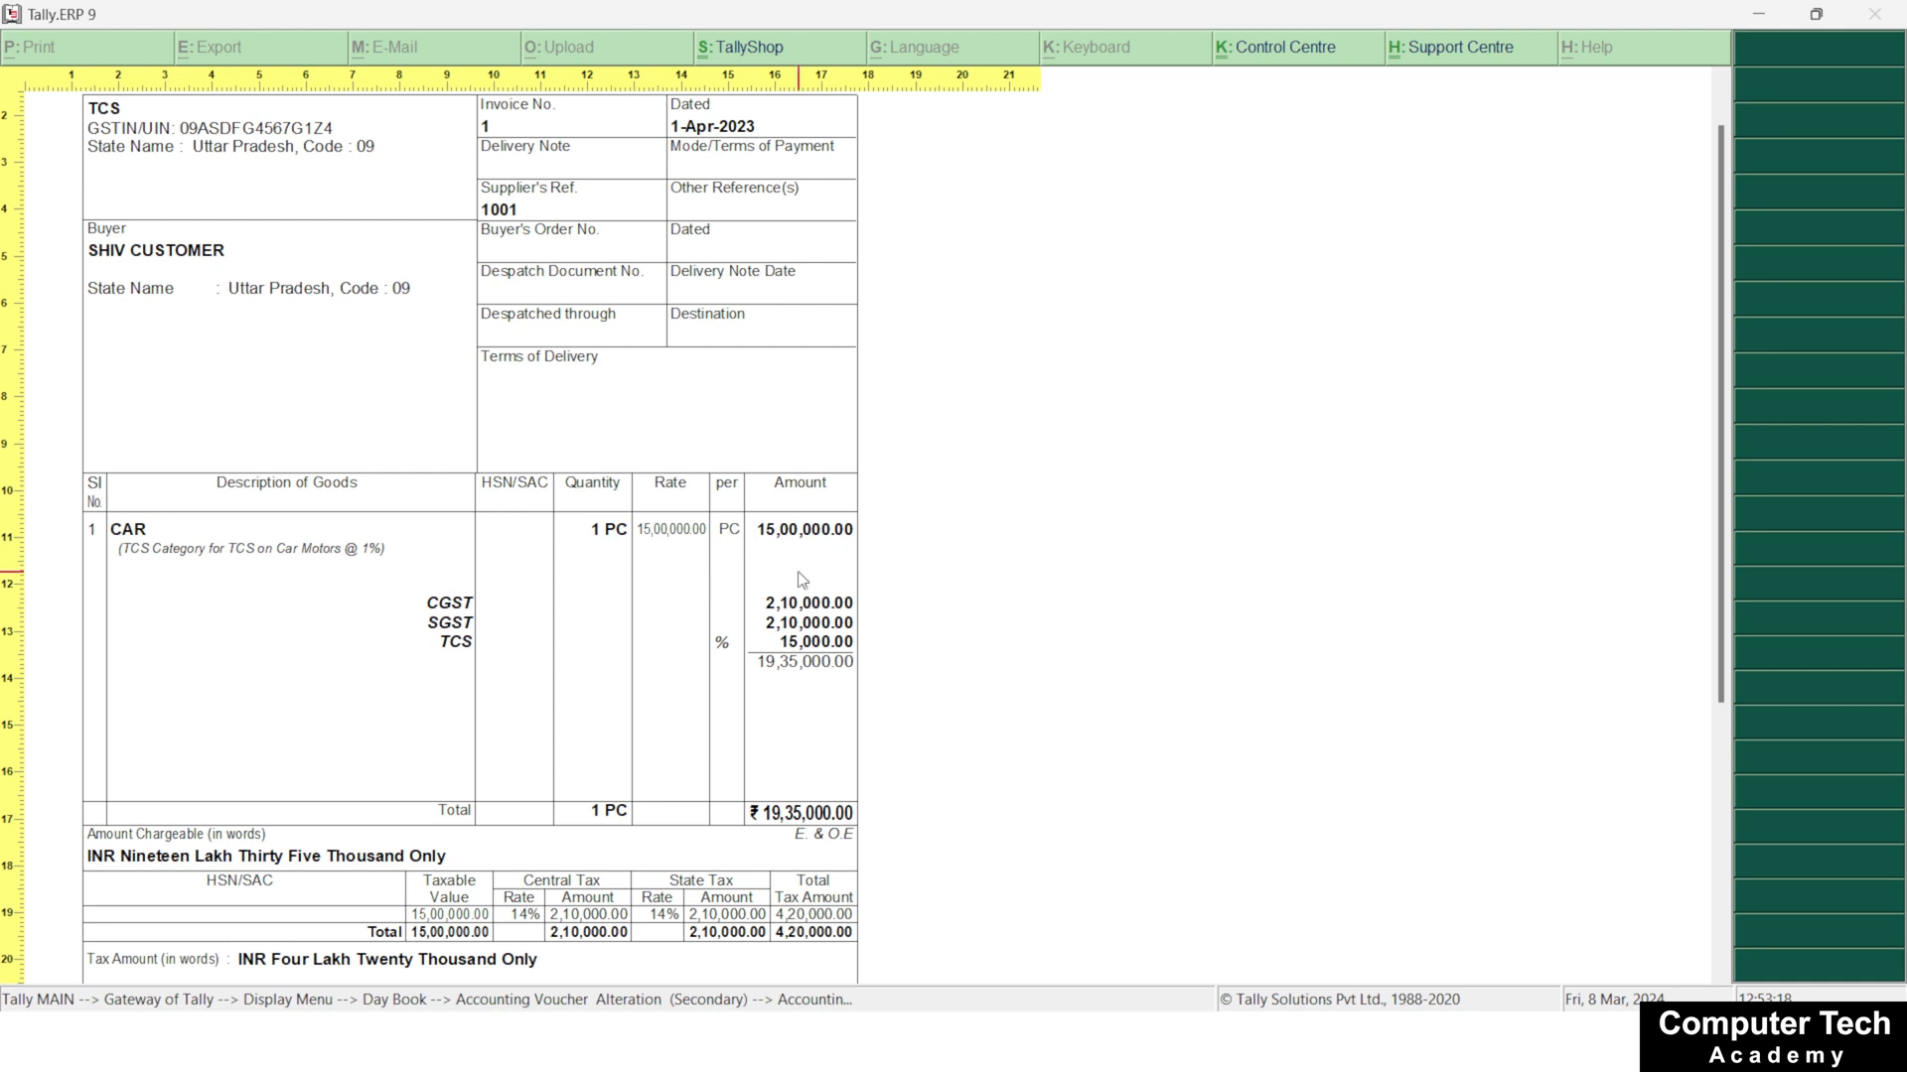
{"action": "scroll", "coordinate": [693, 652], "scroll_direction": "down", "scroll_amount": 3}
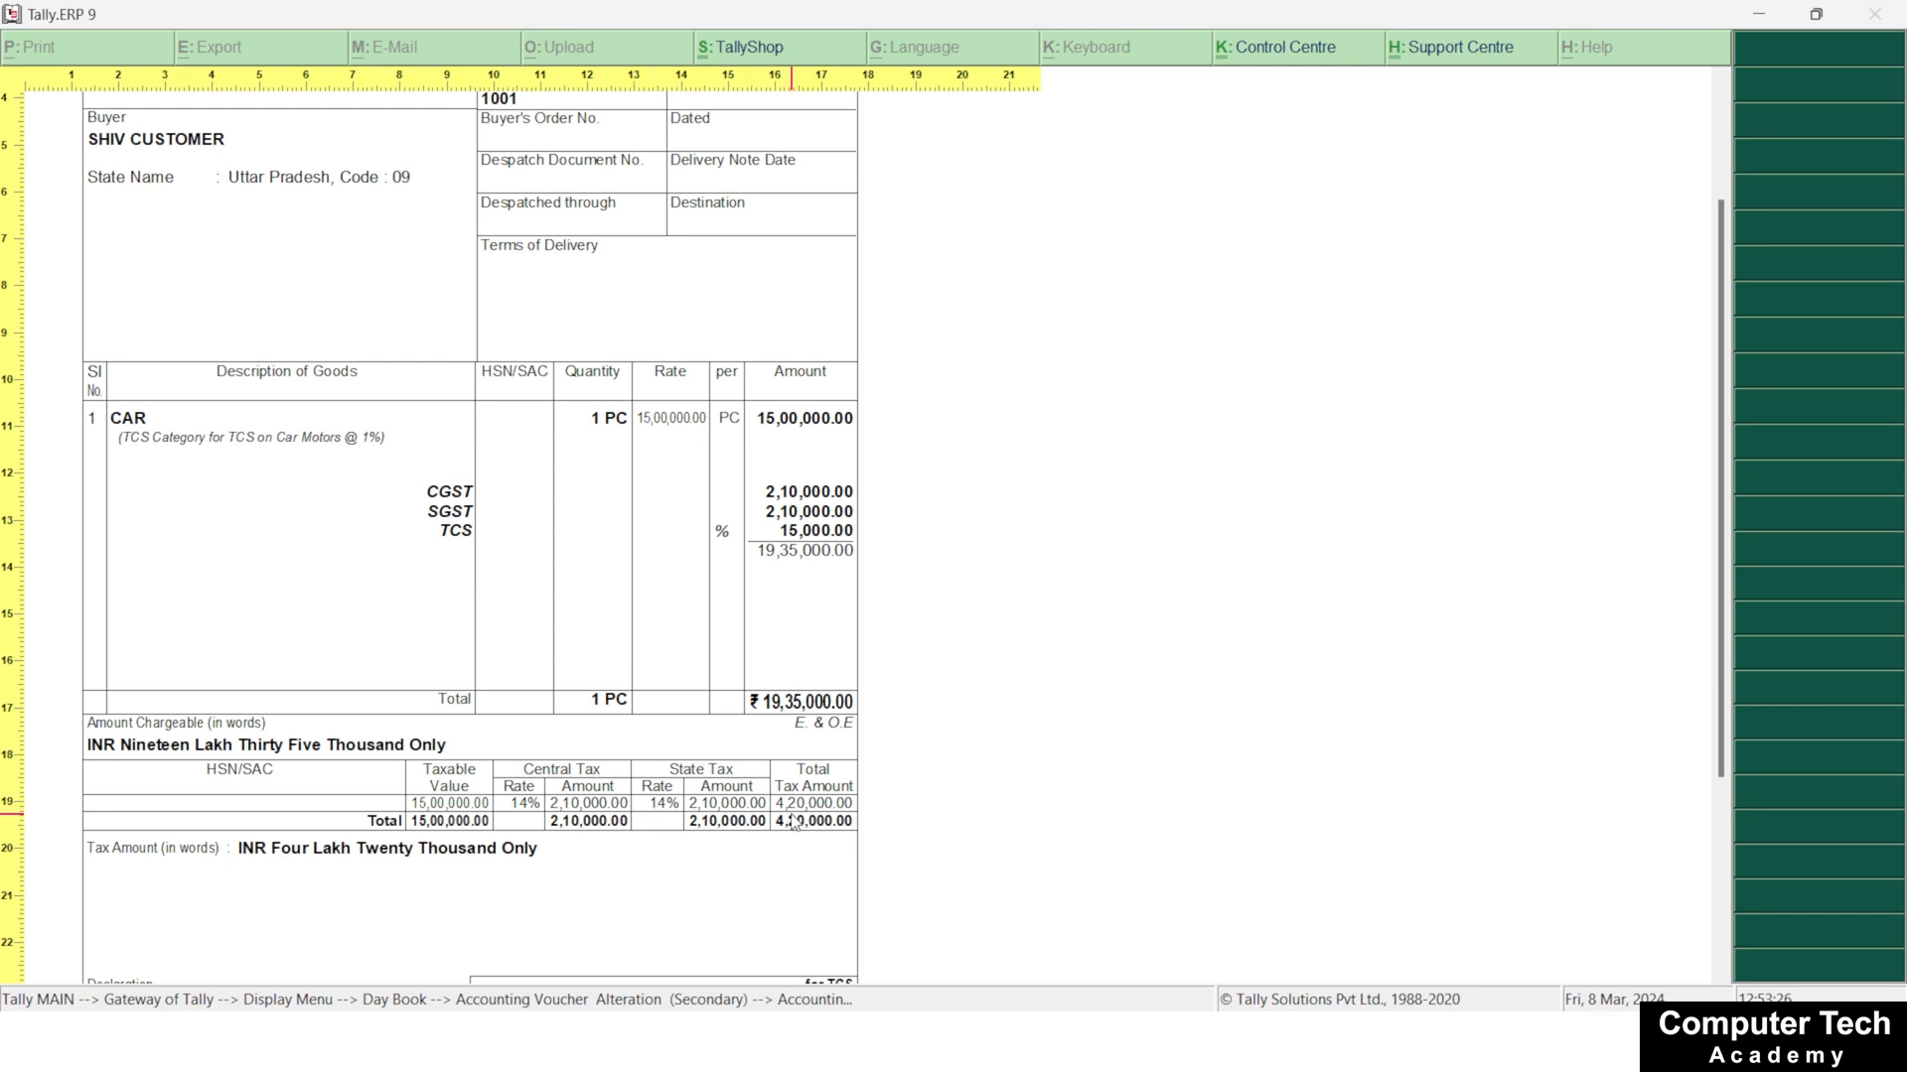
{"action": "scroll", "coordinate": [665, 610], "scroll_direction": "down", "scroll_amount": 1}
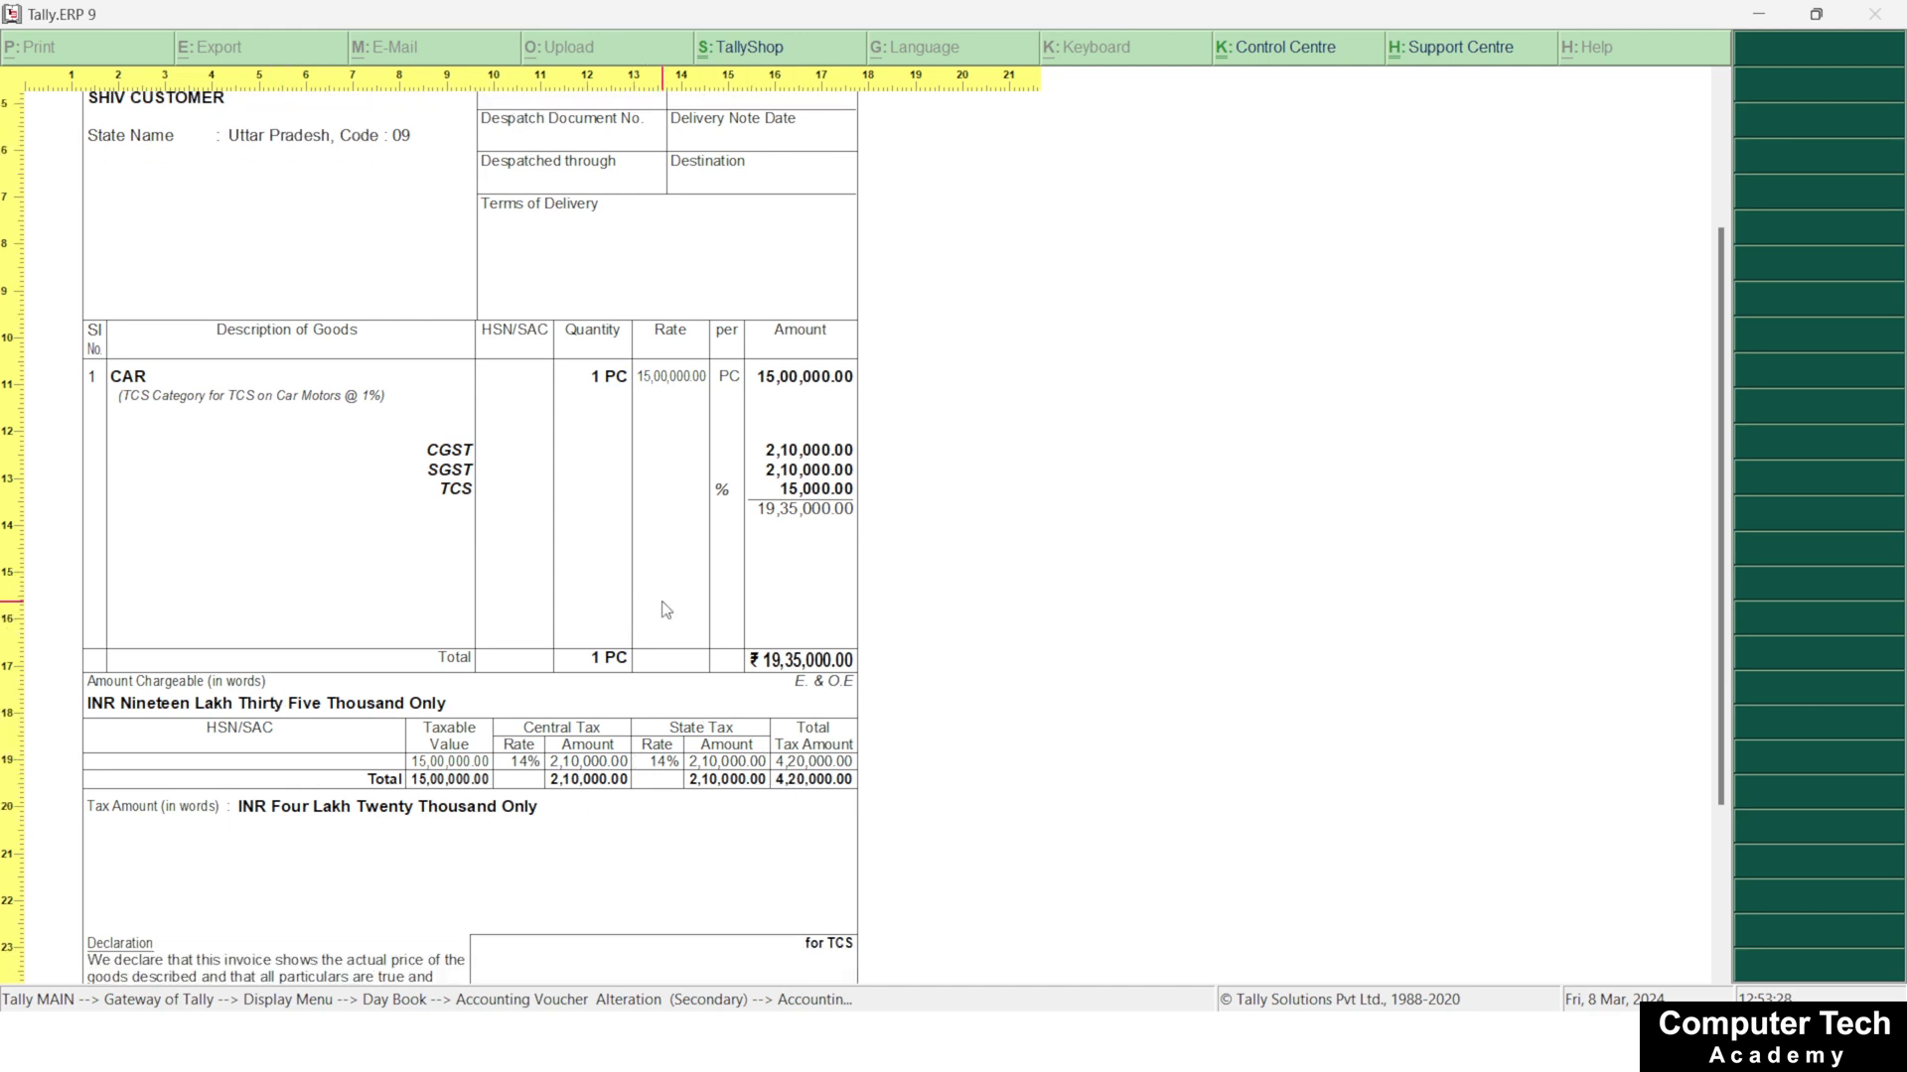
{"action": "scroll", "coordinate": [665, 610], "scroll_direction": "down", "scroll_amount": 3}
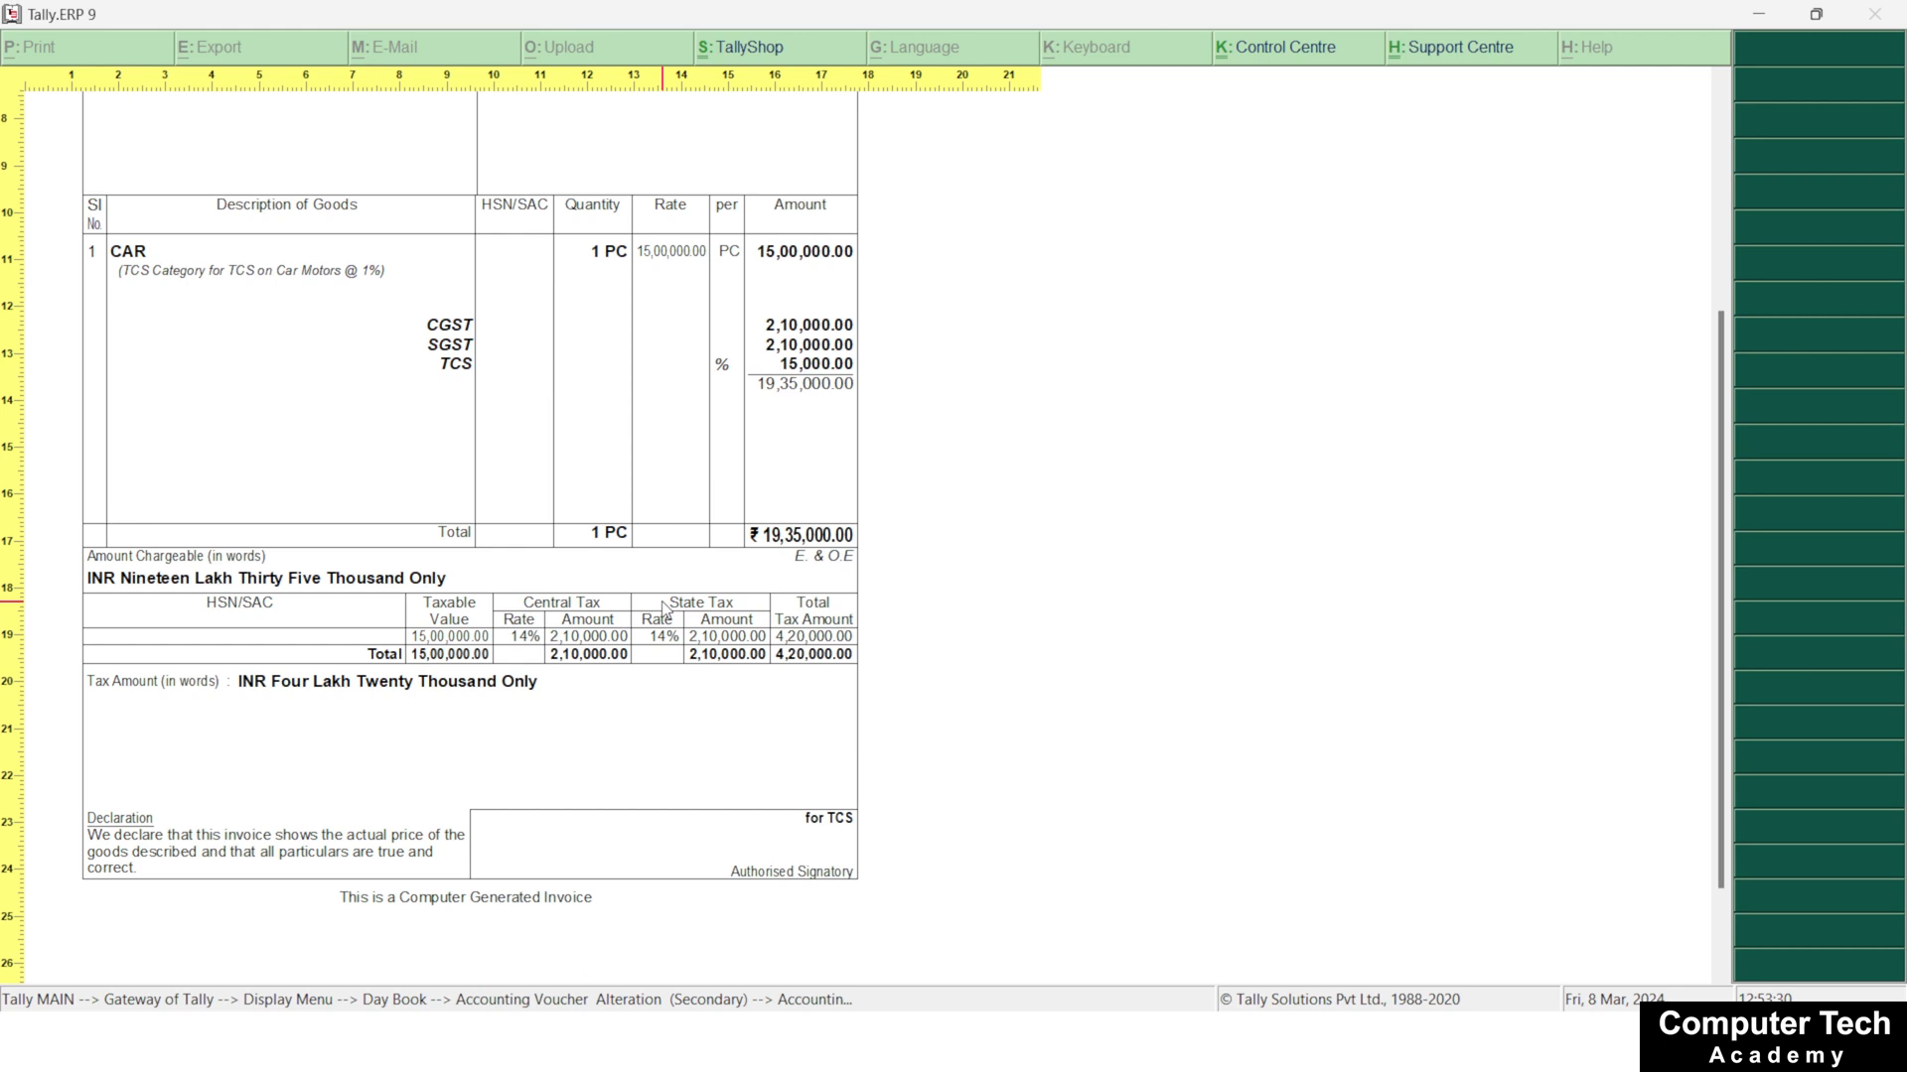
{"action": "scroll", "coordinate": [663, 610], "scroll_direction": "up", "scroll_amount": 6}
Close the invoice preview and the sales voucher and return to the Gateway of Tally
{"action": "key", "text": "Escape"}
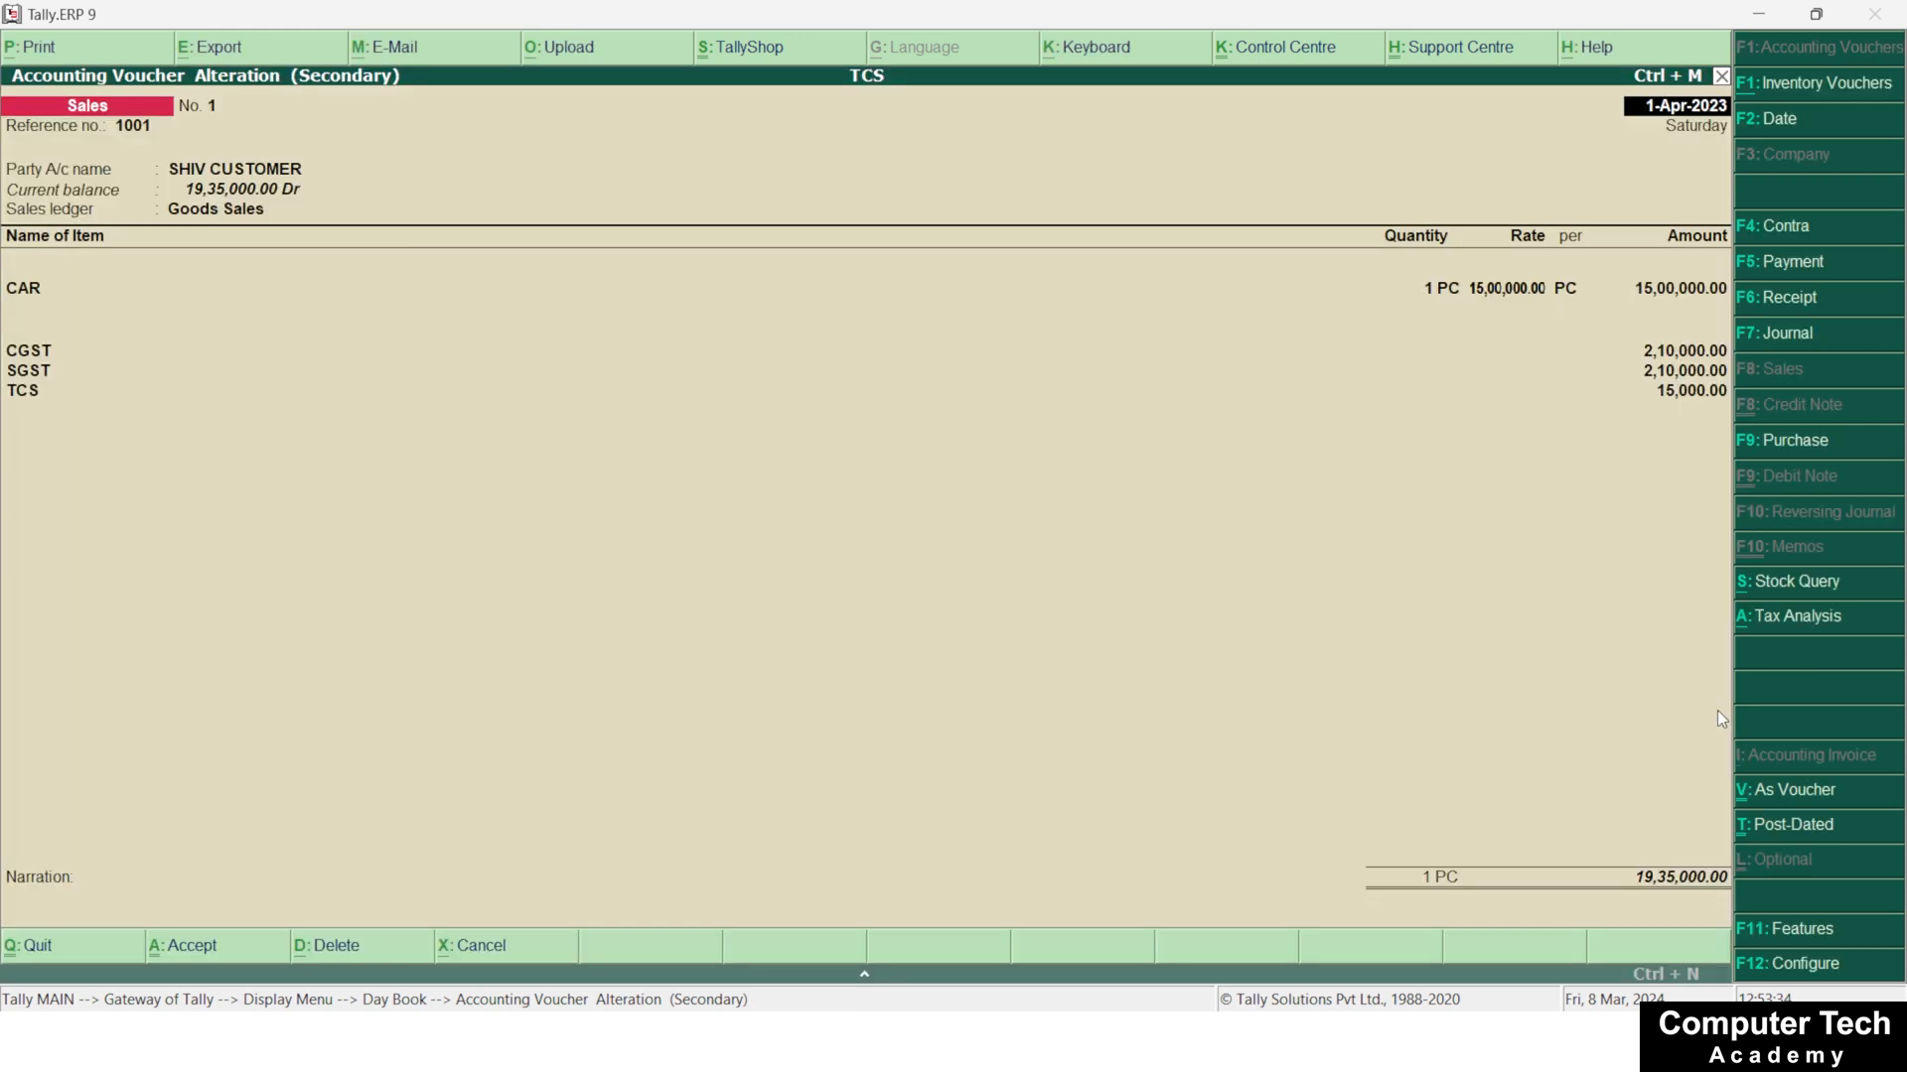
{"action": "key", "text": "Escape"}
{"action": "key", "text": "Escape"}
{"action": "key", "text": "Escape"}
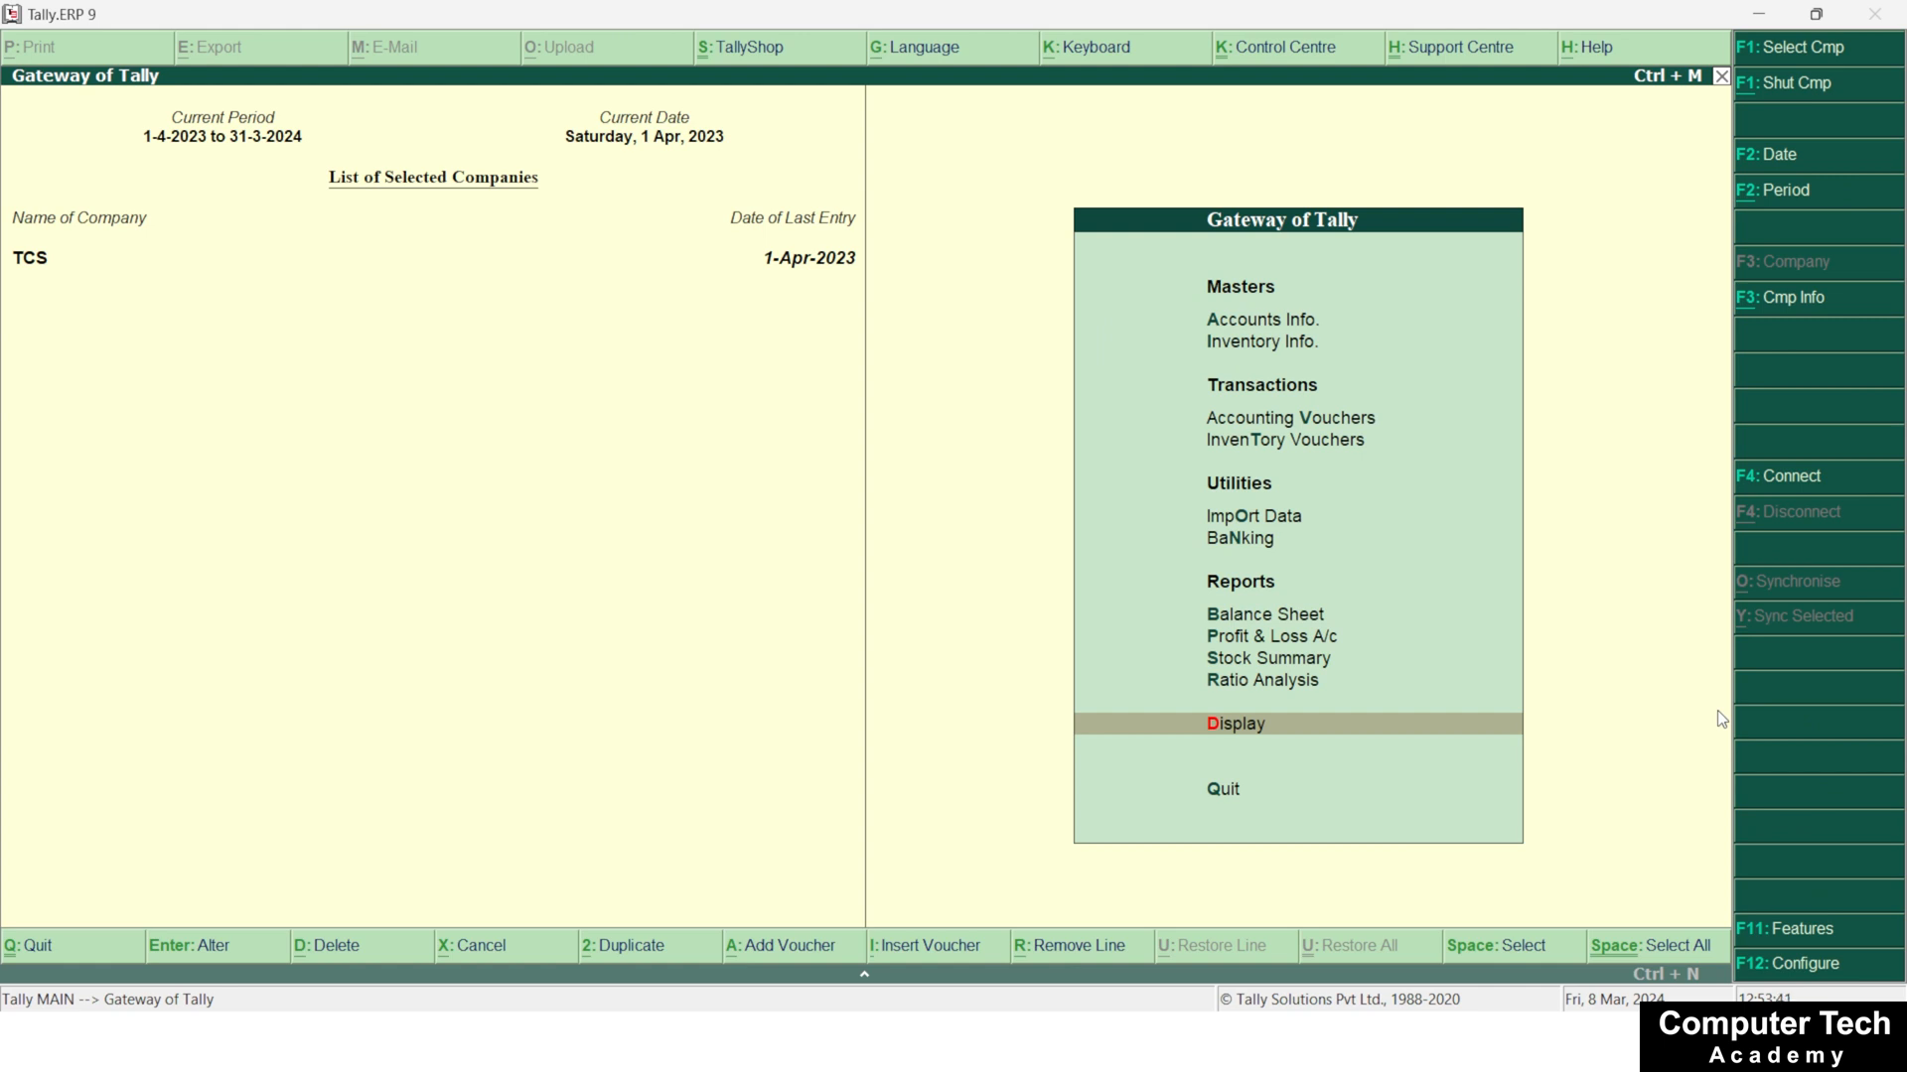
Open the TCS Reports within the Statutory Reports of the Display Menu
{"action": "key", "text": "Up"}
{"action": "key", "text": "Up"}
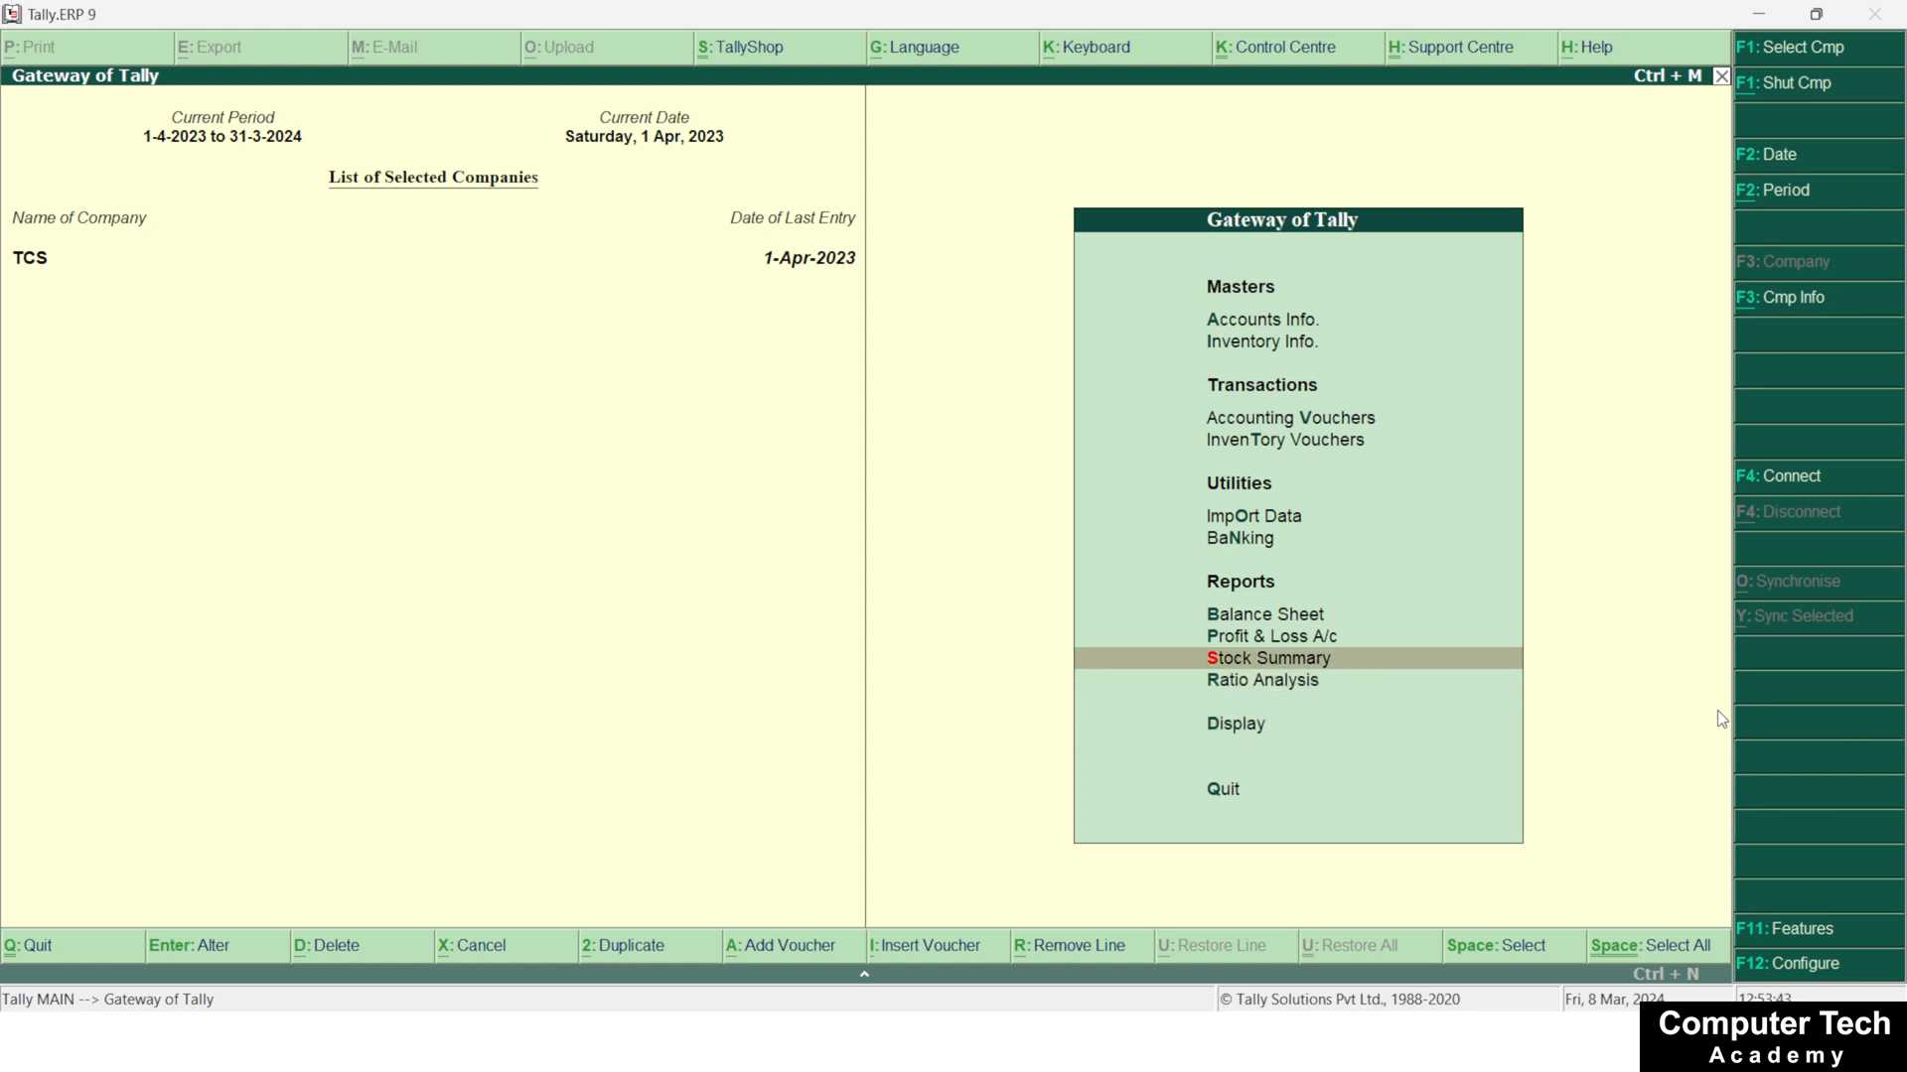
{"action": "key", "text": "Down"}
{"action": "key", "text": "Down"}
{"action": "key", "text": "Return"}
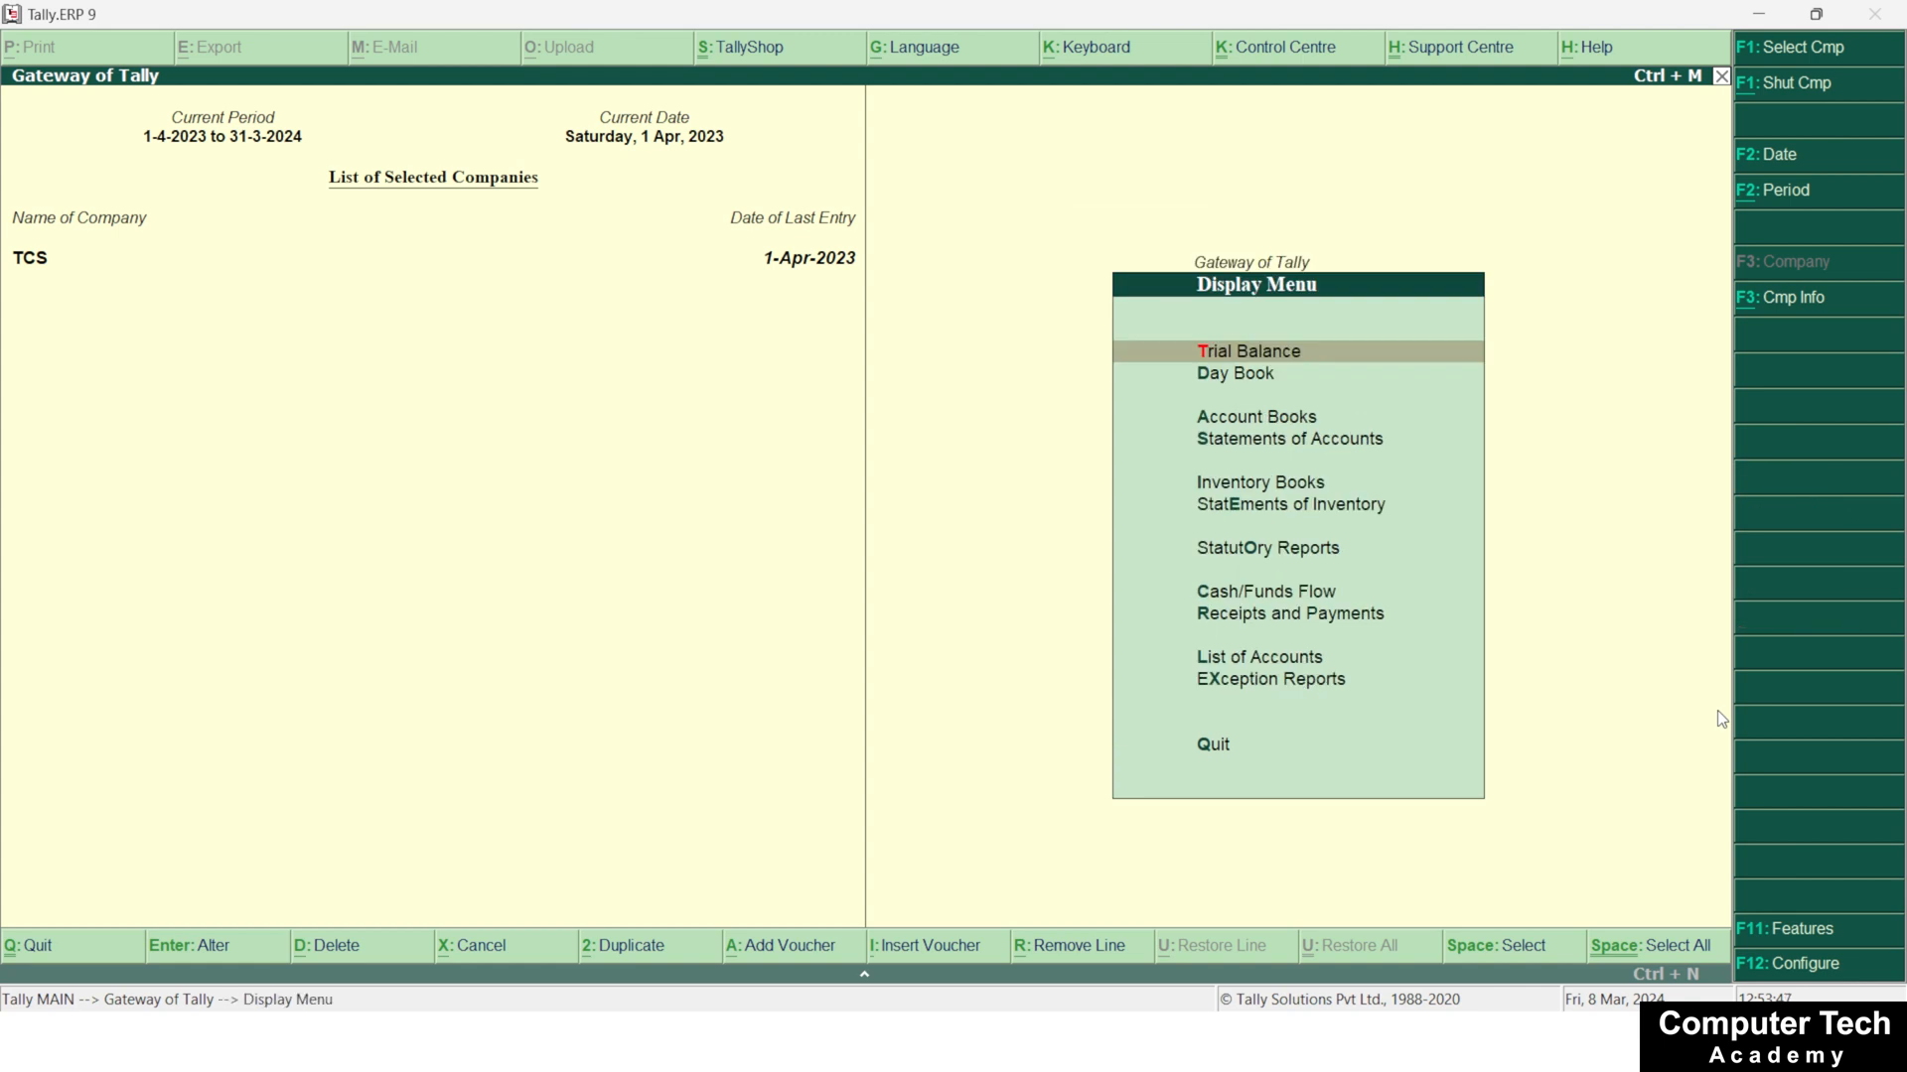
{"action": "key", "text": "Down"}
{"action": "key", "text": "Down"}
{"action": "key", "text": "Down"}
{"action": "key", "text": "Down"}
{"action": "key", "text": "Down"}
{"action": "key", "text": "Down"}
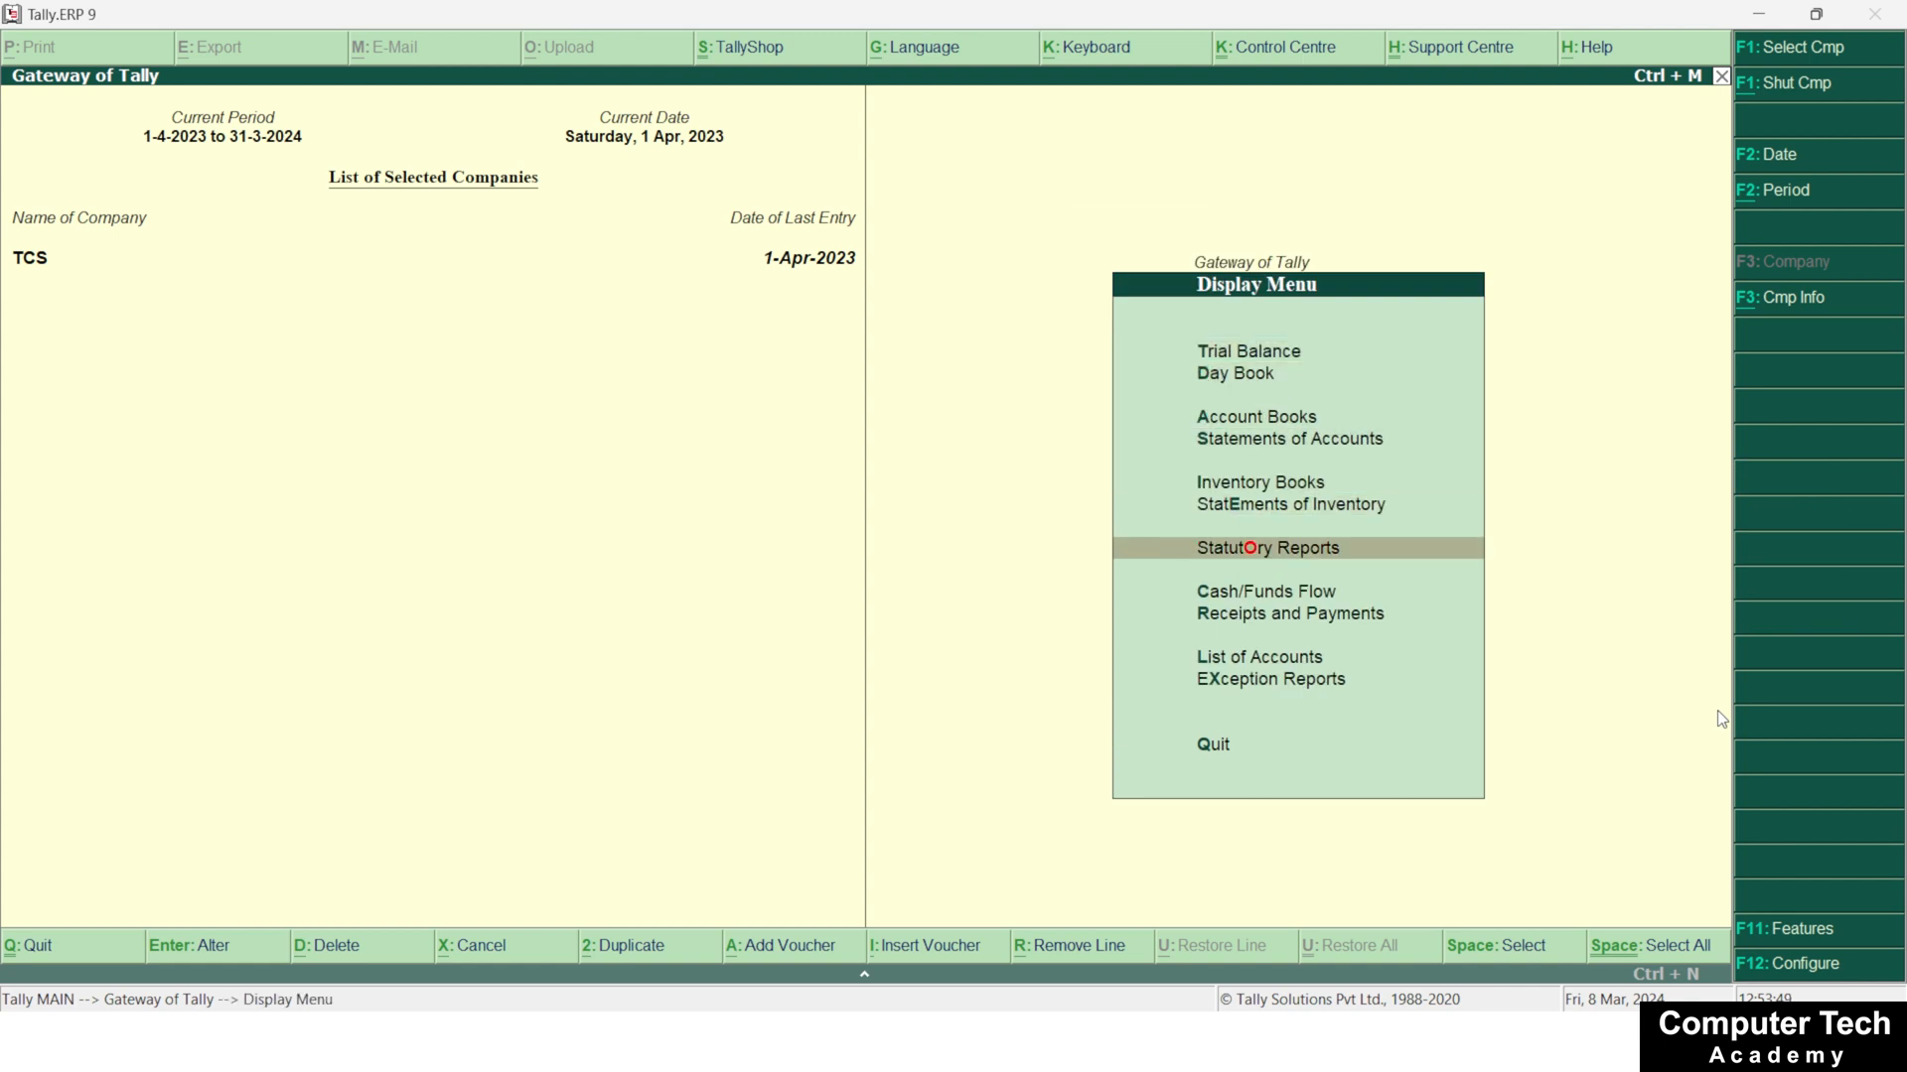
{"action": "key", "text": "Return"}
{"action": "key", "text": "Down"}
{"action": "key", "text": "Return"}
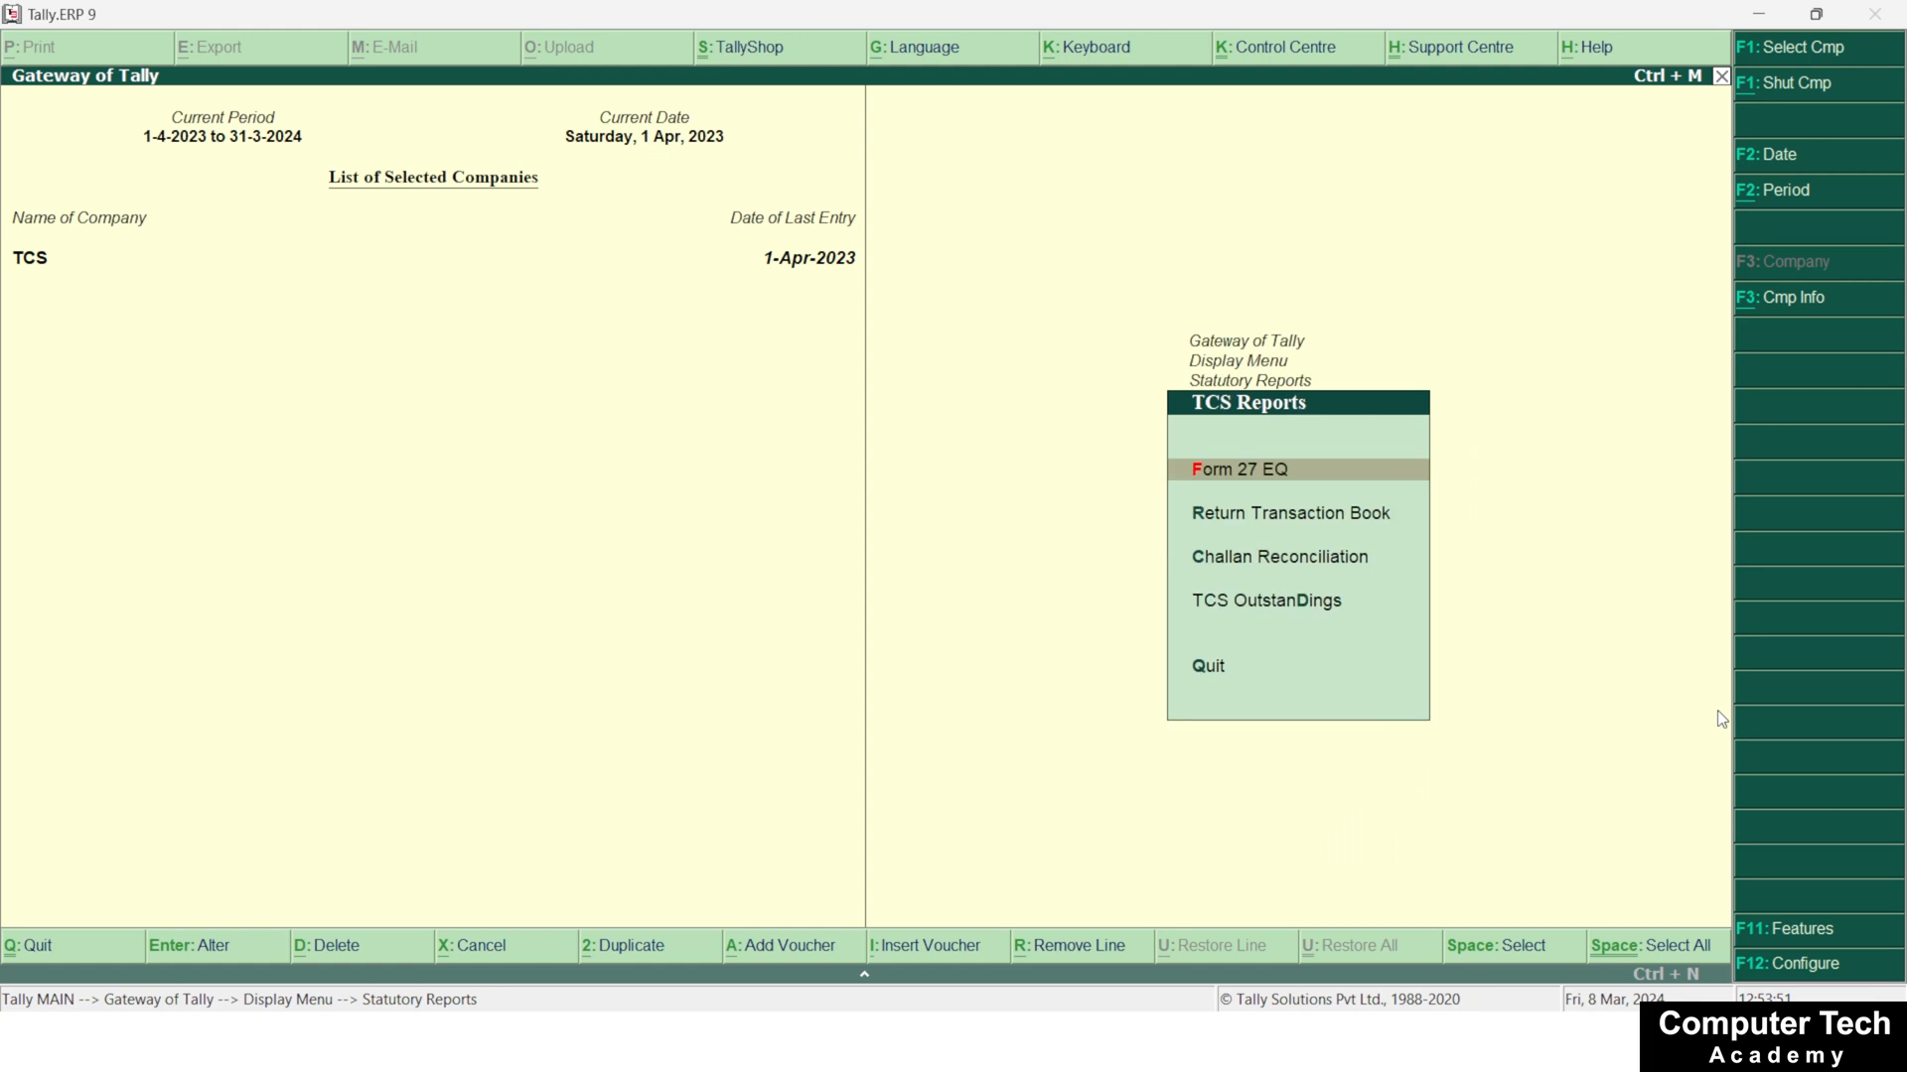
Check the TCS Outstandings report by nature of goods, and return to the Gateway of Tally
{"action": "key", "text": "Down"}
{"action": "key", "text": "Down"}
{"action": "key", "text": "Down"}
{"action": "key", "text": "Return"}
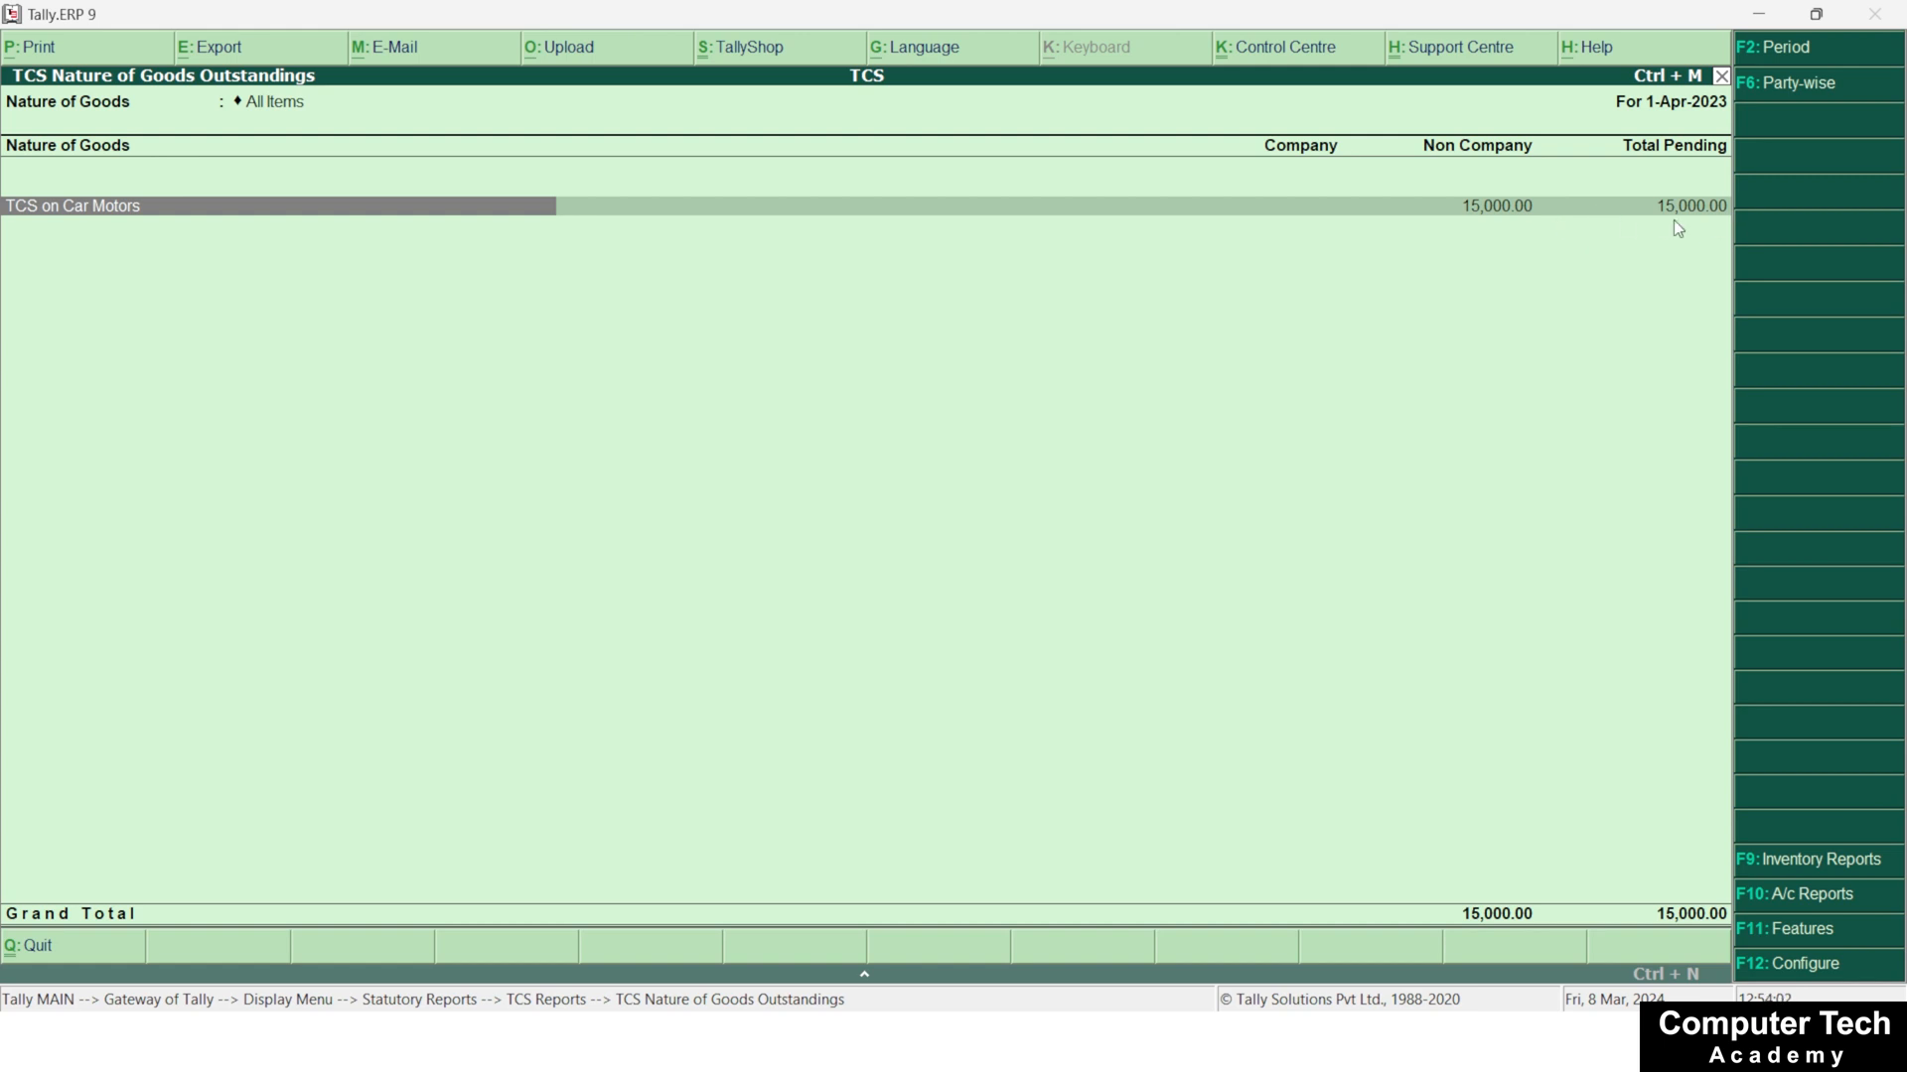
{"action": "key", "text": "Escape"}
{"action": "key", "text": "Escape"}
{"action": "key", "text": "Escape"}
{"action": "key", "text": "Escape"}
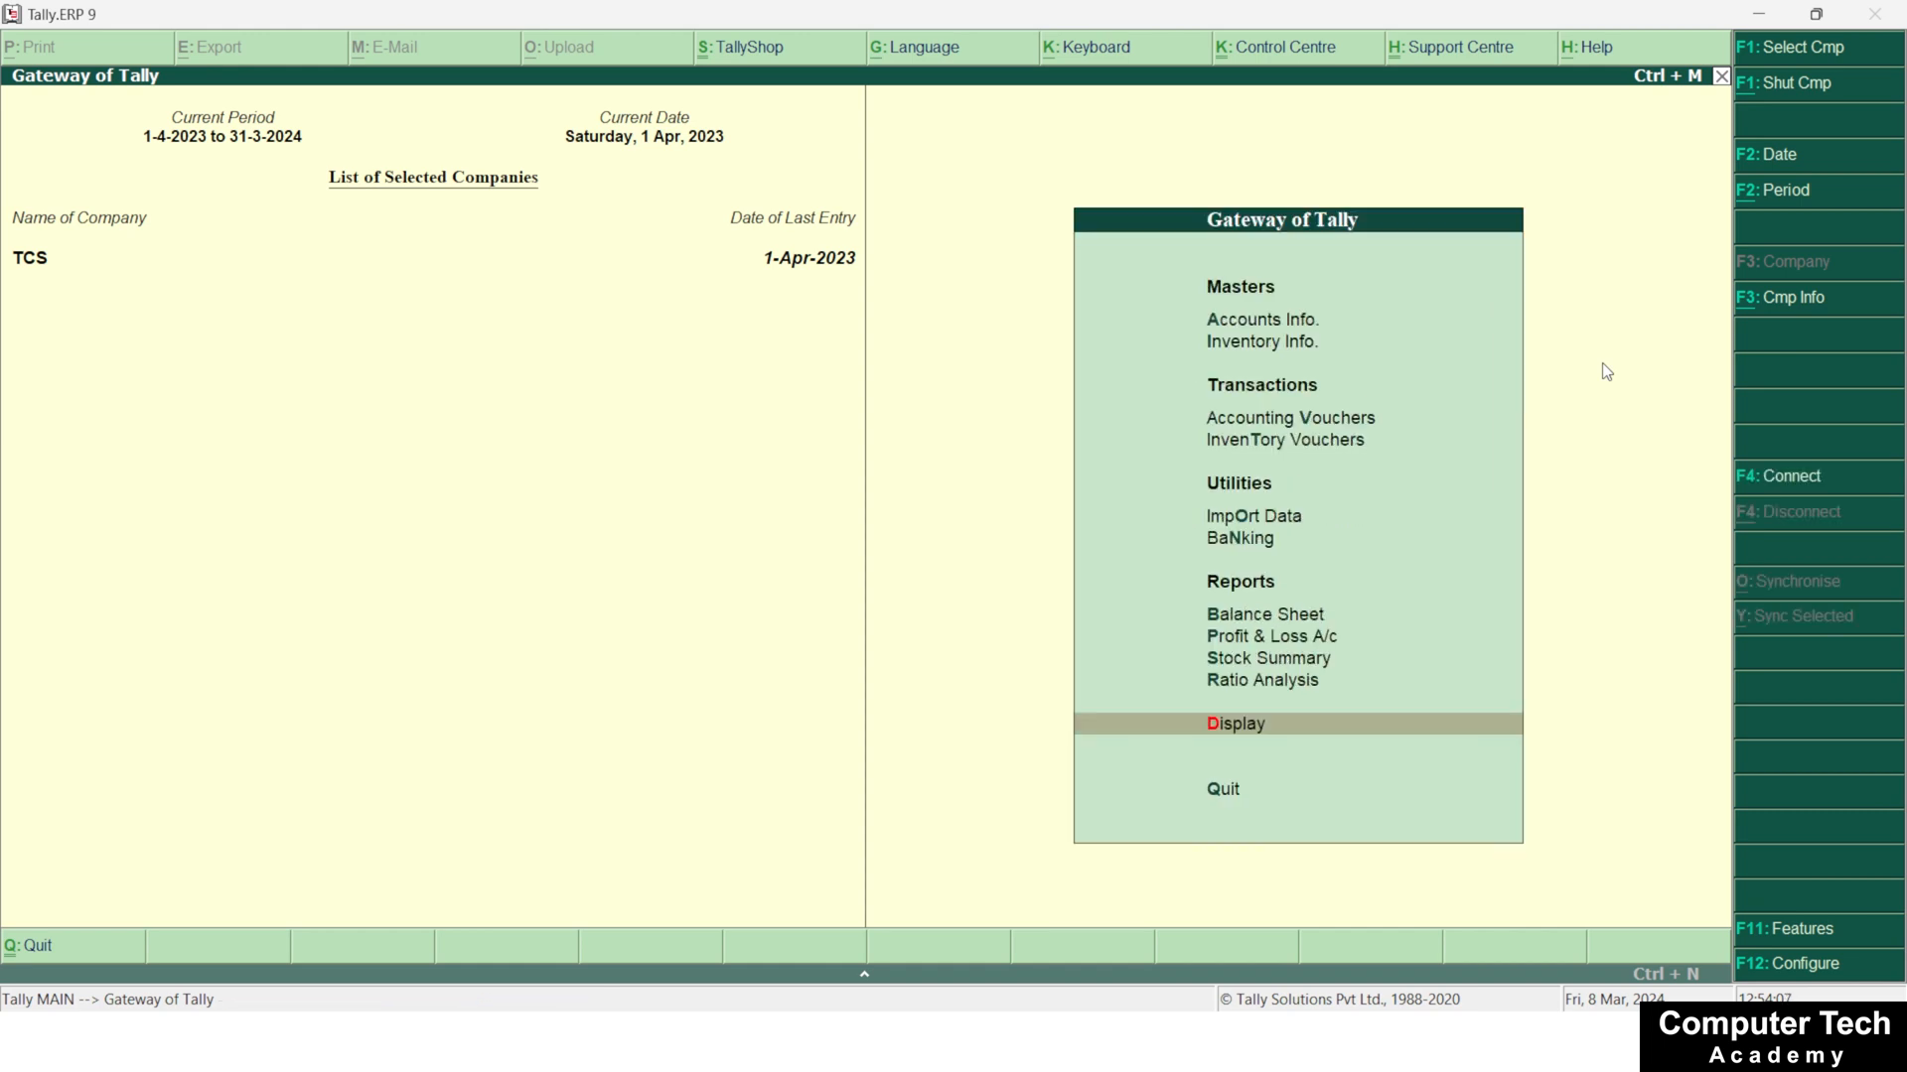
Start a payment voucher and open its statutory payment details with the tax type TCS
{"action": "key", "text": "t"}
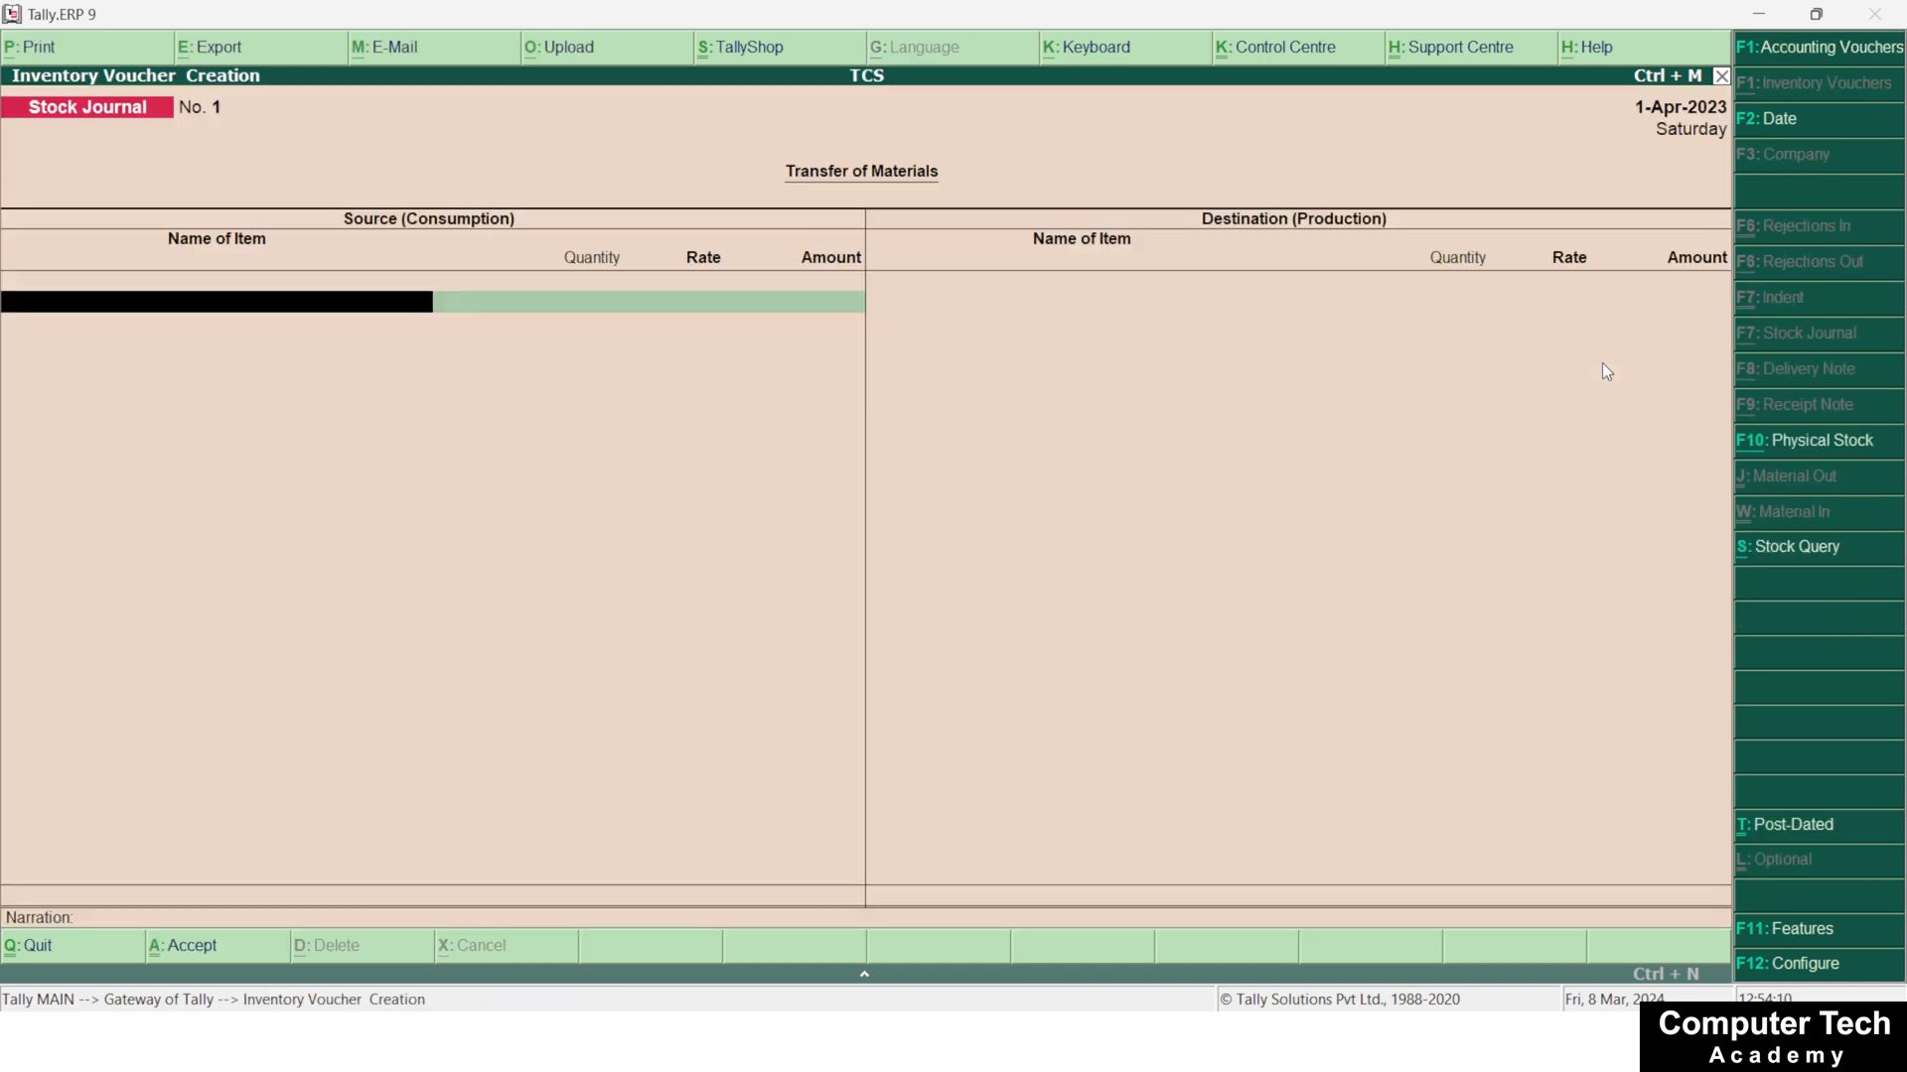
{"action": "key", "text": "F1"}
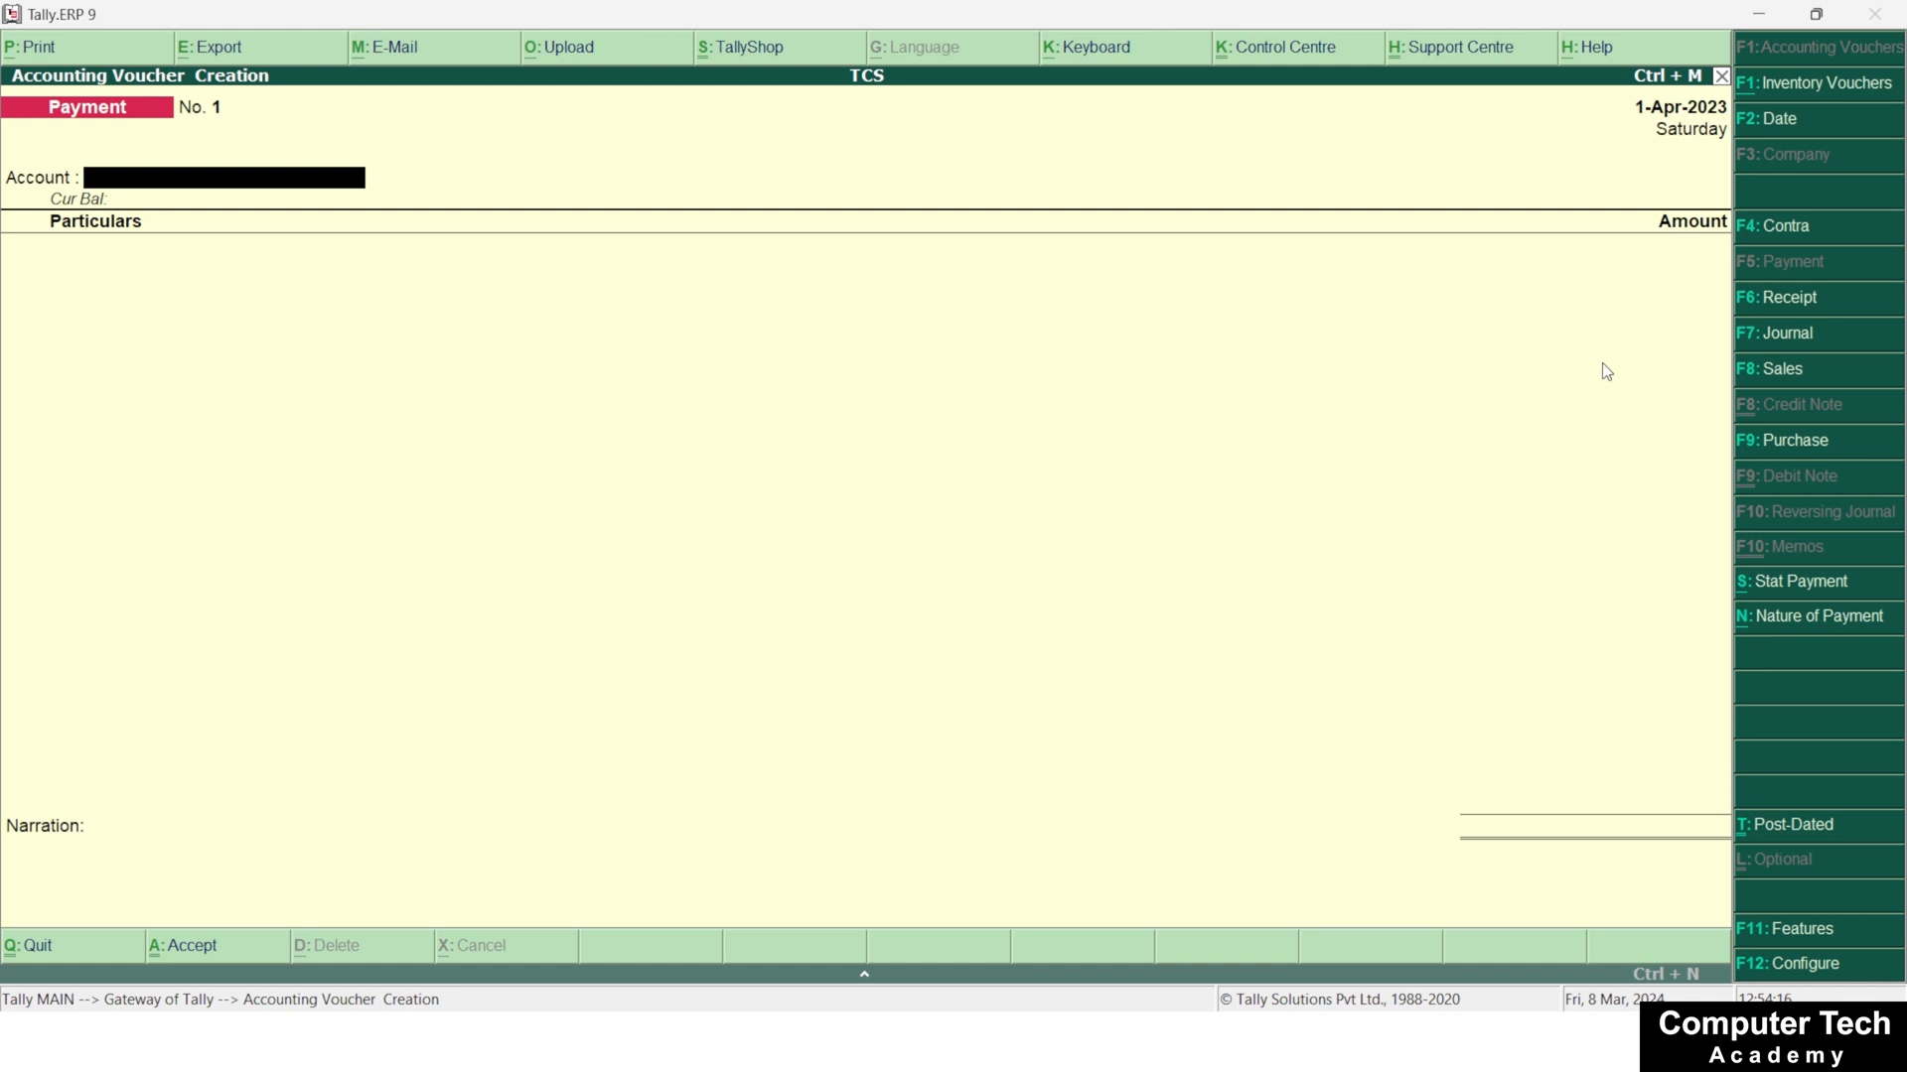
{"action": "left_click", "coordinate": [1776, 601]}
{"action": "key", "text": "Down"}
{"action": "key", "text": "Return"}
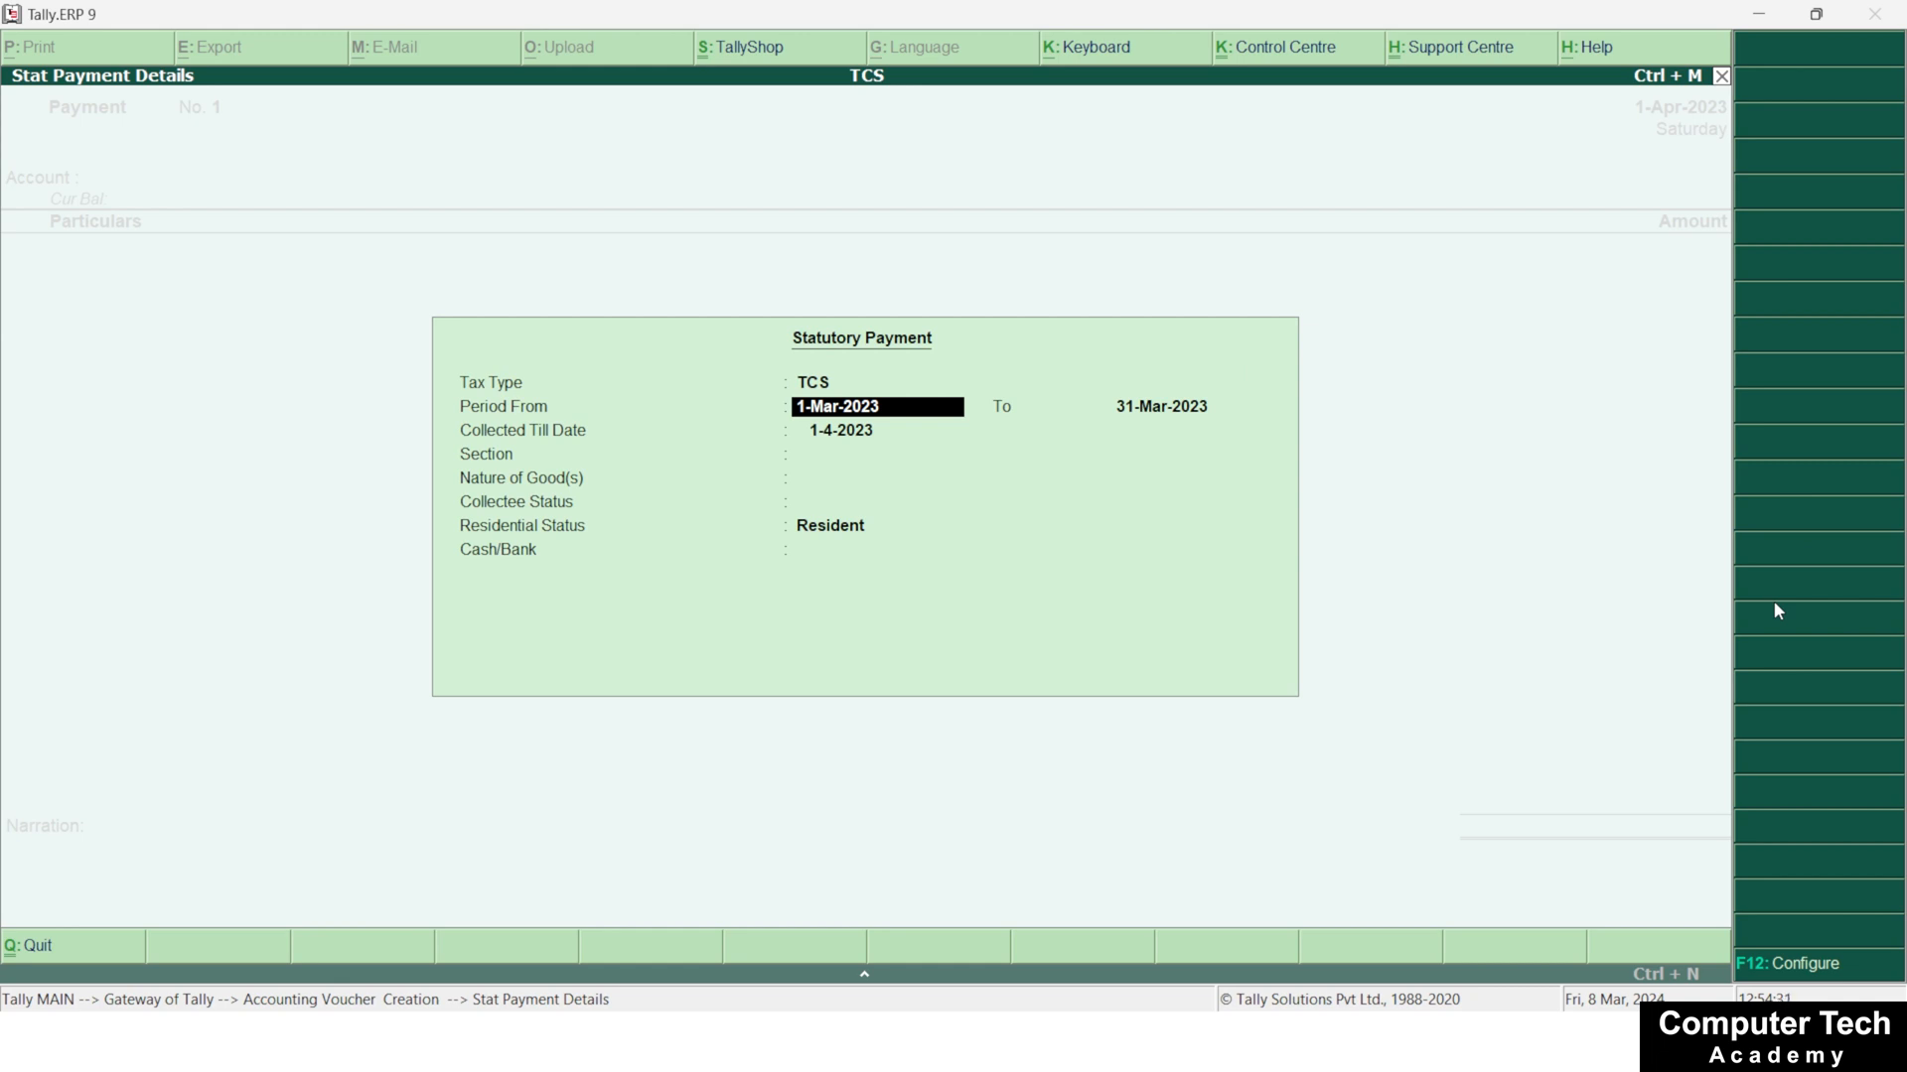
Set the statutory payment period from 1-4-2023 to 1-5-2023 and accept 1-4-2023 as the collected till date
{"action": "type", "text": "1-4-2023"}
{"action": "key", "text": "Return"}
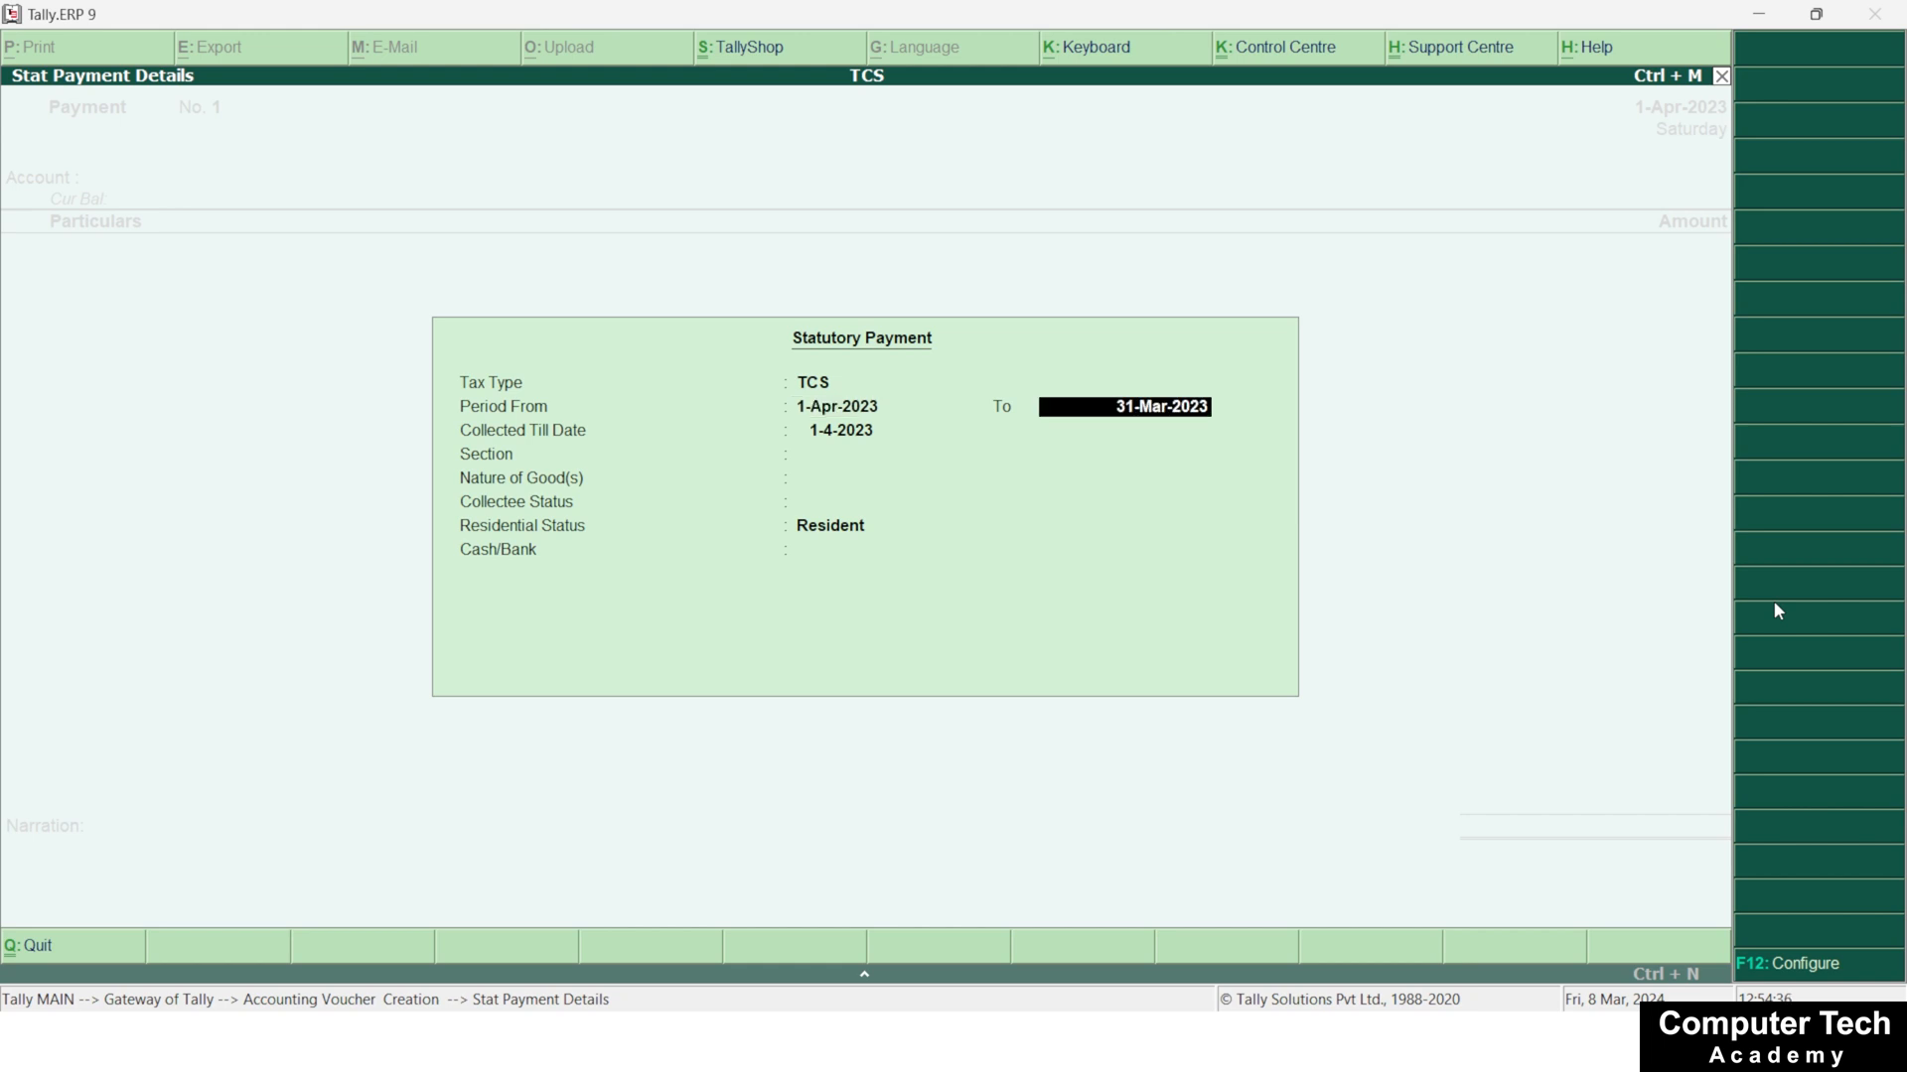
{"action": "type", "text": "1-5-2023"}
{"action": "key", "text": "Return"}
Set section 206 C, nature of goods TCS on Car Motors, collectee status Company, residential status Resident and Cash as the payment account
{"action": "key", "text": "Return"}
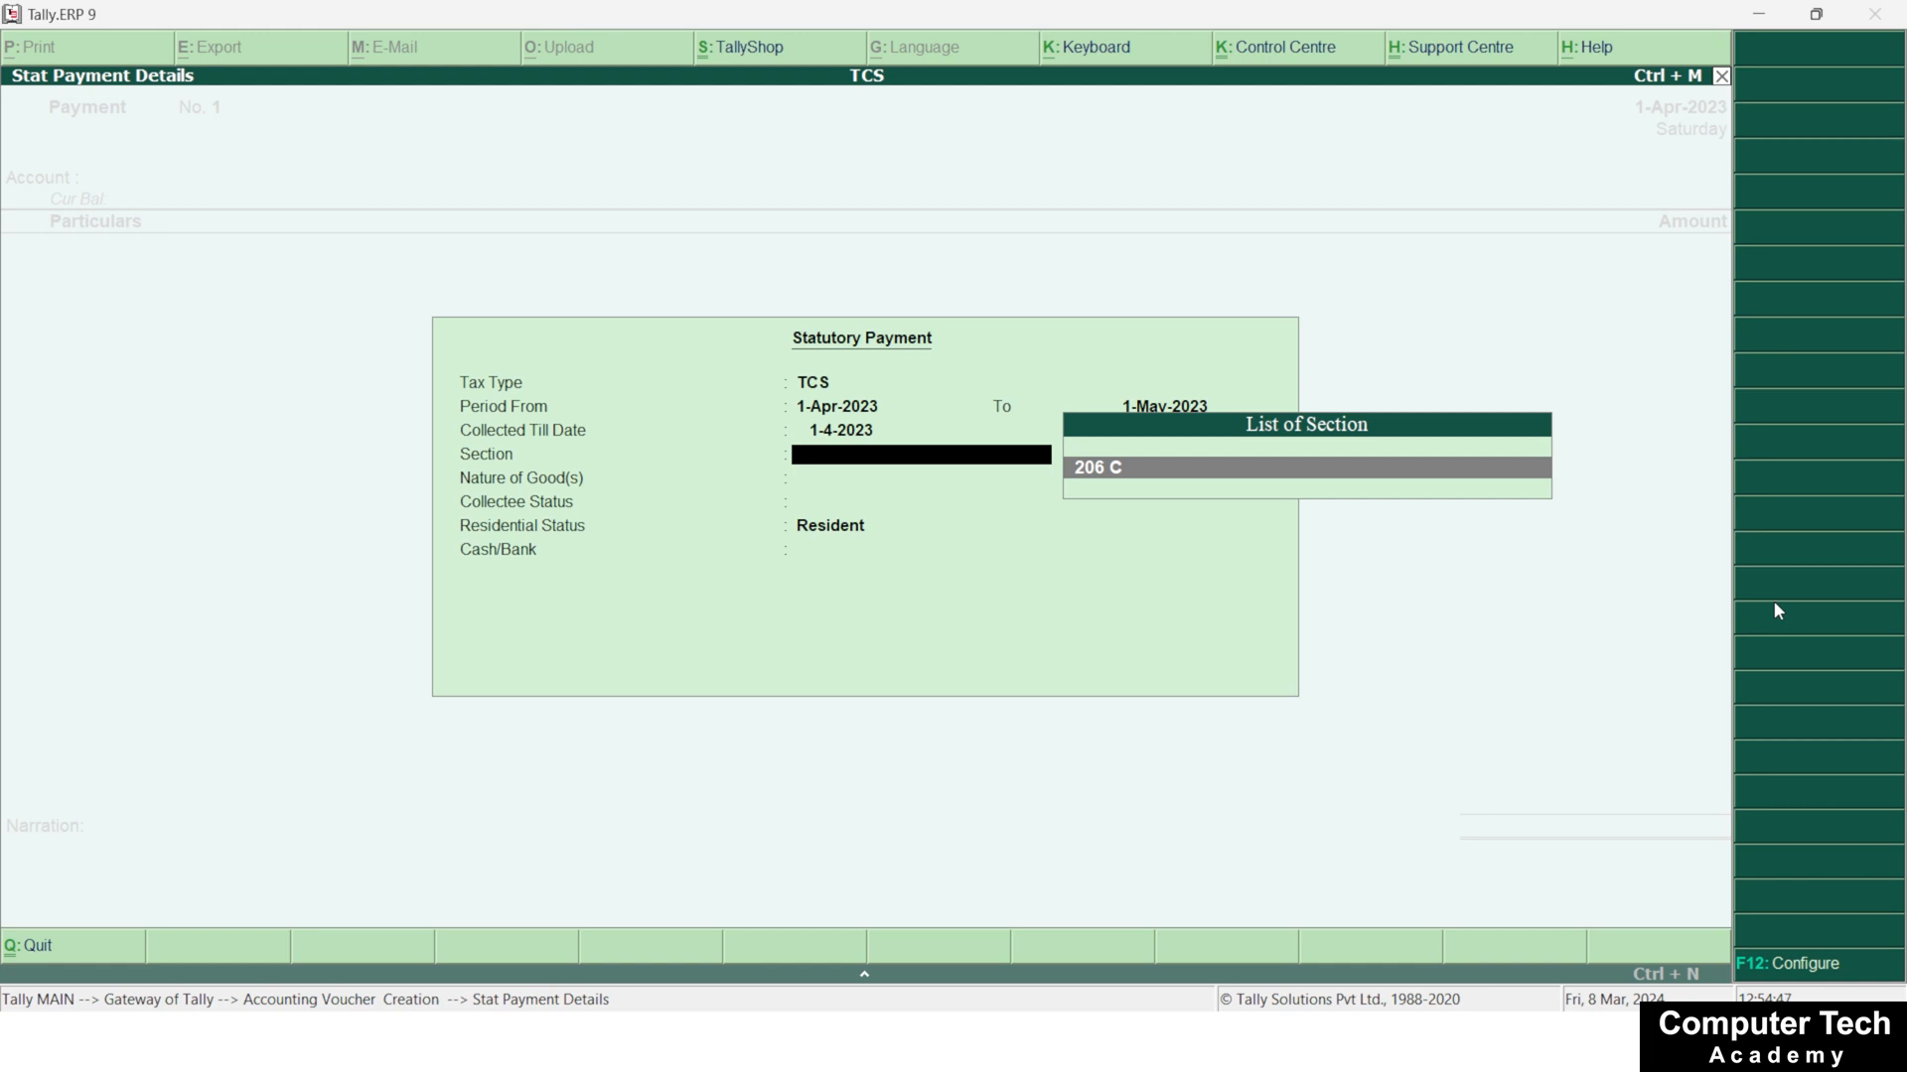
{"action": "key", "text": "Return"}
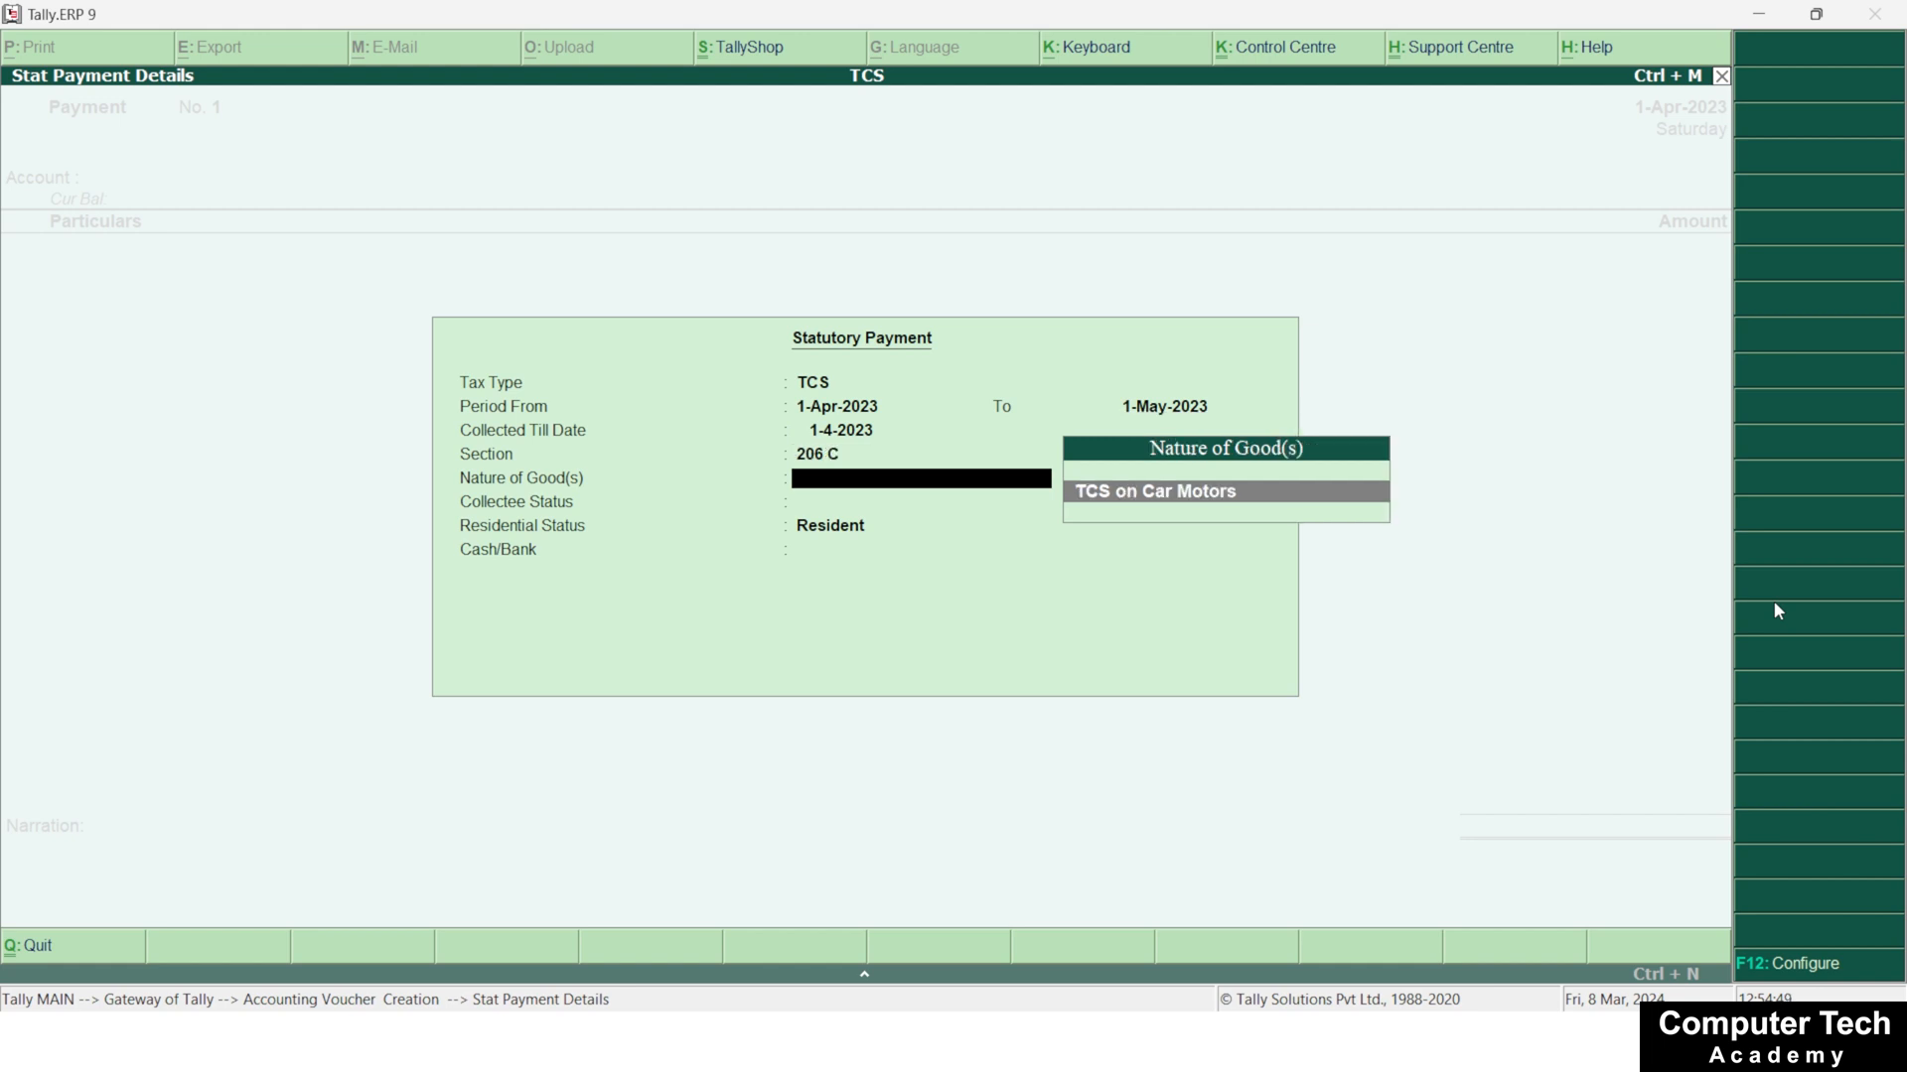
{"action": "key", "text": "Return"}
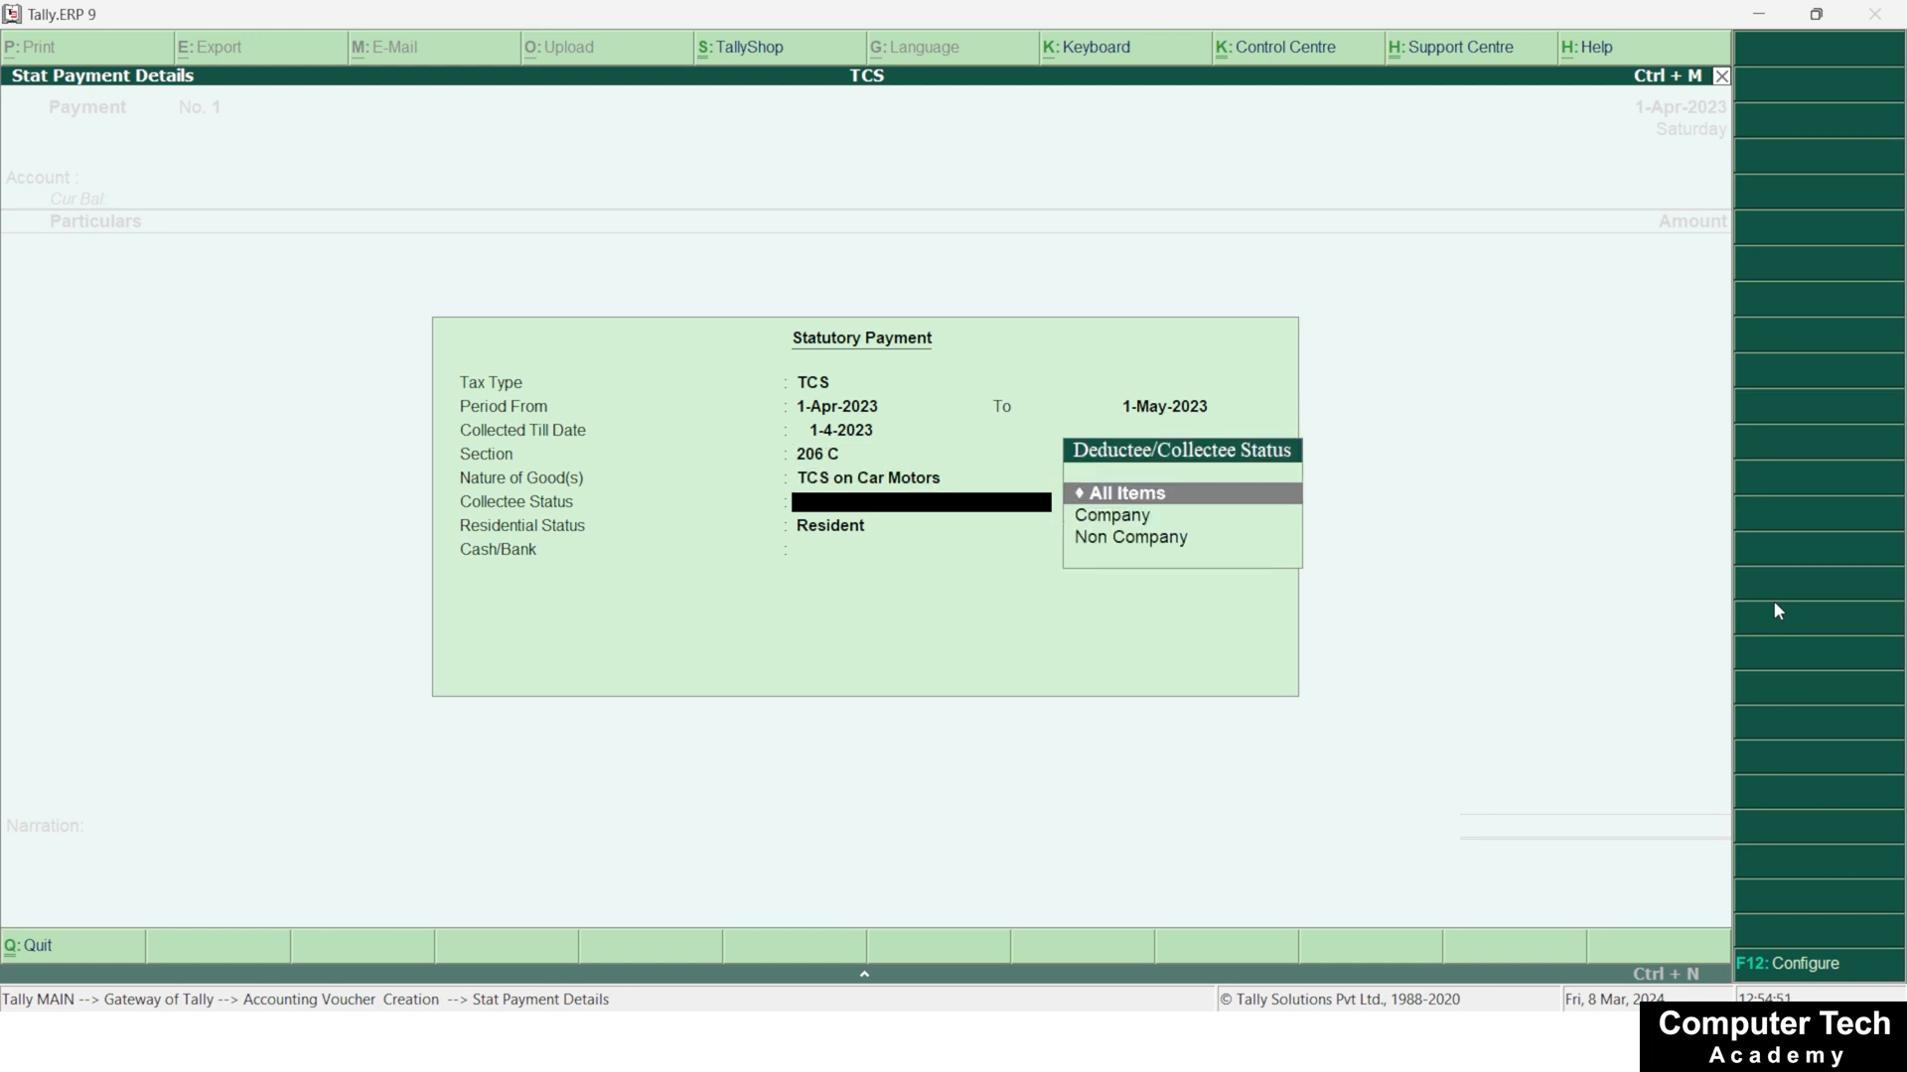
{"action": "key", "text": "Down"}
{"action": "key", "text": "Return"}
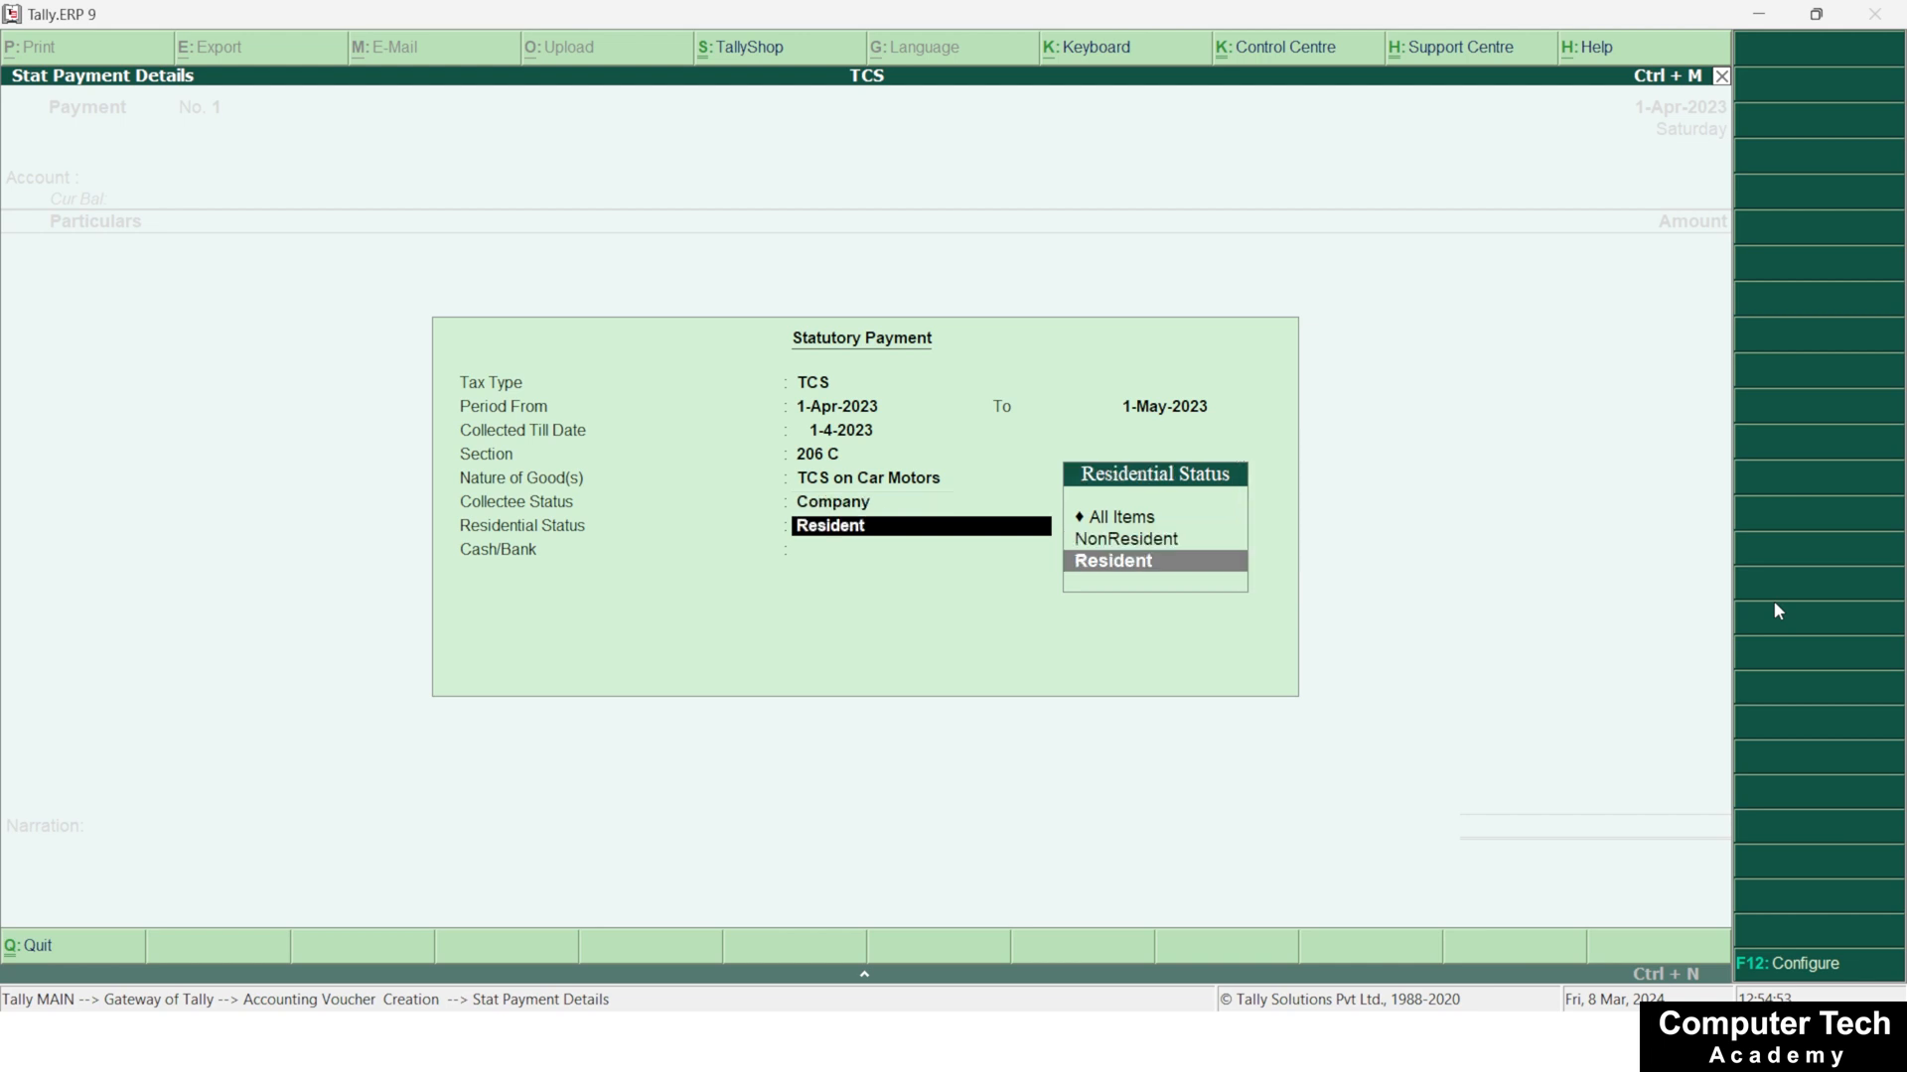
{"action": "key", "text": "Return"}
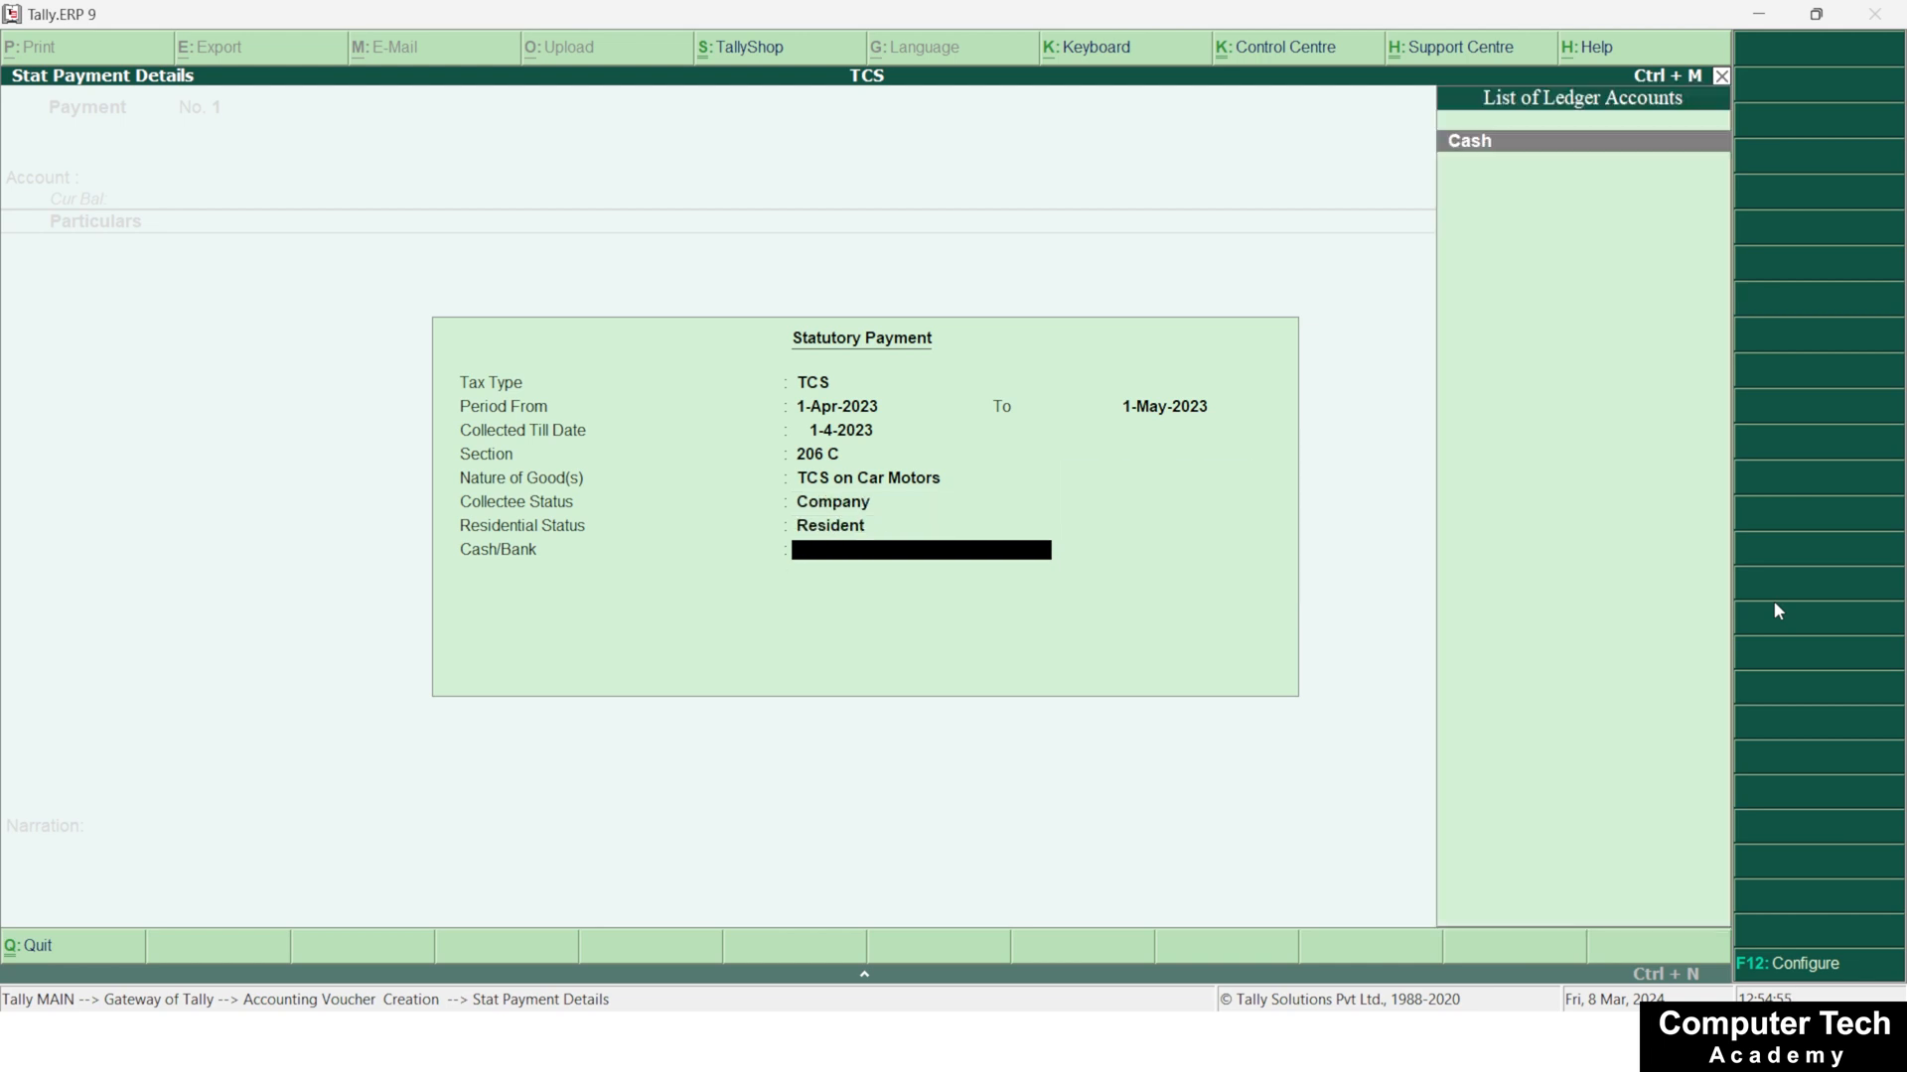
{"action": "key", "text": "Return"}
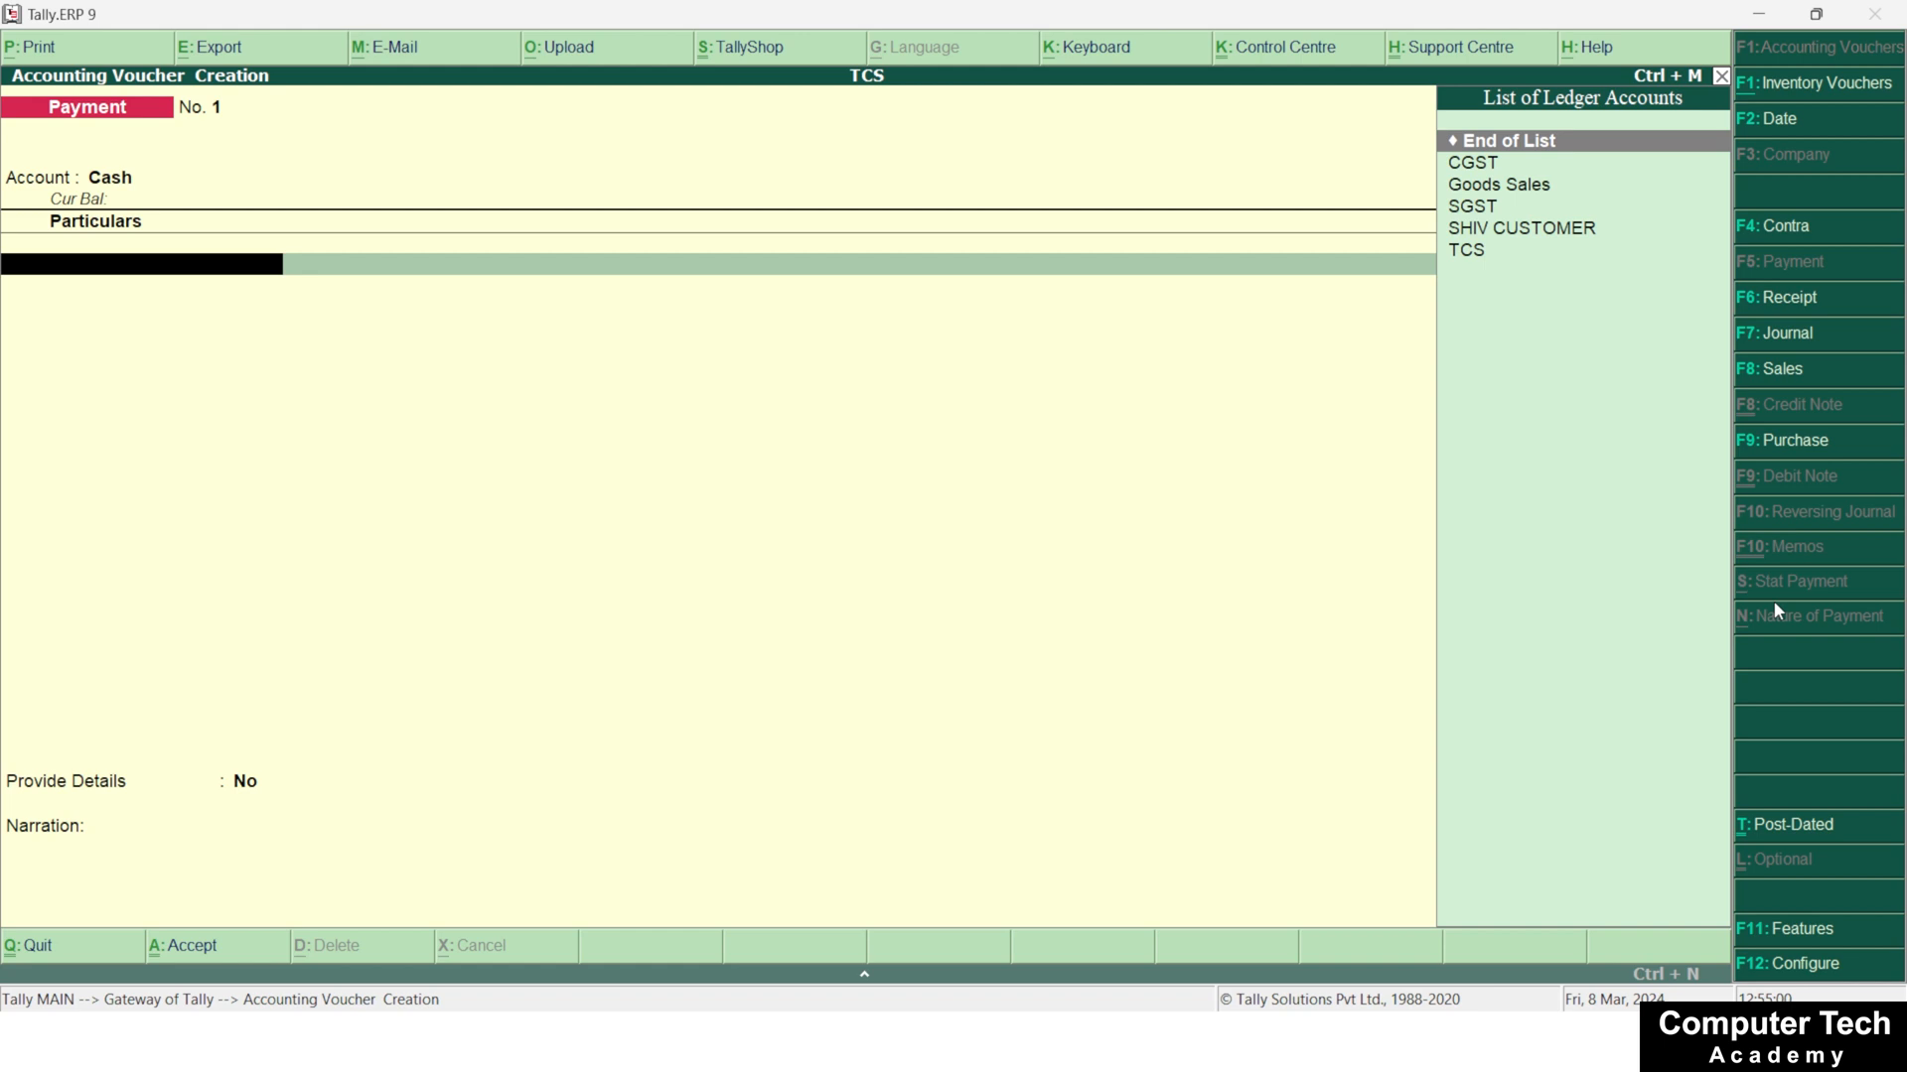
Add the TCS ledger to the payment voucher with payment type Unknown and an amount of 15000
{"action": "key", "text": "Down"}
{"action": "key", "text": "Down"}
{"action": "key", "text": "Down"}
{"action": "key", "text": "Down"}
{"action": "key", "text": "Down"}
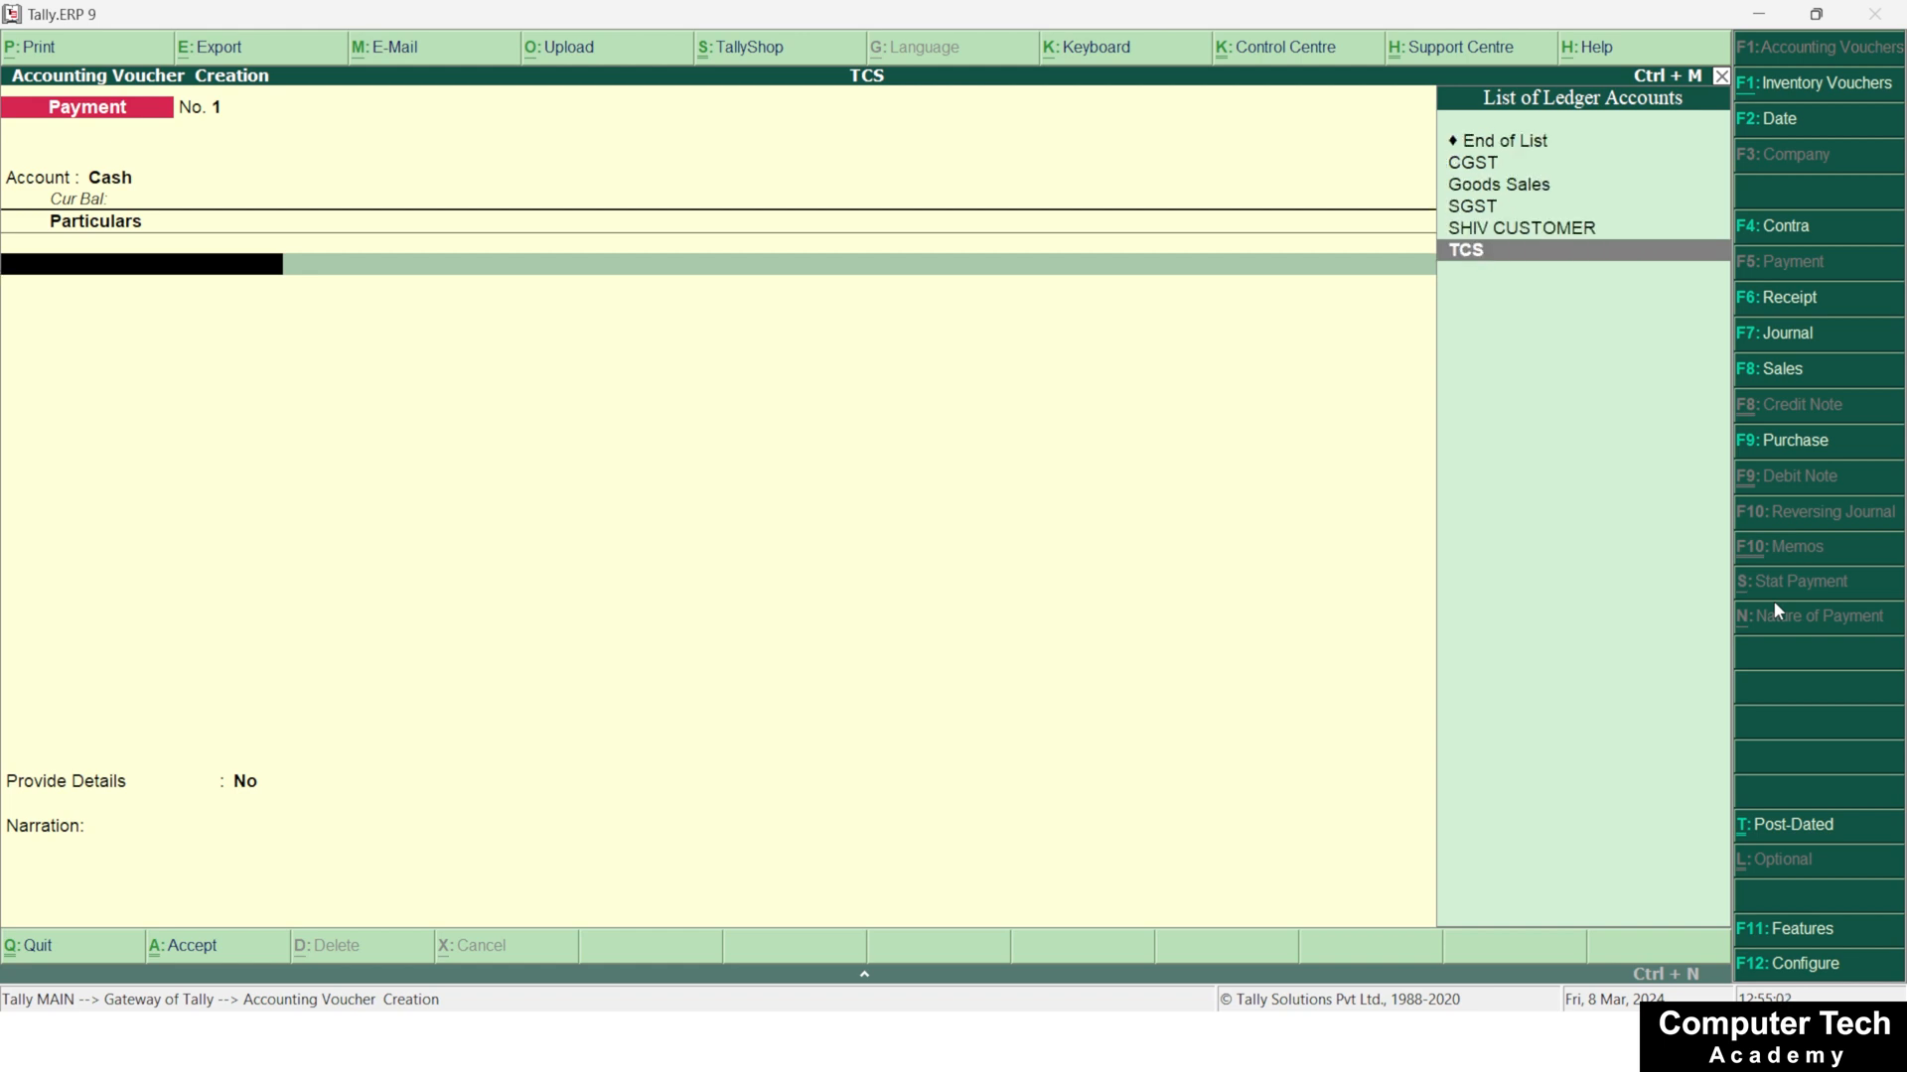
{"action": "key", "text": "Return"}
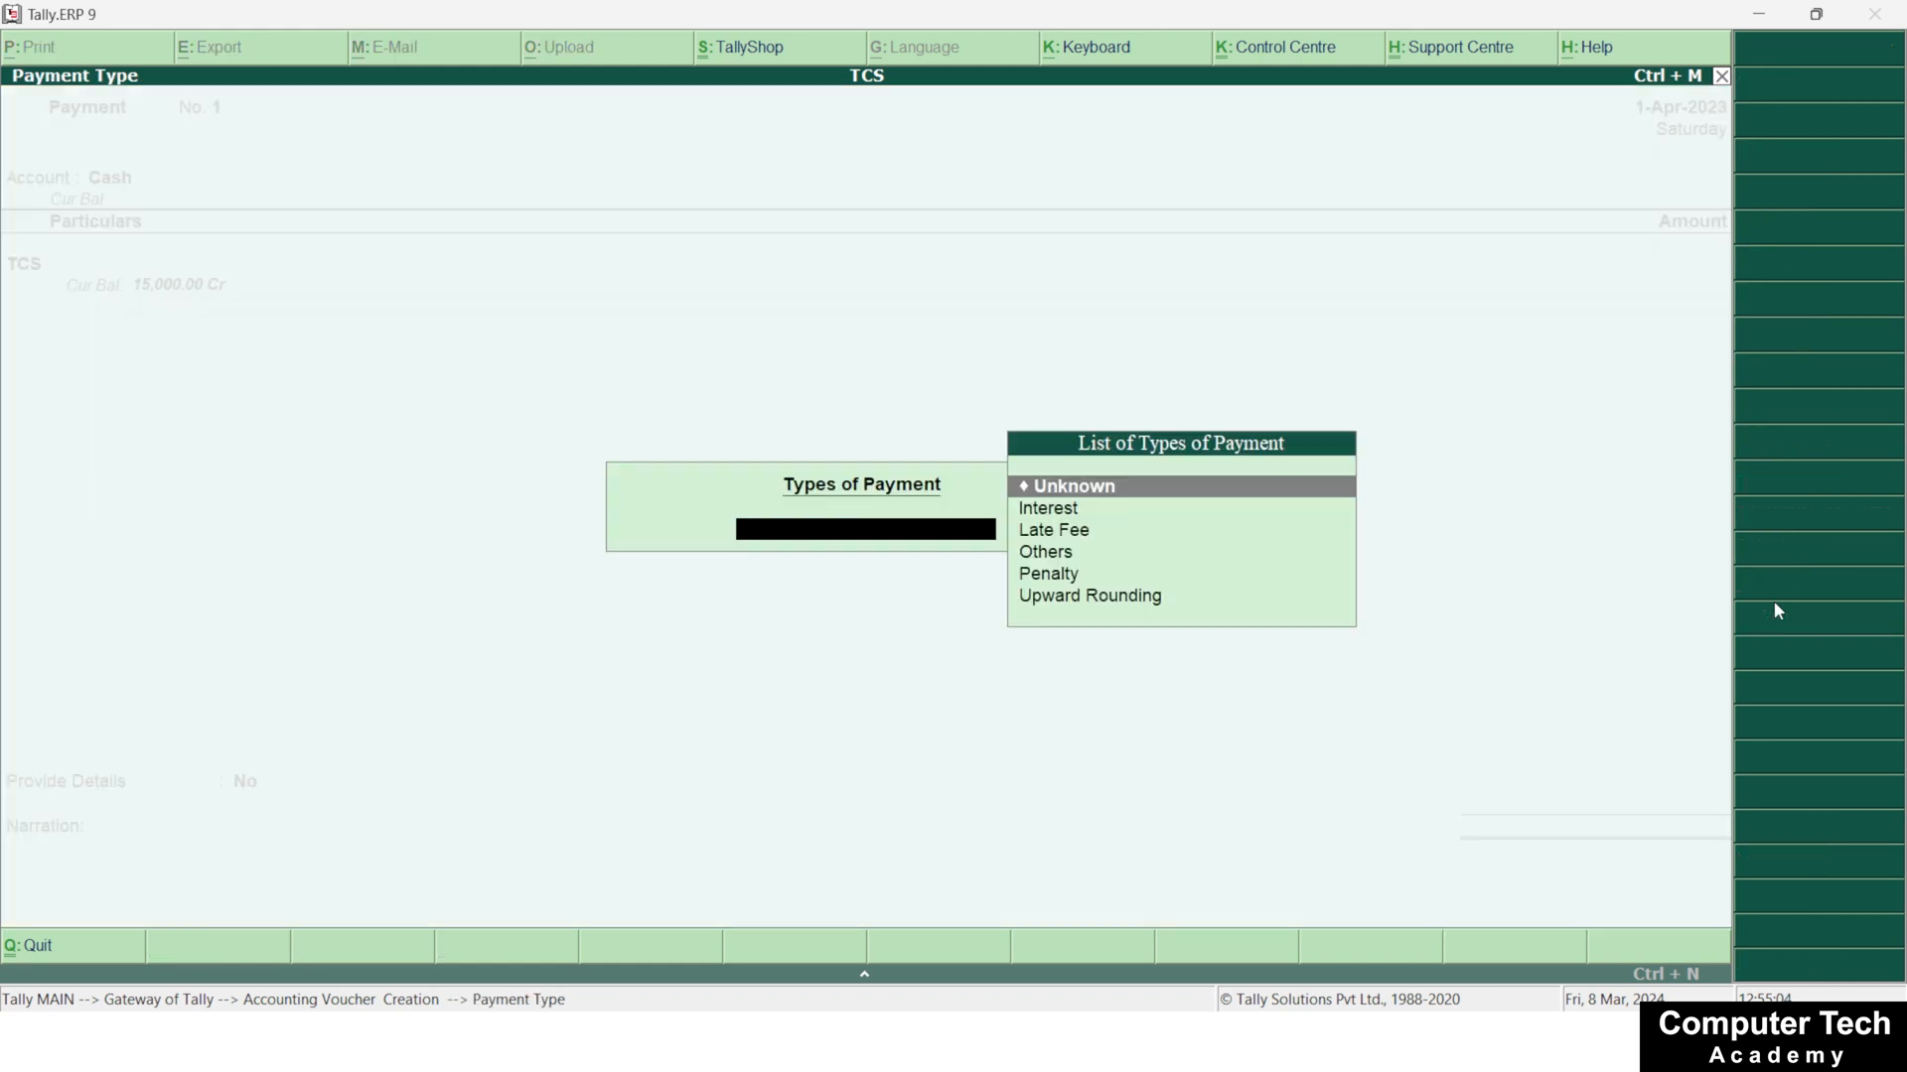
{"action": "key", "text": "Return"}
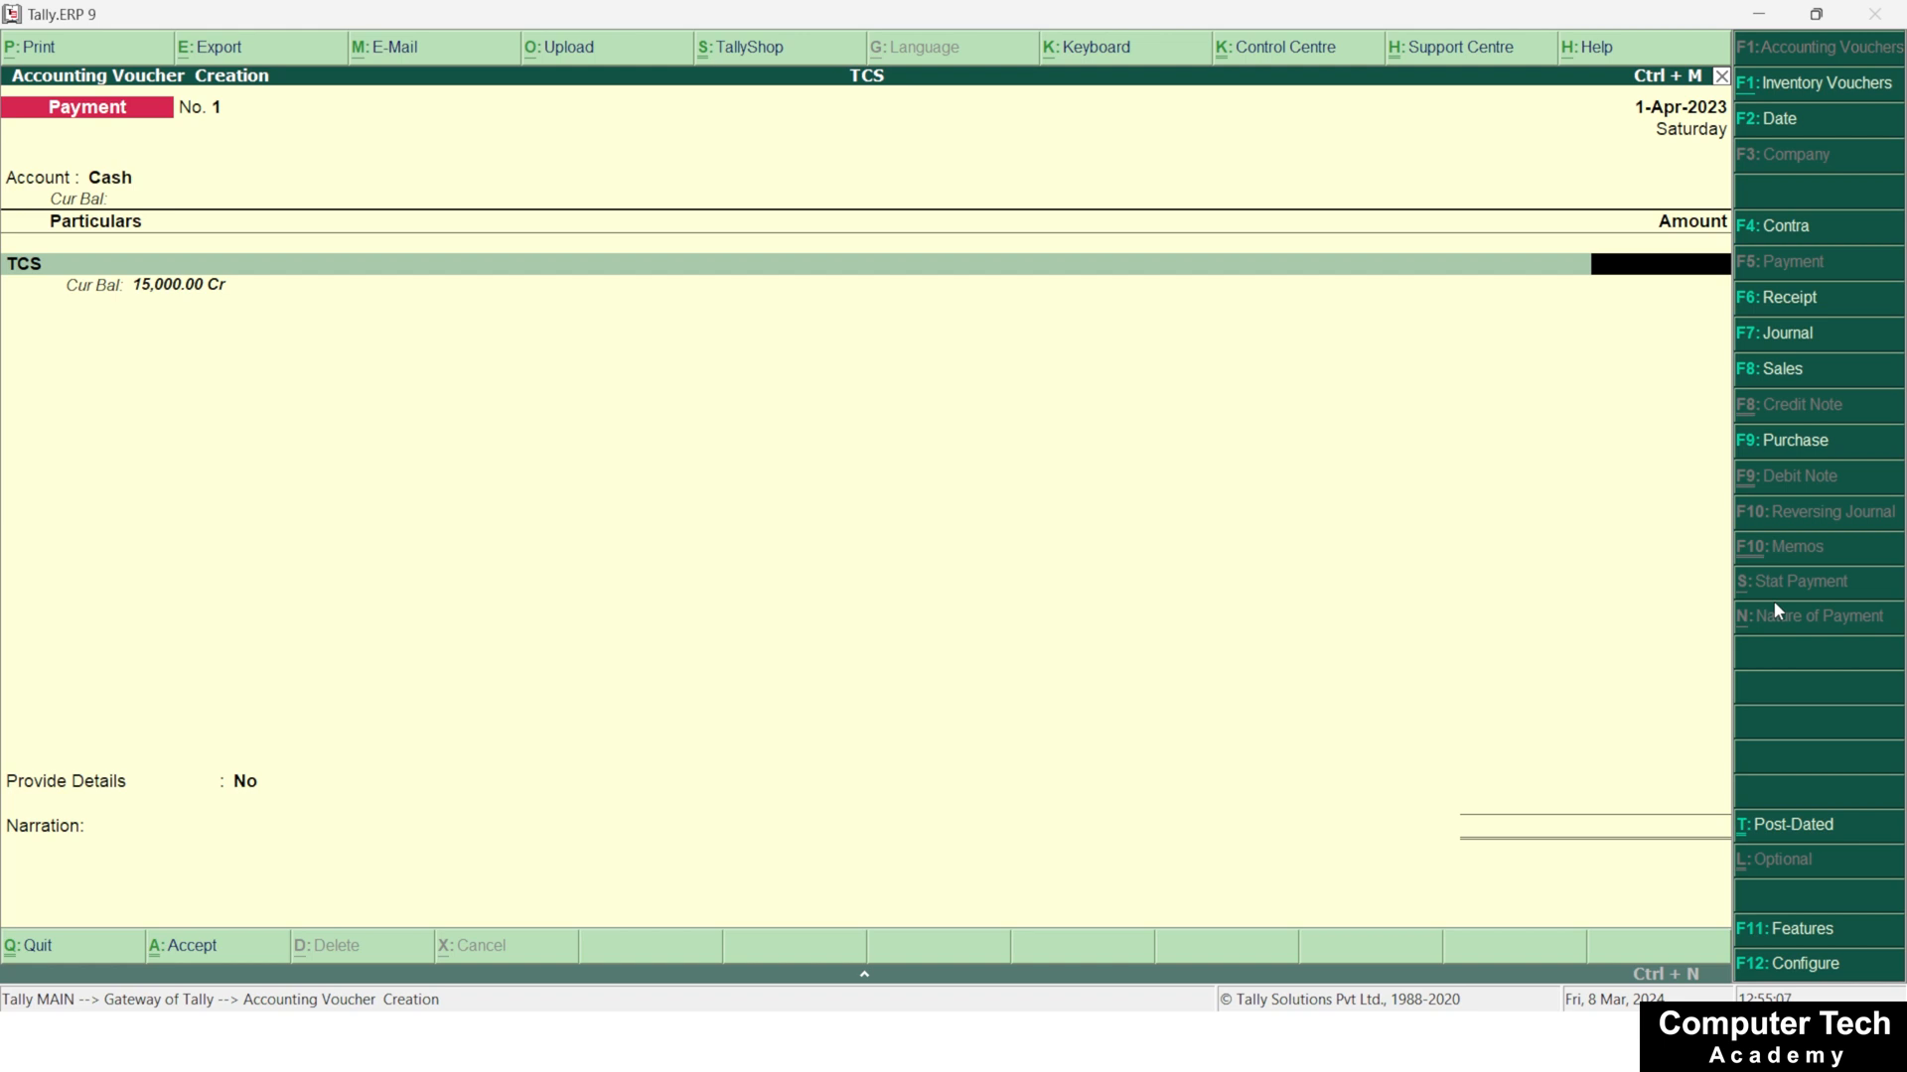
{"action": "type", "text": "150000"}
{"action": "key", "text": "Return"}
{"action": "key", "text": "BackSpace"}
{"action": "type", "text": "15000"}
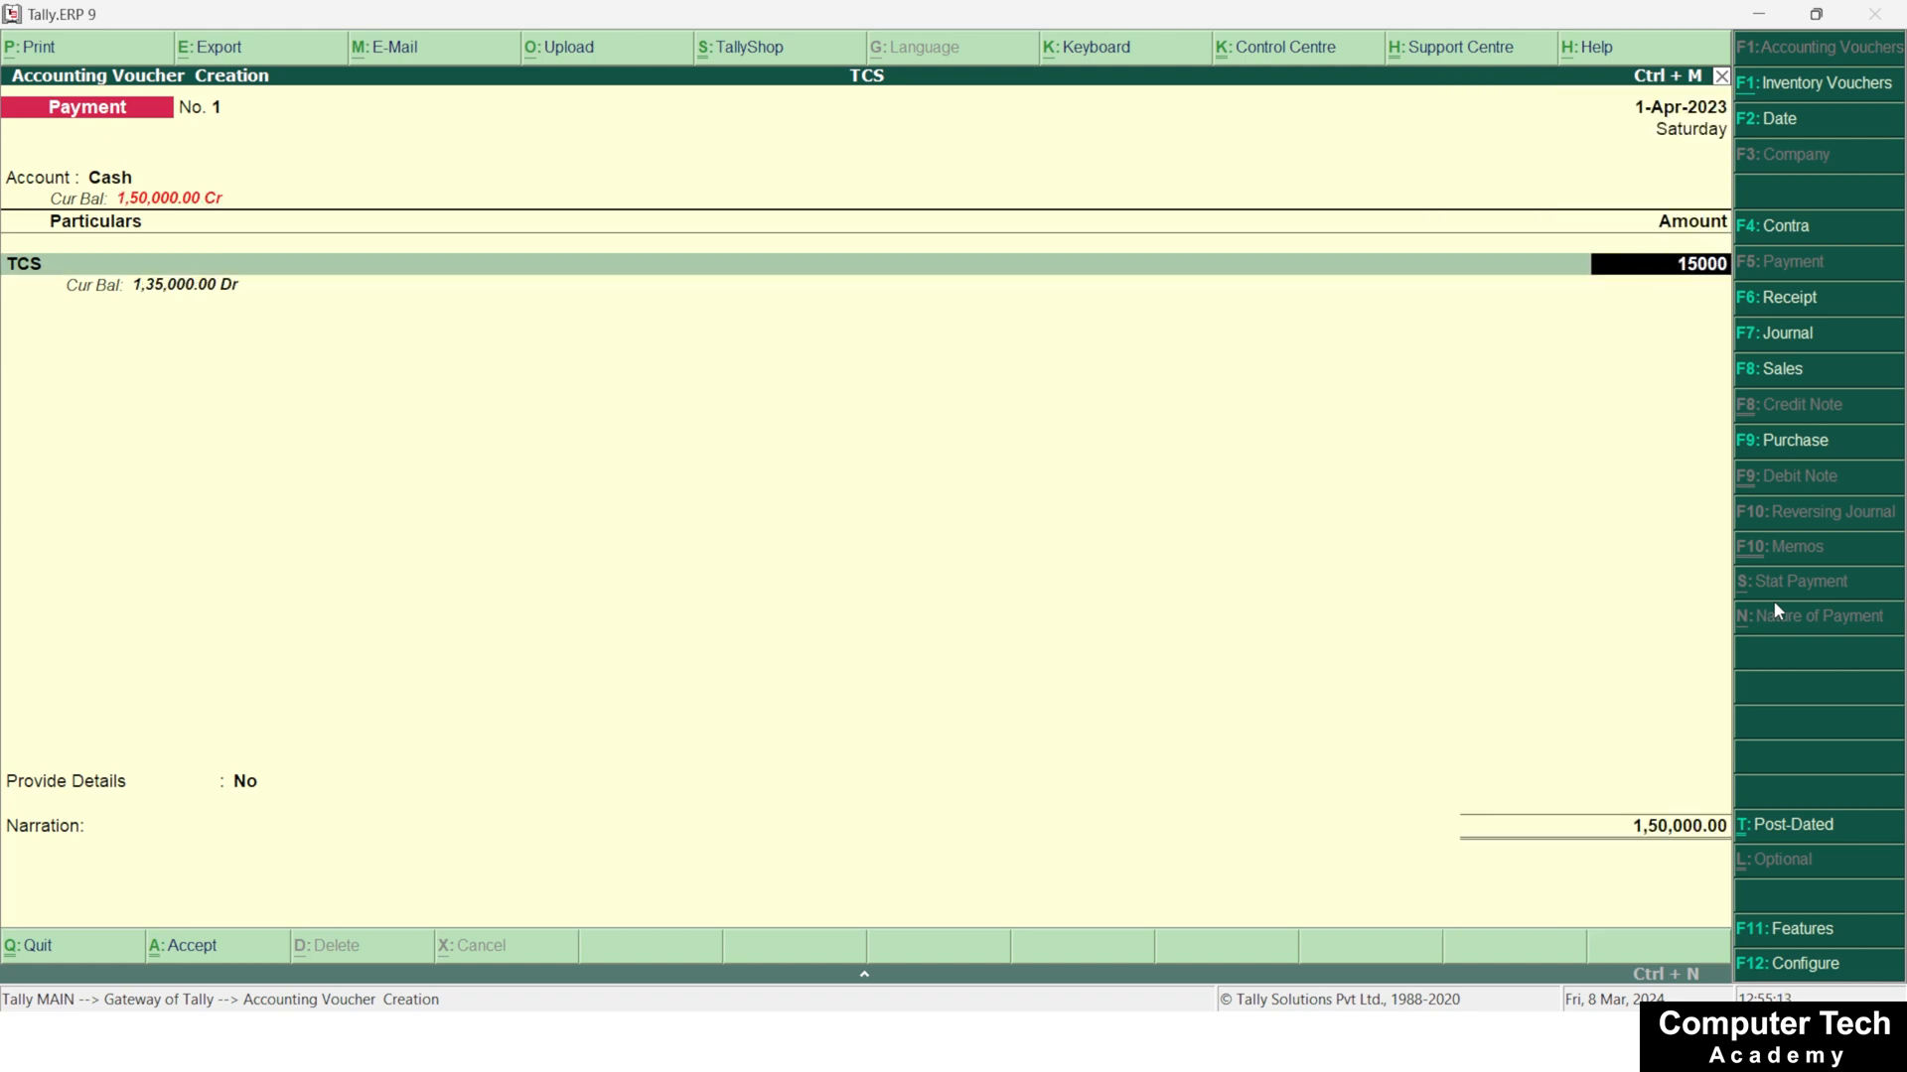
{"action": "key", "text": "Return"}
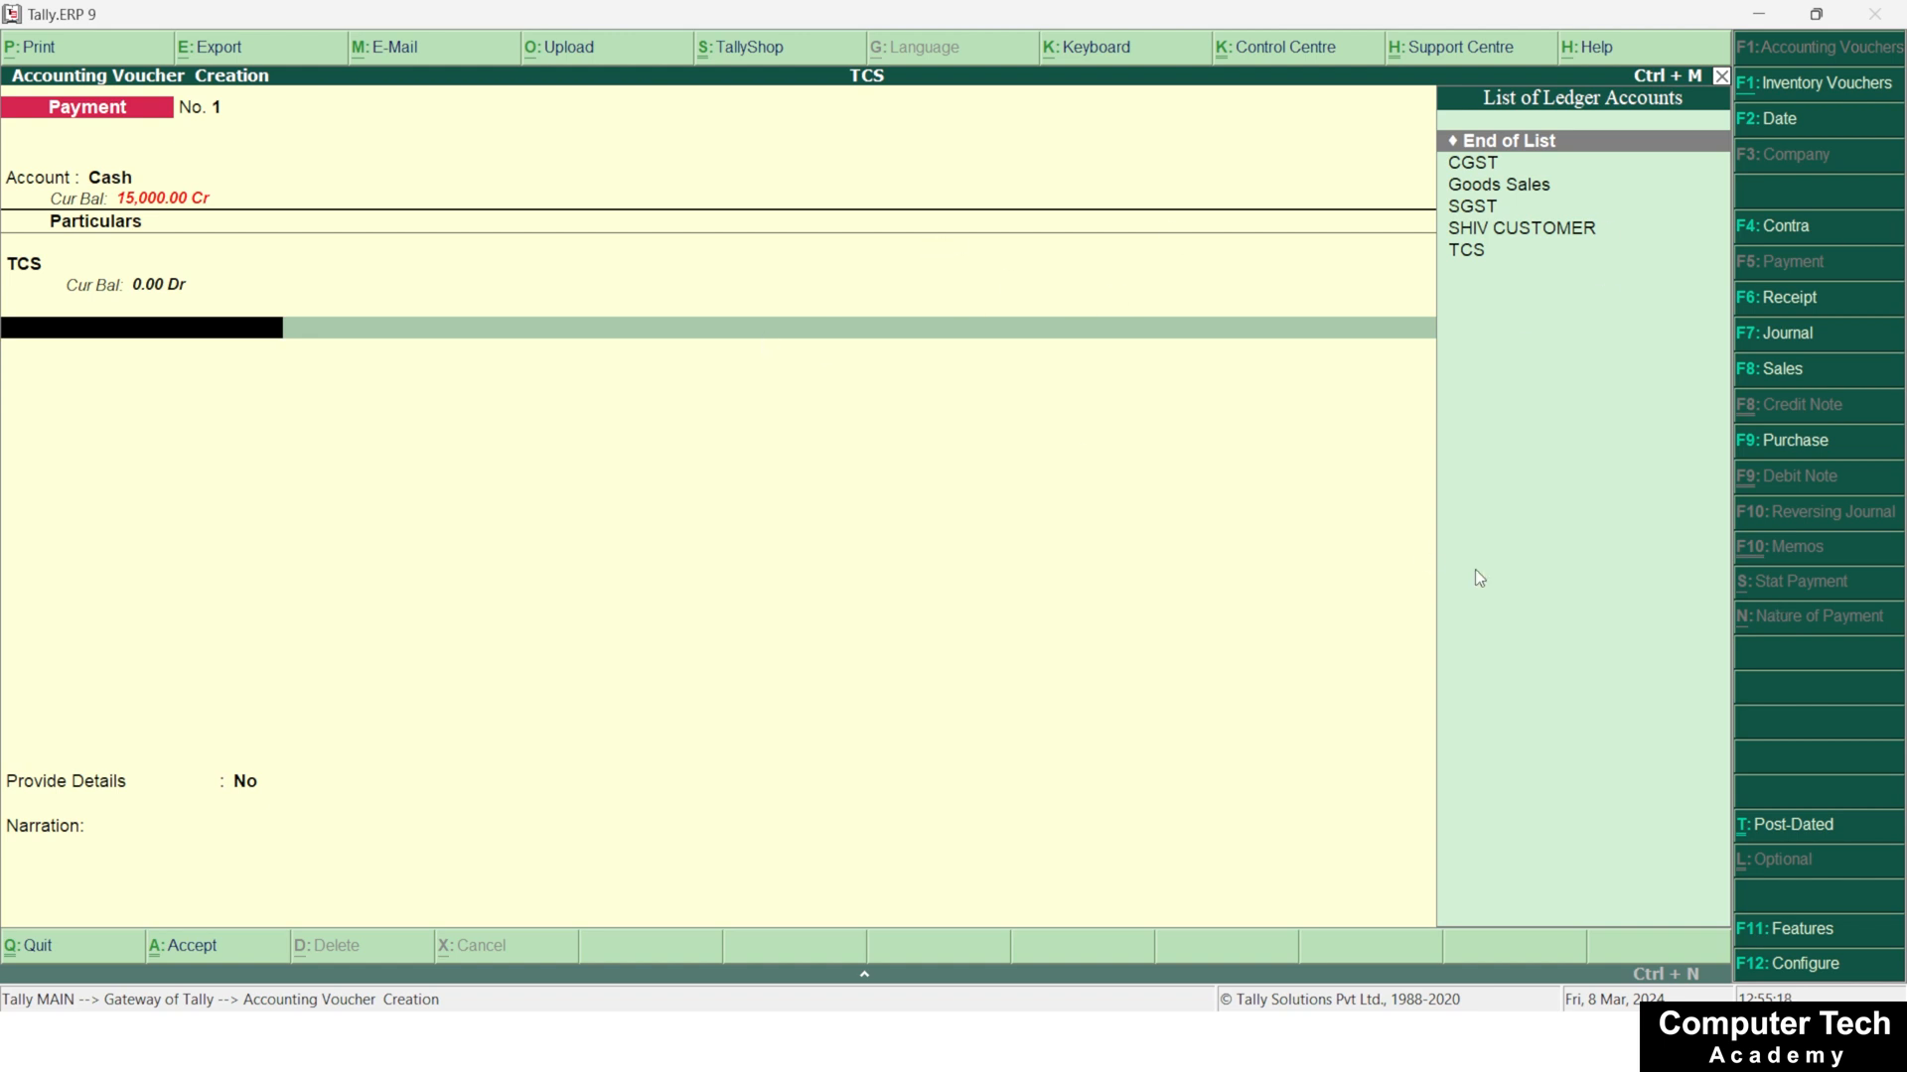
Open a new stock journal voucher
{"action": "key", "text": "alt+F7"}
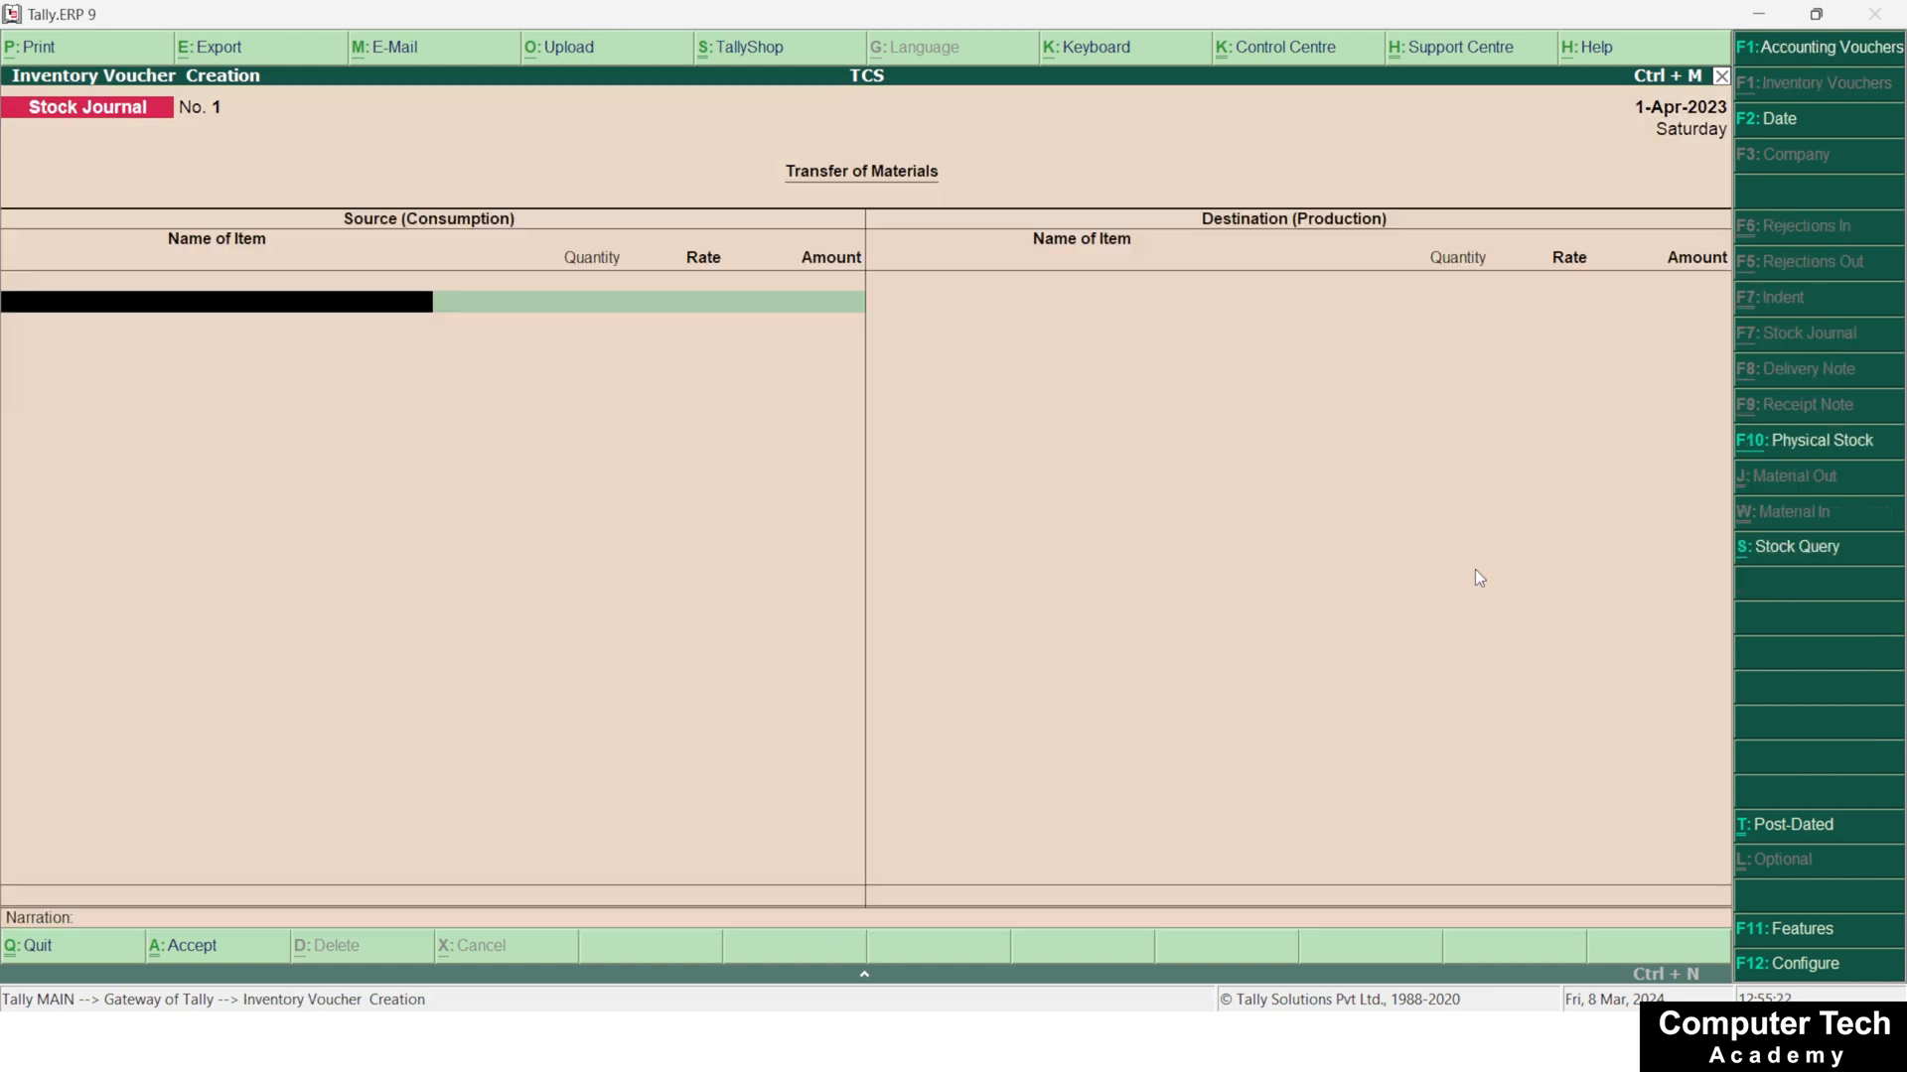